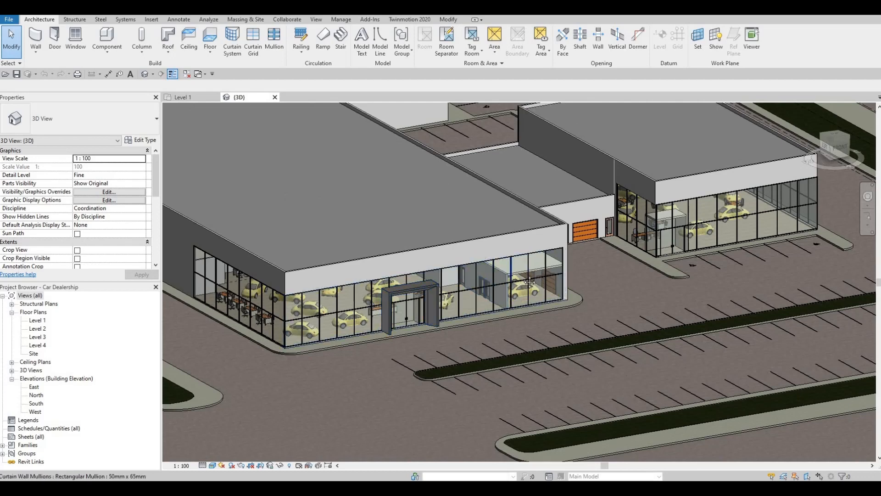
Open the South elevation and bring the curtain wall's double-door entrance into close view.
{"action": "middle_click_drag", "start_coordinate": [629, 268], "coordinate": [649, 263]}
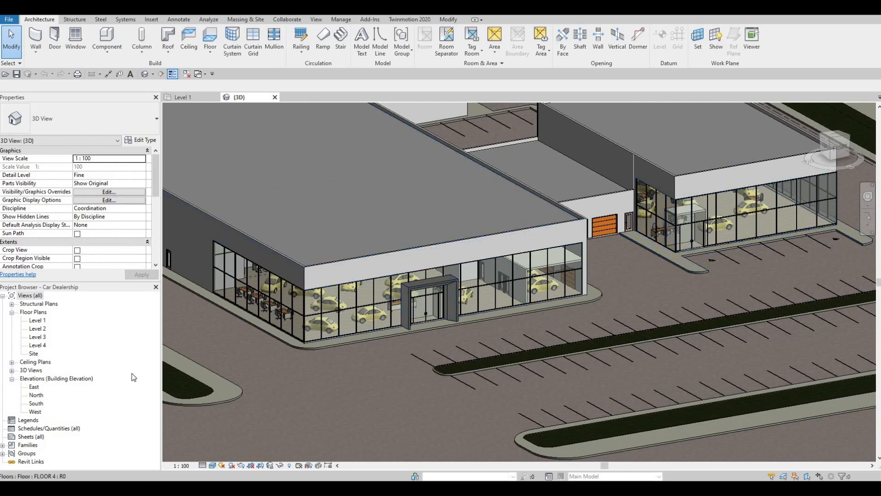
{"action": "double_click", "coordinate": [36, 403]}
{"action": "scroll", "coordinate": [633, 312], "scroll_direction": "up", "scroll_amount": 10}
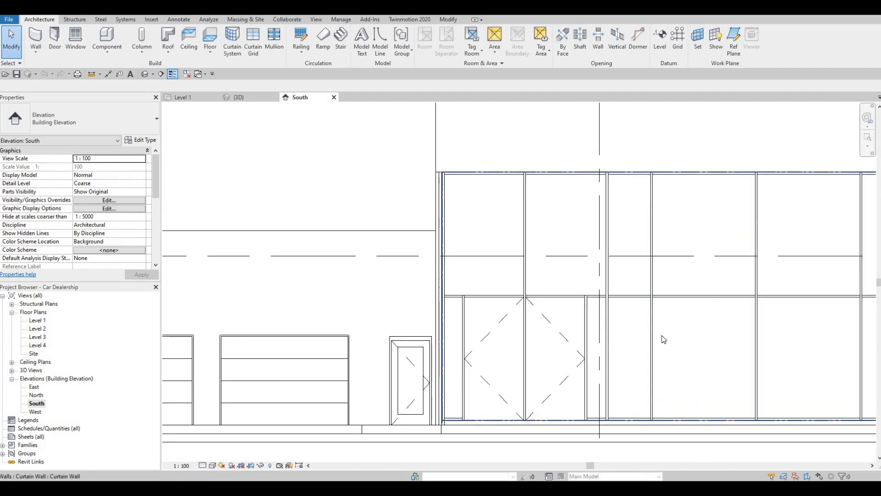
Replace the left curtain wall door leaf of the double entrance with a glazed system panel.
{"action": "left_click", "coordinate": [503, 337]}
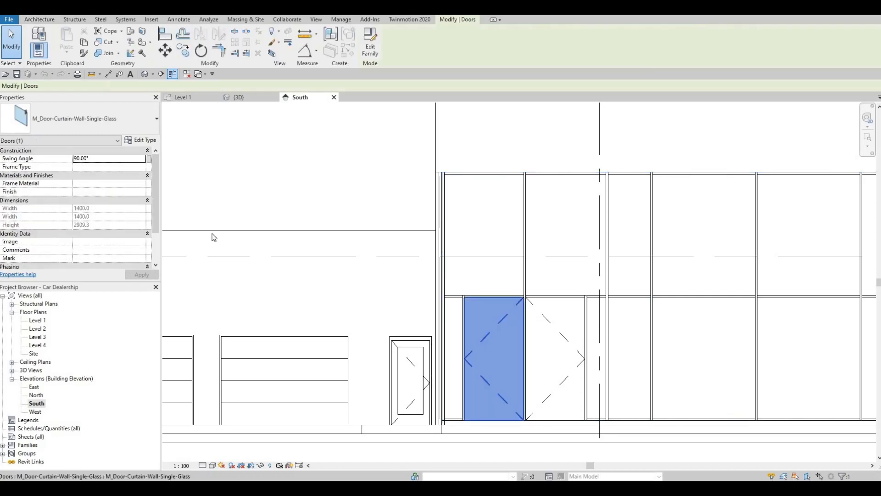
{"action": "left_click", "coordinate": [92, 131]}
{"action": "scroll", "coordinate": [49, 305], "scroll_direction": "down", "scroll_amount": 2}
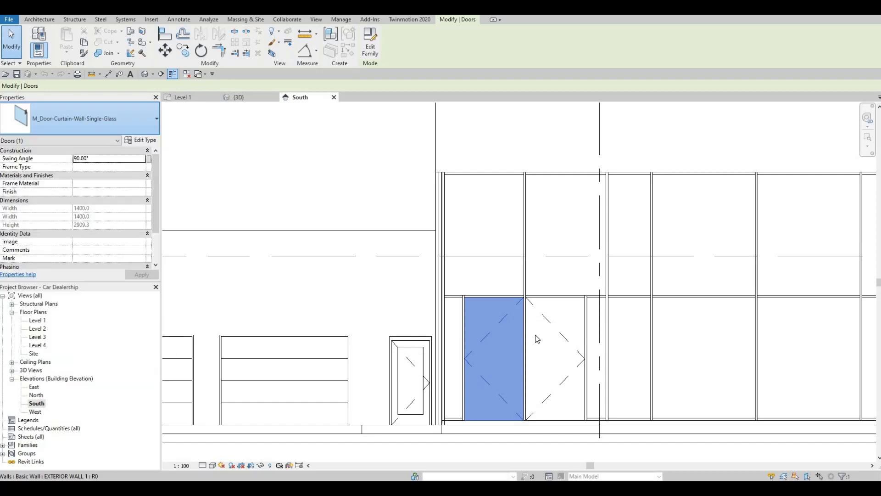
{"action": "left_click", "coordinate": [585, 336]}
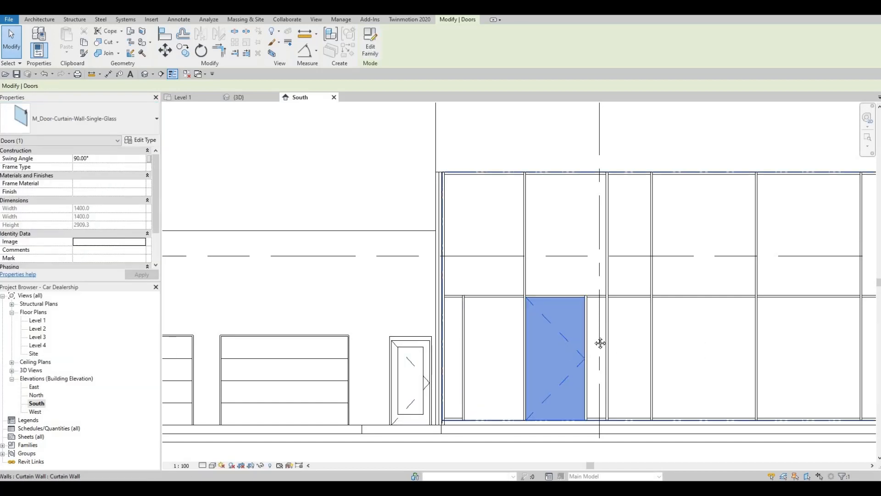
{"action": "middle_click_drag", "start_coordinate": [581, 324], "coordinate": [563, 315]}
{"action": "key", "text": "Escape"}
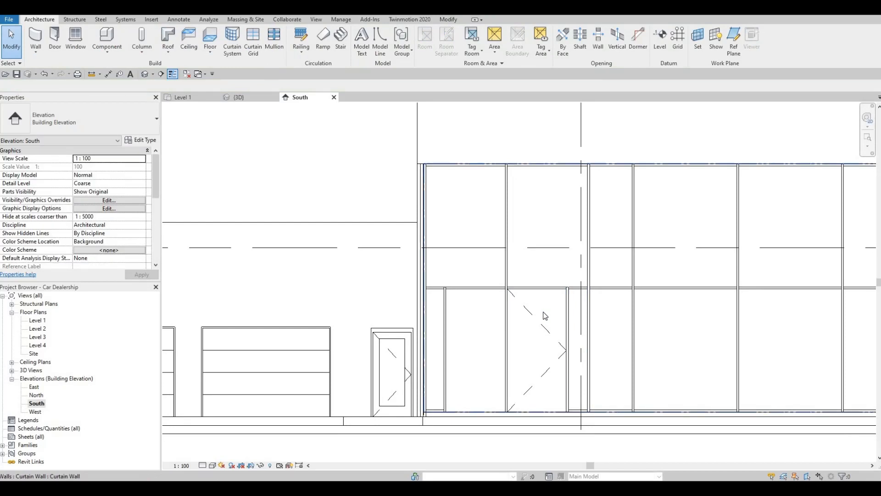
Delete the mullion beside the right door leaf, and remove the next vertical division's lower and upper mullions together with its grid line.
{"action": "left_click", "coordinate": [568, 311]}
{"action": "key", "text": "Escape"}
{"action": "left_click", "coordinate": [565, 304]}
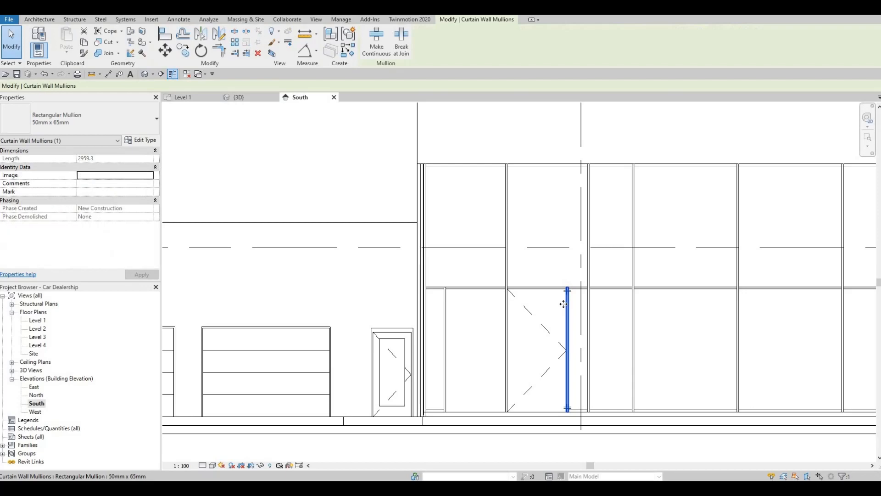
{"action": "key", "text": "Delete"}
{"action": "left_click", "coordinate": [589, 305]}
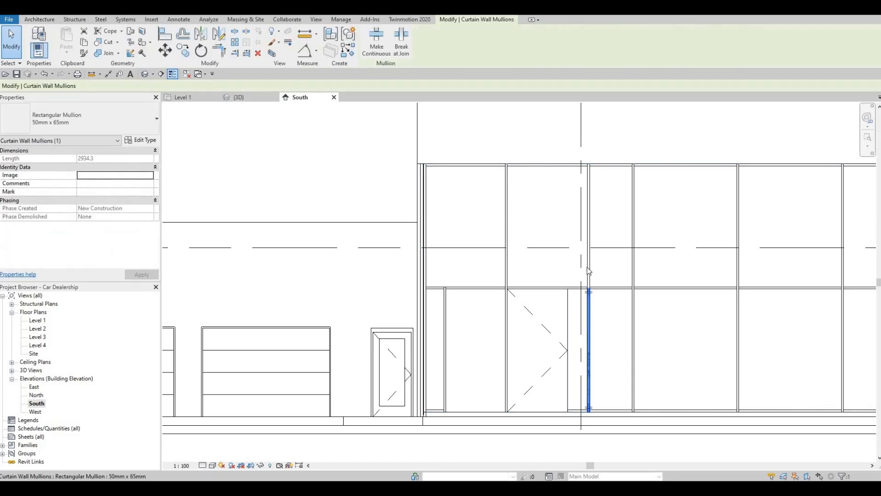
{"action": "key", "text": "Delete"}
{"action": "left_click", "coordinate": [590, 272]}
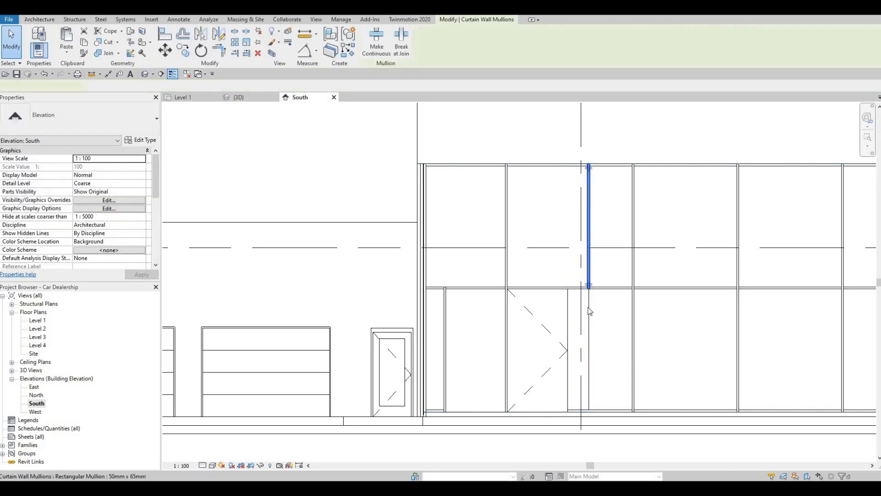
{"action": "key", "text": "Delete"}
{"action": "left_click", "coordinate": [569, 315]}
{"action": "key", "text": "Delete"}
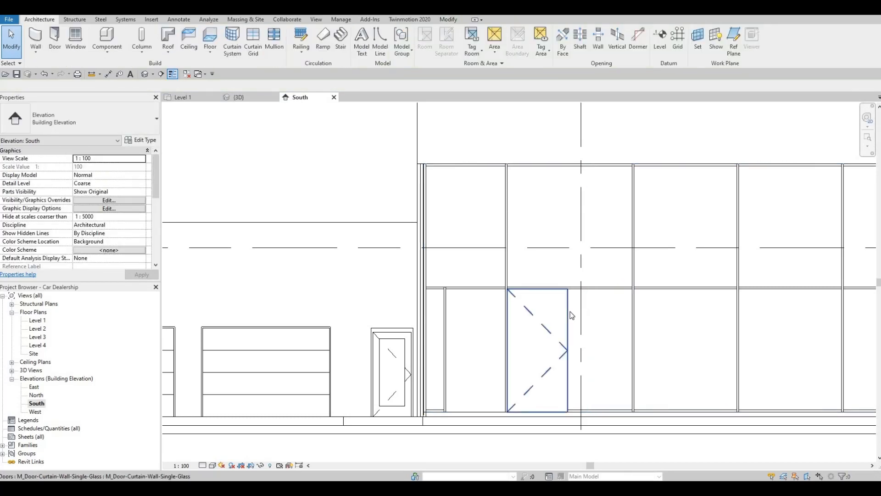
Change the remaining right door leaf to the System Panel Glazed type.
{"action": "left_click", "coordinate": [537, 349]}
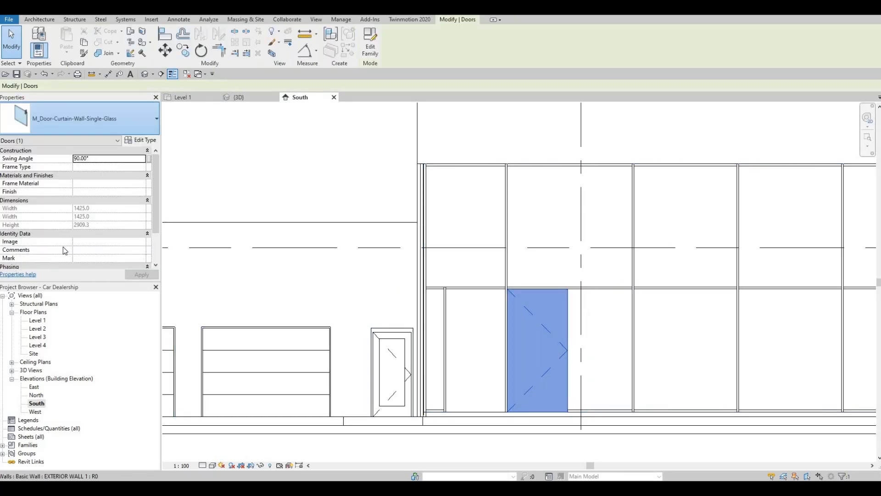
{"action": "left_click", "coordinate": [76, 119]}
{"action": "left_click", "coordinate": [57, 291]}
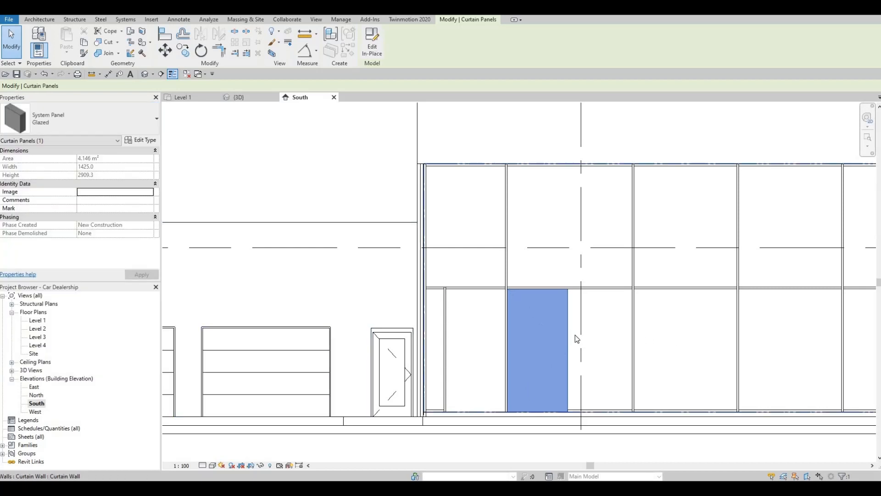
{"action": "key", "text": "Escape"}
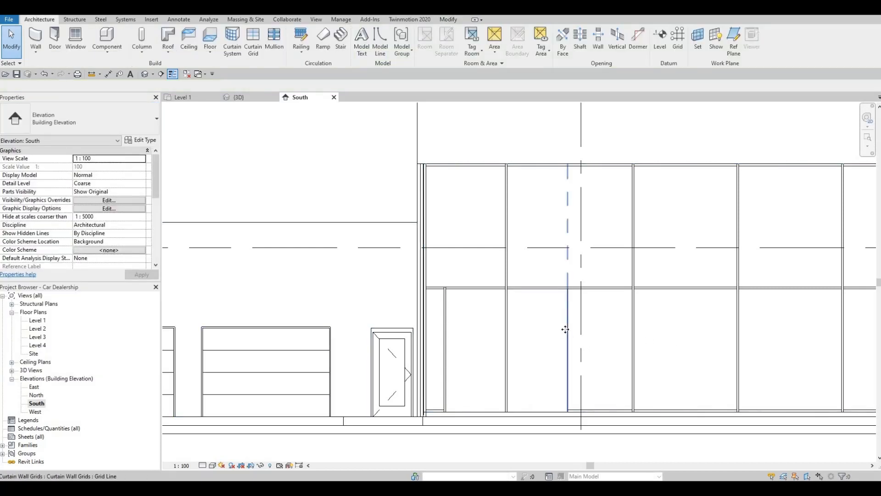
Delete the grid line beside the former right door leaf, and the short lower mullion and grid line near the curtain wall's left end.
{"action": "left_click", "coordinate": [569, 338]}
{"action": "key", "text": "Escape"}
{"action": "scroll", "coordinate": [589, 323], "scroll_direction": "down", "scroll_amount": 3}
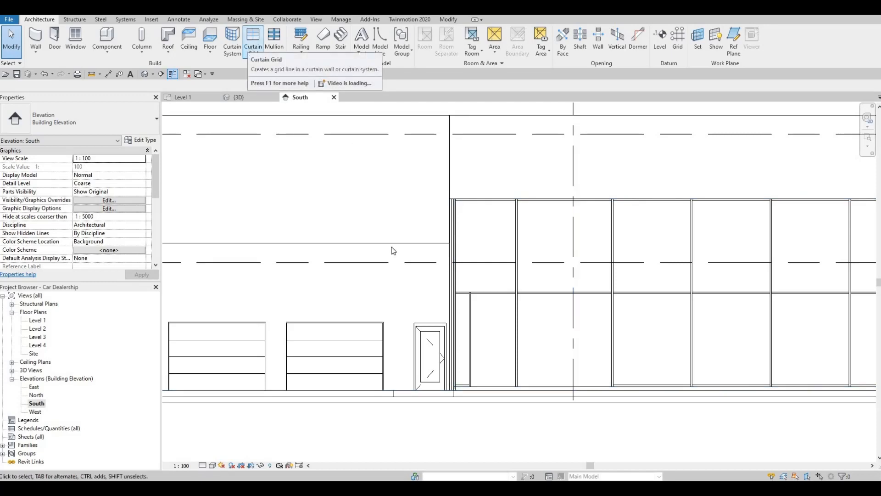
{"action": "left_click", "coordinate": [470, 324]}
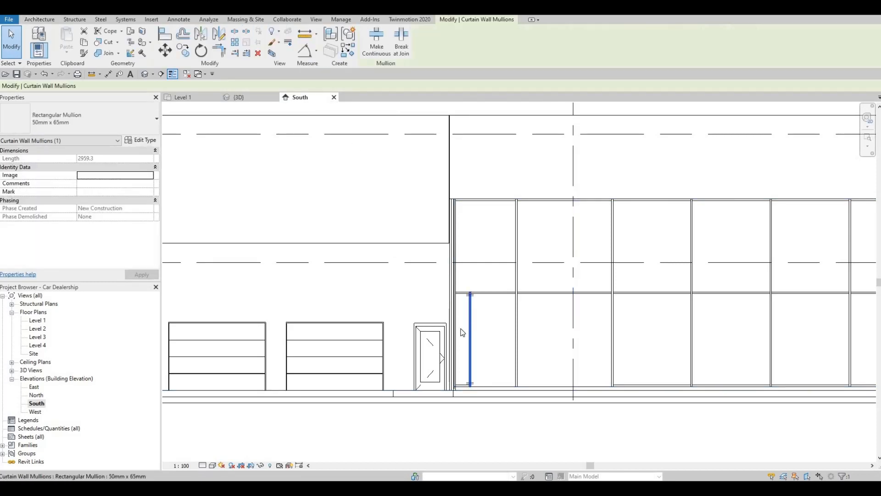
{"action": "key", "text": "Delete"}
{"action": "left_click", "coordinate": [468, 345]}
{"action": "key", "text": "Delete"}
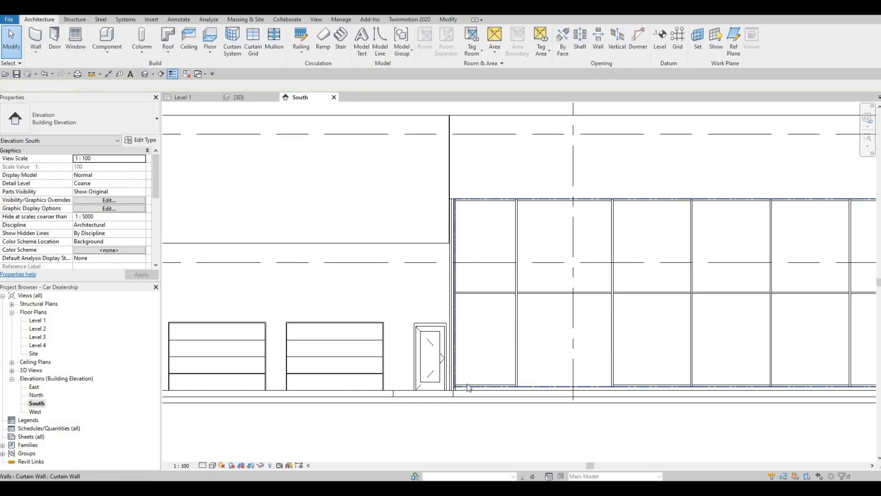
Place a full-height vertical curtain grid line at the midpoint of the wide second bay, 1501.7 mm from each side.
{"action": "mouse_move", "coordinate": [571, 366]}
{"action": "middle_mouse_down"}
{"action": "mouse_move", "coordinate": [559, 360]}
{"action": "mouse_move", "coordinate": [597, 325]}
{"action": "middle_mouse_up"}
{"action": "scroll", "coordinate": [596, 325], "scroll_direction": "up", "scroll_amount": 2}
{"action": "middle_click_drag", "start_coordinate": [545, 294], "coordinate": [497, 282]}
{"action": "middle_click_drag", "start_coordinate": [540, 316], "coordinate": [529, 344]}
{"action": "scroll", "coordinate": [514, 289], "scroll_direction": "down", "scroll_amount": 1}
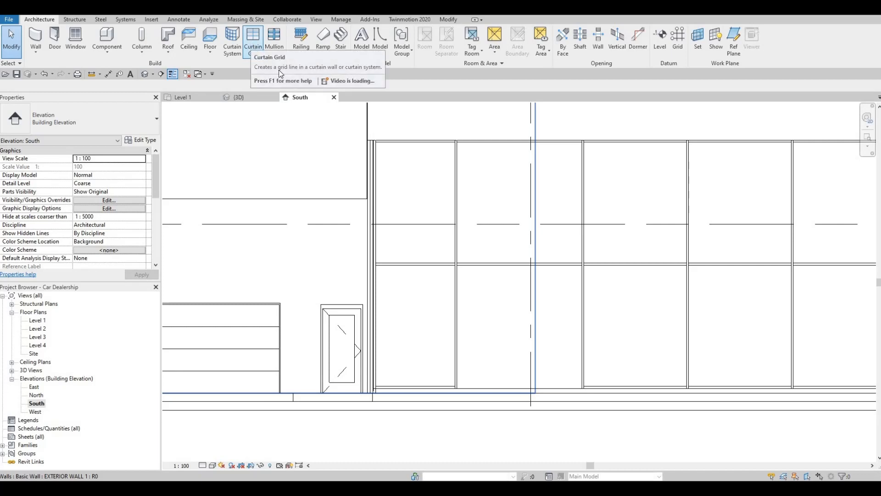
{"action": "left_click", "coordinate": [251, 43]}
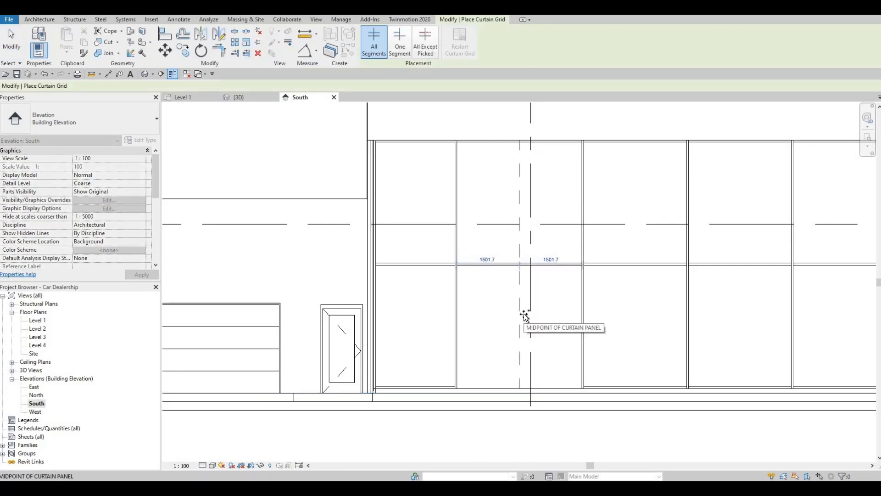
{"action": "left_click", "coordinate": [524, 313]}
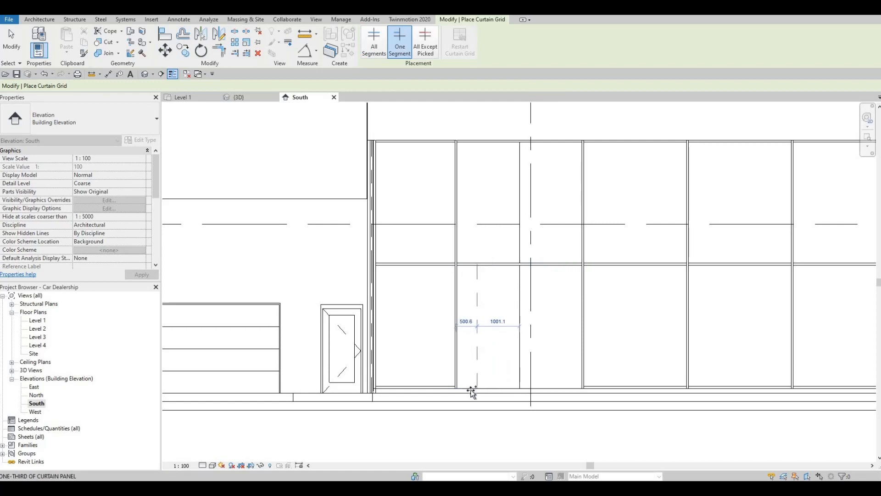
Add one-segment vertical grid lines in the lower half of the split bay, 300 mm inside its outer mullions.
{"action": "scroll", "coordinate": [471, 390], "scroll_direction": "up", "scroll_amount": 2}
{"action": "left_click", "coordinate": [468, 387]}
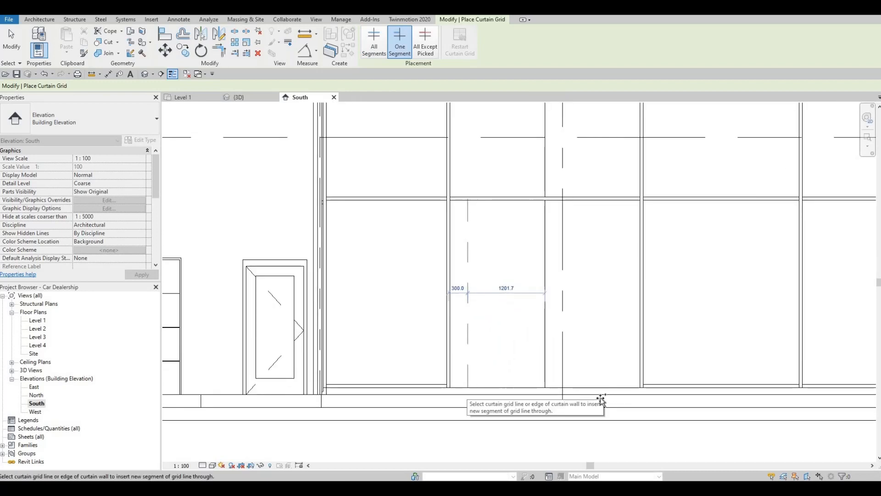
{"action": "left_click", "coordinate": [570, 357]}
{"action": "key", "text": "Escape"}
{"action": "key", "text": "Escape"}
Place 50mm x 65mm rectangular mullions on all the new grid lines of the entrance bay.
{"action": "scroll", "coordinate": [583, 276], "scroll_direction": "down", "scroll_amount": 3}
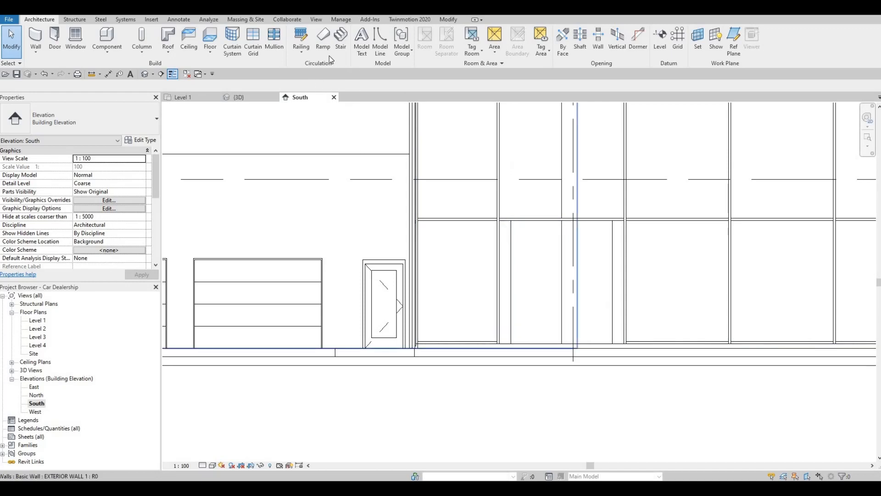
{"action": "left_click", "coordinate": [274, 40]}
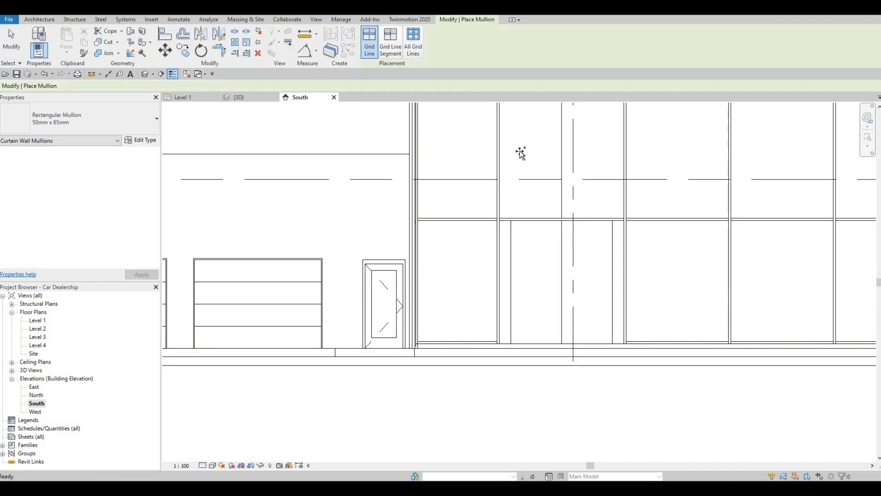
{"action": "left_click", "coordinate": [566, 271]}
{"action": "key", "text": "Escape"}
{"action": "key", "text": "Escape"}
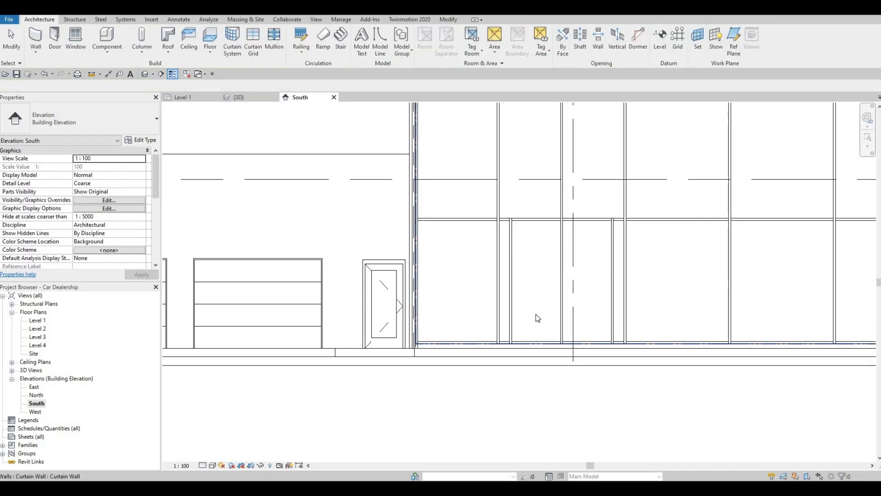
Delete the bottom mullions beneath the two door openings on either side of the central mullion.
{"action": "scroll", "coordinate": [528, 320], "scroll_direction": "up", "scroll_amount": 1}
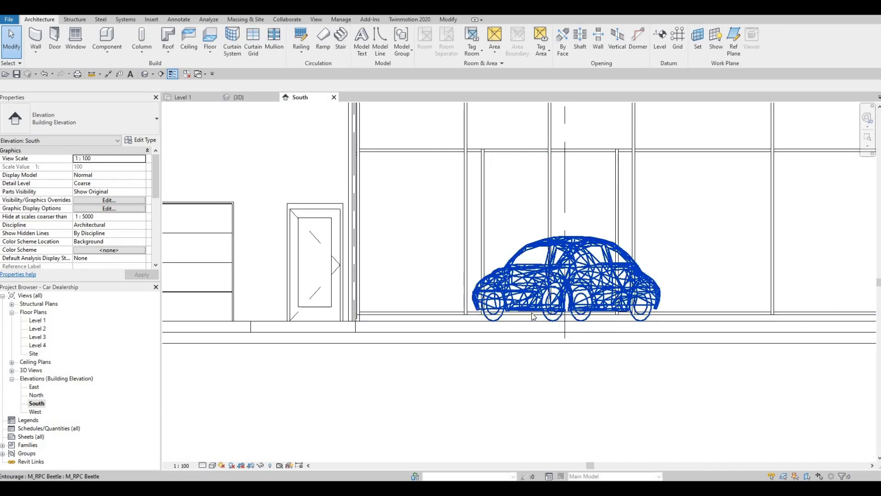
{"action": "left_click", "coordinate": [532, 313]}
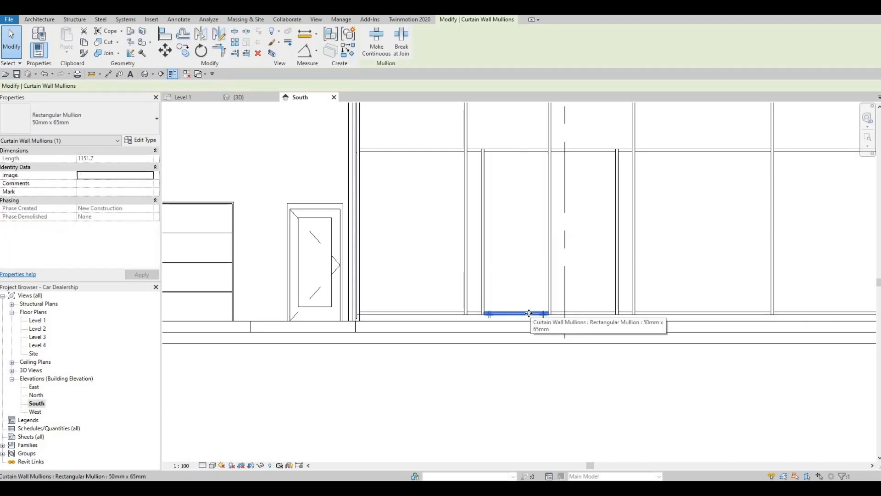
{"action": "key", "text": "Escape"}
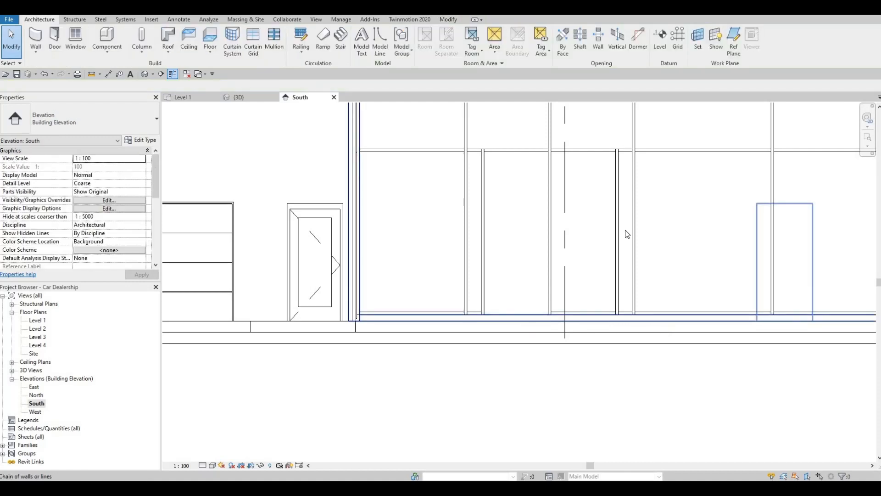
{"action": "key", "text": "F1"}
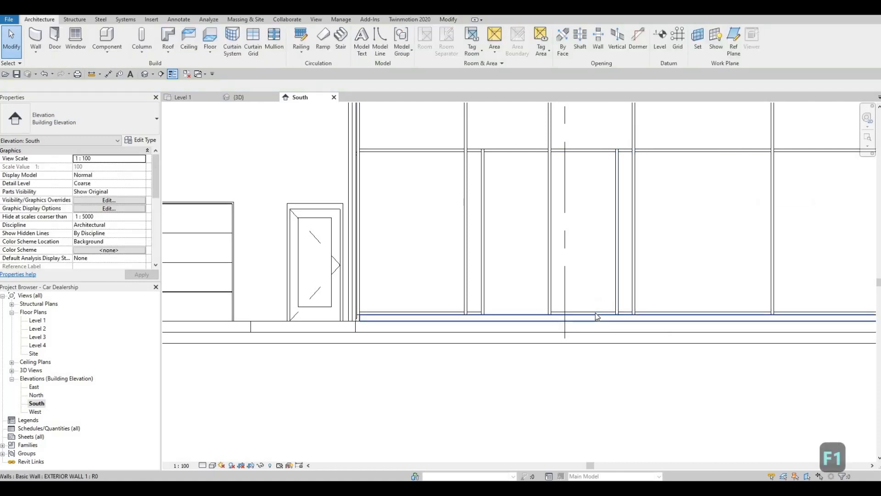
{"action": "key", "text": "Tab"}
{"action": "key", "text": "Tab"}
{"action": "key", "text": "Tab"}
{"action": "key", "text": "Tab"}
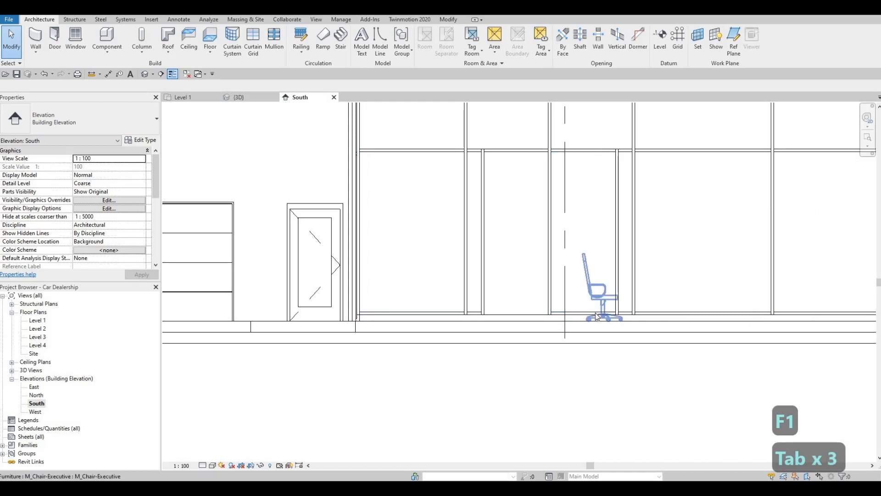
{"action": "key", "text": "Tab"}
{"action": "key", "text": "Tab"}
{"action": "key", "text": "Tab"}
{"action": "key", "text": "Tab"}
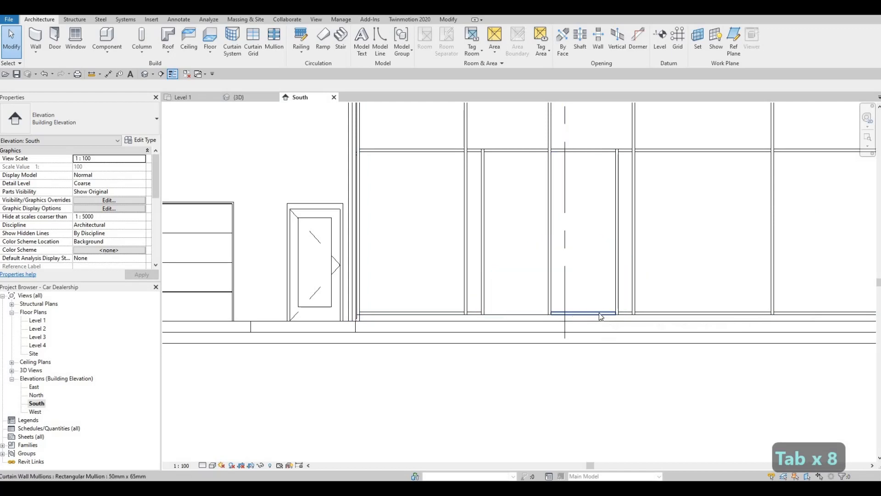
{"action": "left_click", "coordinate": [599, 314]}
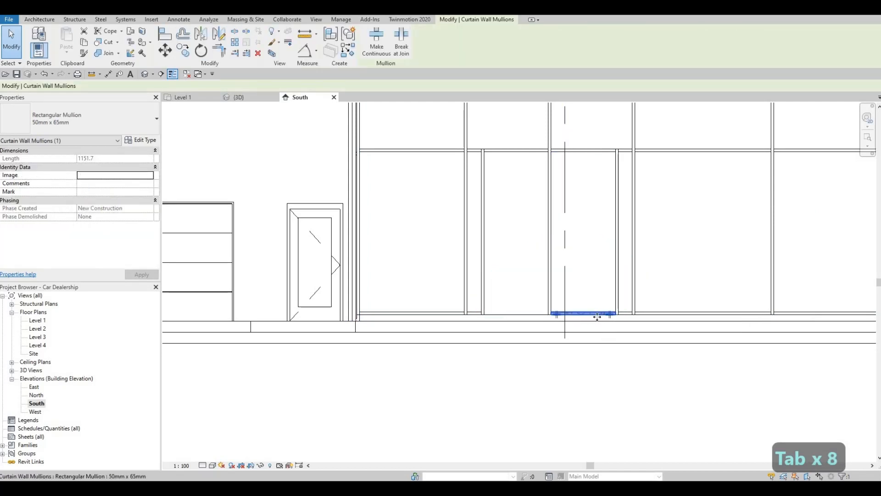
{"action": "key", "text": "Delete"}
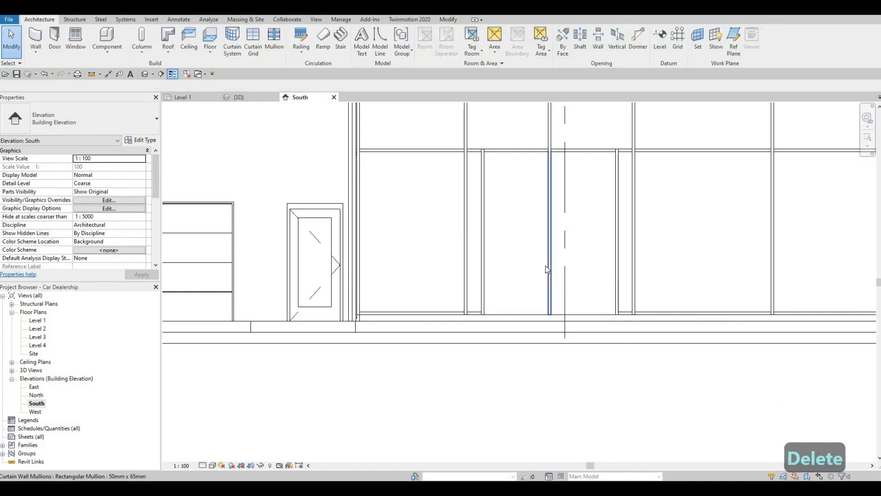
Change the glazed panel in the left door opening to the M_Door-Curtain-Wall-Single-Glass type.
{"action": "key", "text": "Tab"}
{"action": "key", "text": "Tab"}
{"action": "key", "text": "Tab"}
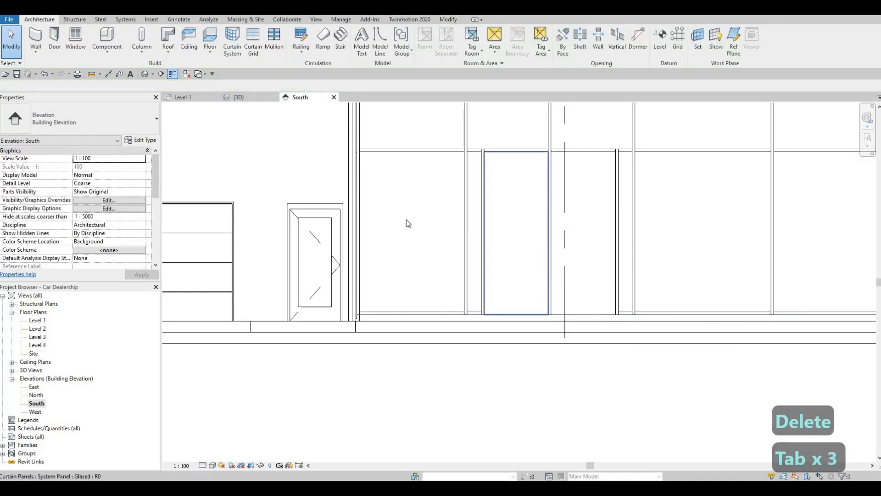
{"action": "left_click", "coordinate": [546, 269]}
{"action": "left_click", "coordinate": [131, 124]}
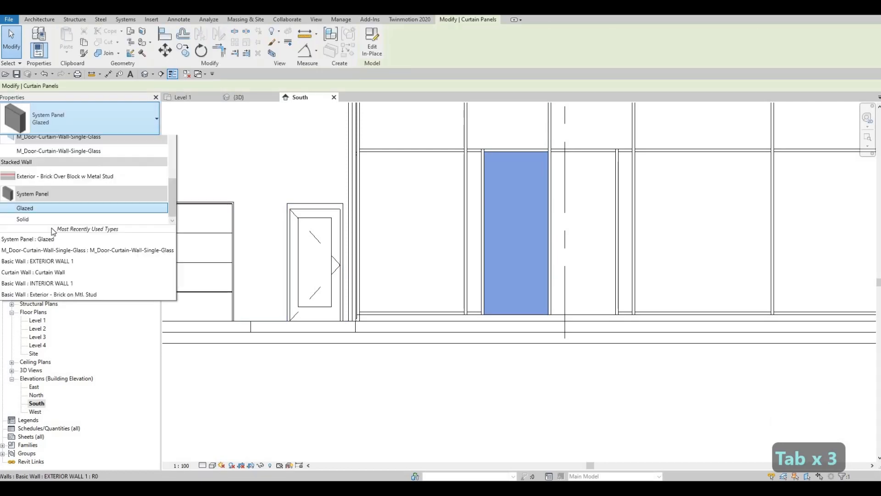
{"action": "key", "text": "Return"}
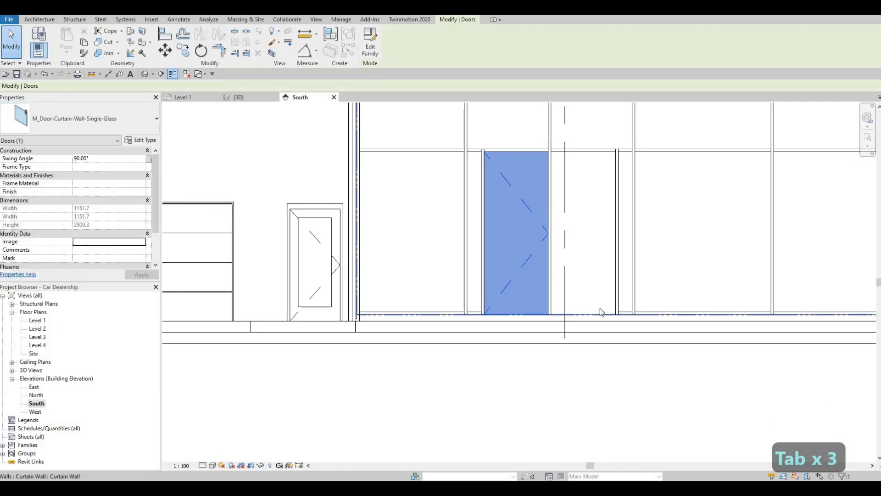
Change the glazed panel in the right door opening to the M_Door-Curtain-Wall-Single-Glass type.
{"action": "key", "text": "Tab"}
{"action": "left_click", "coordinate": [552, 272]}
{"action": "left_click", "coordinate": [123, 126]}
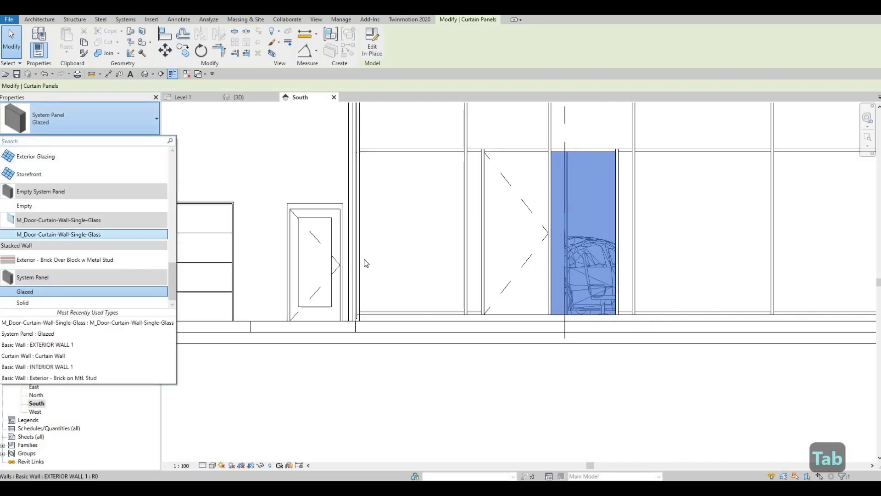
{"action": "left_click", "coordinate": [60, 234]}
{"action": "key", "text": "Escape"}
{"action": "key", "text": "Escape"}
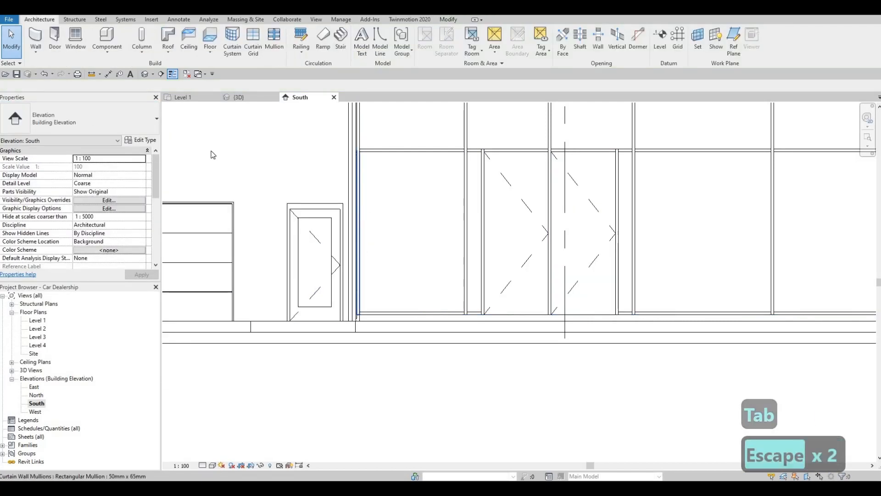
In the Level 1 plan, flip the two vestibule 66 entrance doors to swing outward, hinged on their outer jambs.
{"action": "left_click", "coordinate": [241, 97]}
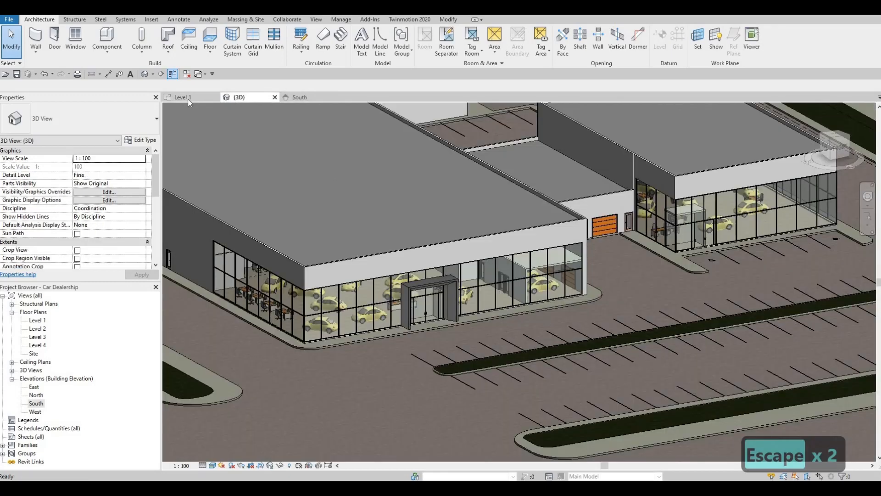
{"action": "left_click", "coordinate": [188, 97]}
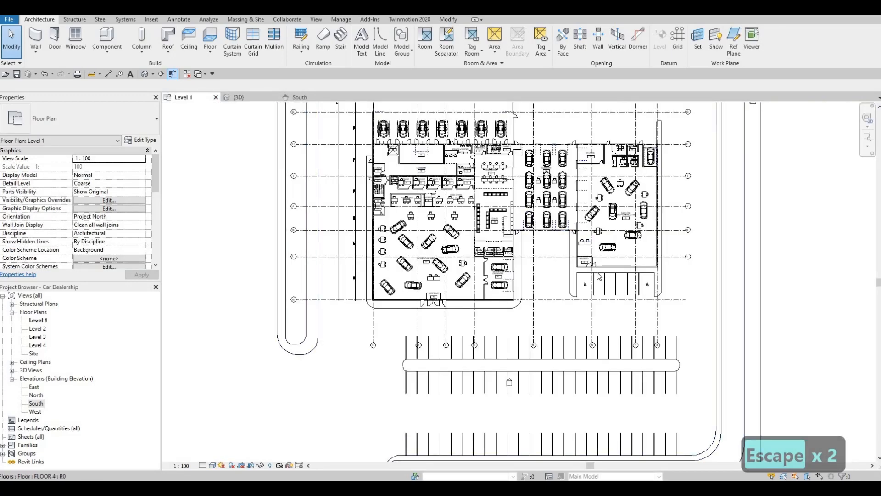
{"action": "scroll", "coordinate": [599, 276], "scroll_direction": "up", "scroll_amount": 5}
{"action": "left_click", "coordinate": [562, 275]}
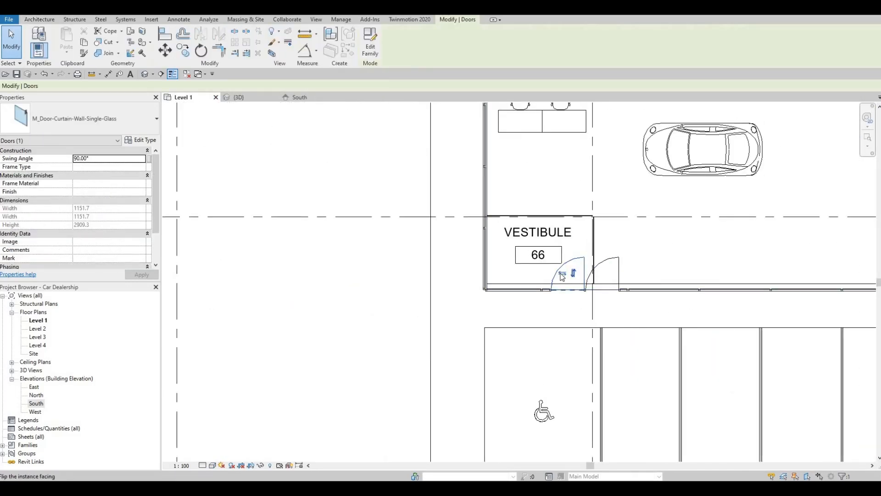
{"action": "left_click", "coordinate": [563, 274]}
{"action": "left_click", "coordinate": [615, 277]}
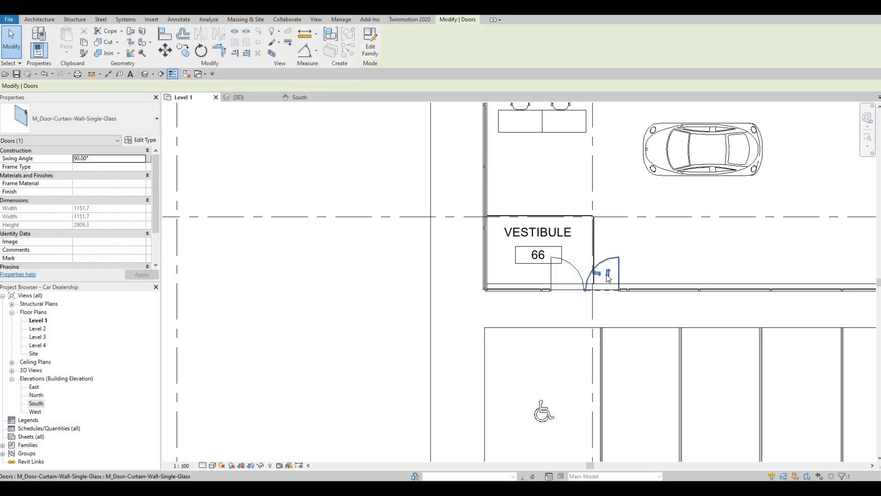
{"action": "left_click", "coordinate": [568, 277]}
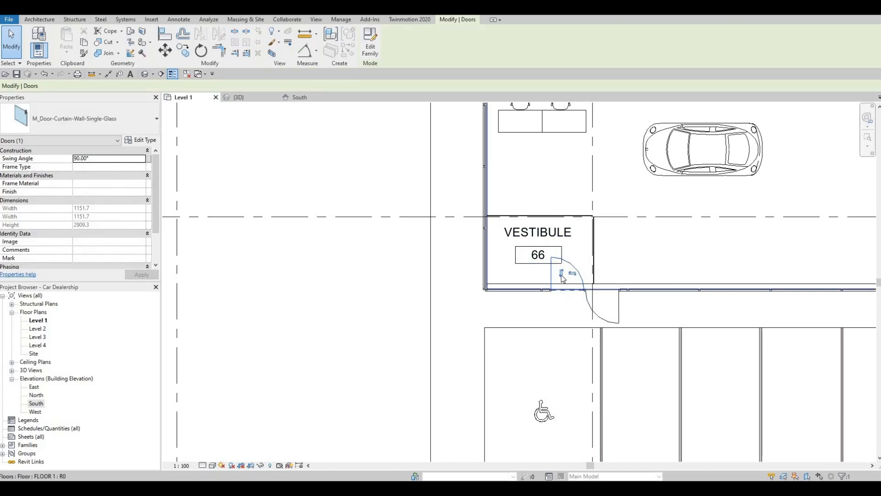
{"action": "left_click", "coordinate": [561, 273]}
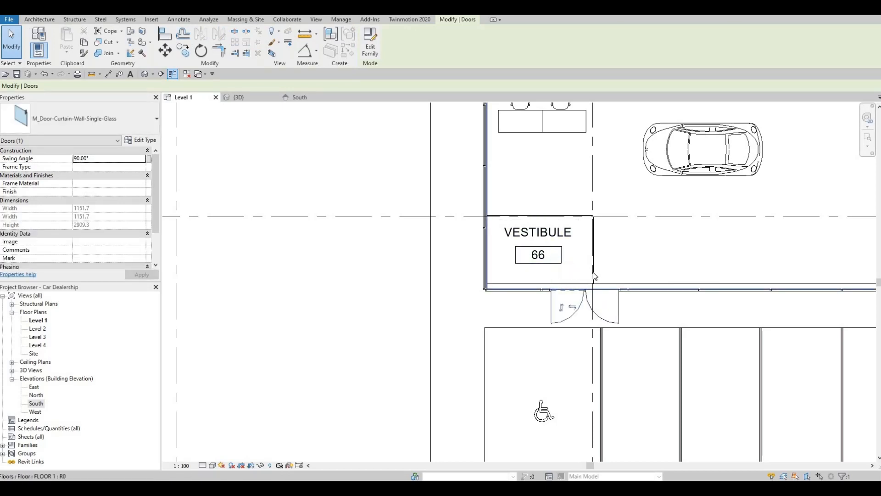
Move the east curtain wall of vestibule 66 eastward, beyond the right-hand entrance door.
{"action": "scroll", "coordinate": [610, 253], "scroll_direction": "up", "scroll_amount": 2}
{"action": "key", "text": "Escape"}
{"action": "key", "text": "Escape"}
{"action": "left_click", "coordinate": [585, 250]}
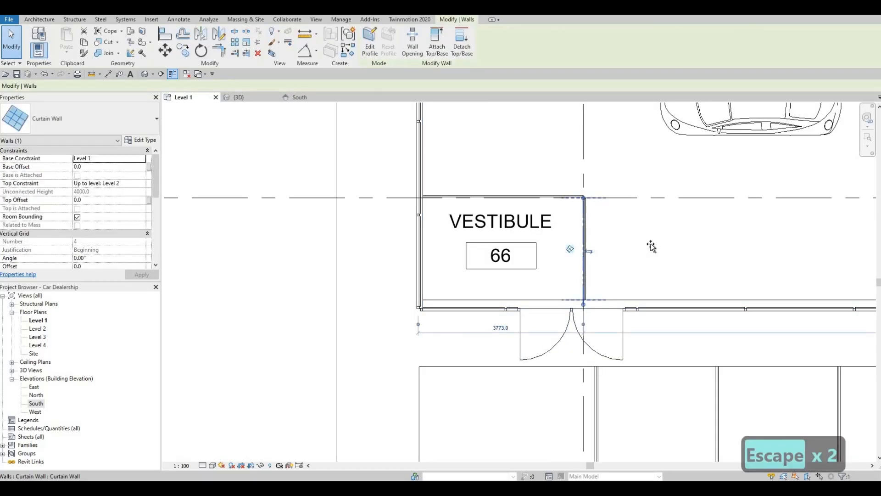
{"action": "left_click_drag", "start_coordinate": [651, 244], "coordinate": [657, 250]}
{"action": "key", "text": "Escape"}
{"action": "key", "text": "Escape"}
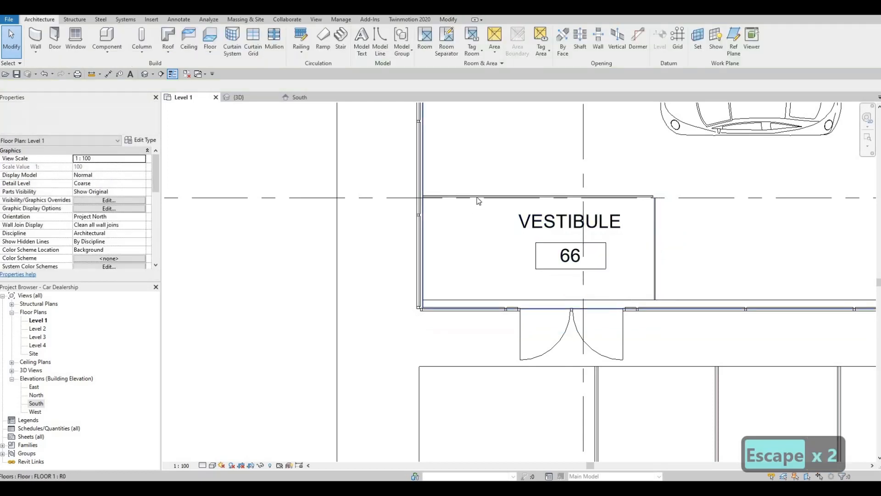
Draw a matching curtain wall from the south facade to vestibule 66's north wall, 1300 mm from the building's west wall.
{"action": "left_click", "coordinate": [476, 196]}
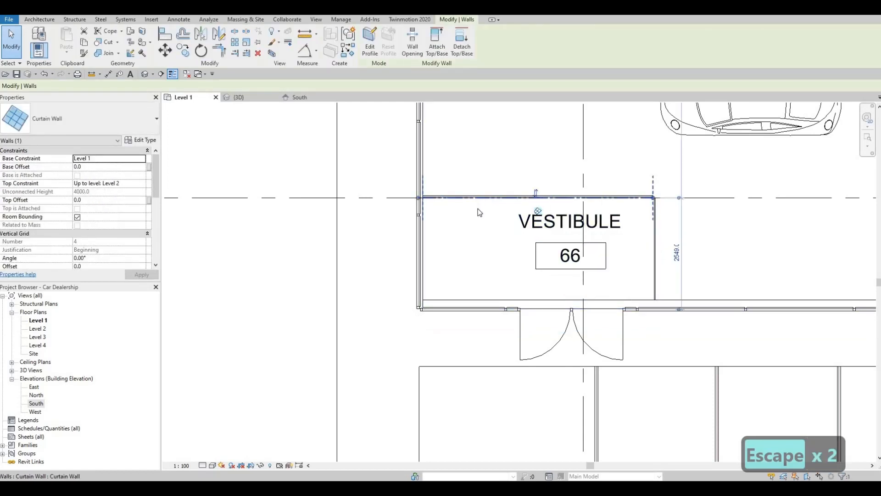
{"action": "key", "text": "c"}
{"action": "key", "text": "s"}
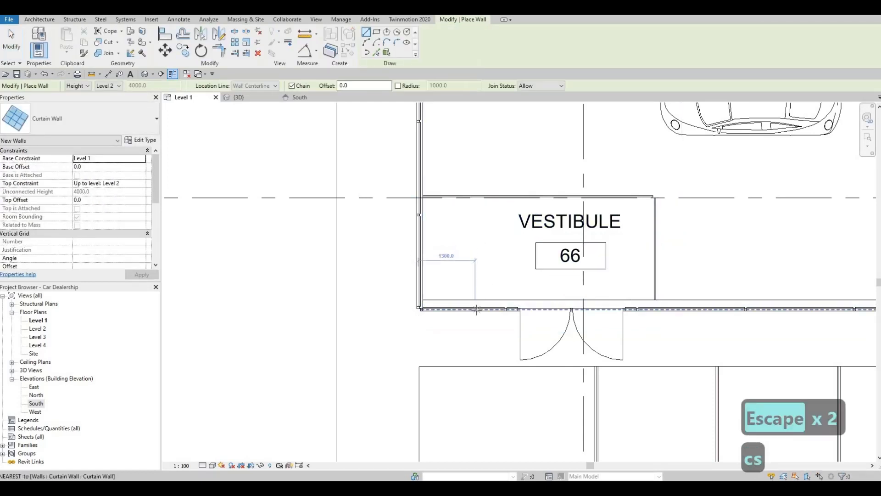
{"action": "left_click", "coordinate": [476, 310]}
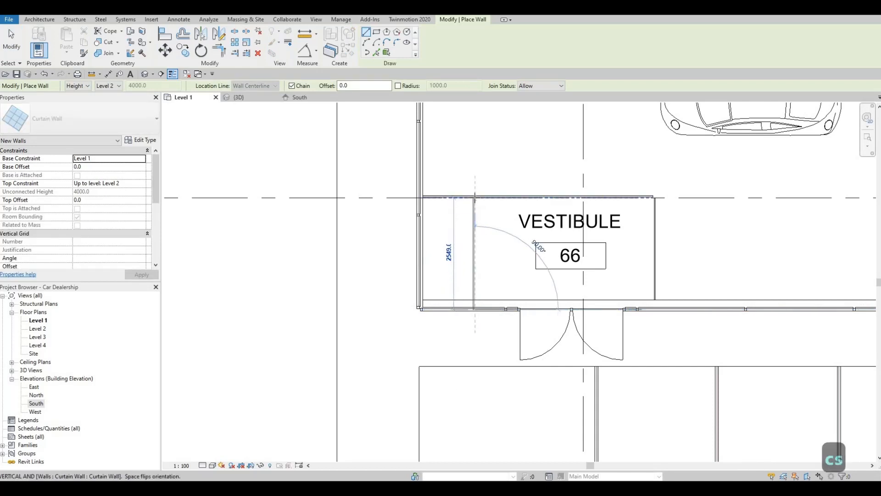
{"action": "left_click", "coordinate": [476, 198]}
{"action": "key", "text": "Escape"}
{"action": "key", "text": "Escape"}
Shorten vestibule 66's north wall to meet the new west wall, and shift that wall to 1700 mm from the building's west wall.
{"action": "left_click", "coordinate": [477, 198]}
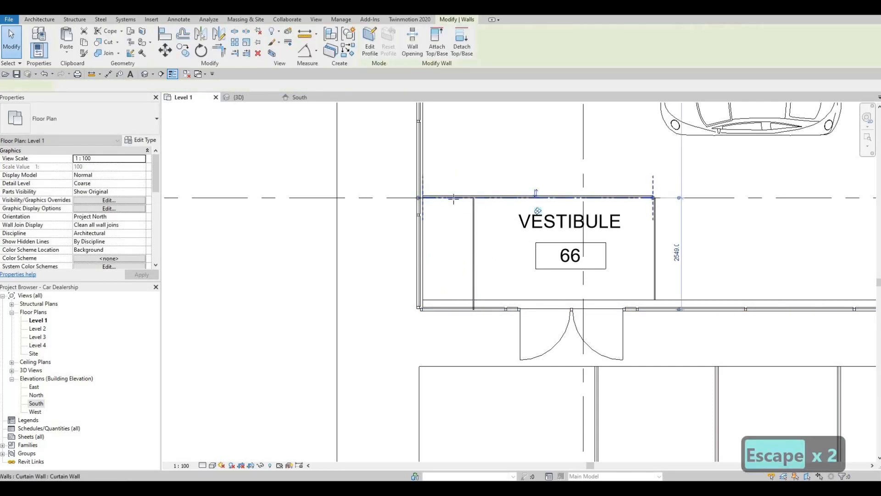
{"action": "left_click_drag", "start_coordinate": [476, 200], "coordinate": [475, 198]}
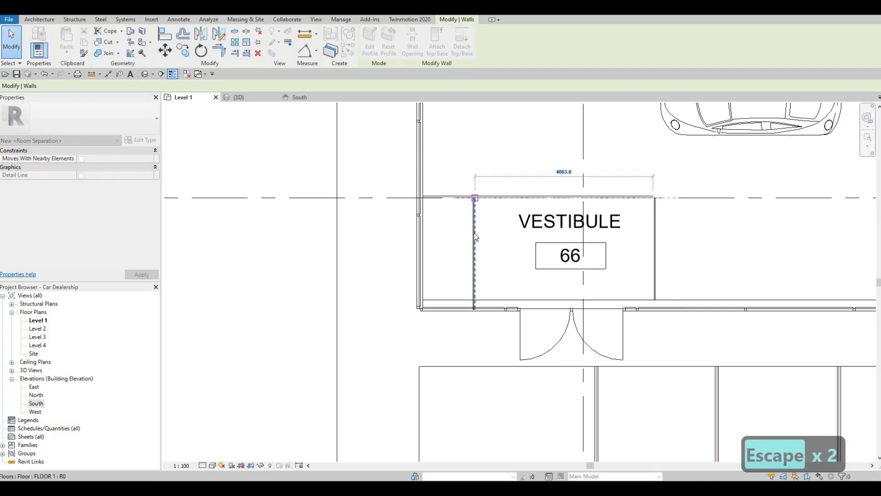
{"action": "key", "text": "Escape"}
{"action": "key", "text": "Escape"}
{"action": "left_click_drag", "start_coordinate": [475, 235], "coordinate": [493, 239]}
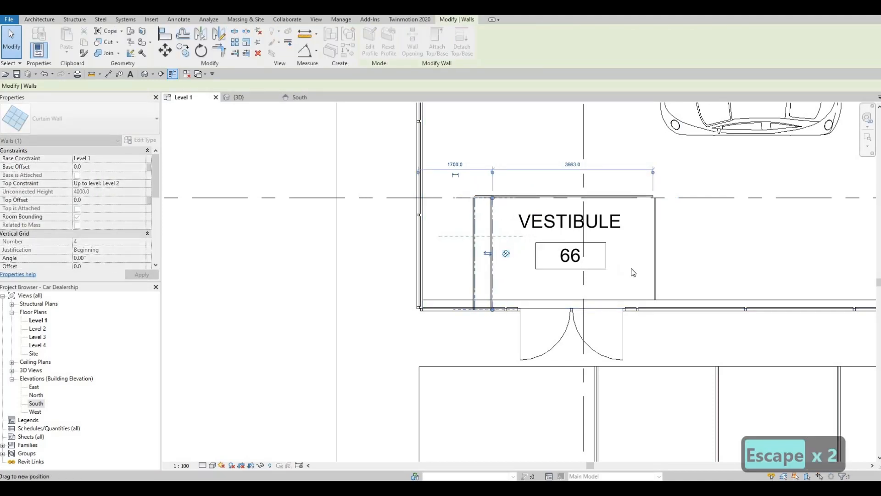
{"action": "key", "text": "Escape"}
Extend the south end of vestibule 66's east wall to the south curtain wall.
{"action": "left_click", "coordinate": [654, 293]}
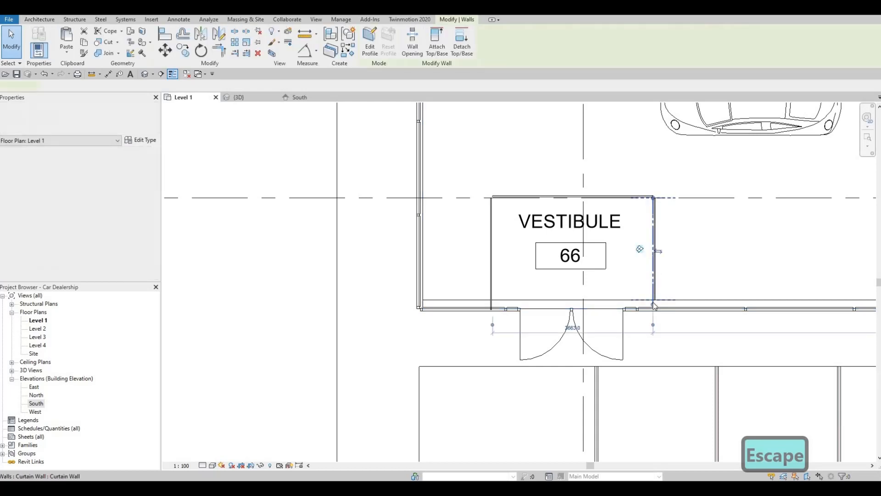
{"action": "left_click_drag", "start_coordinate": [654, 308], "coordinate": [660, 316]}
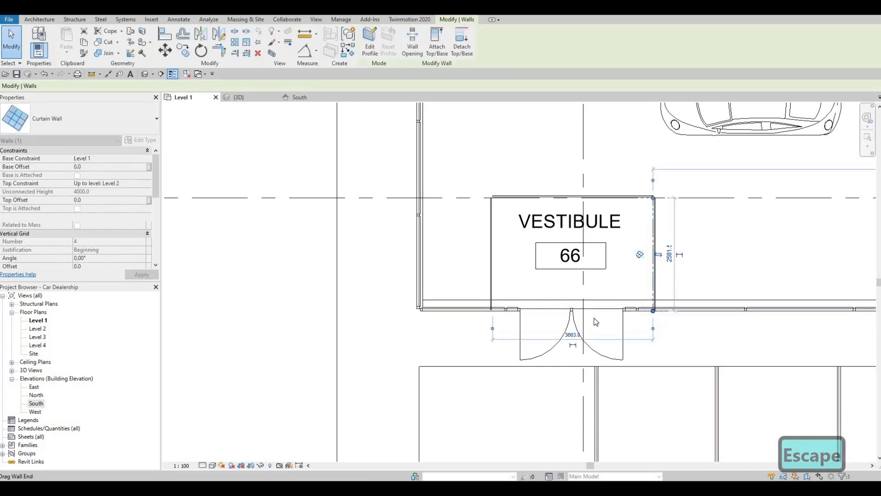
{"action": "key", "text": "Escape"}
{"action": "key", "text": "Escape"}
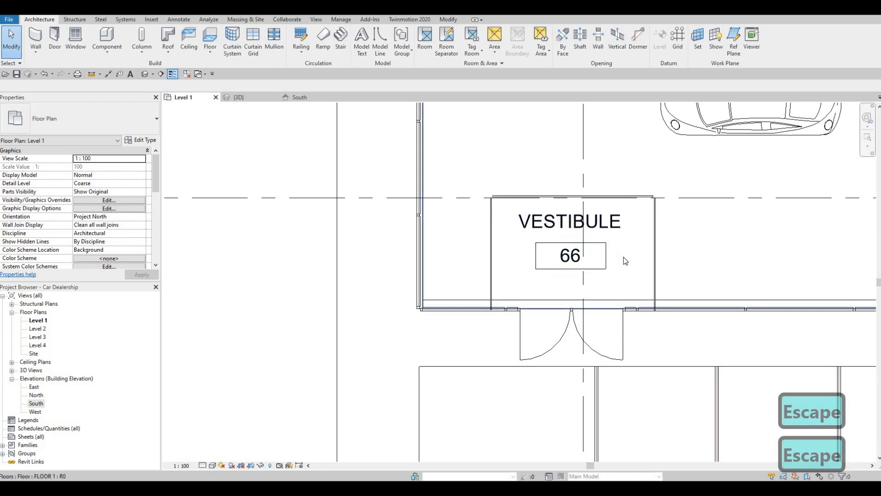
Nudge the north wall of vestibule 66 northward to a depth of about 2789 mm.
{"action": "left_click", "coordinate": [627, 211]}
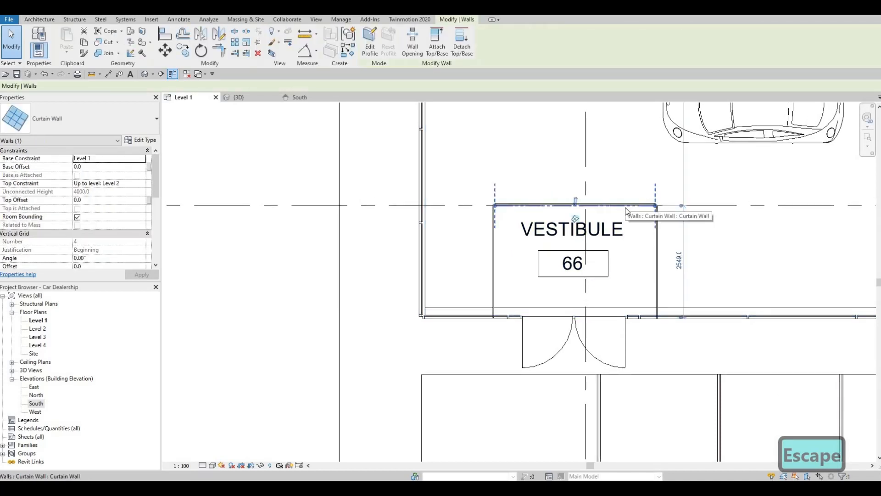
{"action": "key", "text": "Up"}
{"action": "key", "text": "Up"}
{"action": "key", "text": "Up"}
{"action": "key", "text": "Up"}
{"action": "key", "text": "Up"}
{"action": "key", "text": "Up"}
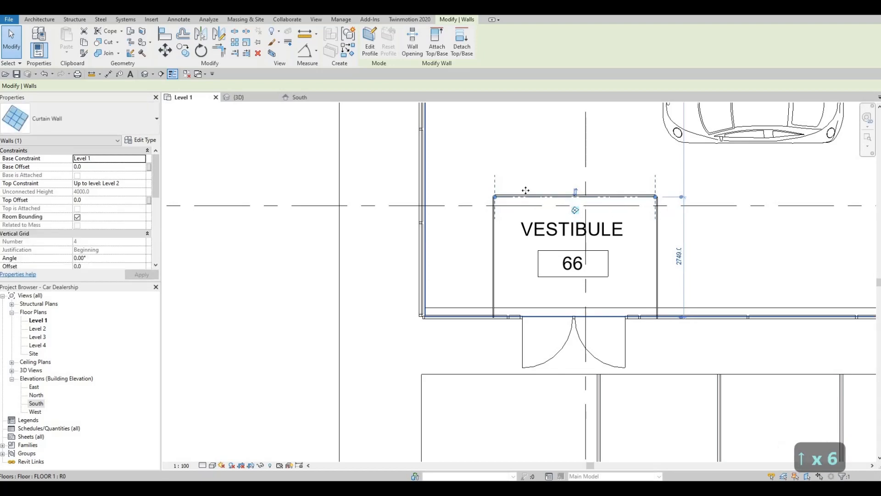
Try to move the north curtain wall of vestibule 46 northward into the showroom.
{"action": "scroll", "coordinate": [624, 223], "scroll_direction": "down", "scroll_amount": 5}
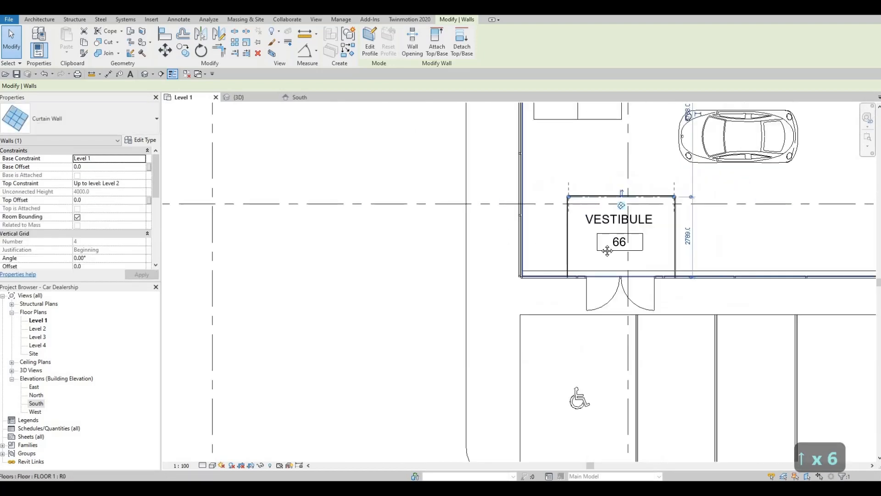
{"action": "middle_click_drag", "start_coordinate": [678, 185], "coordinate": [812, 186]}
{"action": "middle_click_drag", "start_coordinate": [202, 365], "coordinate": [395, 344]}
{"action": "scroll", "coordinate": [404, 328], "scroll_direction": "up", "scroll_amount": 5}
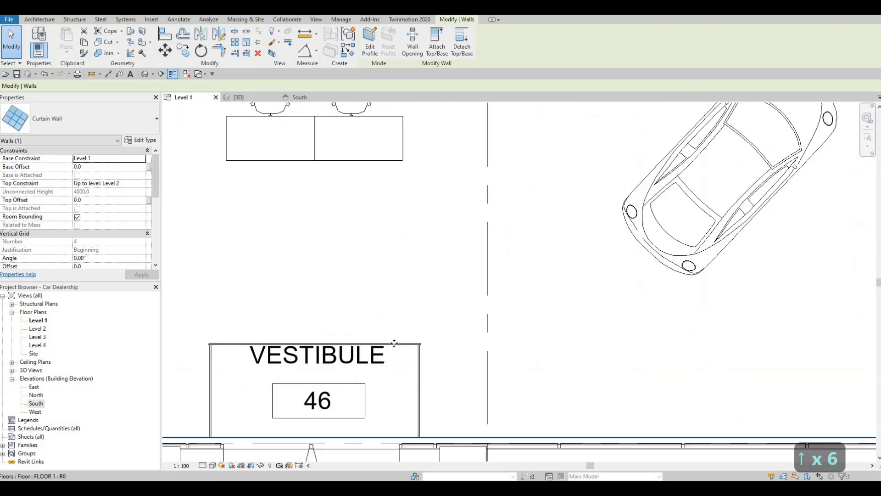
{"action": "left_click_drag", "start_coordinate": [397, 343], "coordinate": [395, 311]}
{"action": "key", "text": "Escape"}
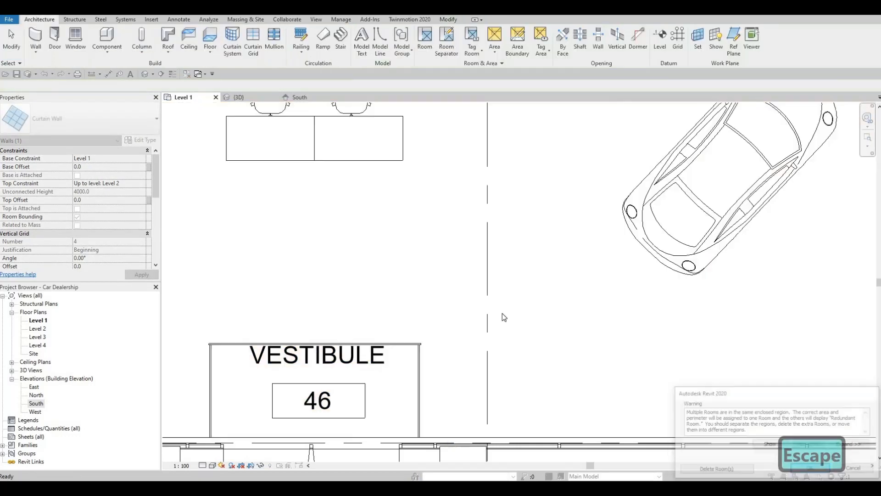
{"action": "middle_click_drag", "start_coordinate": [405, 347], "coordinate": [509, 301]}
{"action": "key", "text": "Escape"}
Nudge the north curtain wall of vestibule 46 northward to a depth of about 2040 mm.
{"action": "left_click", "coordinate": [508, 299]}
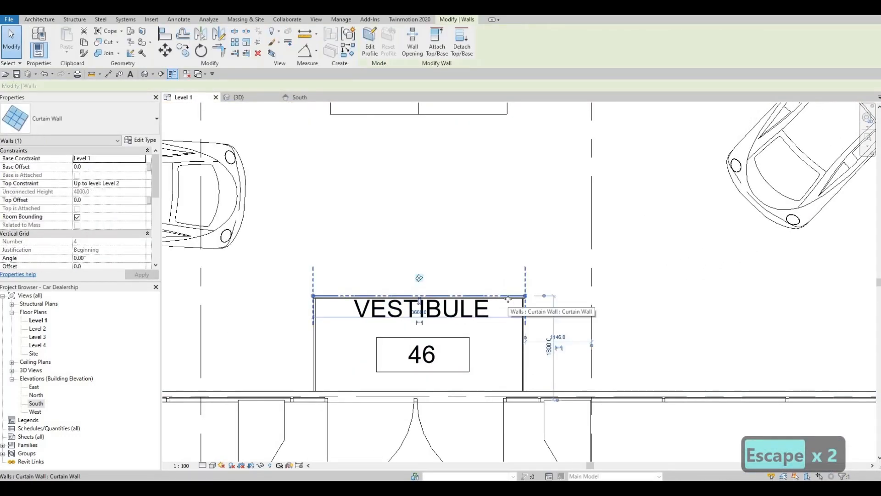
{"action": "key", "text": "Up"}
{"action": "key", "text": "Up"}
{"action": "key", "text": "Up"}
{"action": "key", "text": "Up"}
{"action": "key", "text": "Up"}
{"action": "key", "text": "Up"}
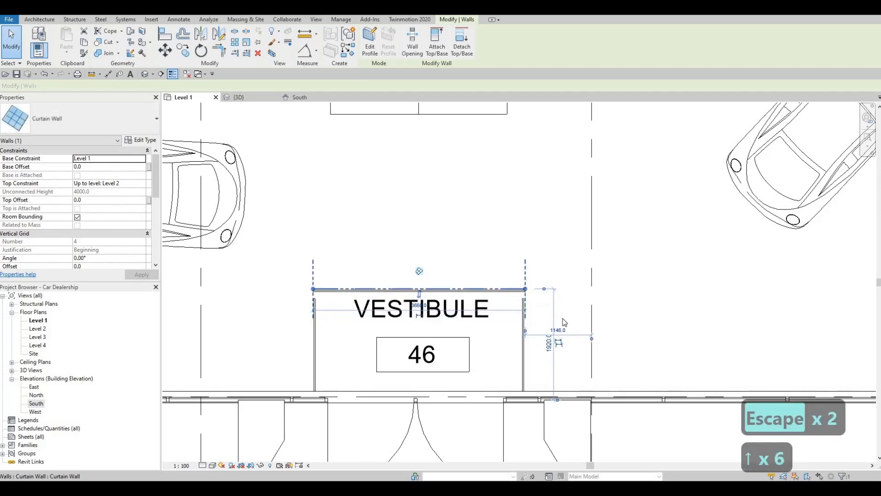
{"action": "key", "text": "Up"}
{"action": "key", "text": "Up"}
{"action": "key", "text": "Up"}
{"action": "key", "text": "Up"}
{"action": "key", "text": "Up"}
{"action": "key", "text": "Up"}
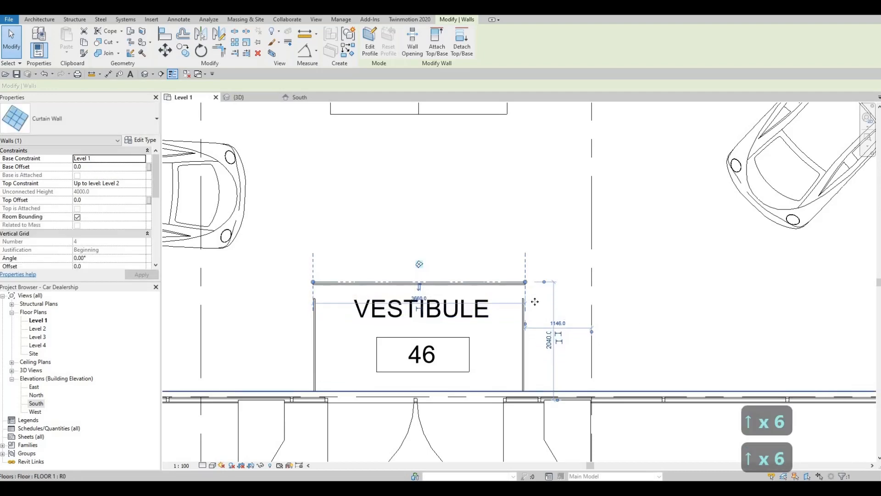
Extend the north ends of vestibule 46's east and west walls to meet its relocated north wall.
{"action": "left_click", "coordinate": [521, 313]}
{"action": "key", "text": "Escape"}
{"action": "key", "text": "Escape"}
{"action": "left_click", "coordinate": [524, 306]}
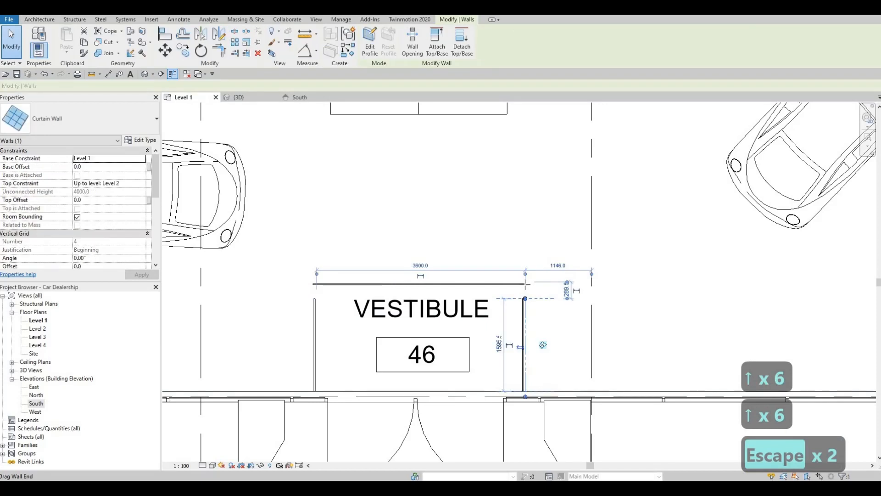
{"action": "left_click_drag", "start_coordinate": [525, 299], "coordinate": [525, 282]}
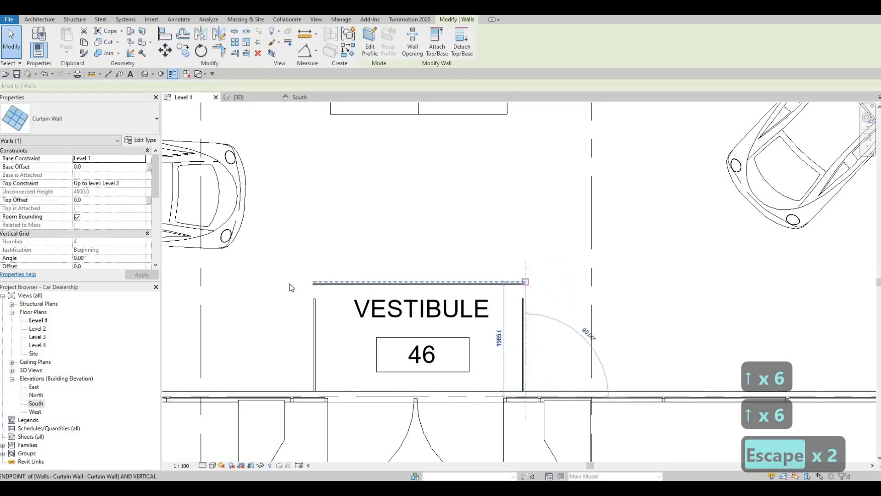
{"action": "left_click", "coordinate": [316, 300]}
{"action": "left_click_drag", "start_coordinate": [316, 298], "coordinate": [317, 282]}
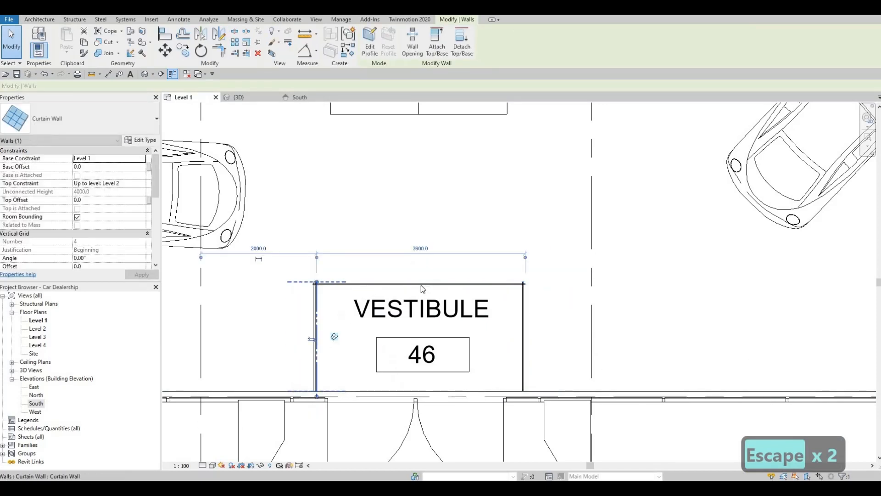
{"action": "key", "text": "Escape"}
{"action": "key", "text": "Escape"}
Nudge vestibule 46's joined north wall farther north to a depth of about 2500 mm.
{"action": "left_click", "coordinate": [421, 284]}
{"action": "key", "text": "Up"}
{"action": "key", "text": "Up"}
{"action": "key", "text": "Up"}
{"action": "key", "text": "Up"}
{"action": "key", "text": "Up"}
{"action": "key", "text": "Up"}
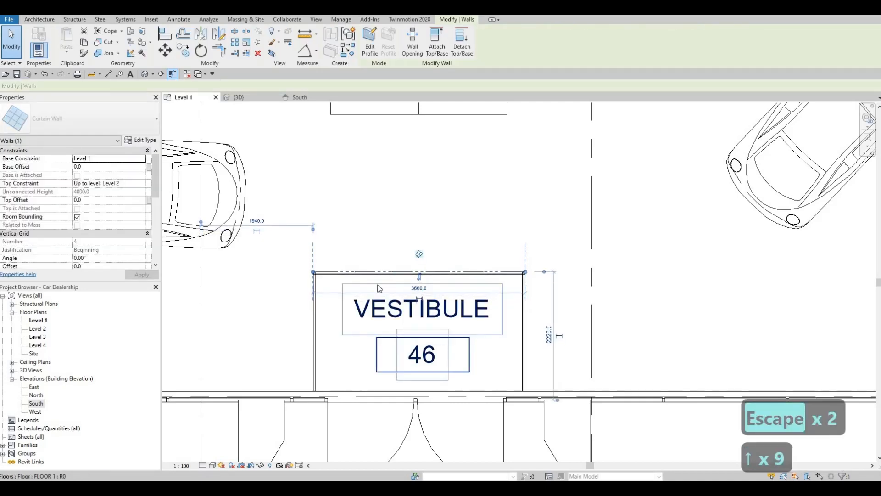
{"action": "key", "text": "Up"}
{"action": "key", "text": "Up"}
{"action": "key", "text": "Up"}
{"action": "key", "text": "Up"}
{"action": "key", "text": "Up"}
{"action": "key", "text": "Up"}
{"action": "key", "text": "Up"}
{"action": "key", "text": "Up"}
{"action": "key", "text": "Up"}
{"action": "key", "text": "Up"}
{"action": "key", "text": "Up"}
{"action": "key", "text": "Up"}
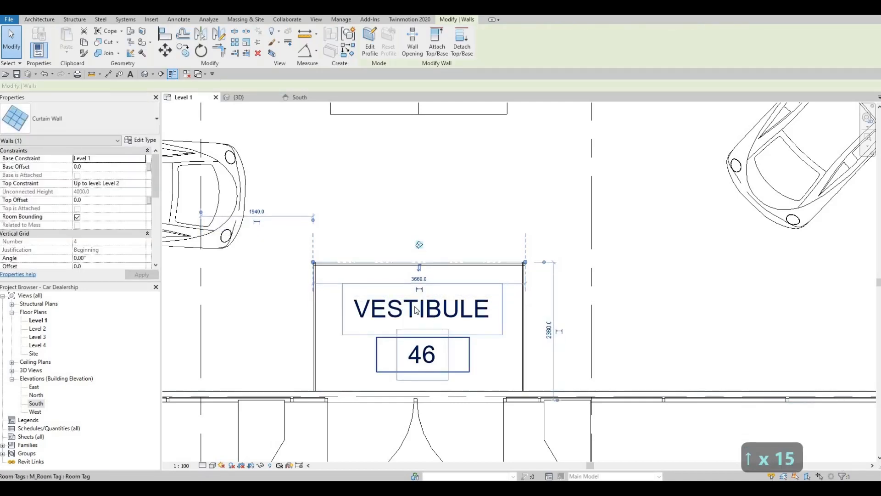
{"action": "scroll", "coordinate": [501, 287], "scroll_direction": "down", "scroll_amount": 3}
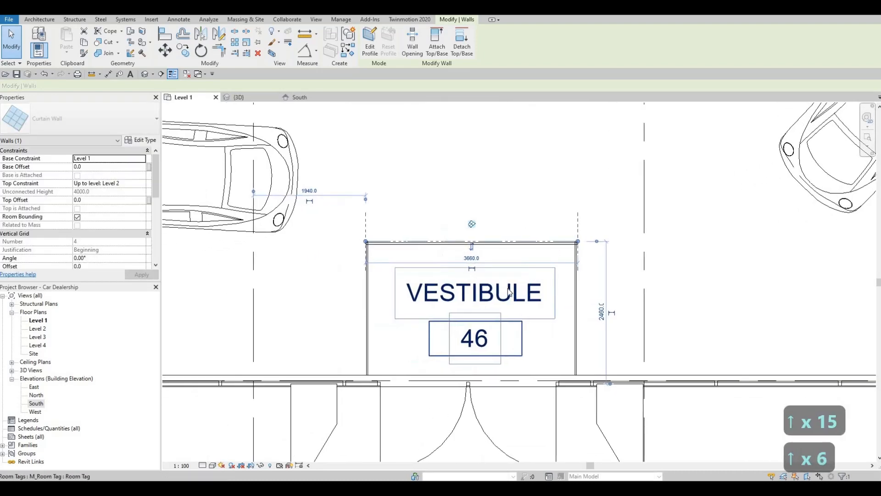
{"action": "key", "text": "Up"}
{"action": "key", "text": "Up"}
{"action": "key", "text": "Up"}
{"action": "middle_click_drag", "start_coordinate": [465, 305], "coordinate": [504, 305]}
{"action": "key", "text": "Escape"}
{"action": "key", "text": "Escape"}
{"action": "key", "text": "Escape"}
{"action": "key", "text": "Escape"}
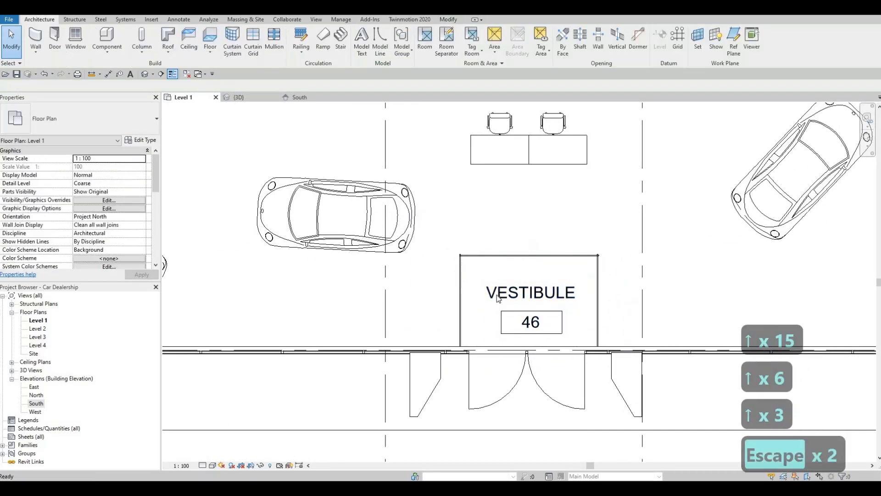
{"action": "scroll", "coordinate": [444, 276], "scroll_direction": "down", "scroll_amount": 2}
{"action": "scroll", "coordinate": [444, 275], "scroll_direction": "down", "scroll_amount": 6}
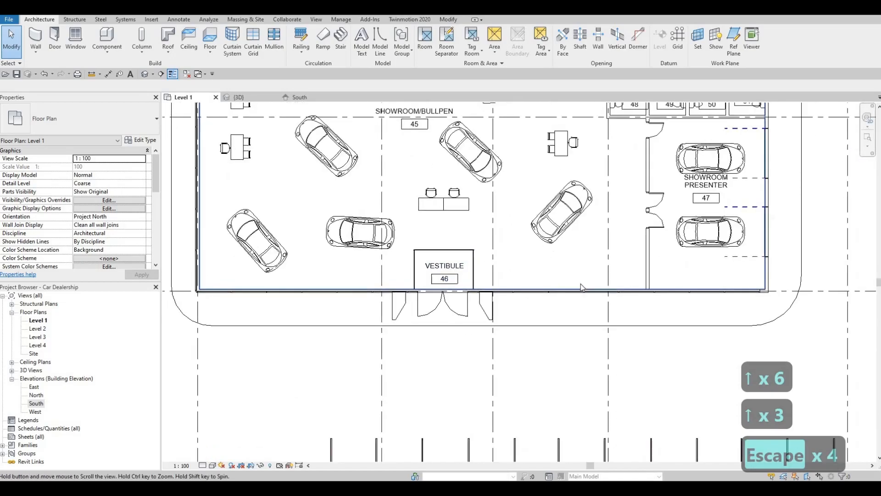
Nudge the west curtain wall of the Lounge/Advisors entrance vestibule westward to a depth of about 2320 mm.
{"action": "middle_click_drag", "start_coordinate": [625, 294], "coordinate": [620, 351]}
{"action": "scroll", "coordinate": [621, 351], "scroll_direction": "up", "scroll_amount": 5}
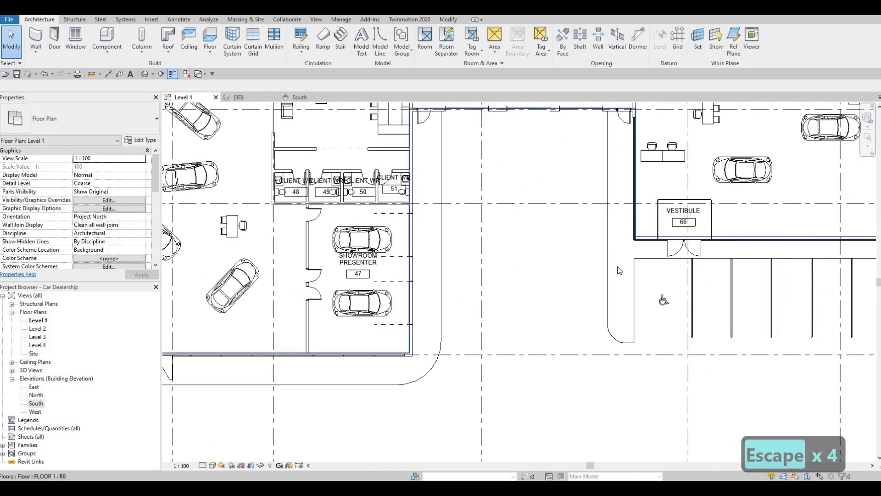
{"action": "scroll", "coordinate": [684, 200], "scroll_direction": "down", "scroll_amount": 2}
{"action": "middle_click_drag", "start_coordinate": [684, 200], "coordinate": [627, 305]}
{"action": "scroll", "coordinate": [623, 280], "scroll_direction": "down", "scroll_amount": 4}
{"action": "middle_click_drag", "start_coordinate": [640, 128], "coordinate": [617, 299]}
{"action": "scroll", "coordinate": [624, 215], "scroll_direction": "down", "scroll_amount": 2}
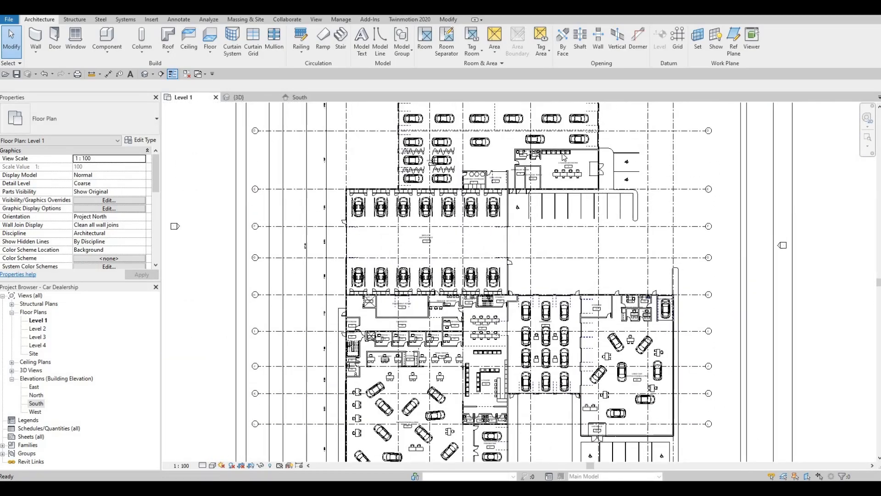
{"action": "scroll", "coordinate": [581, 186], "scroll_direction": "up", "scroll_amount": 6}
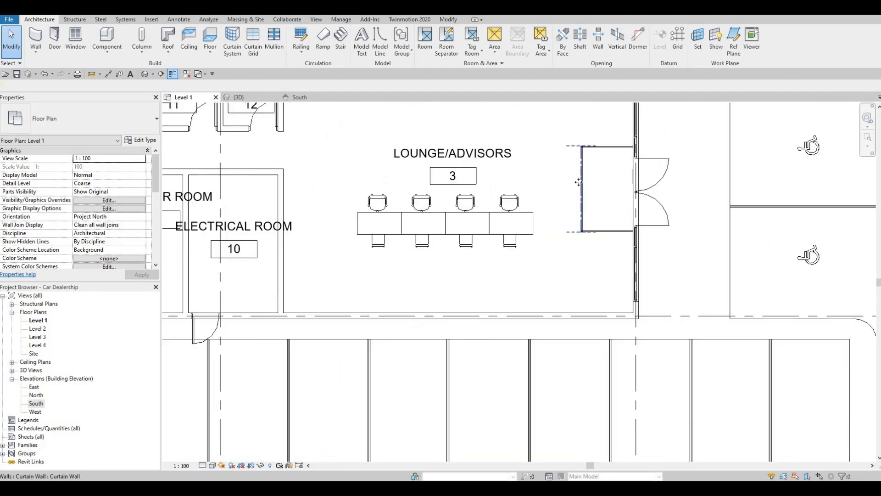
{"action": "left_click", "coordinate": [581, 187]}
{"action": "key", "text": "Left"}
{"action": "key", "text": "Left"}
{"action": "key", "text": "Left"}
{"action": "key", "text": "Left"}
{"action": "key", "text": "Left"}
{"action": "key", "text": "Left"}
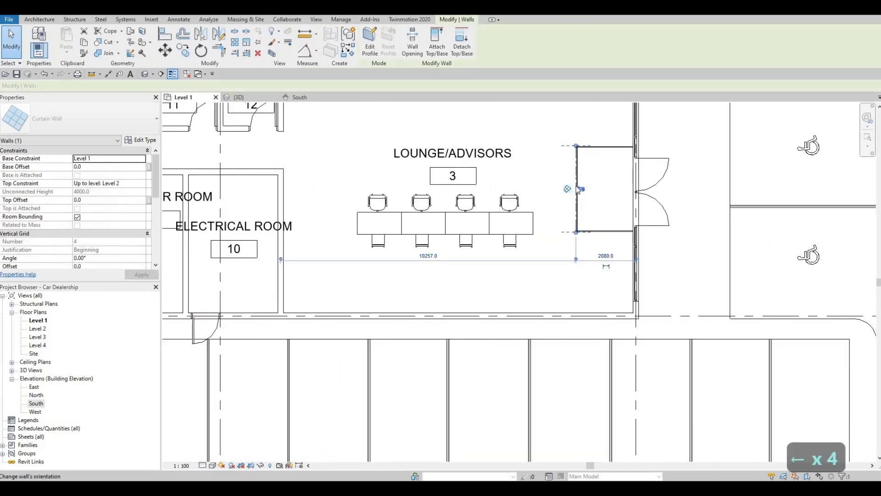
{"action": "key", "text": "Left"}
Nudge the south curtain wall of the Lounge/Advisors vestibule southward to a width of about 3300 mm.
{"action": "left_click", "coordinate": [605, 230]}
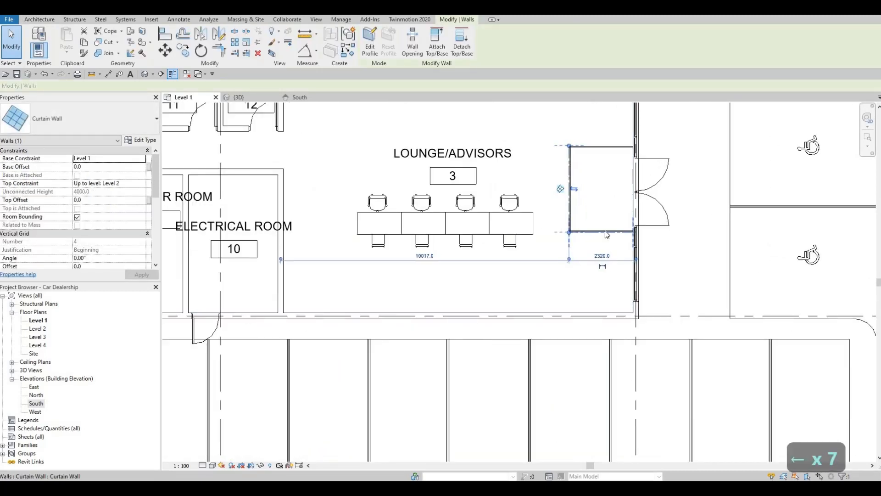
{"action": "key", "text": "Down"}
{"action": "key", "text": "Down"}
{"action": "key", "text": "Down"}
{"action": "key", "text": "Down"}
{"action": "key", "text": "Down"}
{"action": "key", "text": "Left"}
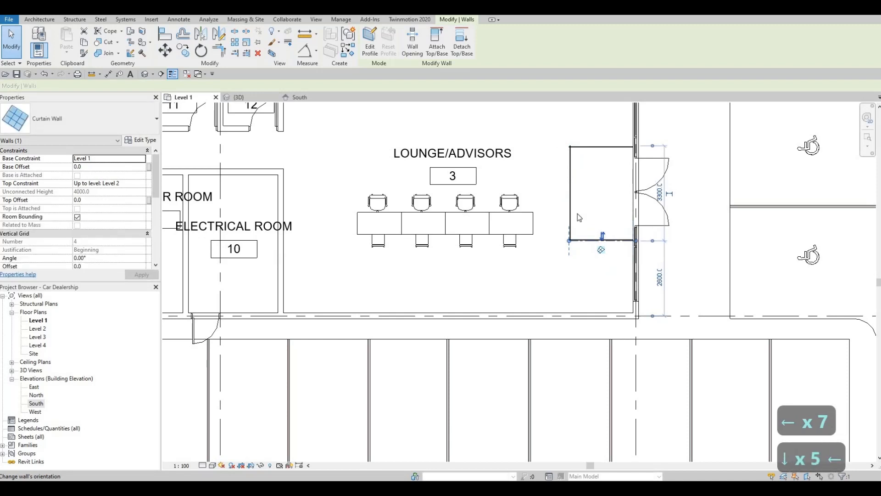
Nudge the Lounge/Advisors vestibule's west wall farther west to a depth of about 2380 mm.
{"action": "left_click", "coordinate": [569, 205]}
{"action": "key", "text": "Left"}
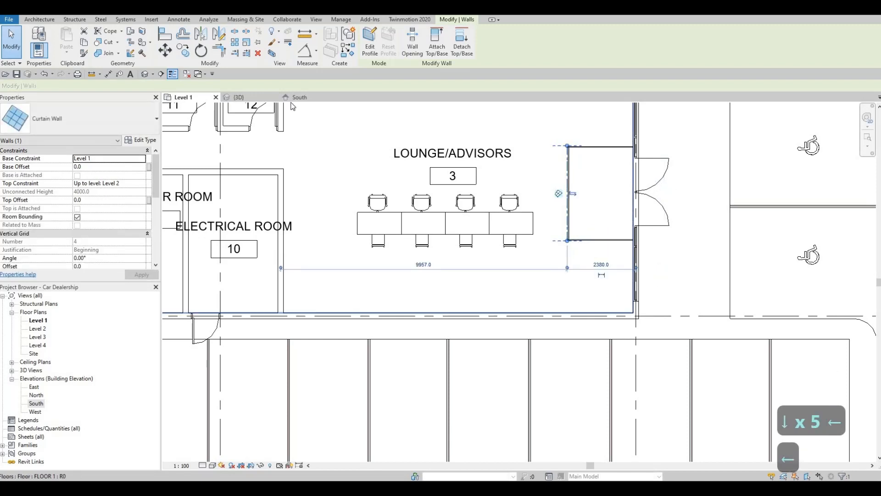
{"action": "key", "text": "Escape"}
{"action": "key", "text": "Escape"}
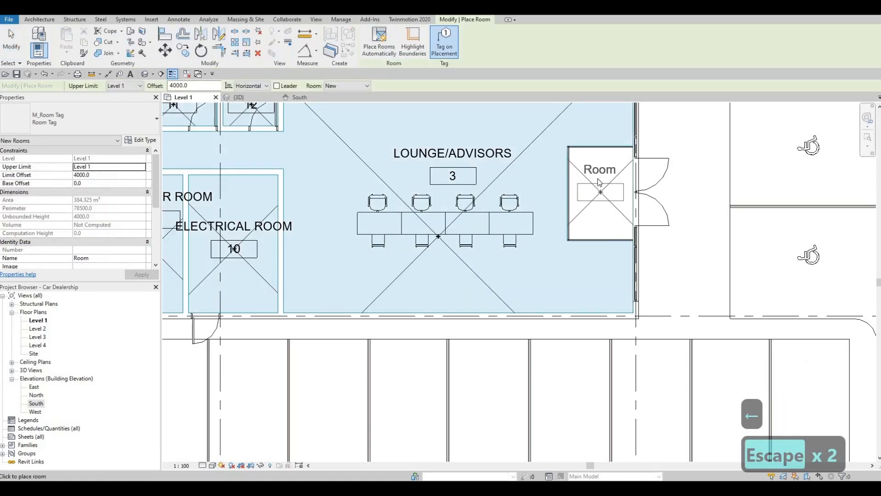
Place a tagged room inside the enlarged vestibule east of Lounge/Advisors.
{"action": "left_click", "coordinate": [599, 182]}
{"action": "key", "text": "Escape"}
{"action": "key", "text": "Escape"}
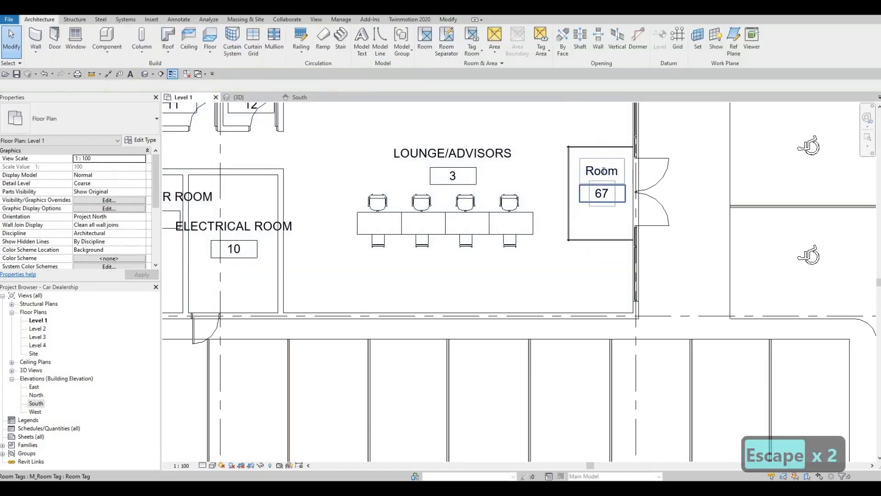
Rename the new room beside Lounge/Advisors as VESTIBULE.
{"action": "left_click", "coordinate": [602, 200]}
{"action": "key", "text": "Caps_Lock"}
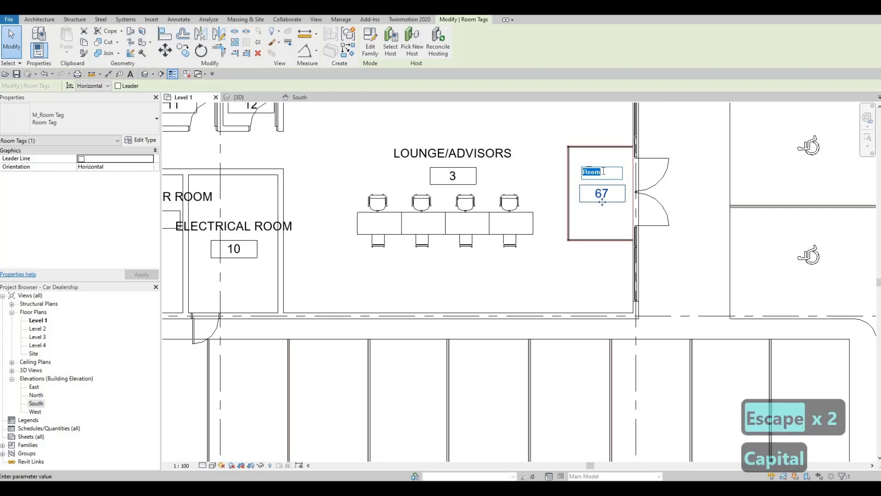
{"action": "type", "text": "VES"}
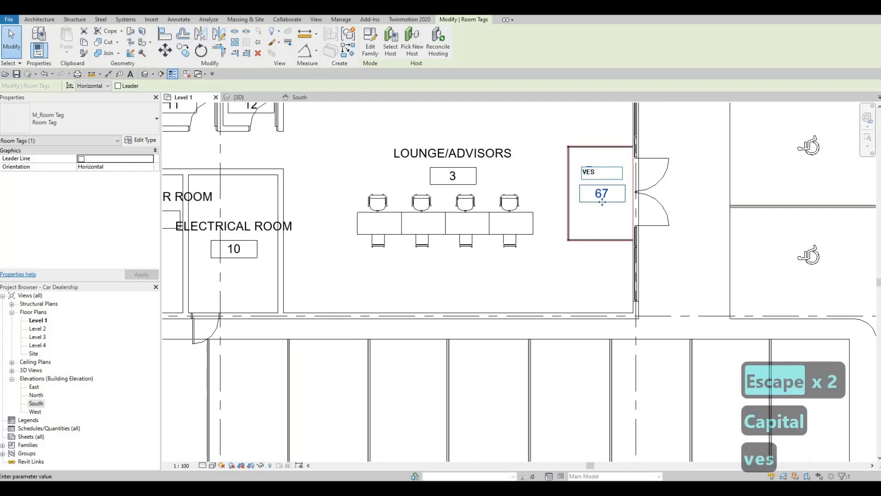
{"action": "type", "text": "TIBUL"}
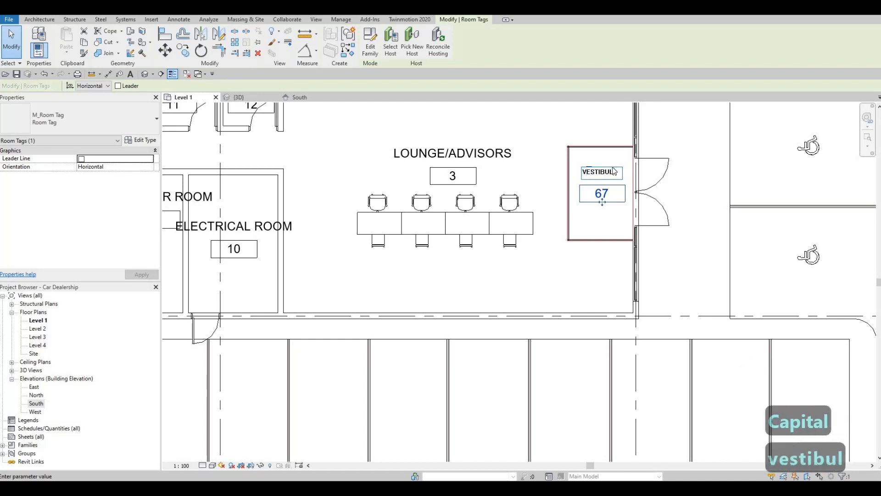
{"action": "type", "text": "E"}
{"action": "key", "text": "Escape"}
{"action": "key", "text": "Escape"}
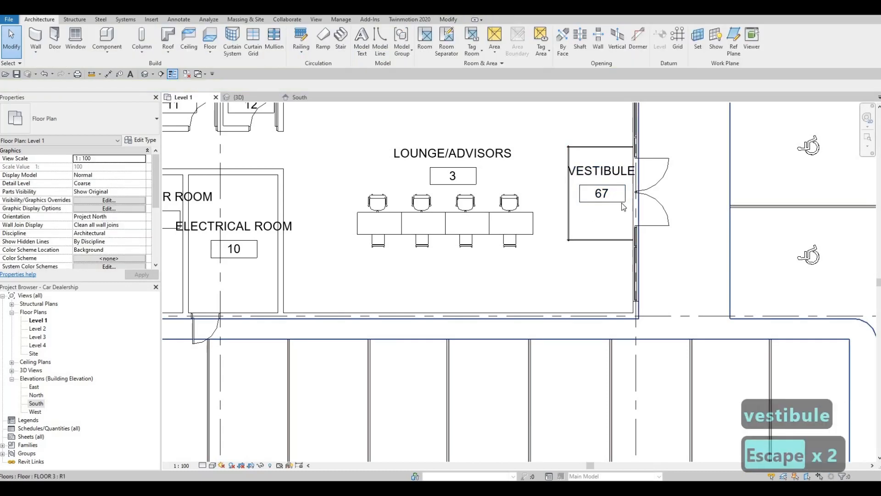
{"action": "key", "text": "Escape"}
Select the roof over vestibule 46 in the 3D view and start editing its footprint.
{"action": "scroll", "coordinate": [615, 210], "scroll_direction": "down", "scroll_amount": 6}
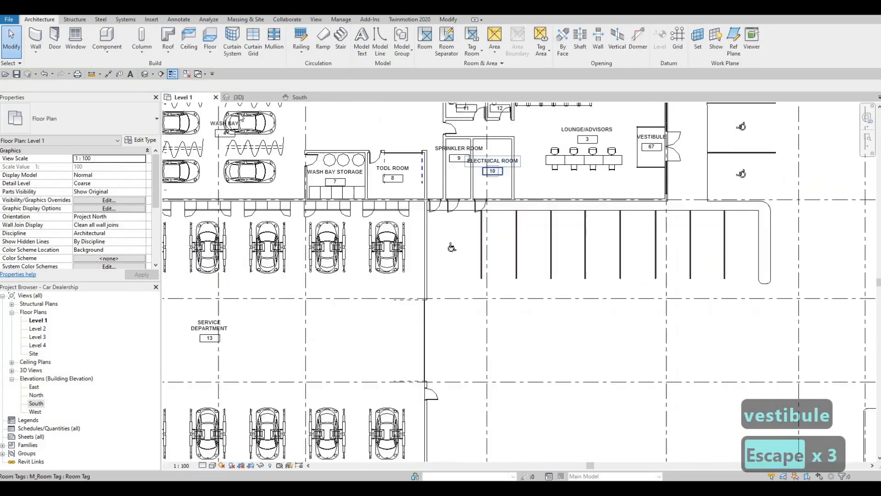
{"action": "left_click", "coordinate": [238, 97]}
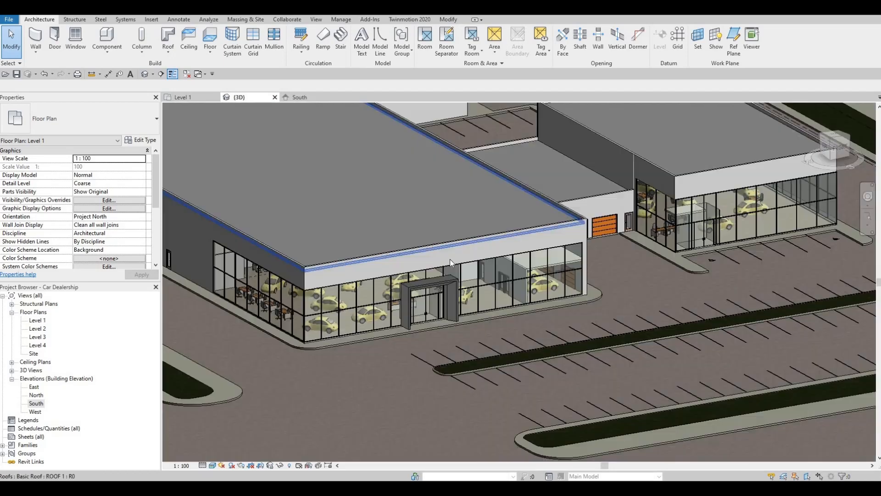
{"action": "scroll", "coordinate": [505, 266], "scroll_direction": "up", "scroll_amount": 5}
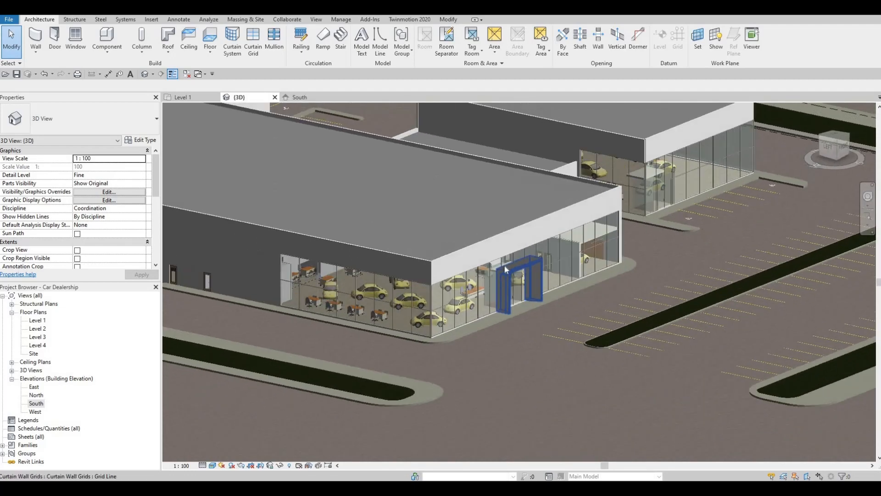
{"action": "left_click", "coordinate": [354, 135]}
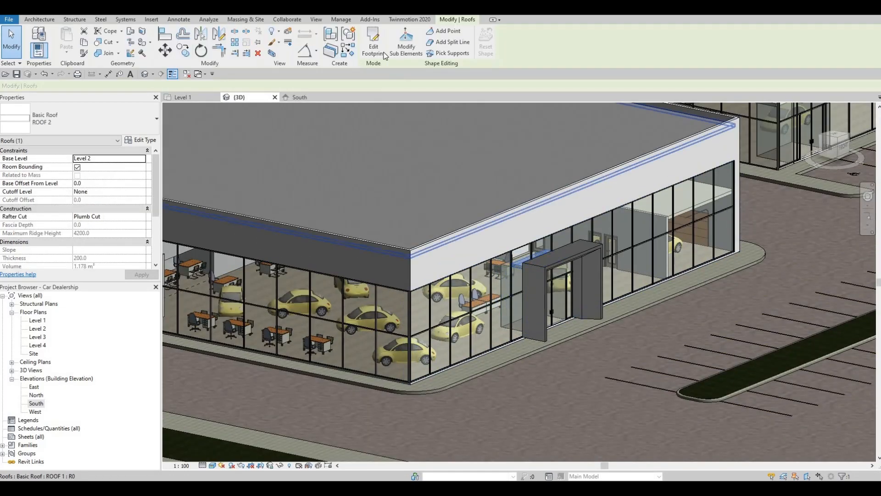
{"action": "double_click", "coordinate": [347, 155]}
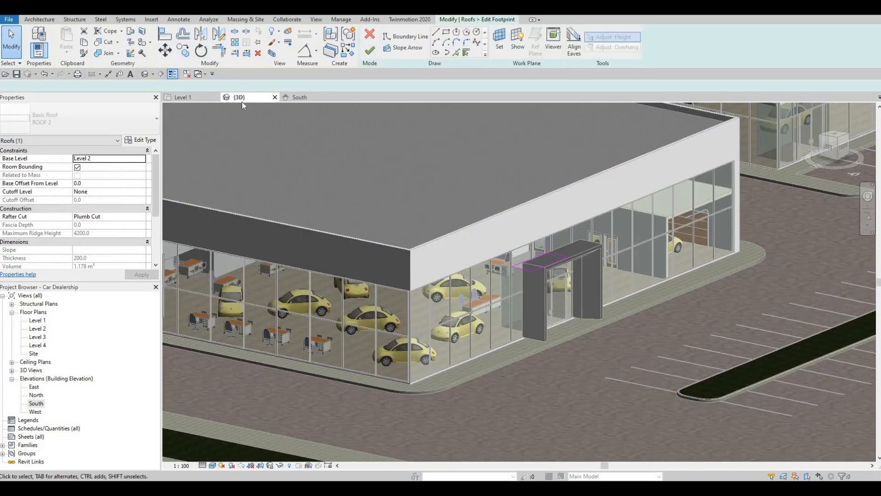
In the Level 1 plan, move the roof footprint's north edge to vestibule 46's north wall, about 2425 mm deep, and finish the sketch.
{"action": "left_click", "coordinate": [200, 98]}
{"action": "scroll", "coordinate": [441, 223], "scroll_direction": "down", "scroll_amount": 5}
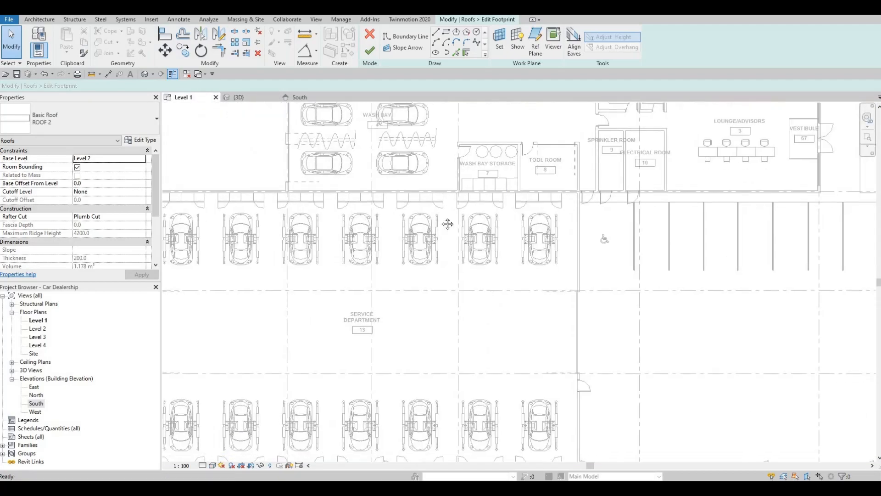
{"action": "middle_click_drag", "start_coordinate": [446, 440], "coordinate": [466, 331]}
{"action": "scroll", "coordinate": [466, 332], "scroll_direction": "up", "scroll_amount": 5}
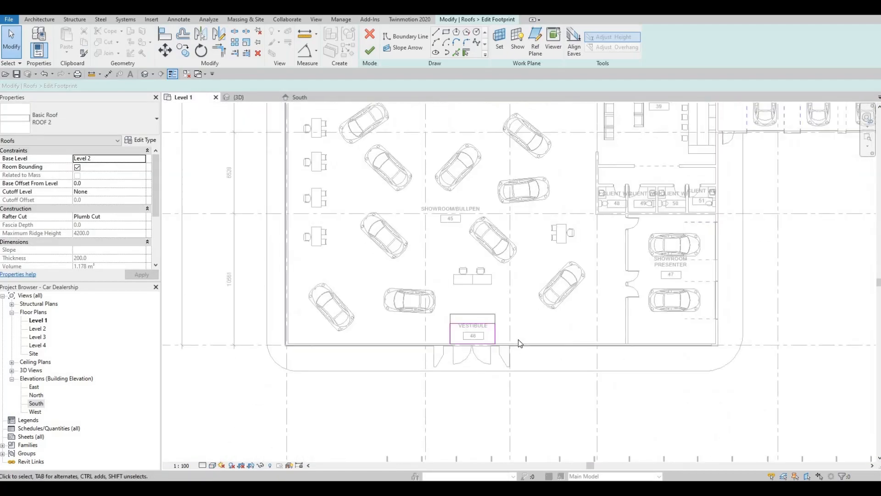
{"action": "left_click", "coordinate": [525, 327]}
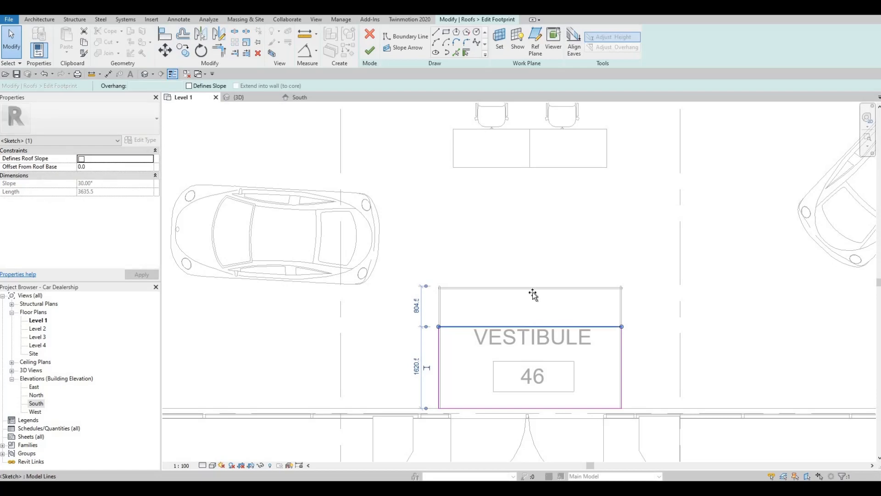
{"action": "left_click_drag", "start_coordinate": [530, 289], "coordinate": [530, 286]}
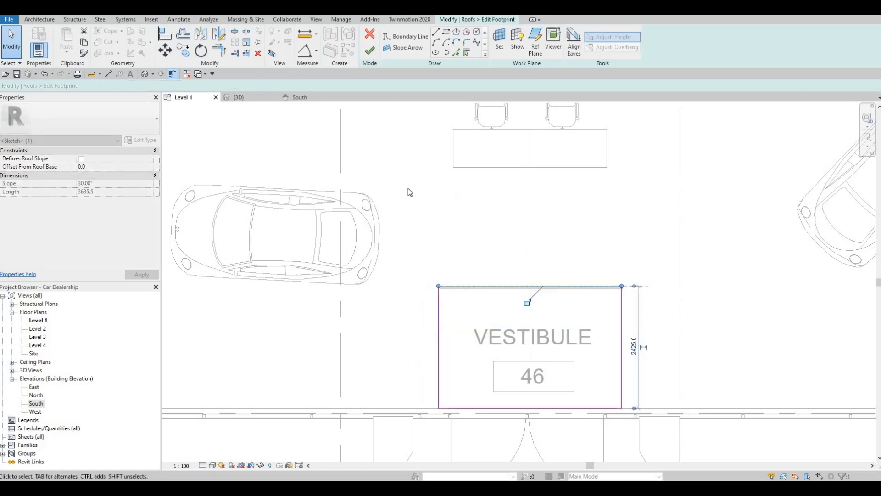
{"action": "scroll", "coordinate": [422, 205], "scroll_direction": "down", "scroll_amount": 7}
{"action": "middle_click_drag", "start_coordinate": [423, 205], "coordinate": [337, 248]}
{"action": "key", "text": "Escape"}
Select the roof over vestibule 66 in the 3D view and open its footprint for editing in the Level 1 plan.
{"action": "left_click", "coordinate": [239, 97]}
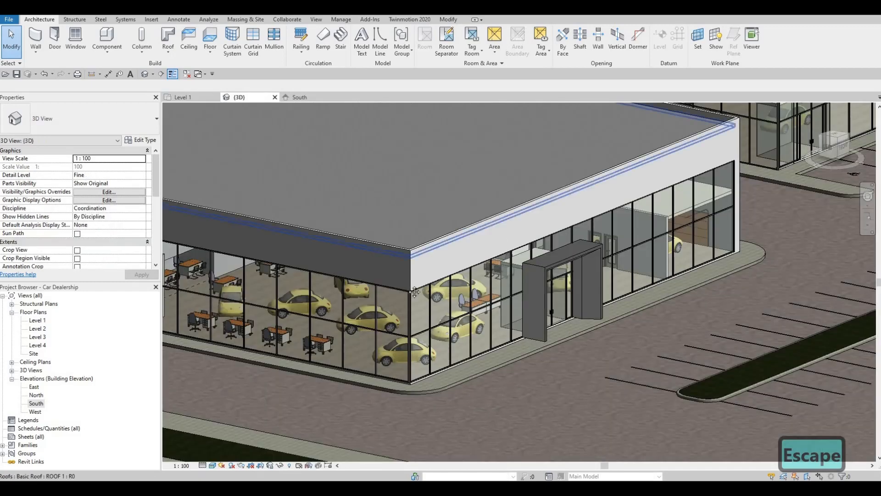
{"action": "middle_click_drag", "start_coordinate": [619, 194], "coordinate": [611, 209]}
{"action": "scroll", "coordinate": [610, 208], "scroll_direction": "up", "scroll_amount": 1}
{"action": "left_click", "coordinate": [611, 209]}
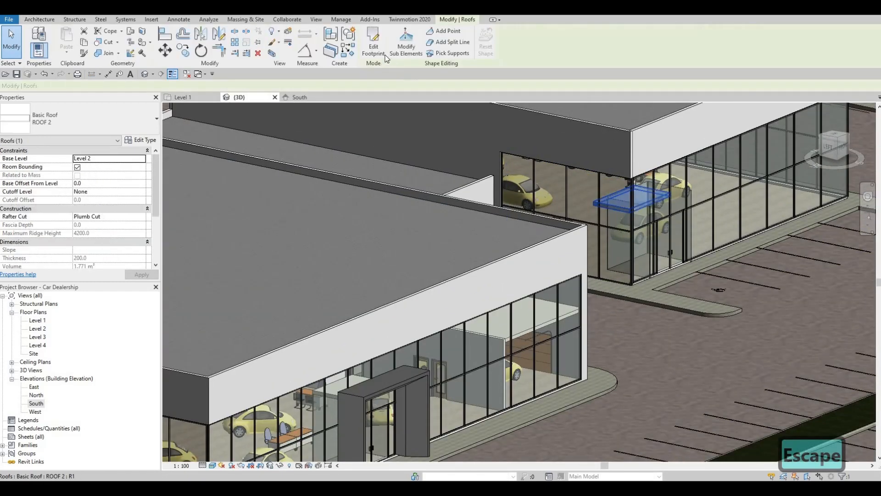
{"action": "double_click", "coordinate": [42, 321]}
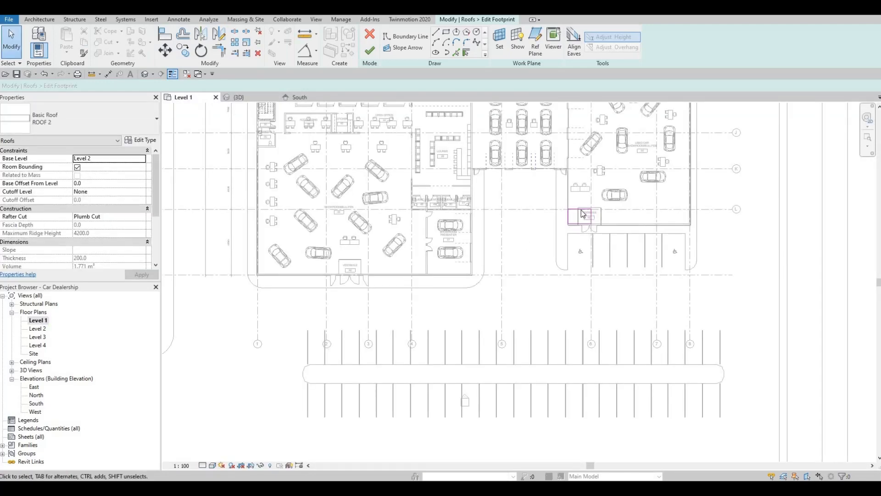
Move the roof footprint's east, north and west edges to vestibule 66's curtain walls, about 2618.5 mm deep.
{"action": "scroll", "coordinate": [582, 213], "scroll_direction": "up", "scroll_amount": 5}
{"action": "left_click", "coordinate": [665, 222]}
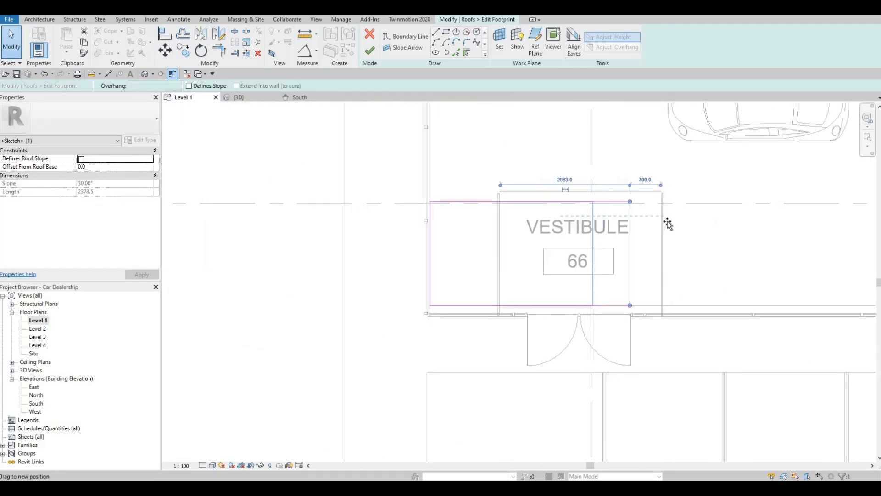
{"action": "left_click_drag", "start_coordinate": [668, 223], "coordinate": [665, 224]}
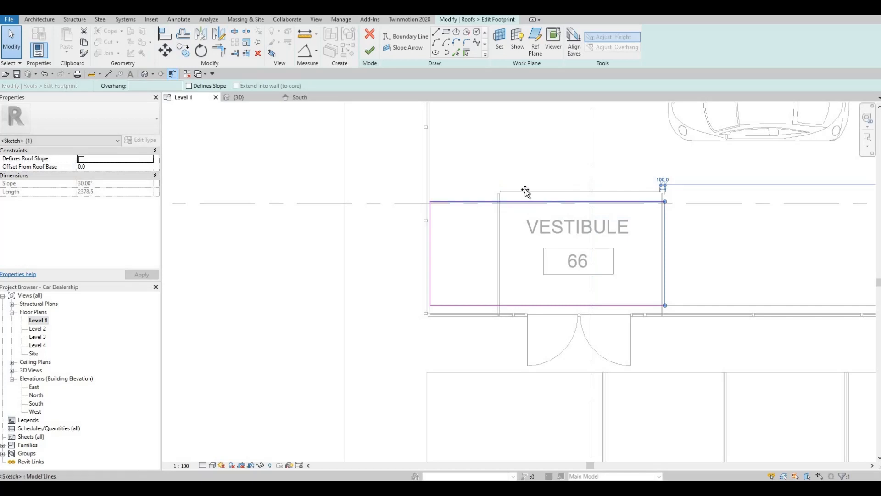
{"action": "left_click_drag", "start_coordinate": [525, 201], "coordinate": [525, 191]}
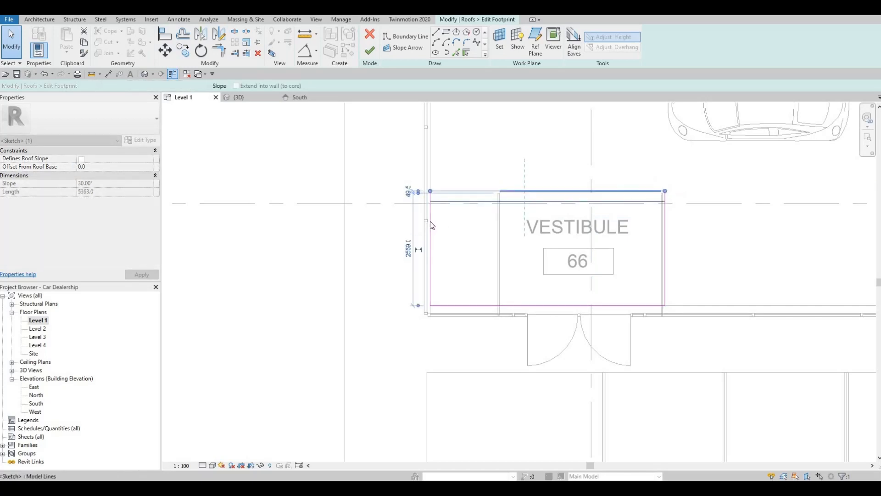
{"action": "left_click_drag", "start_coordinate": [430, 221], "coordinate": [501, 222]}
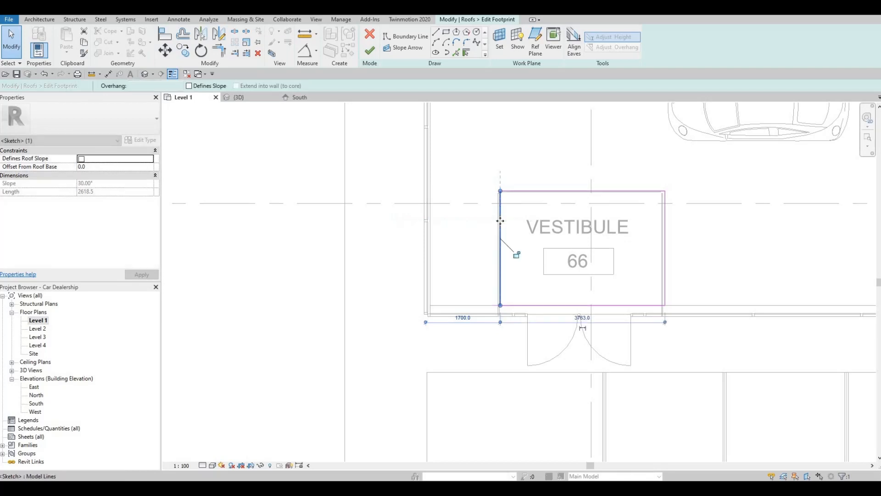
{"action": "key", "text": "Left"}
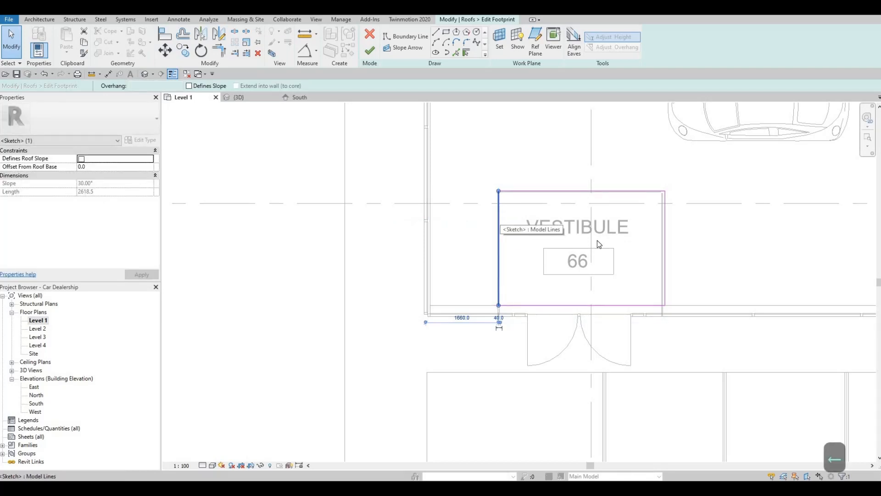
Nudge the east edge of vestibule 66's roof footprint inward to an overall width of about 3823 mm.
{"action": "scroll", "coordinate": [673, 227], "scroll_direction": "up", "scroll_amount": 2}
{"action": "left_click", "coordinate": [673, 228]}
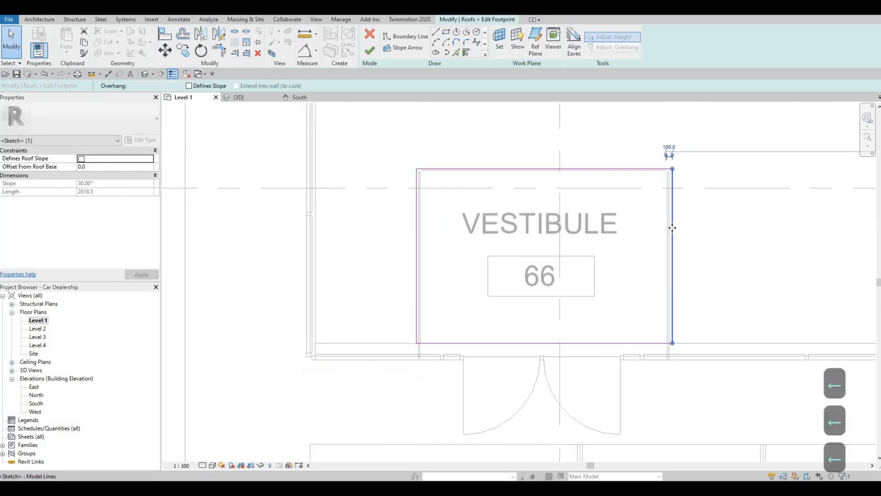
{"action": "key", "text": "Right"}
{"action": "key", "text": "Left"}
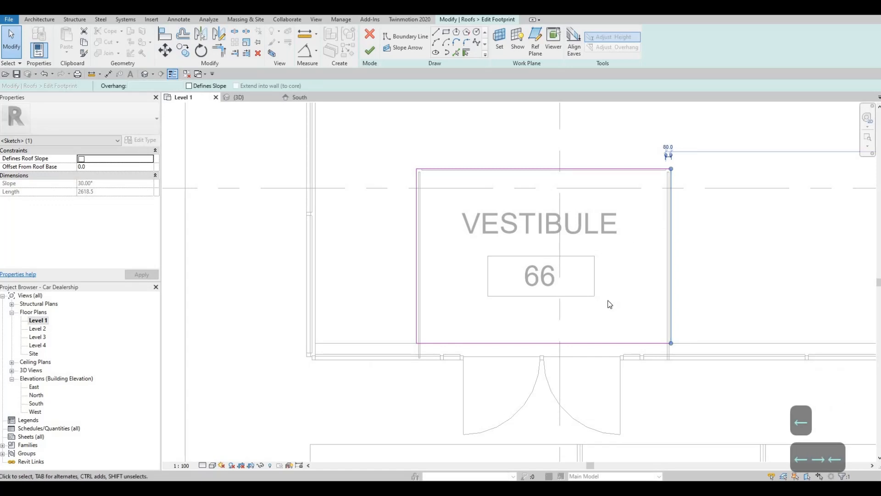
Nudge the south edge of vestibule 66's roof footprint southward to a depth of about 2758.5 mm and finish the sketch.
{"action": "left_click", "coordinate": [583, 343]}
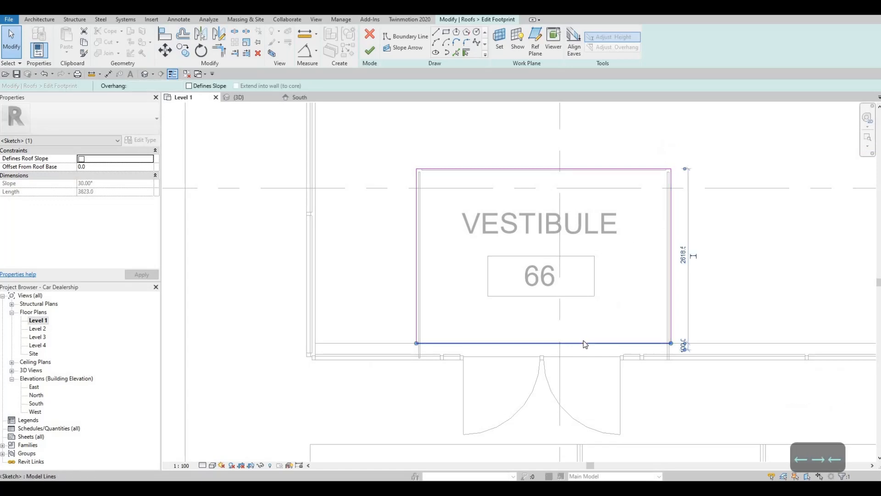
{"action": "key", "text": "Down"}
{"action": "key", "text": "Down"}
{"action": "key", "text": "Down"}
{"action": "key", "text": "Down"}
{"action": "key", "text": "Down"}
{"action": "key", "text": "Down"}
{"action": "key", "text": "Down"}
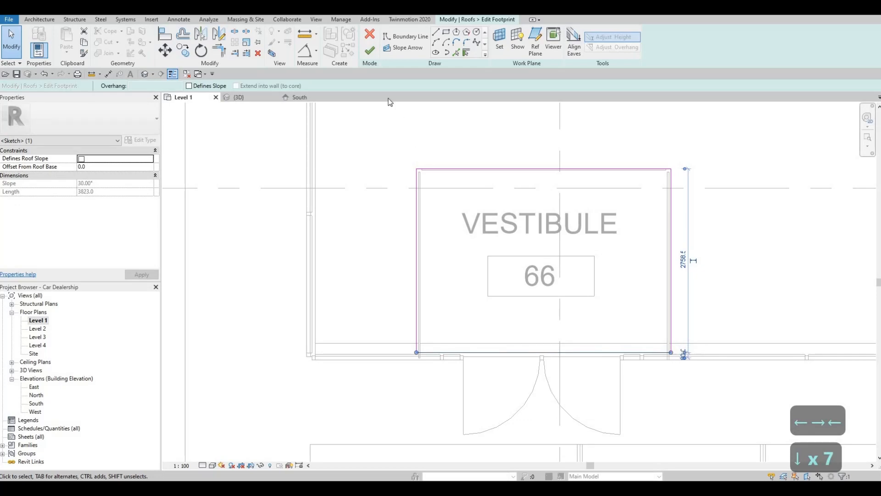
{"action": "left_click", "coordinate": [370, 50]}
{"action": "key", "text": "Escape"}
{"action": "key", "text": "Escape"}
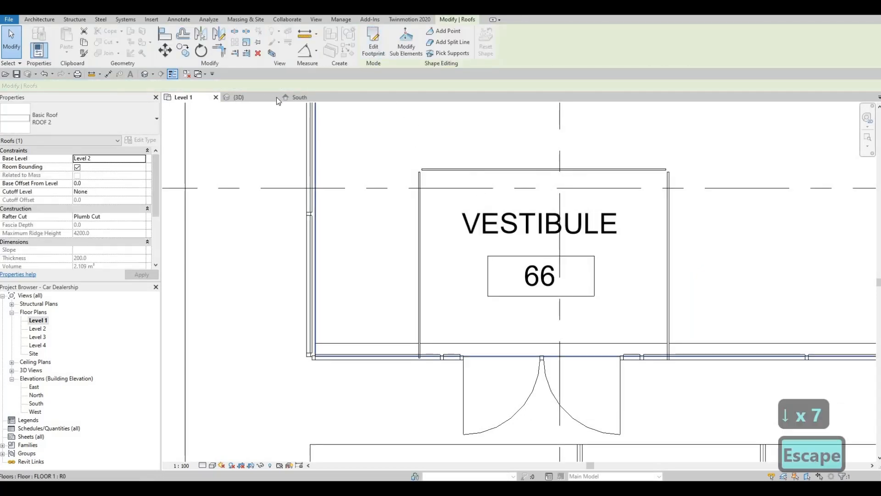
Select the roof over vestibule 67 in the 3D view and open its footprint for editing in the Level 1 plan.
{"action": "left_click", "coordinate": [244, 98]}
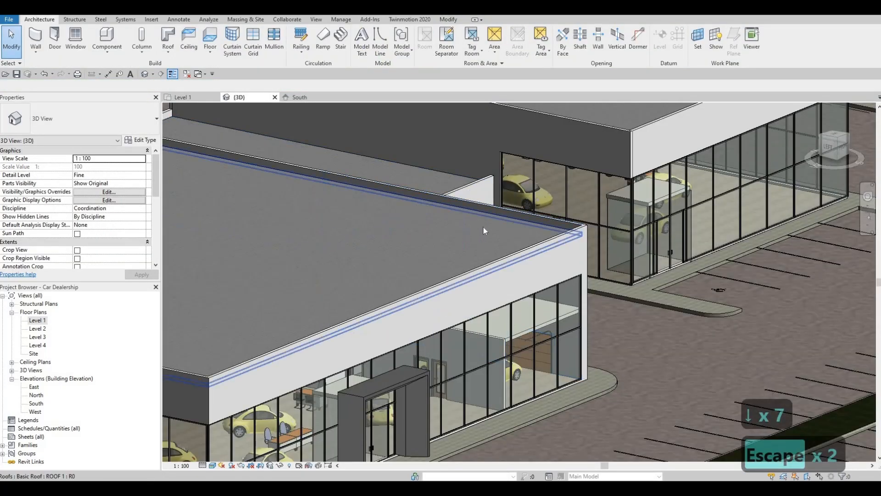
{"action": "scroll", "coordinate": [410, 237], "scroll_direction": "down", "scroll_amount": 3}
{"action": "middle_click_drag", "start_coordinate": [415, 240], "coordinate": [679, 244], "text": "shift"}
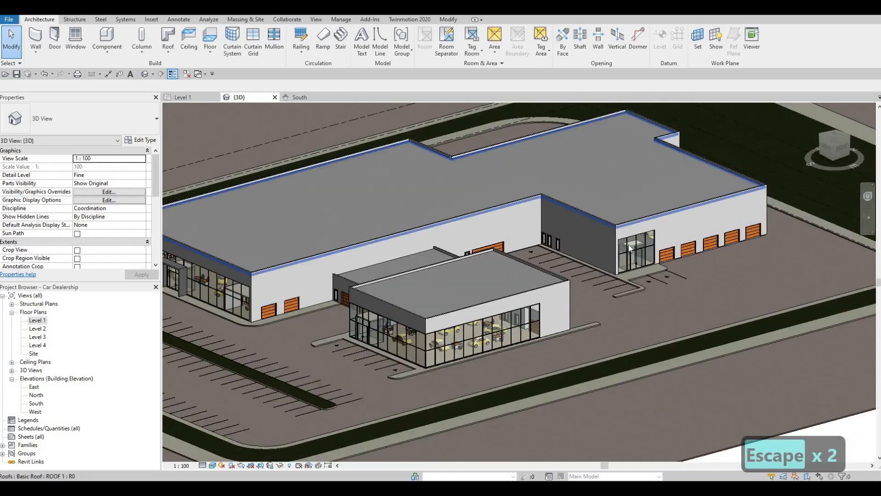
{"action": "scroll", "coordinate": [683, 241], "scroll_direction": "up", "scroll_amount": 6}
{"action": "left_click", "coordinate": [681, 247]}
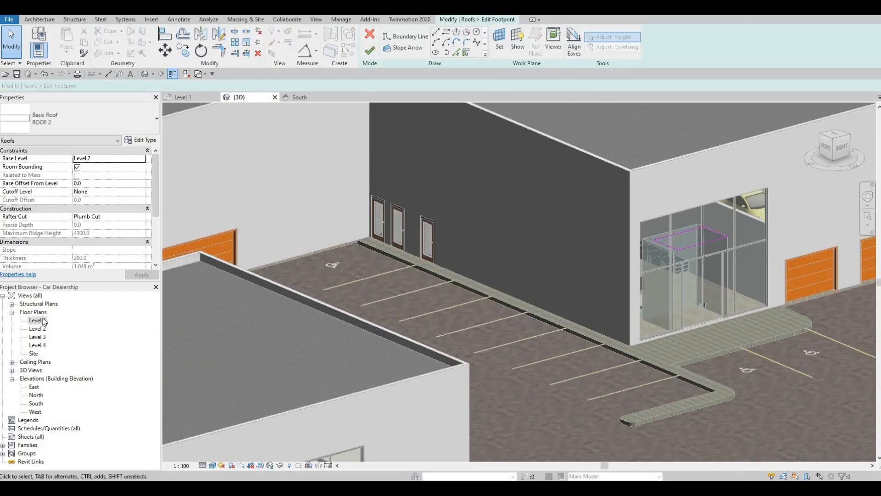
{"action": "key", "text": "ctrl+Tab"}
Nudge the west edge of vestibule 67's roof footprint outward to the vestibule's west curtain wall.
{"action": "scroll", "coordinate": [509, 294], "scroll_direction": "down", "scroll_amount": 5}
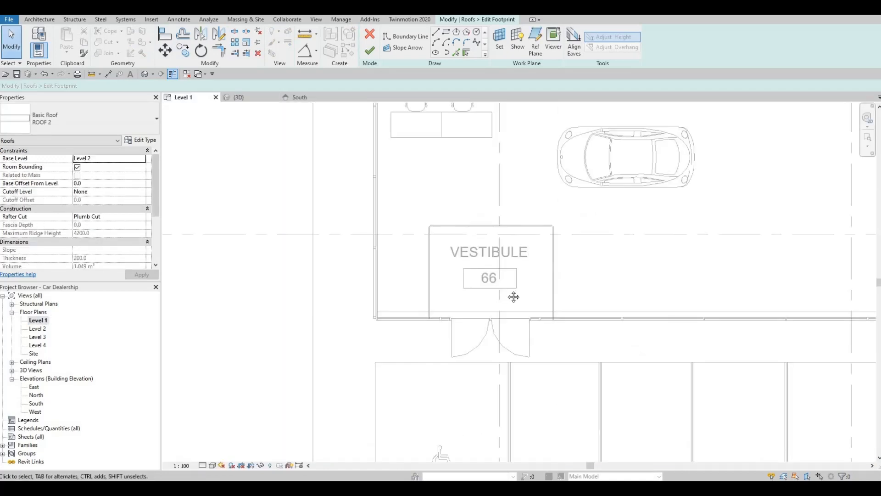
{"action": "scroll", "coordinate": [505, 349], "scroll_direction": "down", "scroll_amount": 3}
{"action": "scroll", "coordinate": [427, 200], "scroll_direction": "up", "scroll_amount": 8}
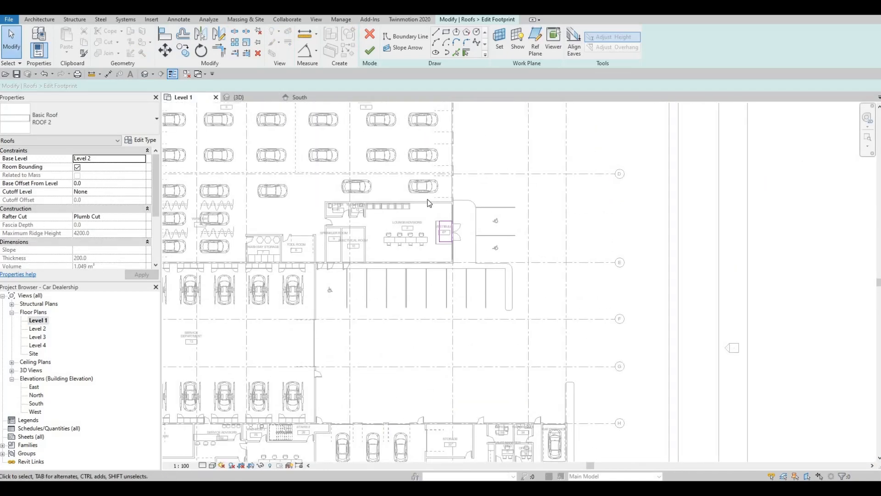
{"action": "scroll", "coordinate": [431, 193], "scroll_direction": "up", "scroll_amount": 4}
{"action": "left_click", "coordinate": [430, 193]}
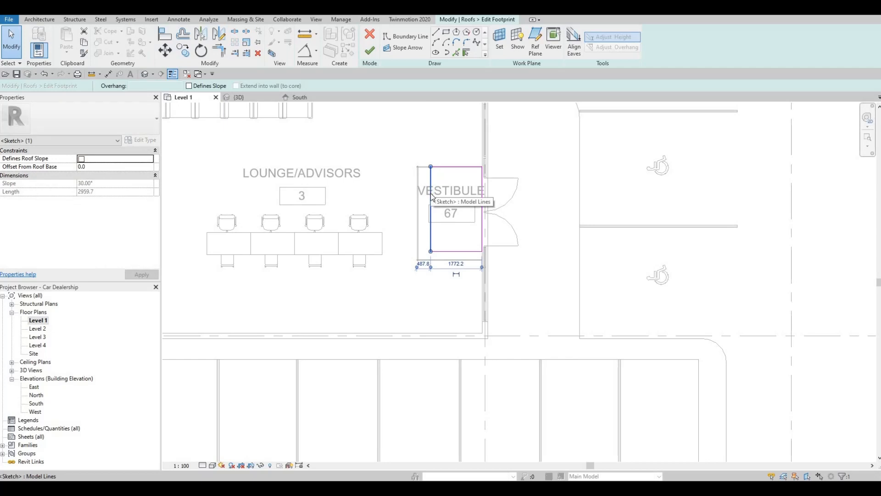
{"action": "key", "text": "Left"}
{"action": "key", "text": "Left"}
{"action": "key", "text": "Left"}
{"action": "key", "text": "Left"}
{"action": "key", "text": "Left"}
{"action": "key", "text": "Left"}
{"action": "key", "text": "Left"}
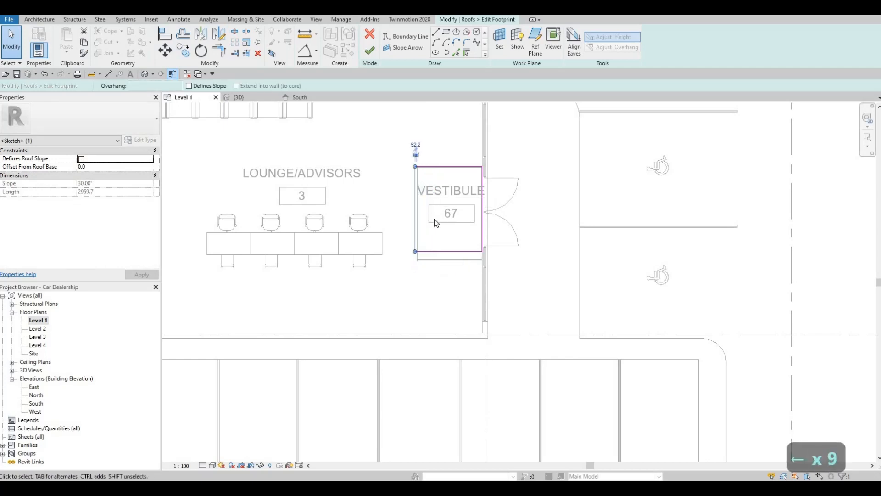
Adjust the west edge for a roof width of about 2252 mm, nudge the south edge to vestibule 67's south wall and finish the sketch.
{"action": "left_click", "coordinate": [446, 250]}
{"action": "key", "text": "Right"}
{"action": "key", "text": "Down"}
{"action": "key", "text": "Down"}
{"action": "key", "text": "Down"}
{"action": "key", "text": "Down"}
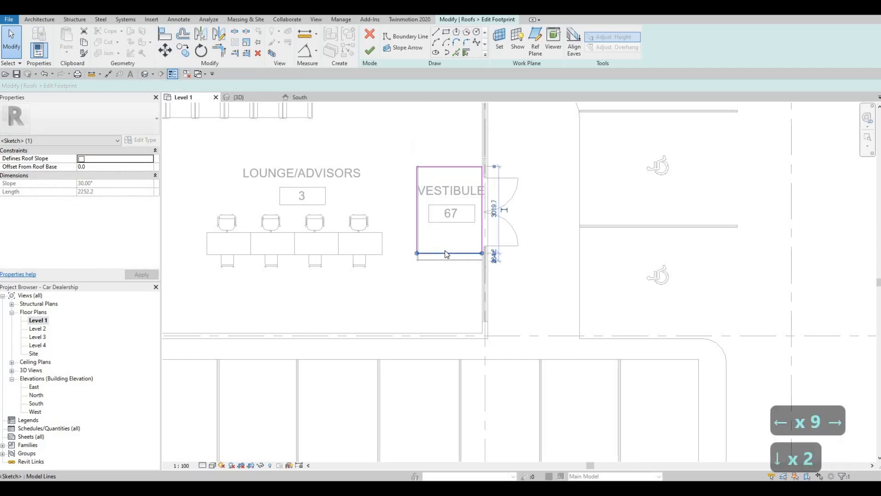
{"action": "key", "text": "Down"}
{"action": "key", "text": "Down"}
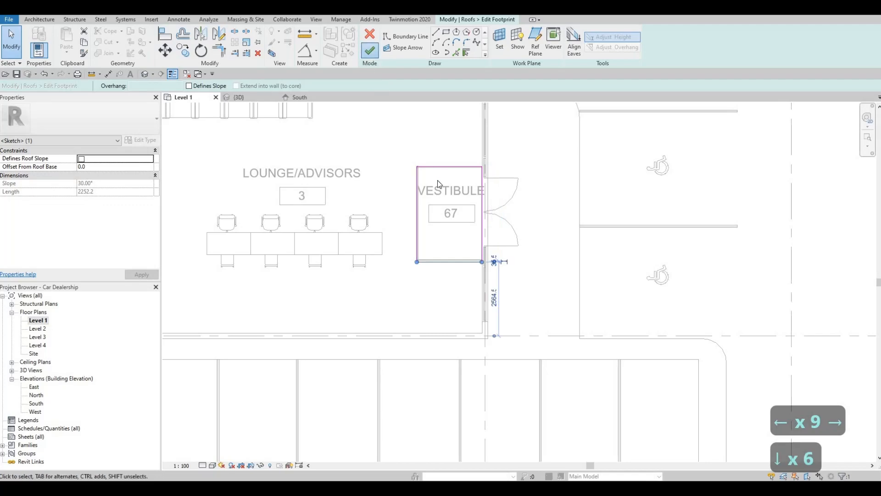
{"action": "key", "text": "Escape"}
{"action": "key", "text": "Escape"}
Copy the dark entrance frame on the main building's front facade in the 3D view, placing the copy just east of the original.
{"action": "left_click", "coordinate": [239, 98]}
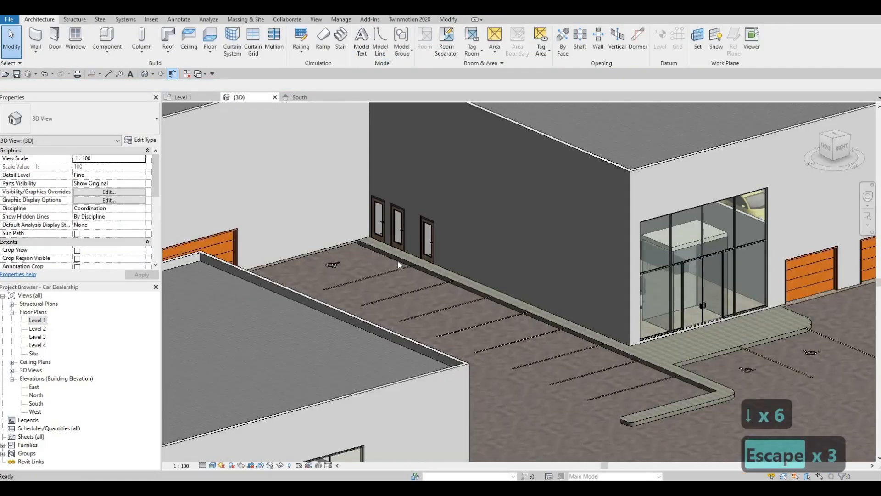
{"action": "scroll", "coordinate": [410, 275], "scroll_direction": "down", "scroll_amount": 4}
{"action": "middle_click_drag", "start_coordinate": [440, 324], "coordinate": [252, 280]}
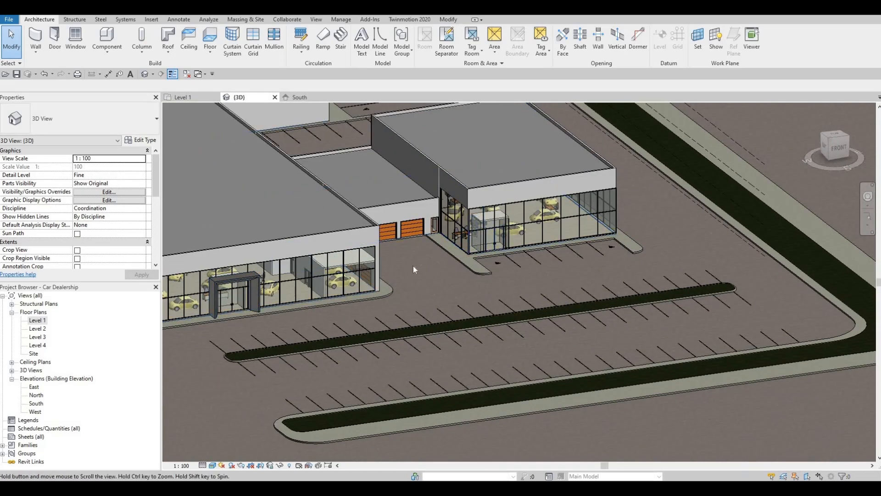
{"action": "middle_click_drag", "start_coordinate": [413, 269], "coordinate": [573, 251]}
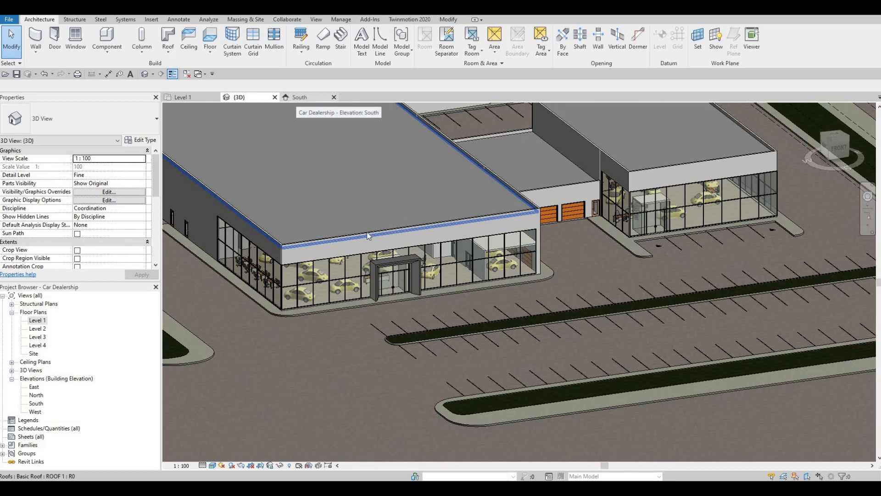
{"action": "left_click", "coordinate": [376, 273]}
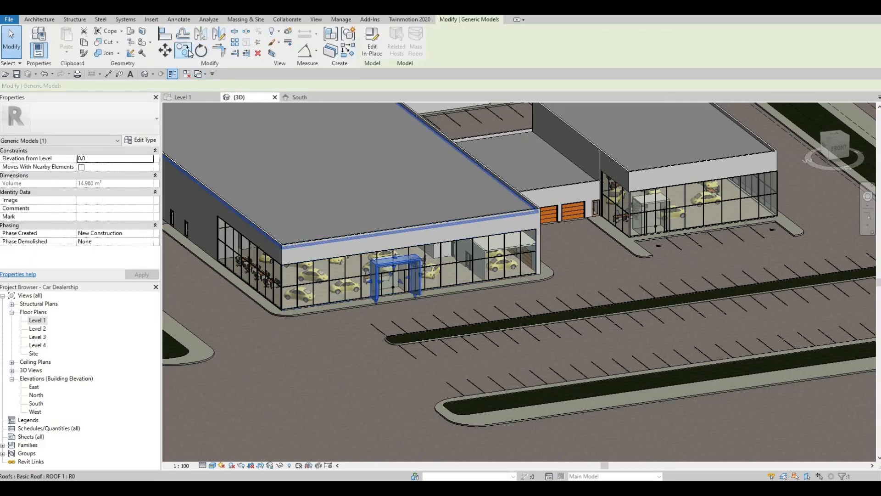
{"action": "left_click", "coordinate": [183, 50]}
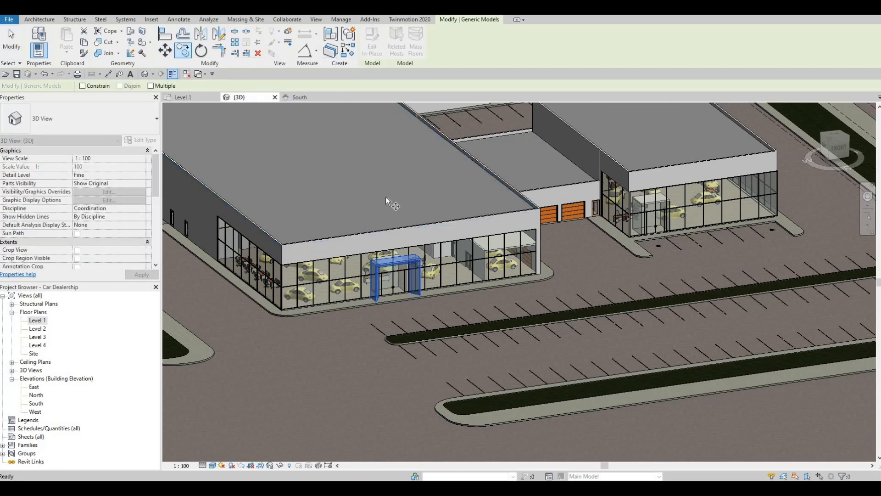
{"action": "scroll", "coordinate": [390, 303], "scroll_direction": "up", "scroll_amount": 5}
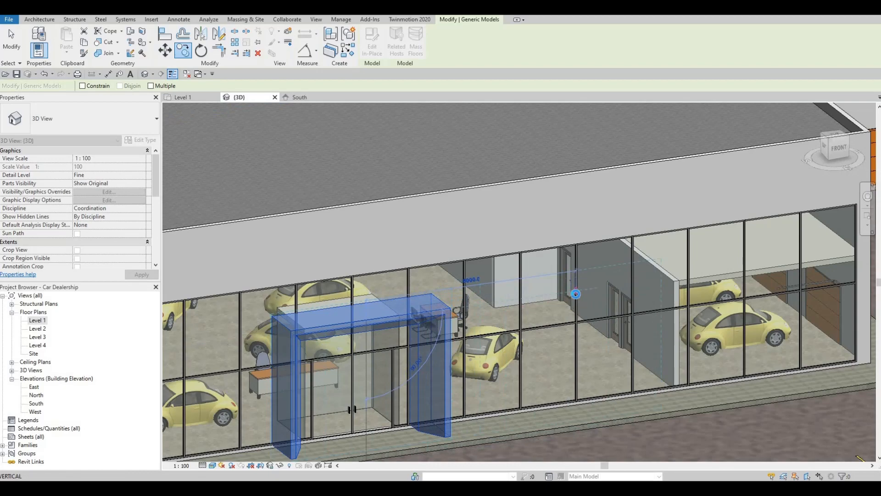
{"action": "left_click", "coordinate": [576, 294]}
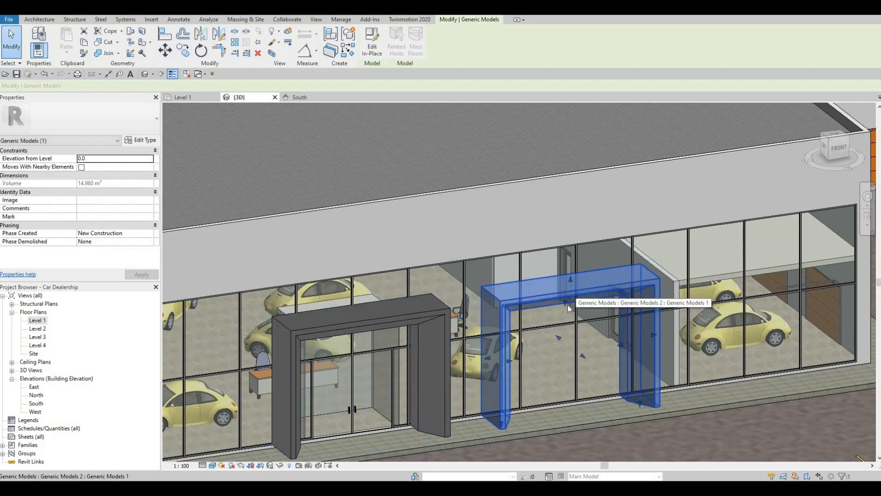
{"action": "key", "text": "Escape"}
{"action": "key", "text": "Escape"}
Open the copied entrance frame for in-place editing, select its extrusion and start picking a new host face.
{"action": "middle_click_drag", "start_coordinate": [569, 324], "coordinate": [549, 317]}
{"action": "scroll", "coordinate": [550, 314], "scroll_direction": "down", "scroll_amount": 1}
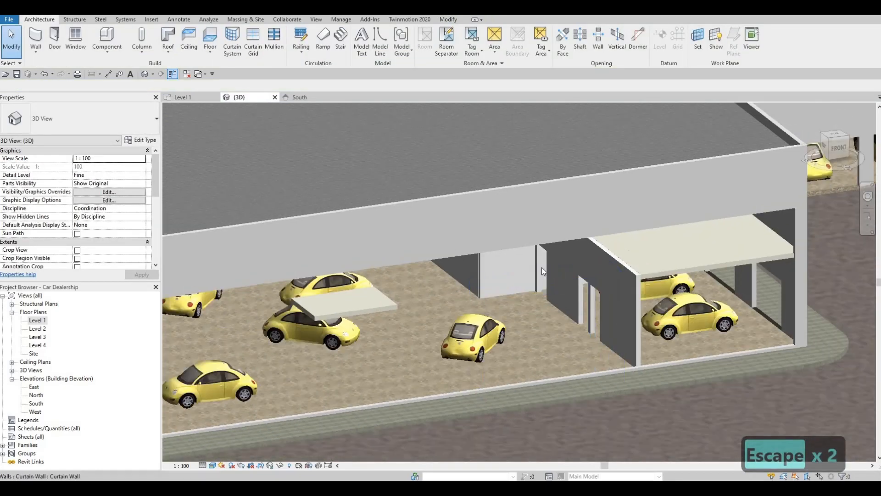
{"action": "middle_click_drag", "start_coordinate": [563, 279], "coordinate": [541, 266]}
{"action": "left_click", "coordinate": [503, 299]}
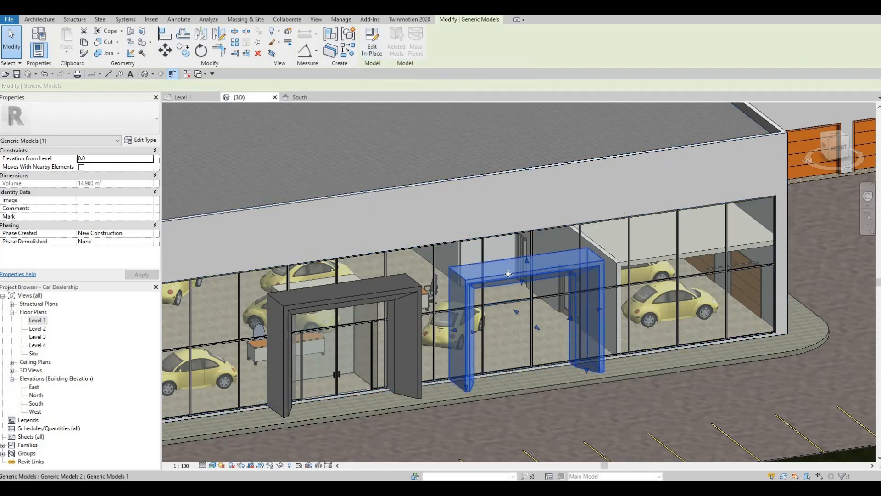
{"action": "left_click", "coordinate": [374, 50]}
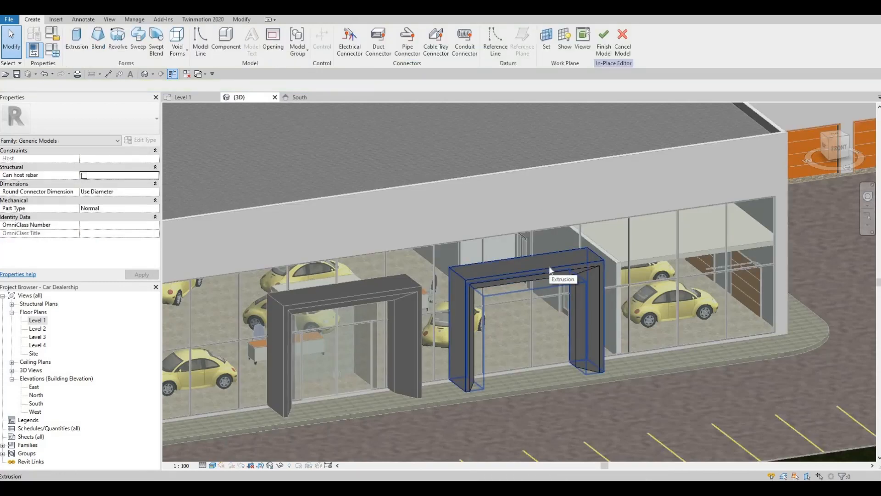
{"action": "left_click", "coordinate": [471, 162]}
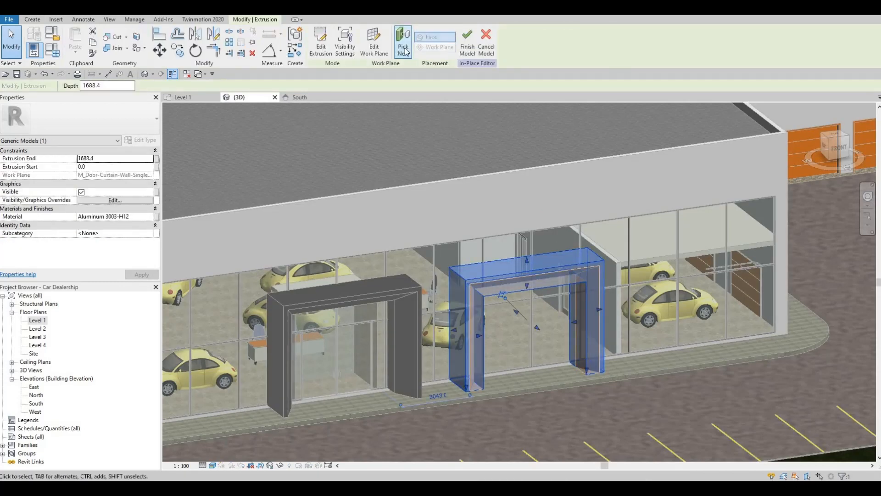
{"action": "left_click", "coordinate": [404, 46]}
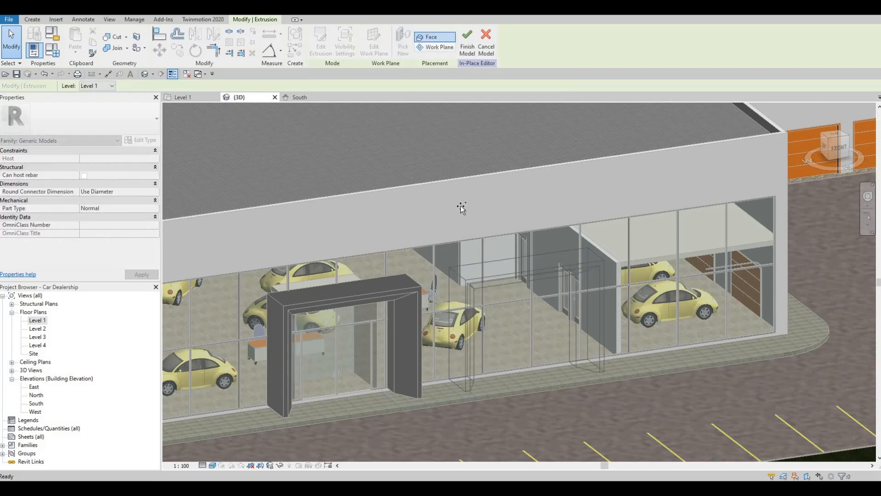
Place the frame extrusion on the curtain-wall door face at the neighbouring showroom's vestibule entrance and finish the in-place model.
{"action": "scroll", "coordinate": [447, 292], "scroll_direction": "down", "scroll_amount": 3}
{"action": "middle_click_drag", "start_coordinate": [587, 253], "coordinate": [339, 334]}
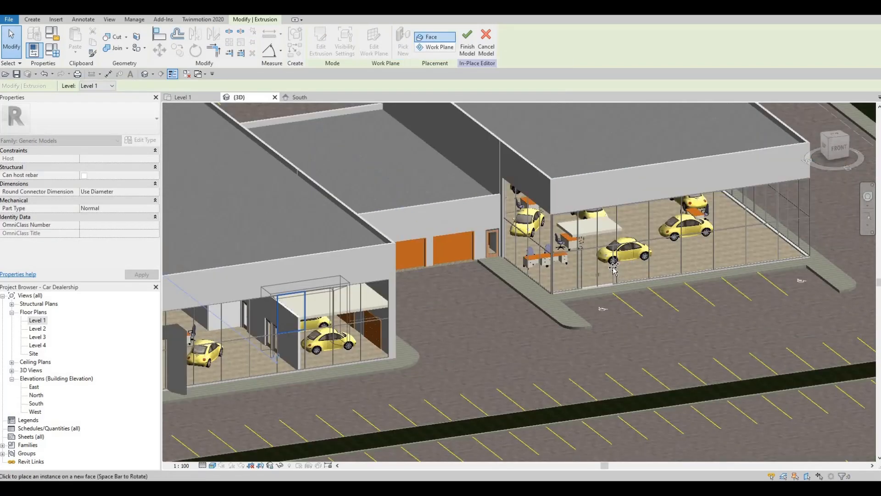
{"action": "scroll", "coordinate": [611, 265], "scroll_direction": "up", "scroll_amount": 5}
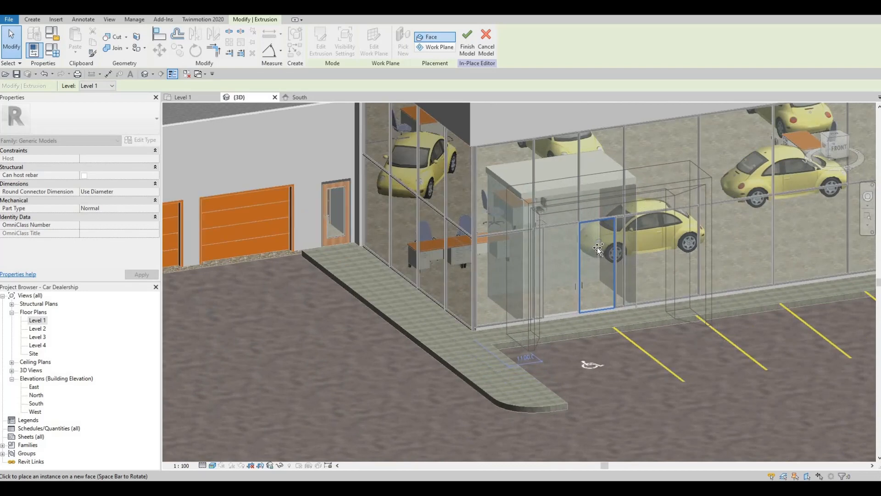
{"action": "left_click", "coordinate": [579, 290]}
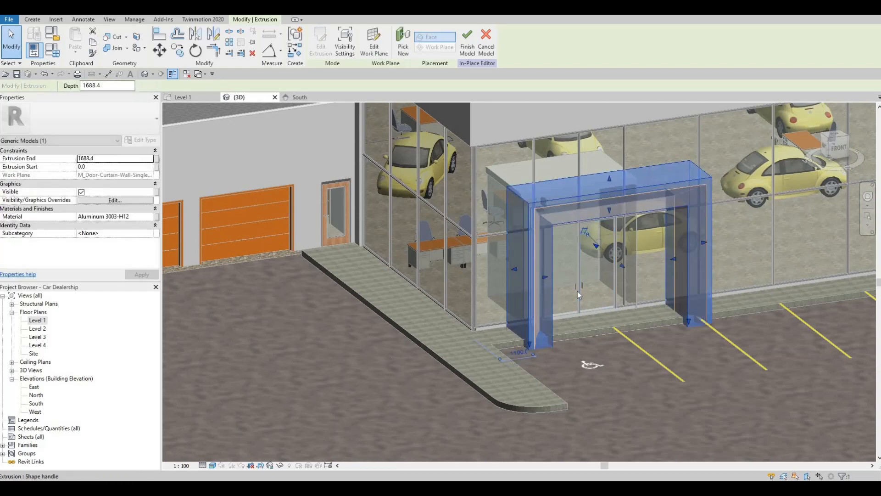
{"action": "key", "text": "Escape"}
{"action": "key", "text": "Escape"}
{"action": "key", "text": "Escape"}
{"action": "scroll", "coordinate": [594, 318], "scroll_direction": "down", "scroll_amount": 3}
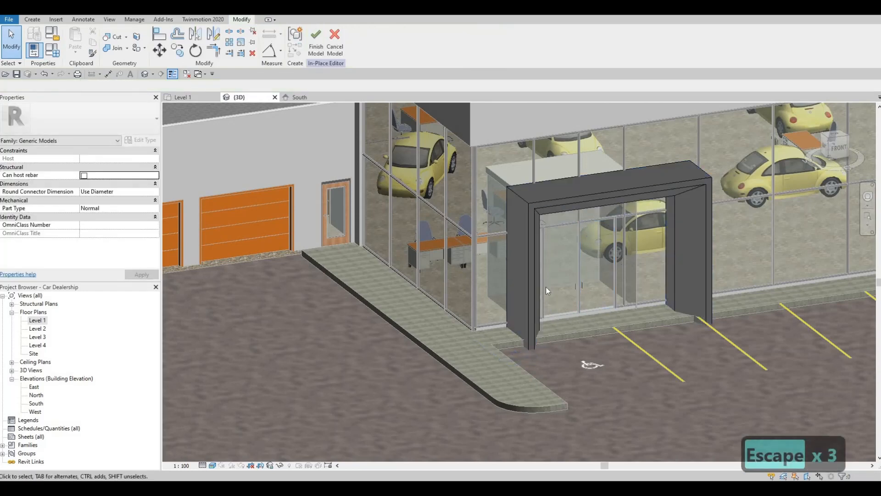
{"action": "left_click", "coordinate": [317, 44]}
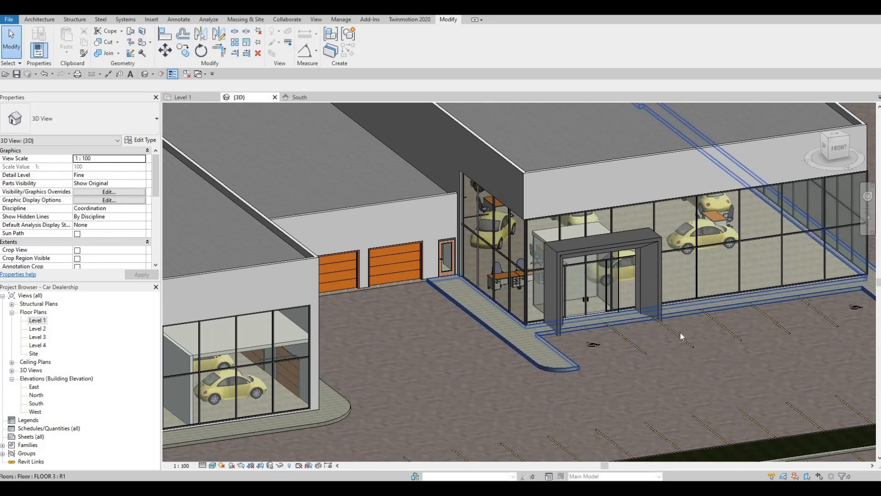
Select the showroom's entrance frame in the South elevation and nudge it up to an elevation of 180 mm from the level.
{"action": "middle_click_drag", "start_coordinate": [679, 315], "coordinate": [613, 307]}
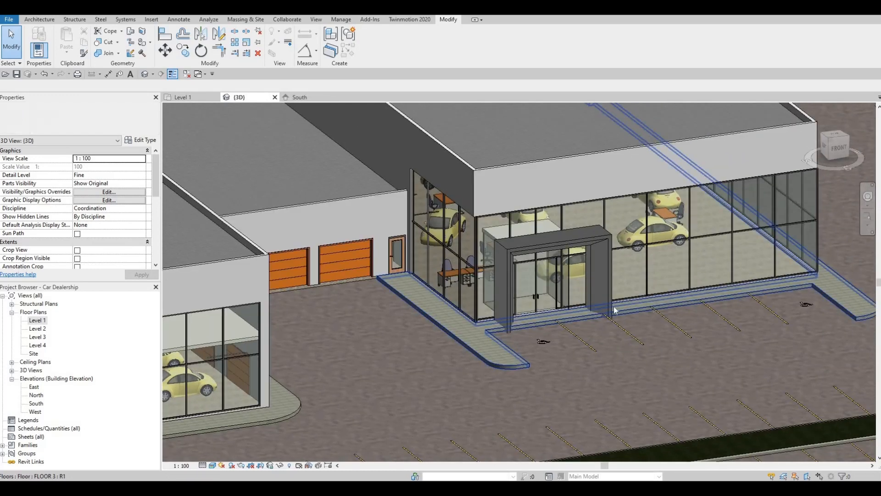
{"action": "scroll", "coordinate": [544, 322], "scroll_direction": "up", "scroll_amount": 3}
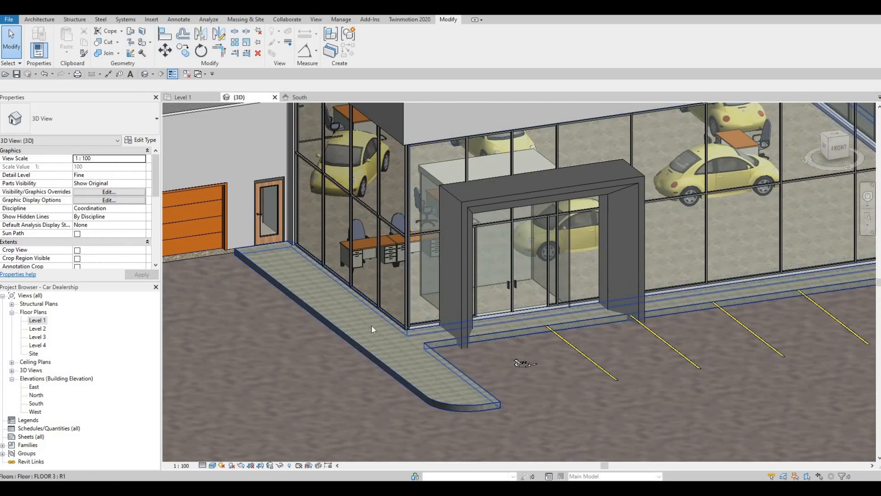
{"action": "double_click", "coordinate": [36, 404]}
{"action": "scroll", "coordinate": [434, 406], "scroll_direction": "down", "scroll_amount": 3}
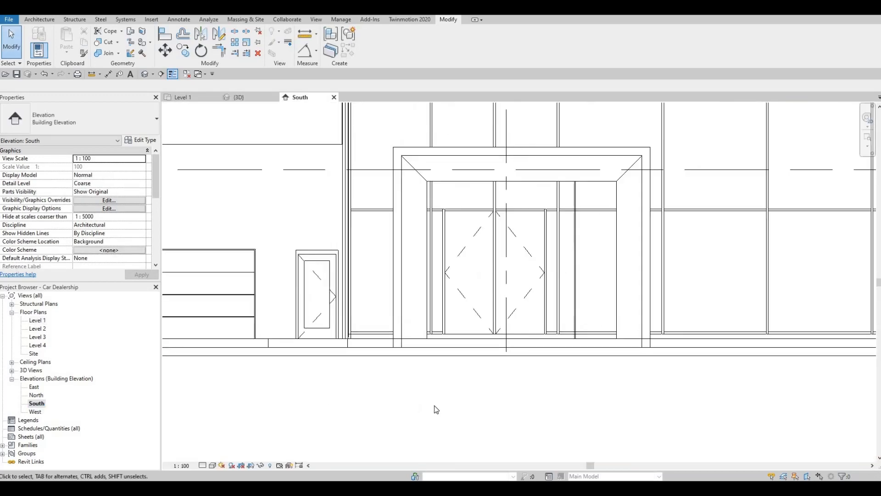
{"action": "scroll", "coordinate": [538, 385], "scroll_direction": "down", "scroll_amount": 2}
{"action": "scroll", "coordinate": [413, 337], "scroll_direction": "up", "scroll_amount": 7}
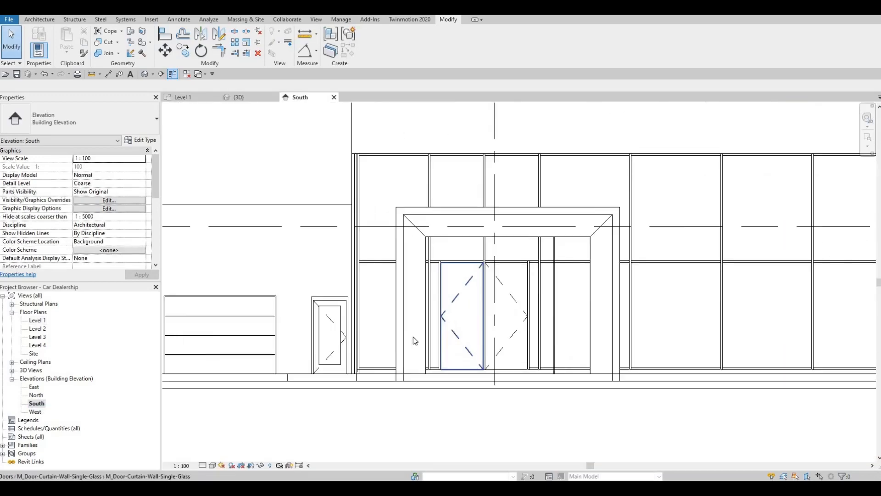
{"action": "left_click", "coordinate": [394, 380]}
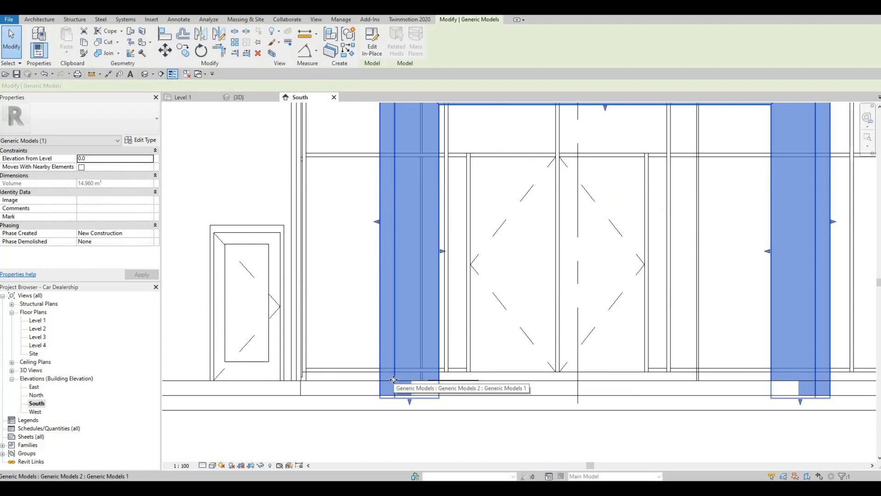
{"action": "key", "text": "Up"}
{"action": "key", "text": "Up"}
{"action": "key", "text": "Up"}
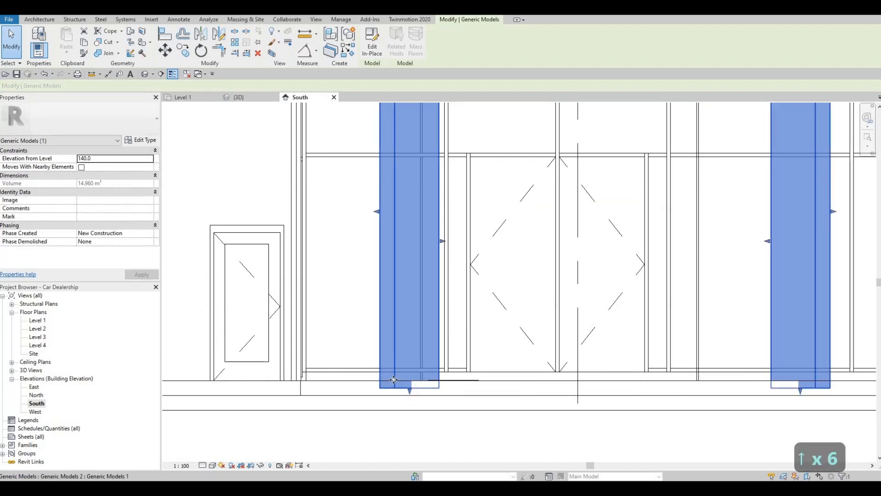
Nudge the showroom's entrance frame sideways in the South elevation to centre it on the double doors, and raise it to 240 mm from the level.
{"action": "key", "text": "Left"}
{"action": "key", "text": "Left"}
{"action": "key", "text": "Left"}
{"action": "key", "text": "Left"}
{"action": "key", "text": "Left"}
{"action": "key", "text": "Left"}
{"action": "key", "text": "Left"}
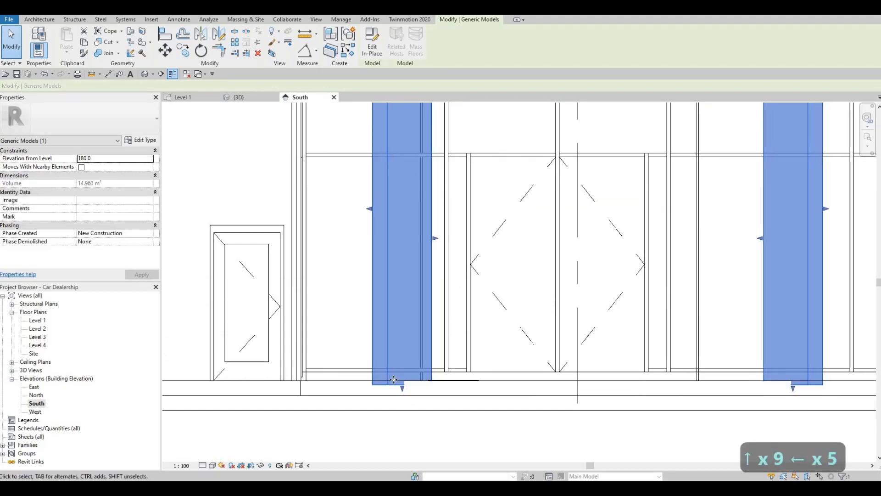
{"action": "key", "text": "Left"}
{"action": "key", "text": "Left"}
{"action": "key", "text": "Left"}
{"action": "key", "text": "Left"}
{"action": "key", "text": "Left"}
{"action": "key", "text": "Left"}
{"action": "key", "text": "Left"}
{"action": "key", "text": "Left"}
{"action": "key", "text": "Left"}
{"action": "key", "text": "Left"}
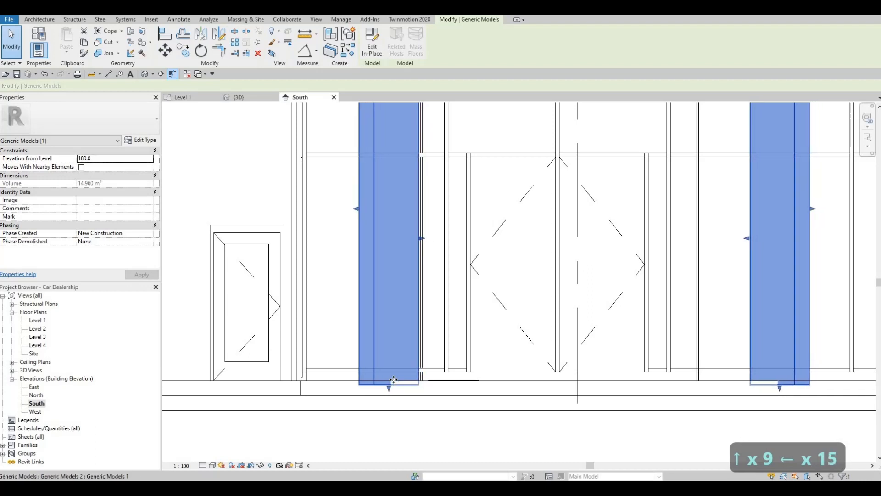
{"action": "key", "text": "Left"}
{"action": "key", "text": "Left"}
{"action": "key", "text": "Up"}
{"action": "key", "text": "Up"}
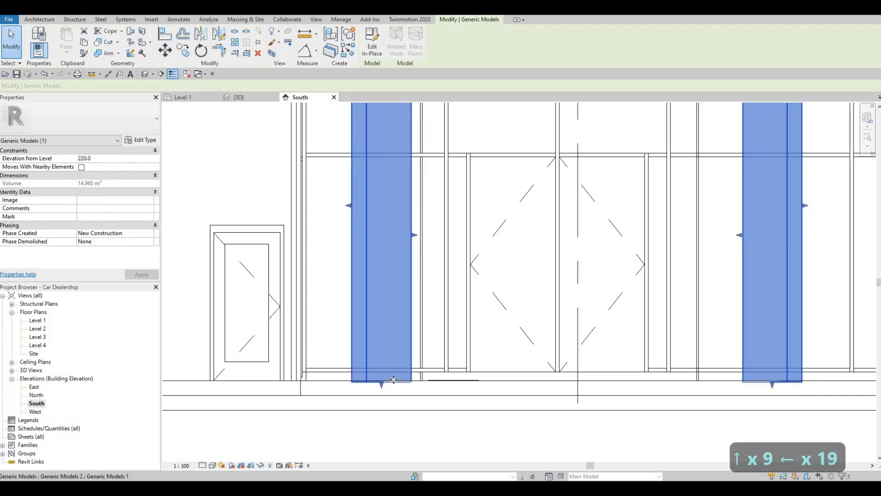
{"action": "key", "text": "Up"}
{"action": "key", "text": "Left"}
{"action": "key", "text": "Left"}
{"action": "key", "text": "Left"}
{"action": "key", "text": "Left"}
{"action": "key", "text": "Left"}
{"action": "key", "text": "Left"}
{"action": "key", "text": "Left"}
{"action": "key", "text": "Left"}
{"action": "key", "text": "Left"}
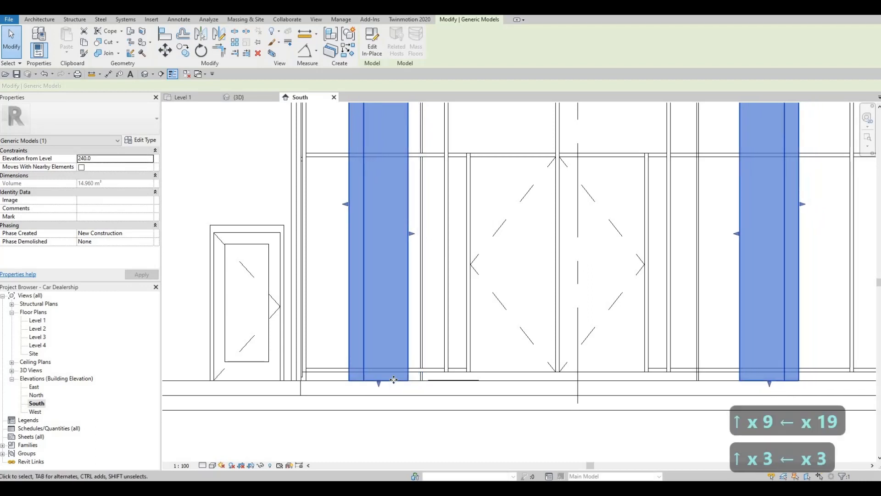
{"action": "key", "text": "Left"}
{"action": "key", "text": "Left"}
{"action": "key", "text": "Left"}
{"action": "key", "text": "Left"}
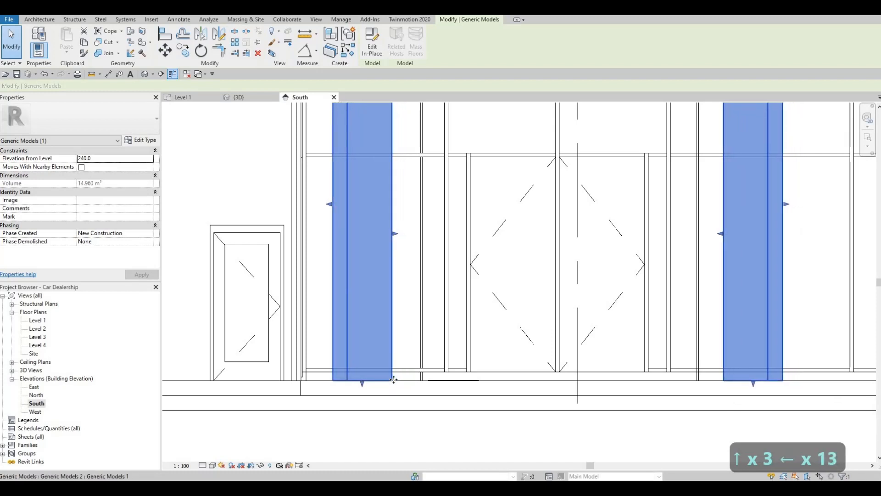
{"action": "key", "text": "Right"}
{"action": "key", "text": "Right"}
{"action": "key", "text": "Right"}
{"action": "key", "text": "Right"}
{"action": "scroll", "coordinate": [393, 348], "scroll_direction": "down", "scroll_amount": 5}
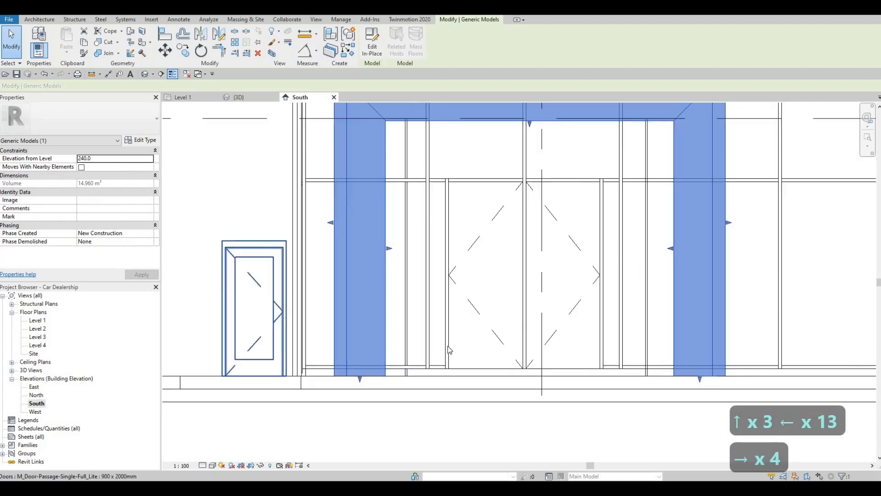
{"action": "key", "text": "Escape"}
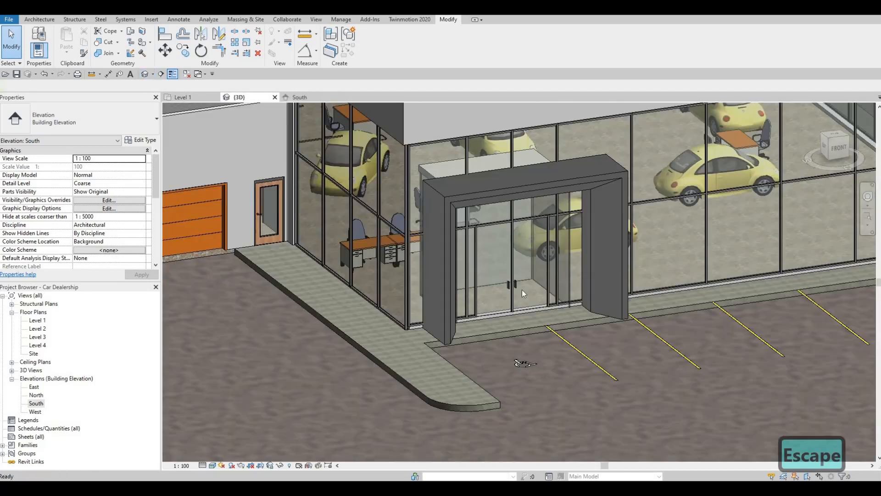
Select all pavement stripes visible in the 3D view and set their offset from host to -200.
{"action": "left_click", "coordinate": [578, 352]}
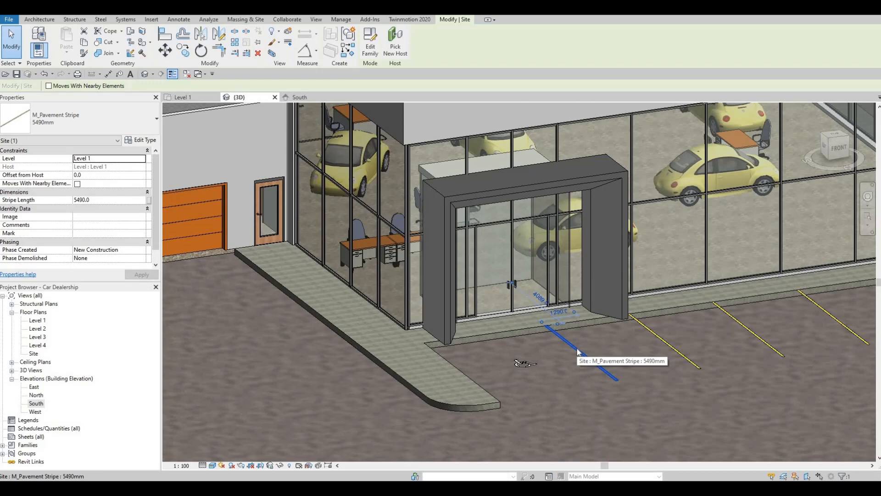
{"action": "right_click", "coordinate": [578, 352]}
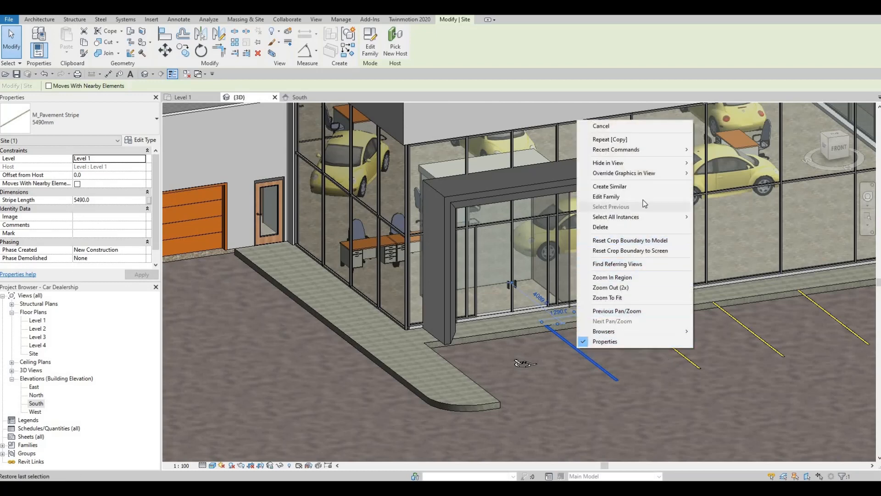
{"action": "mouse_move", "coordinate": [657, 220]}
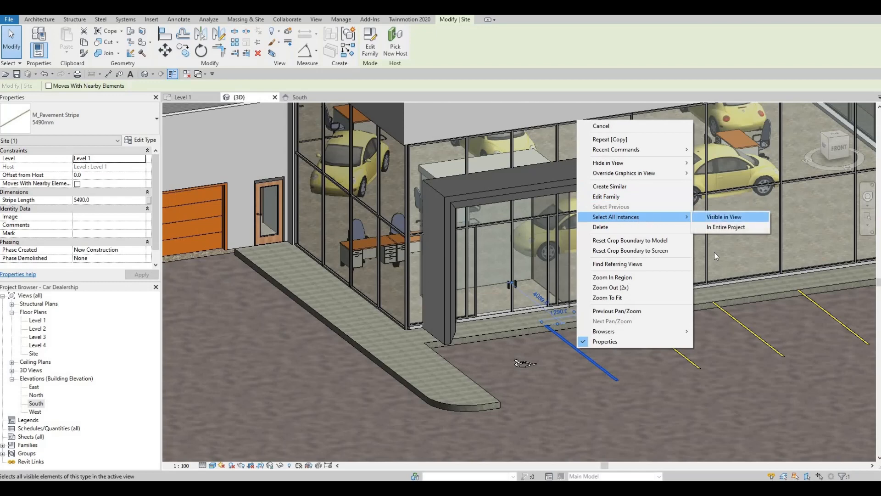
{"action": "left_click", "coordinate": [724, 217]}
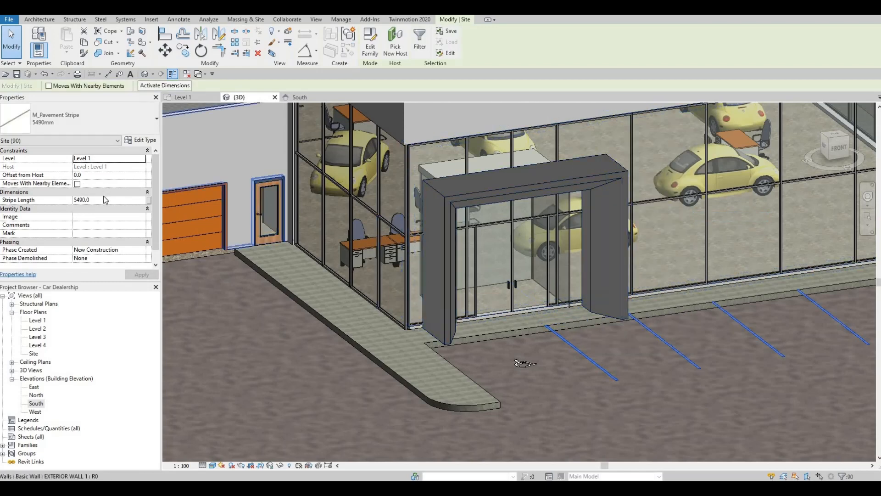
{"action": "left_click", "coordinate": [88, 174]}
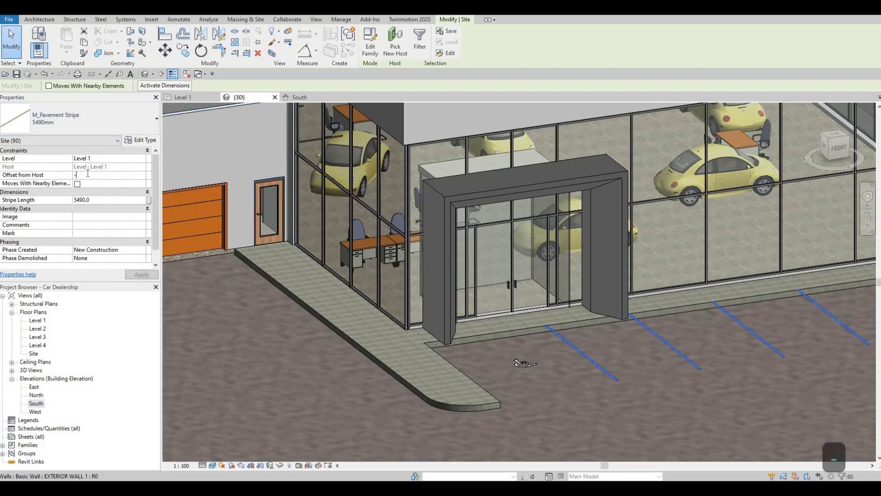
{"action": "type", "text": "-200"}
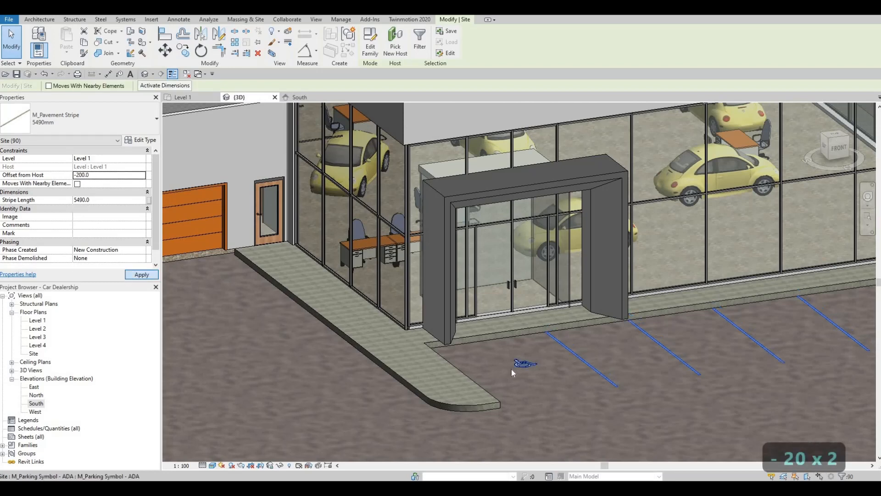
{"action": "scroll", "coordinate": [477, 363], "scroll_direction": "down", "scroll_amount": 4}
{"action": "scroll", "coordinate": [494, 392], "scroll_direction": "down", "scroll_amount": 6}
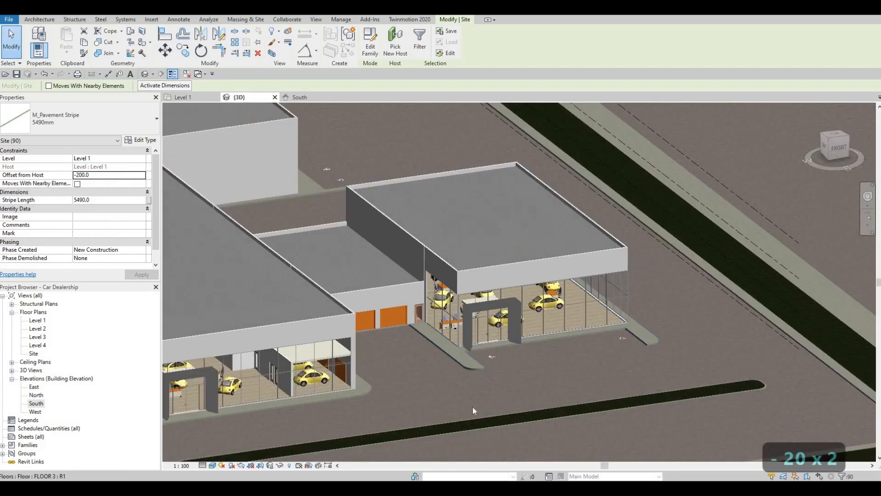
{"action": "key", "text": "Escape"}
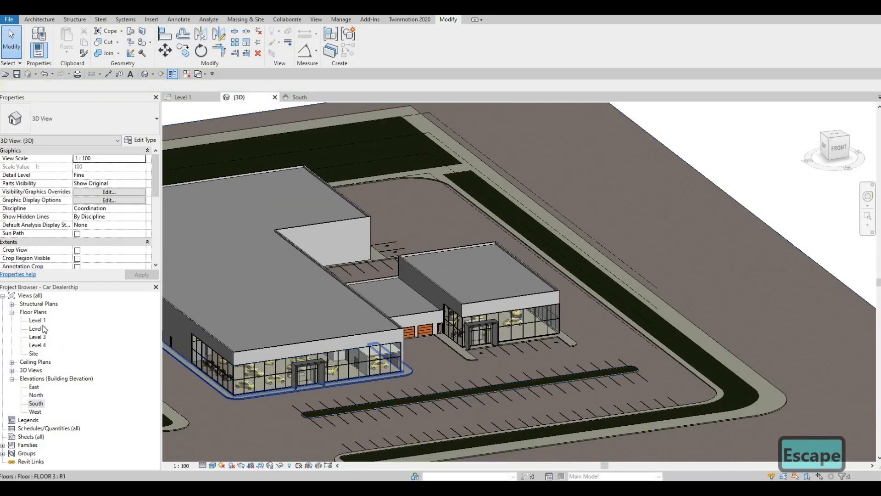
Open the Level 1 floor plan and locate the walkway floor in front of the used car showroom's vestibule.
{"action": "double_click", "coordinate": [38, 321]}
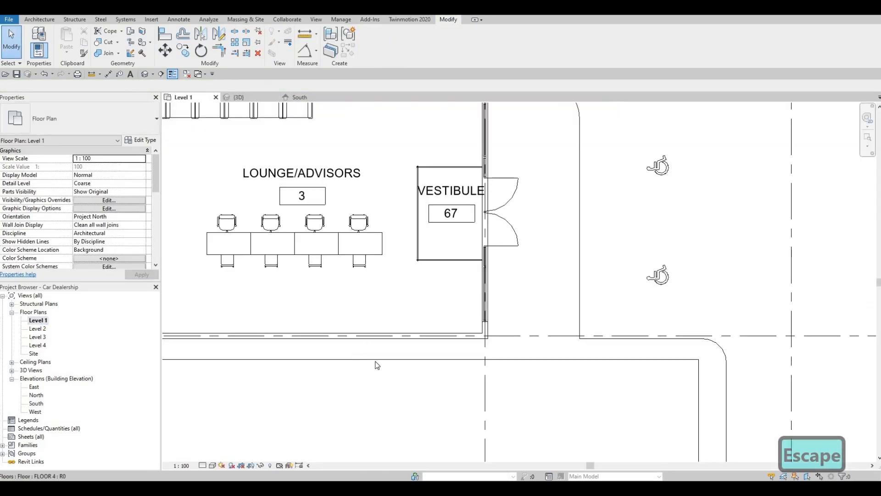
{"action": "scroll", "coordinate": [373, 267], "scroll_direction": "down", "scroll_amount": 3}
{"action": "middle_click_drag", "start_coordinate": [424, 312], "coordinate": [426, 348]}
{"action": "scroll", "coordinate": [427, 348], "scroll_direction": "down", "scroll_amount": 6}
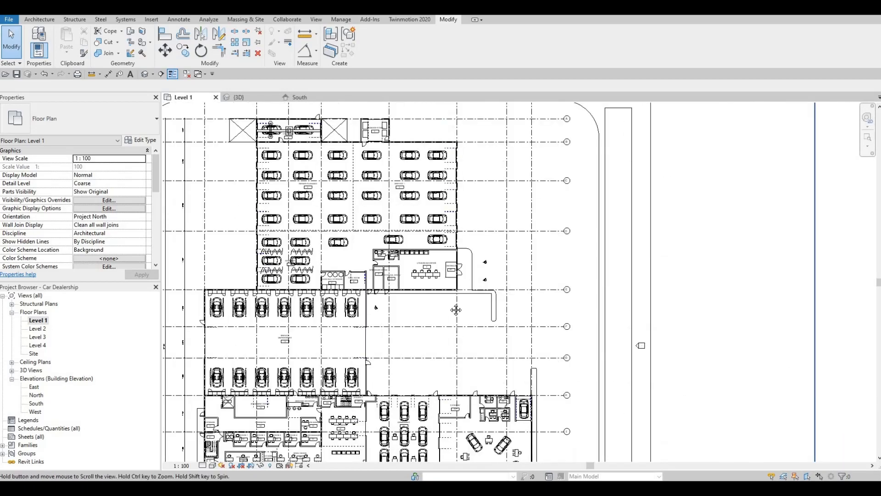
{"action": "scroll", "coordinate": [528, 347], "scroll_direction": "up", "scroll_amount": 5}
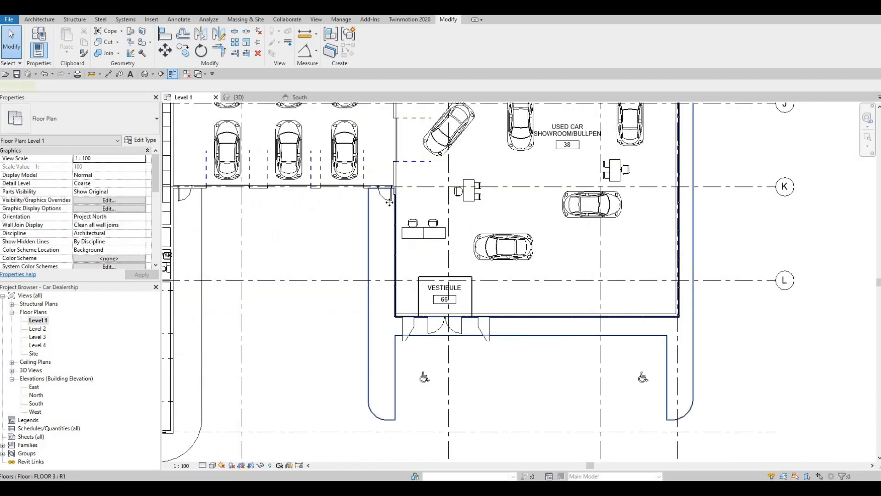
{"action": "left_click", "coordinate": [513, 337]}
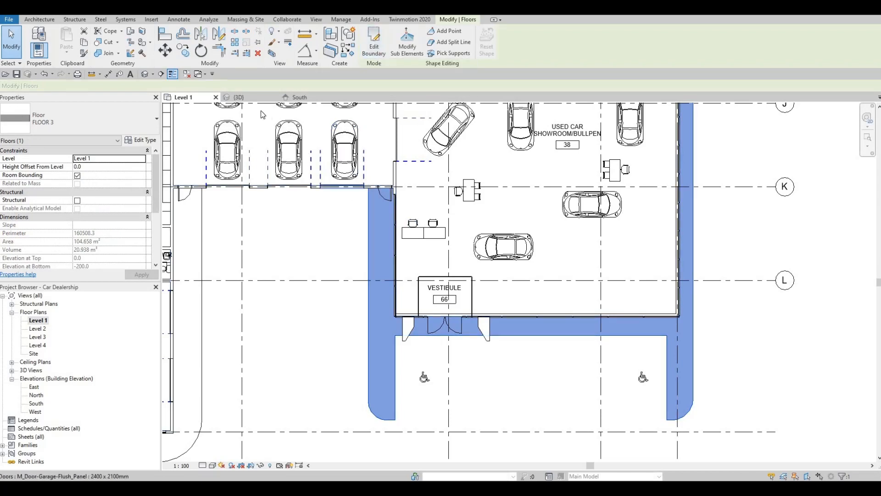
{"action": "key", "text": "Escape"}
{"action": "key", "text": "Escape"}
Open the used car showroom's walkway floor boundary for editing in the 3D view and select its front edge and both outer end lines.
{"action": "left_click", "coordinate": [249, 95]}
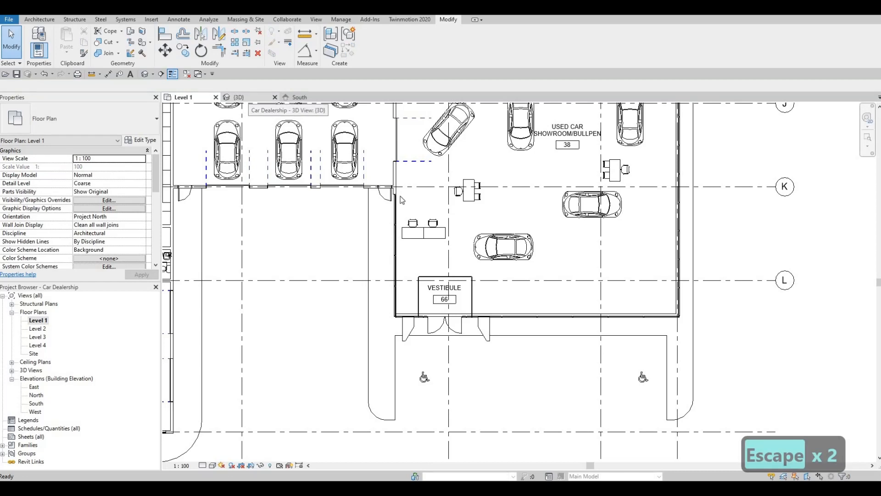
{"action": "scroll", "coordinate": [560, 310], "scroll_direction": "up", "scroll_amount": 3}
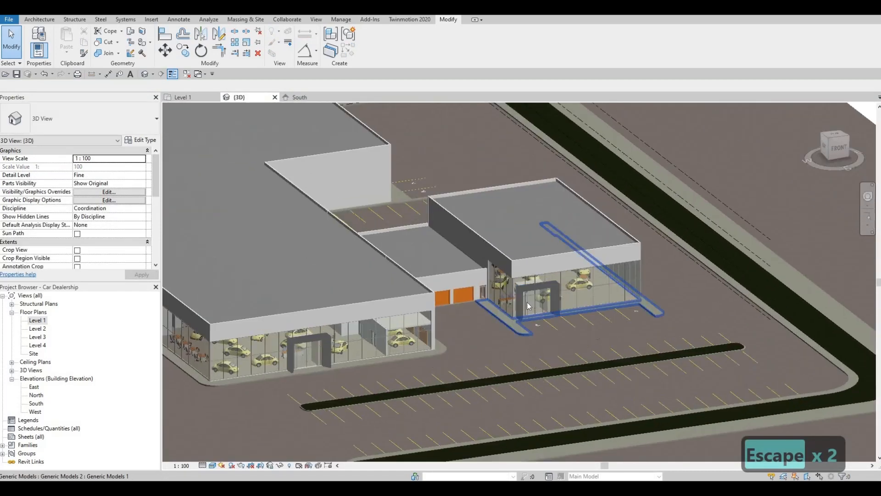
{"action": "scroll", "coordinate": [624, 278], "scroll_direction": "up", "scroll_amount": 4}
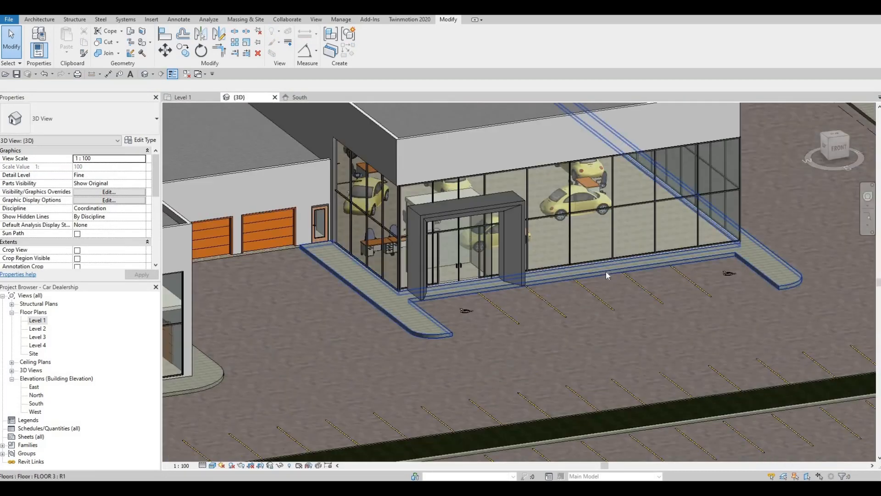
{"action": "left_click", "coordinate": [606, 271]}
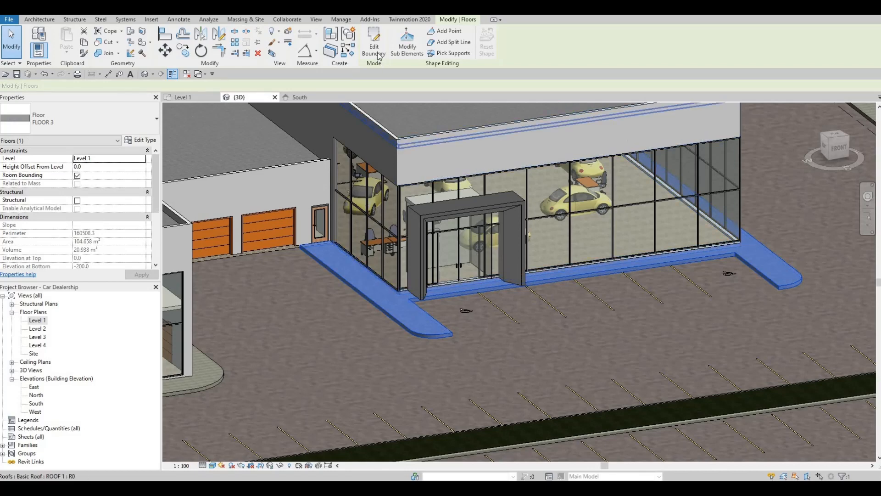
{"action": "left_click", "coordinate": [378, 53]}
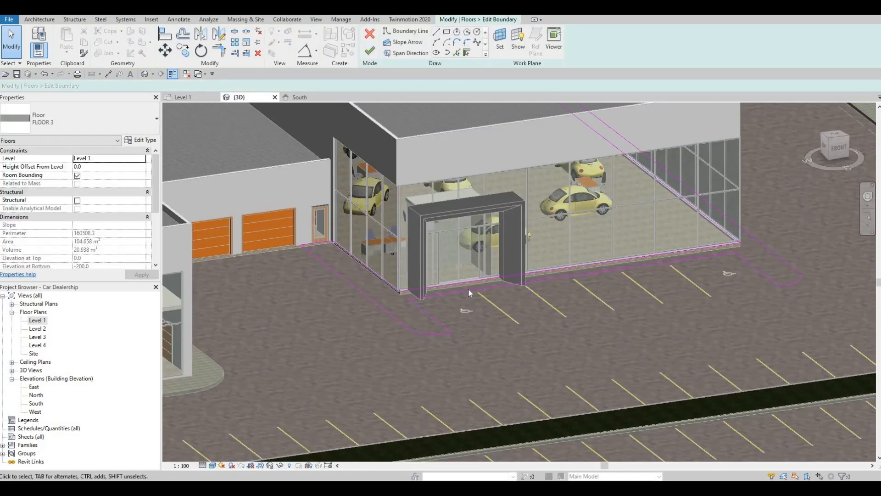
{"action": "left_click", "coordinate": [470, 289]}
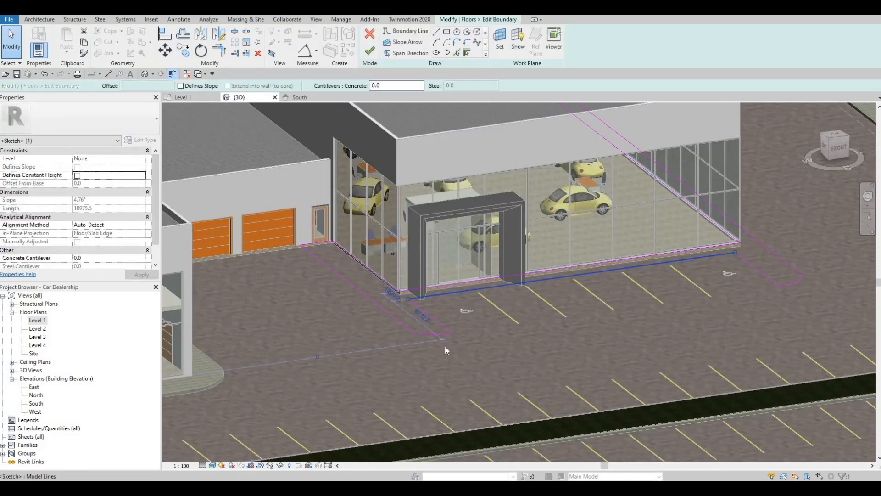
{"action": "left_click", "coordinate": [446, 331], "text": "ctrl"}
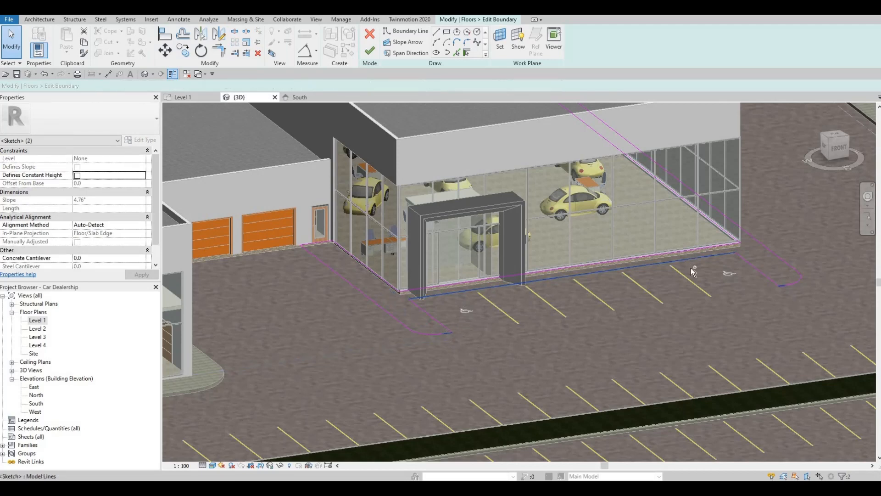
{"action": "left_click", "coordinate": [764, 272], "text": "ctrl"}
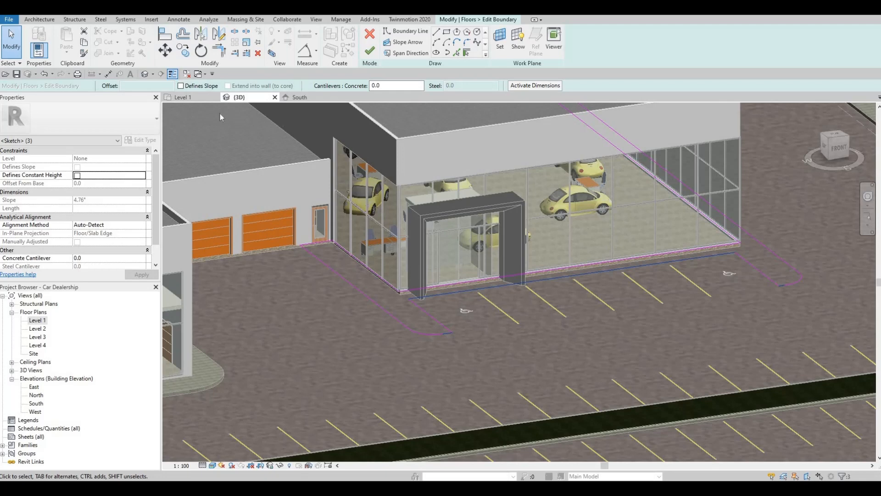
Move the selected boundary lines away from the facade in the Level 1 plan to widen the walkway beyond the entrance frame, and finish the floor sketch.
{"action": "left_click", "coordinate": [191, 97]}
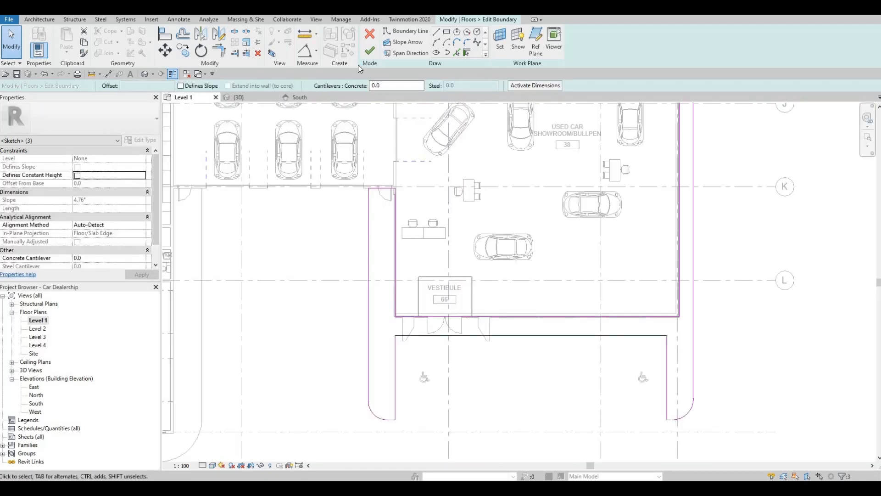
{"action": "key", "text": "Down"}
{"action": "key", "text": "Down"}
{"action": "key", "text": "Down"}
{"action": "key", "text": "Down"}
{"action": "key", "text": "Down"}
{"action": "key", "text": "Down"}
{"action": "key", "text": "Down"}
{"action": "key", "text": "Down"}
{"action": "key", "text": "Down"}
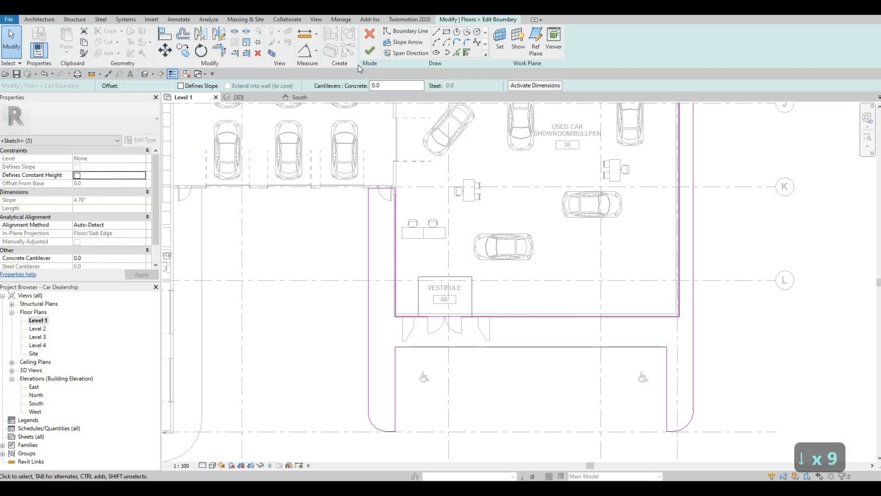
{"action": "key", "text": "Down"}
{"action": "key", "text": "Down"}
{"action": "key", "text": "Down"}
{"action": "key", "text": "Down"}
{"action": "key", "text": "Down"}
{"action": "key", "text": "Down"}
{"action": "key", "text": "Down"}
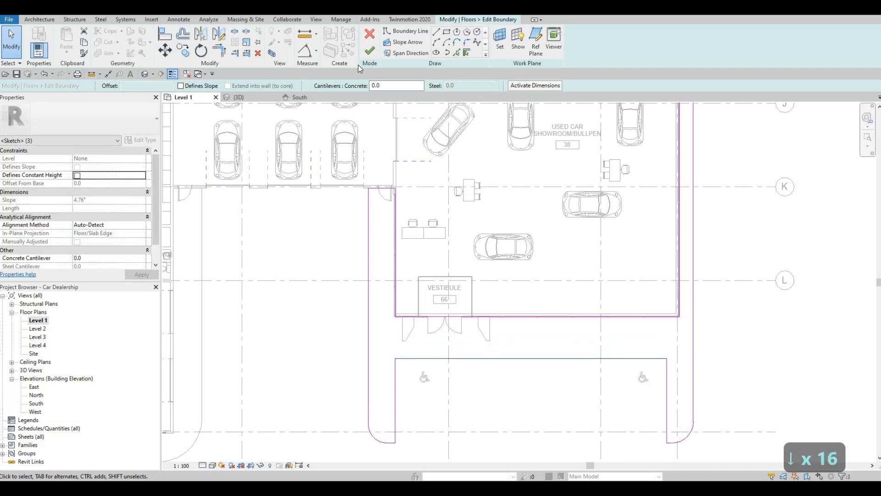
{"action": "key", "text": "Up"}
{"action": "key", "text": "Up"}
{"action": "key", "text": "Up"}
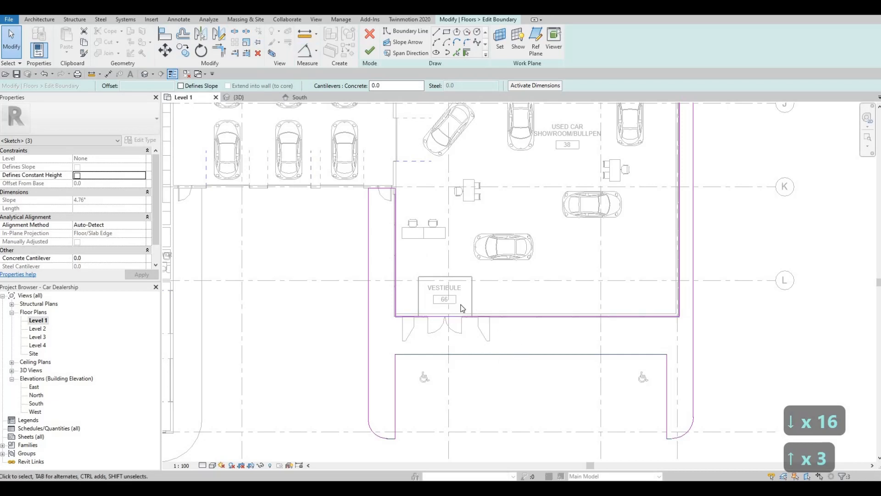
{"action": "left_click", "coordinate": [371, 55]}
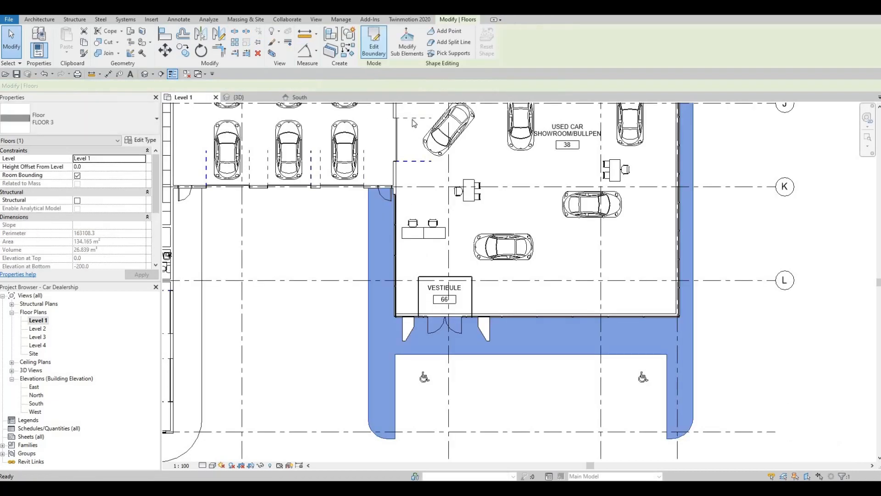
Select the five pavement stripes and both accessible parking symbols in front of the used car showroom in the 3D view.
{"action": "left_click", "coordinate": [238, 97]}
{"action": "key", "text": "Escape"}
{"action": "key", "text": "Escape"}
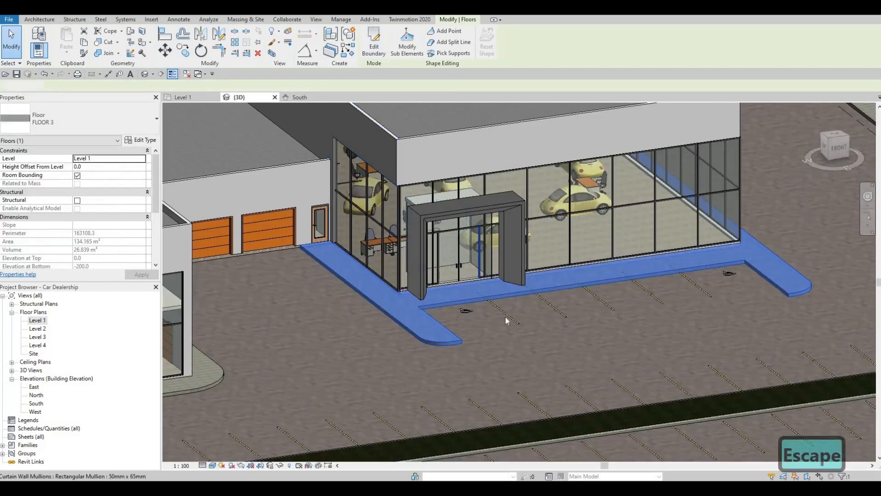
{"action": "left_click", "coordinate": [506, 316]}
{"action": "left_click", "coordinate": [554, 307], "text": "ctrl"}
{"action": "left_click", "coordinate": [595, 299], "text": "ctrl"}
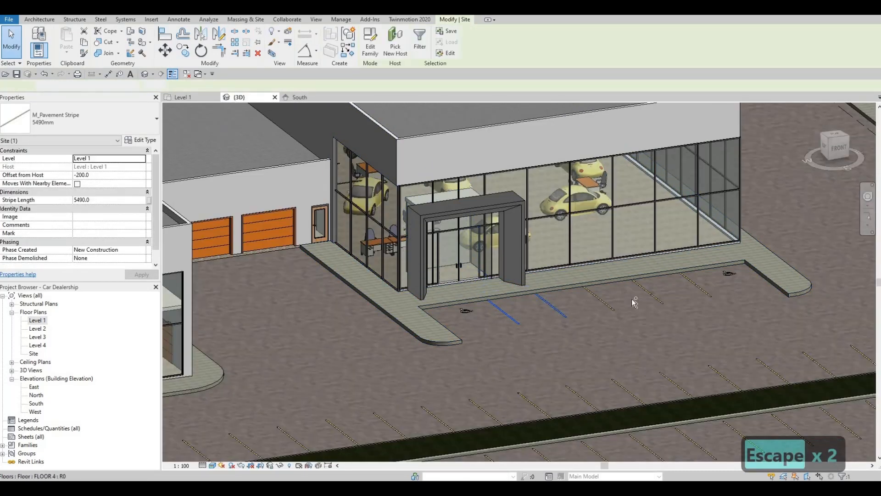
{"action": "left_click", "coordinate": [649, 293], "text": "ctrl"}
{"action": "left_click", "coordinate": [701, 288], "text": "ctrl"}
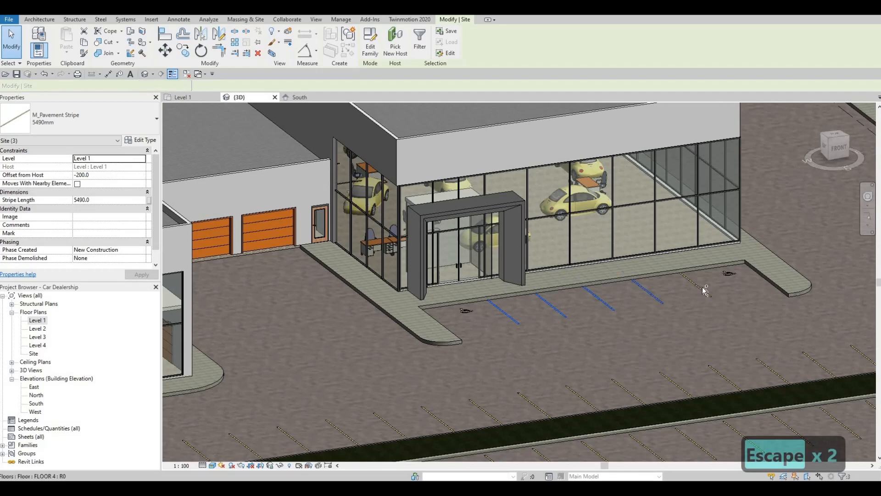
{"action": "left_click", "coordinate": [728, 272], "text": "ctrl"}
{"action": "left_click", "coordinate": [465, 310], "text": "ctrl"}
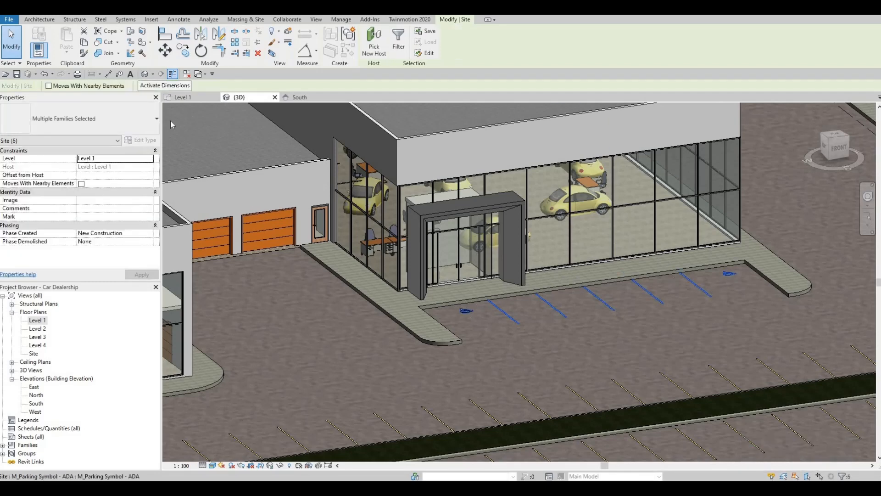
Nudge the selected stripes and parking symbols away from the used car showroom's walkway in the Level 1 plan.
{"action": "left_click", "coordinate": [192, 98]}
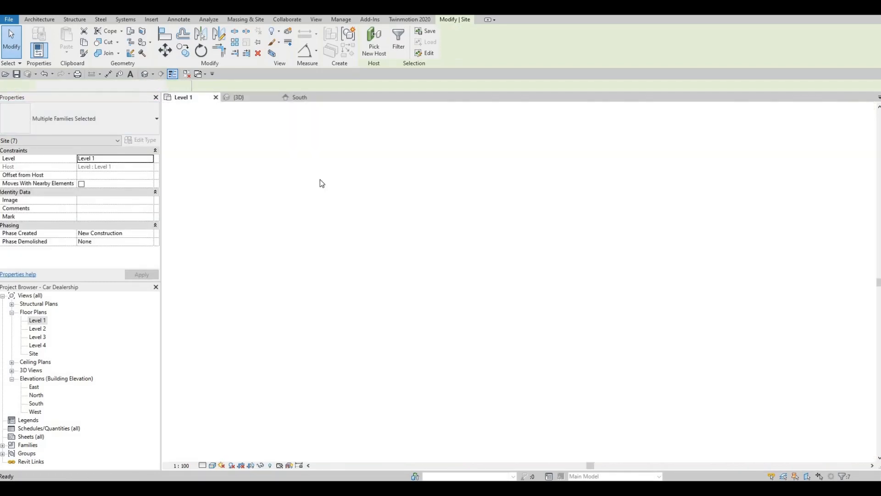
{"action": "key", "text": "Down"}
{"action": "key", "text": "Down"}
{"action": "key", "text": "Down"}
{"action": "key", "text": "Down"}
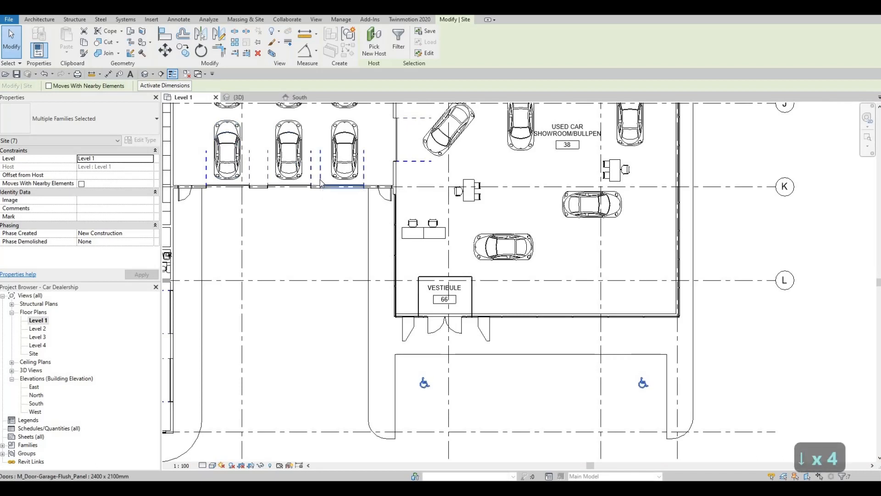
{"action": "key", "text": "Down"}
{"action": "key", "text": "Down"}
{"action": "key", "text": "Down"}
{"action": "key", "text": "Down"}
{"action": "key", "text": "Down"}
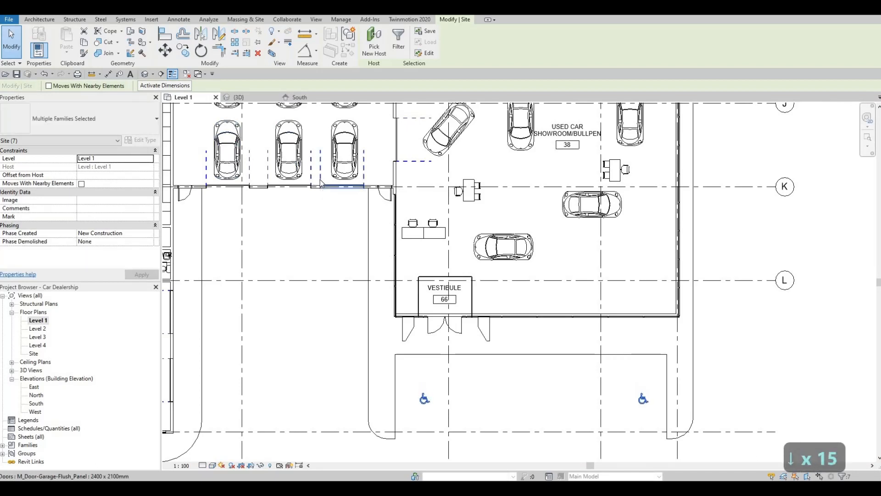
{"action": "key", "text": "Down"}
{"action": "key", "text": "Down"}
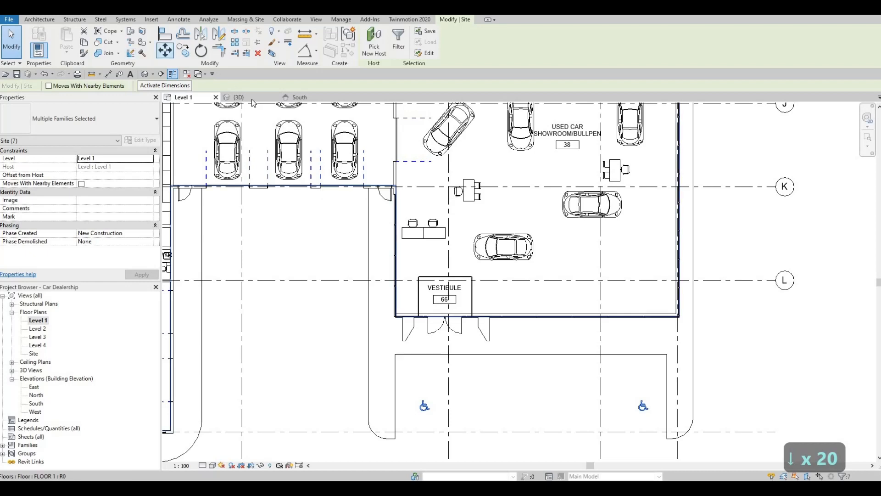
Check the stripe position in 3D and nudge the selected stripes and symbols slightly back toward the walkway in the Level 1 plan.
{"action": "left_click", "coordinate": [252, 97]}
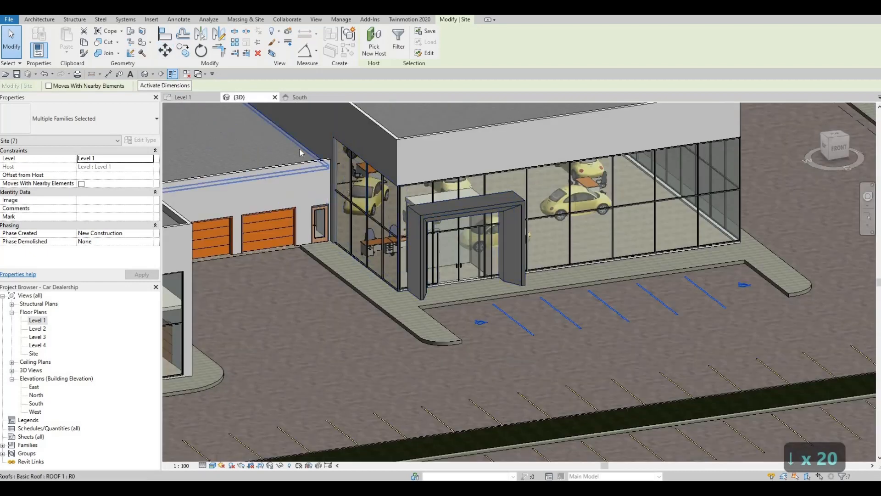
{"action": "left_click", "coordinate": [183, 97]}
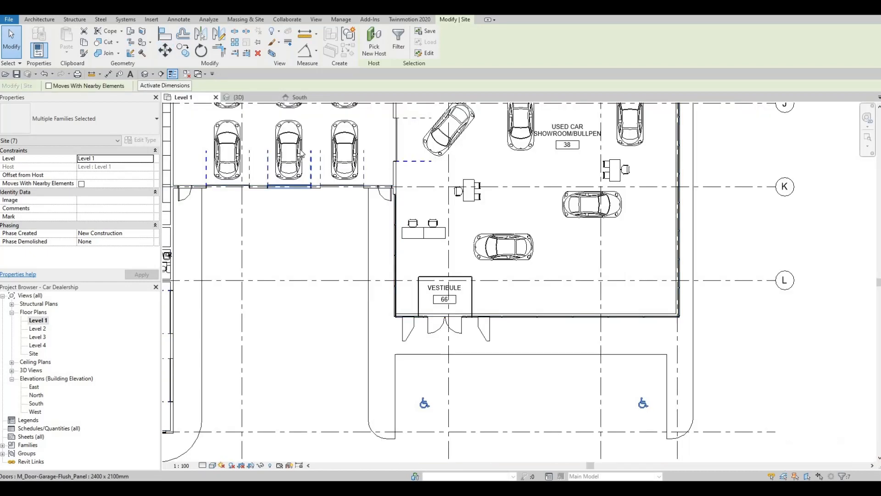
{"action": "key", "text": "Up"}
{"action": "key", "text": "Up"}
{"action": "key", "text": "Up"}
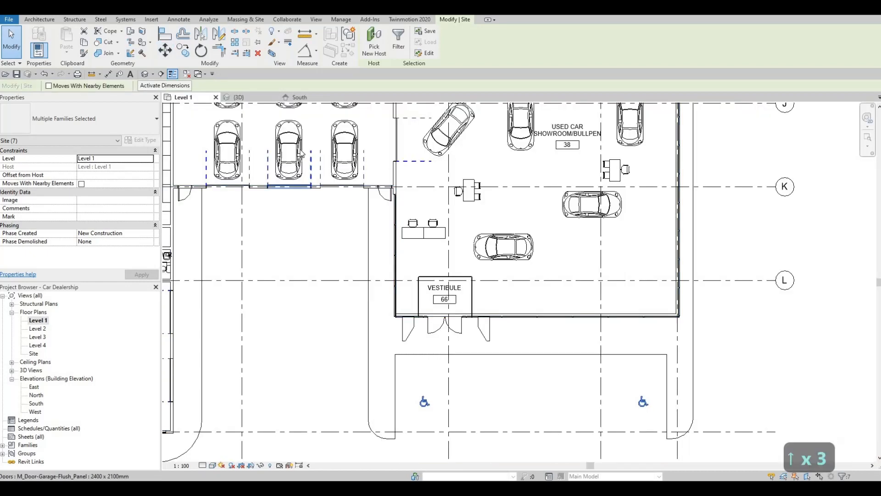
{"action": "left_click", "coordinate": [237, 97]}
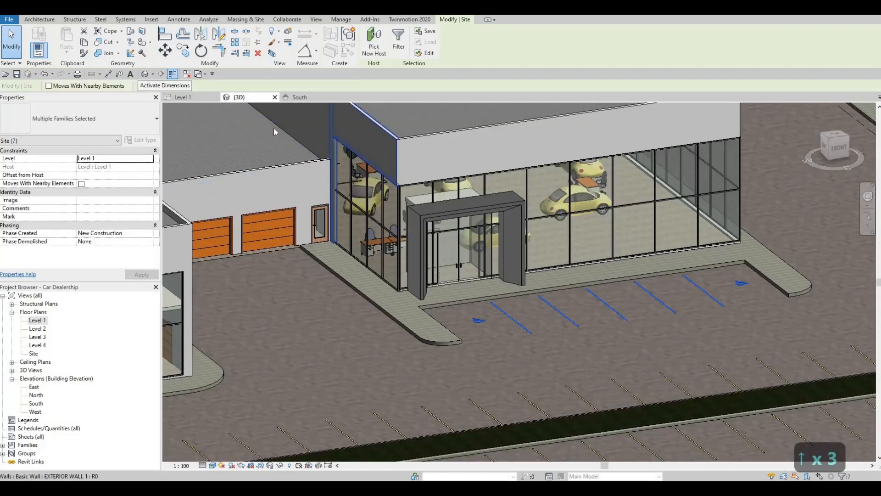
{"action": "left_click", "coordinate": [191, 98]}
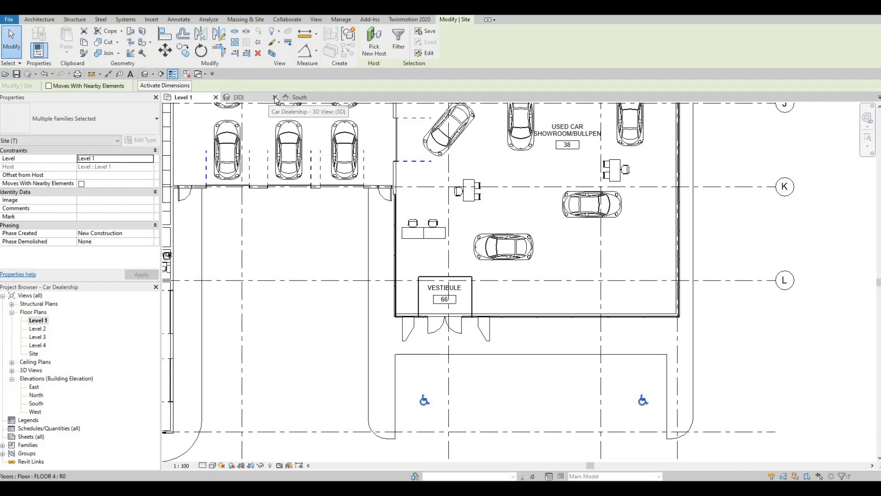
{"action": "left_click", "coordinate": [239, 97]}
{"action": "left_click", "coordinate": [186, 97]}
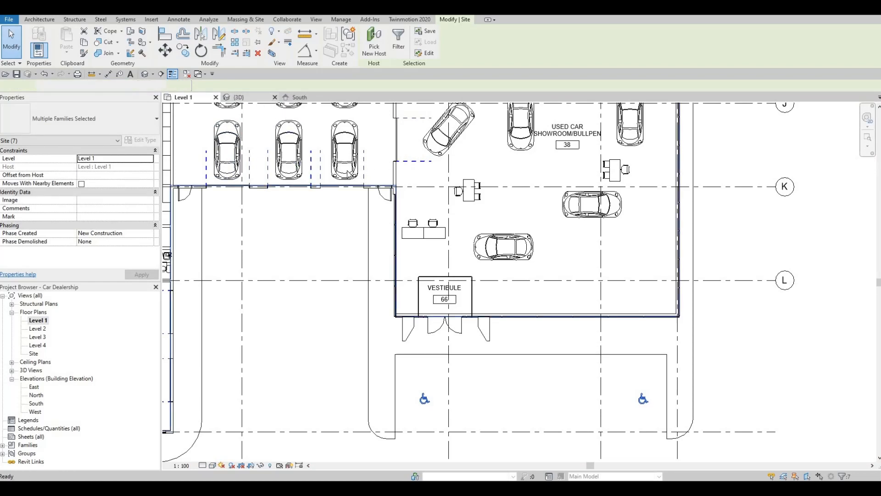
{"action": "left_click", "coordinate": [259, 98]}
{"action": "key", "text": "Escape"}
{"action": "key", "text": "Escape"}
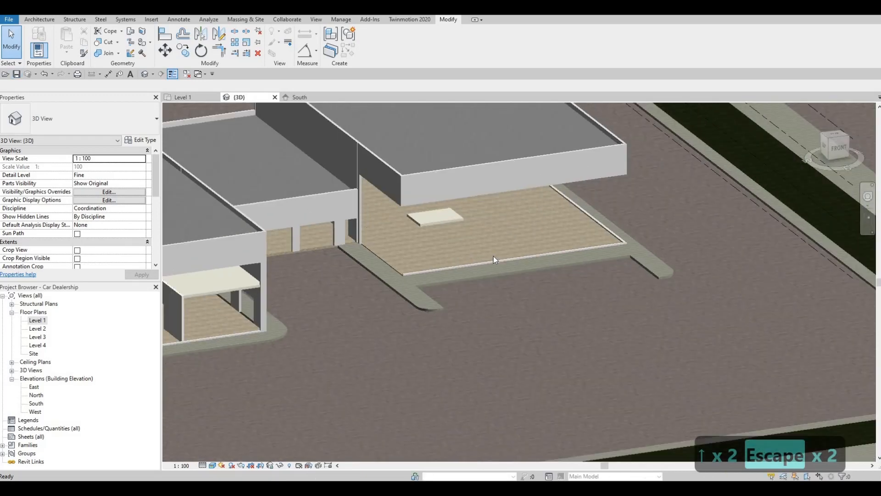
Copy the used car showroom's entrance frame sideways along the same glazed facade in the 3D view.
{"action": "scroll", "coordinate": [491, 259], "scroll_direction": "up", "scroll_amount": 4}
{"action": "scroll", "coordinate": [486, 263], "scroll_direction": "down", "scroll_amount": 1}
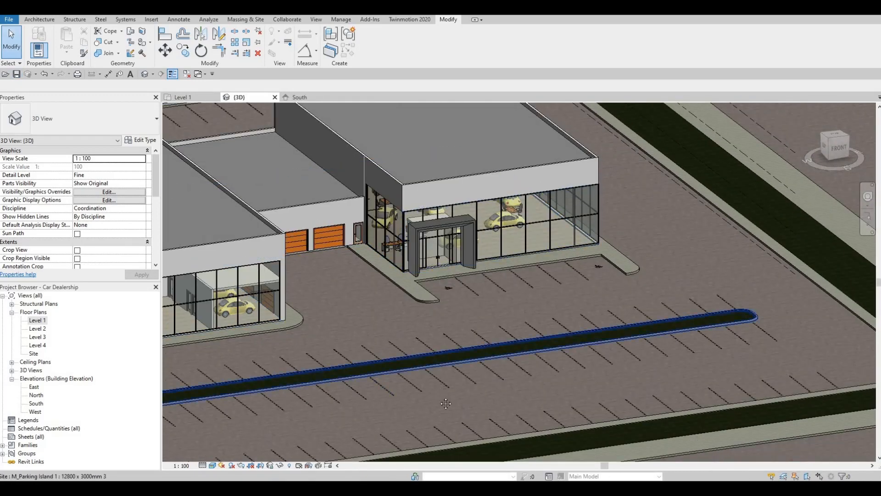
{"action": "middle_click_drag", "start_coordinate": [422, 254], "coordinate": [457, 323]}
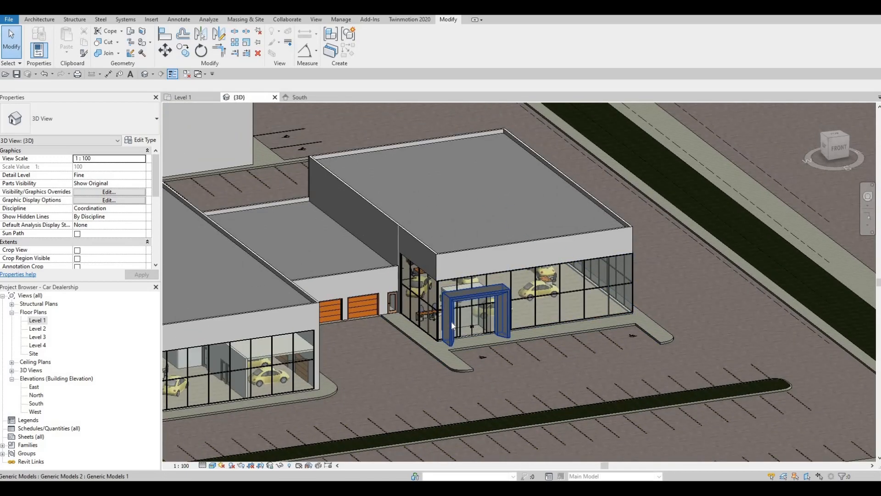
{"action": "middle_click_drag", "start_coordinate": [388, 363], "coordinate": [480, 359], "text": "shift"}
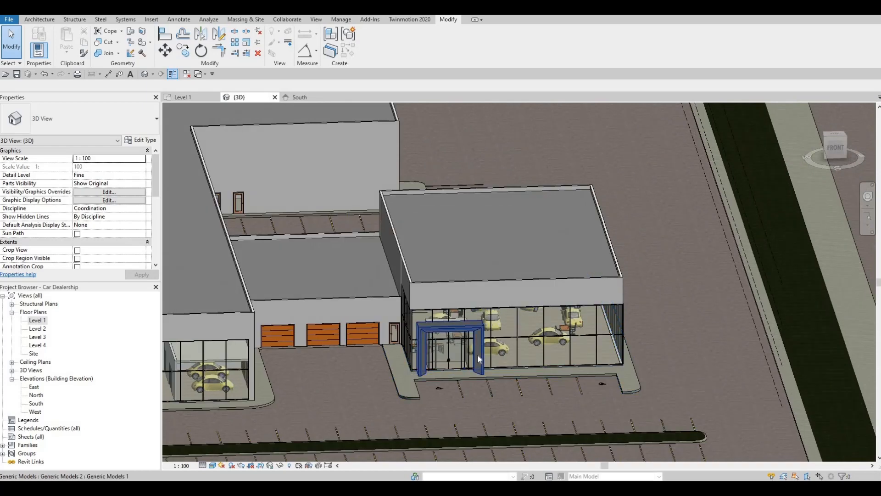
{"action": "left_click", "coordinate": [352, 299]}
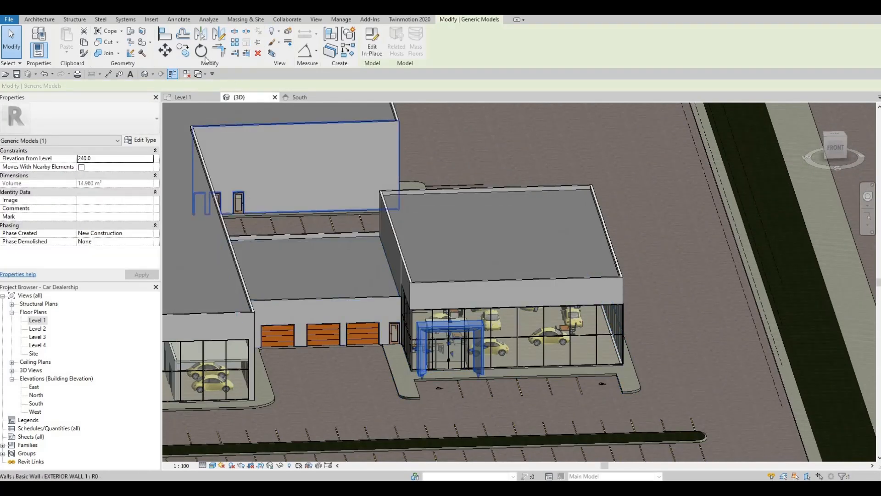
{"action": "key", "text": "m"}
{"action": "key", "text": "v"}
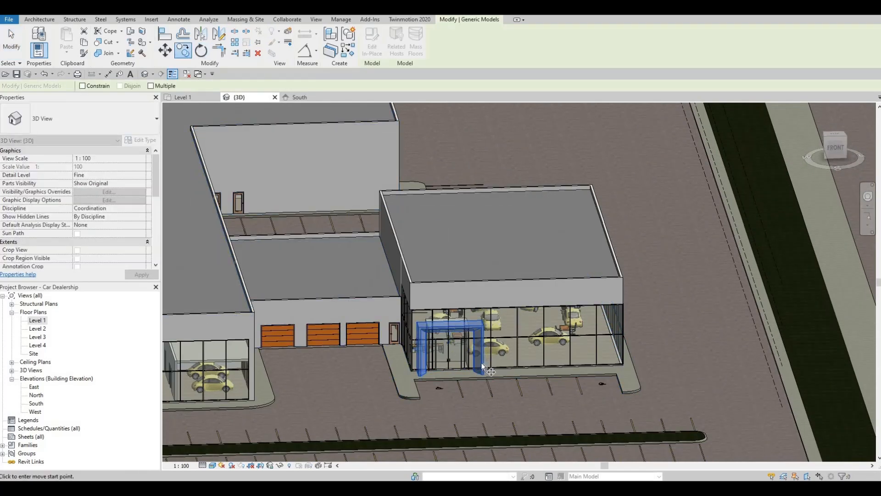
{"action": "left_click", "coordinate": [552, 363]}
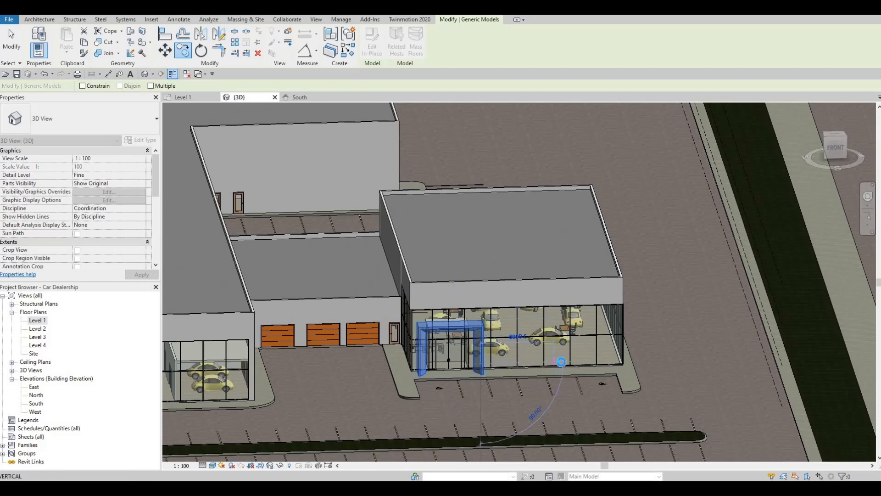
{"action": "left_click", "coordinate": [561, 363]}
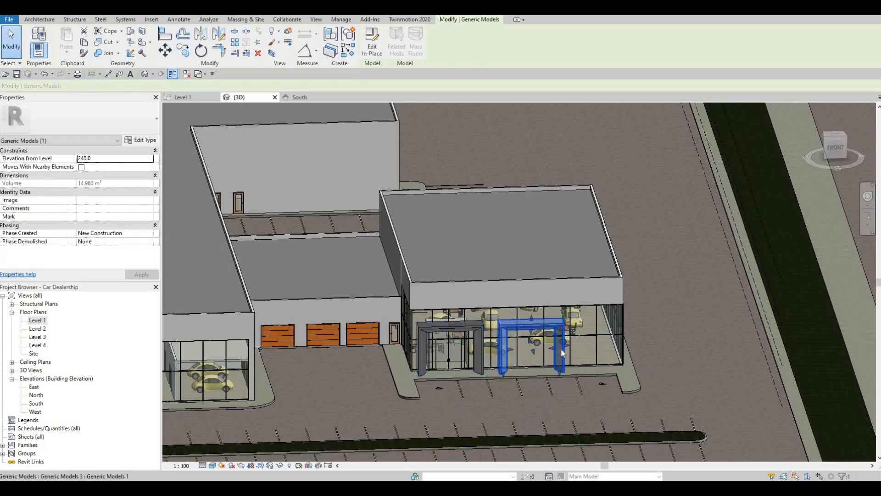
{"action": "key", "text": "Escape"}
{"action": "key", "text": "Escape"}
Edit the copied frame in place, rehost its extrusion on the door face of the lounge/advisors vestibule entrance, and finish the model.
{"action": "left_click", "coordinate": [560, 348]}
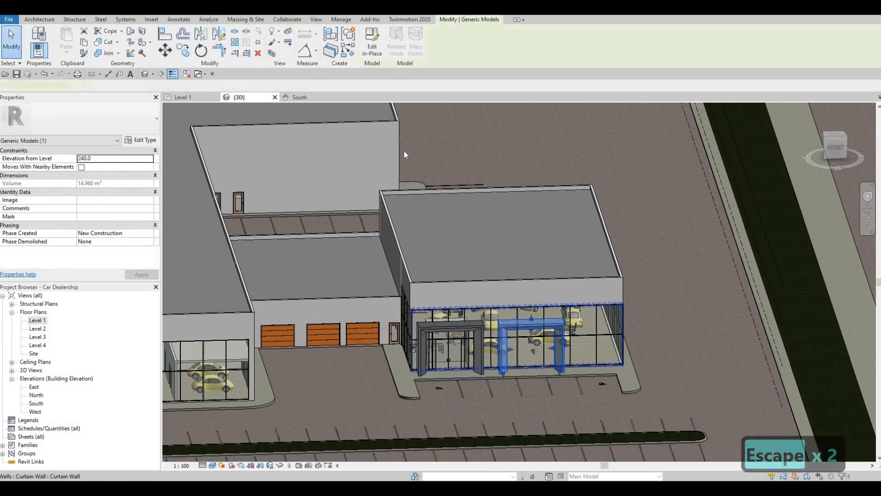
{"action": "left_click", "coordinate": [369, 54]}
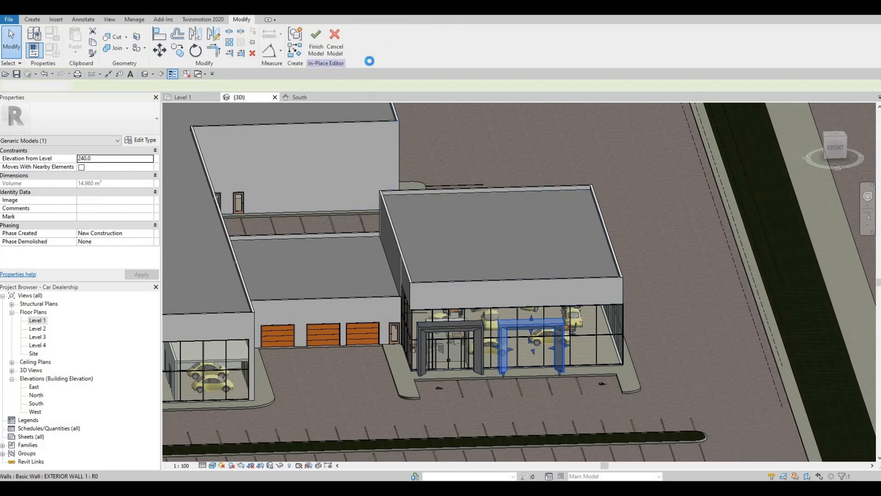
{"action": "left_click", "coordinate": [530, 324]}
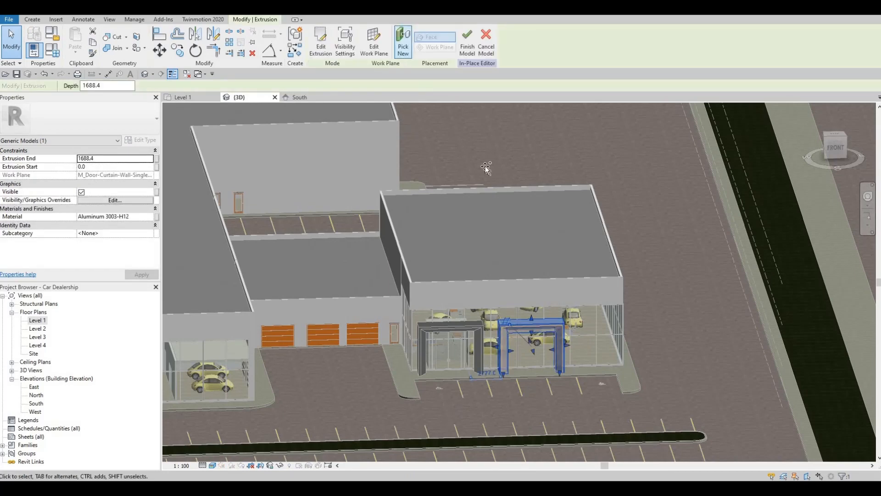
{"action": "middle_click_drag", "start_coordinate": [535, 175], "coordinate": [662, 302], "text": "shift"}
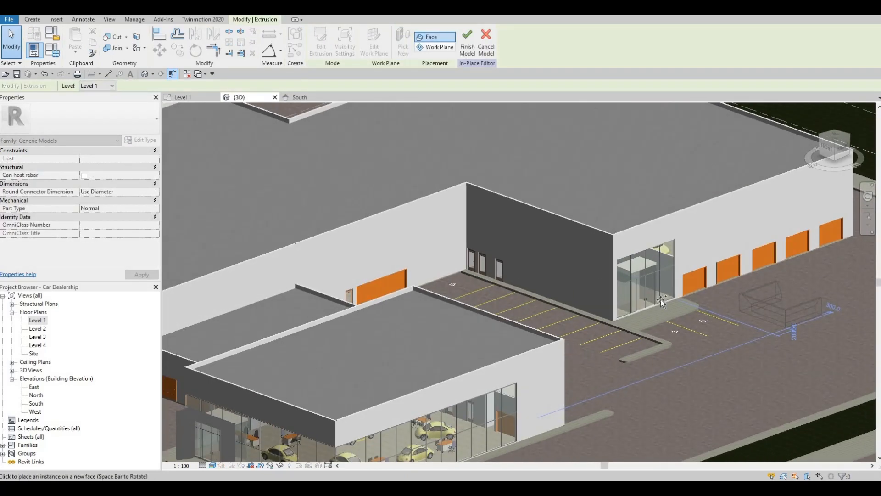
{"action": "scroll", "coordinate": [658, 288], "scroll_direction": "up", "scroll_amount": 5}
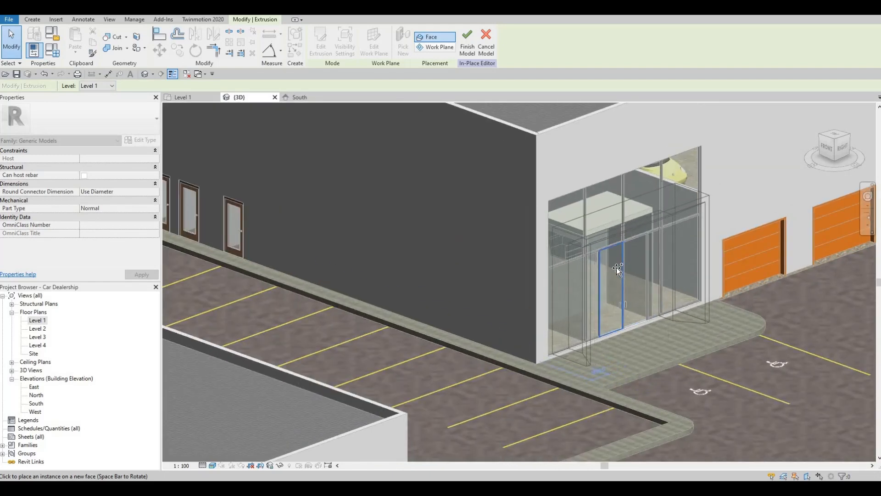
{"action": "left_click", "coordinate": [618, 268]}
{"action": "middle_click_drag", "start_coordinate": [617, 269], "coordinate": [481, 81], "text": "shift"}
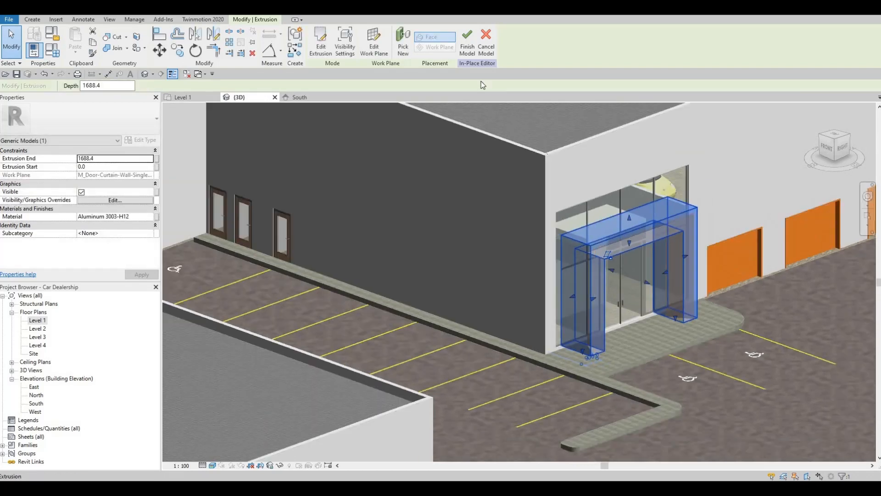
{"action": "left_click", "coordinate": [467, 42]}
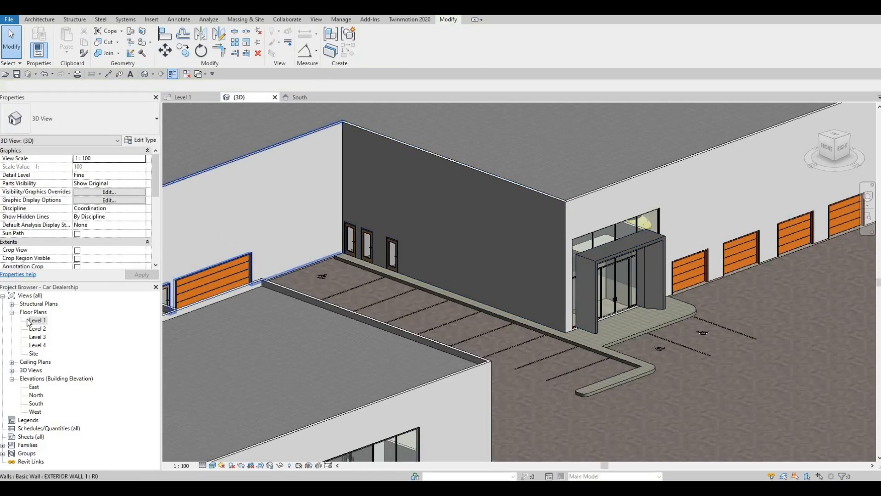
Draw a building section line in the Level 1 plan just outside the lounge/advisors vestibule's walkway, parallel to the entrance facade.
{"action": "scroll", "coordinate": [406, 305], "scroll_direction": "down", "scroll_amount": 4}
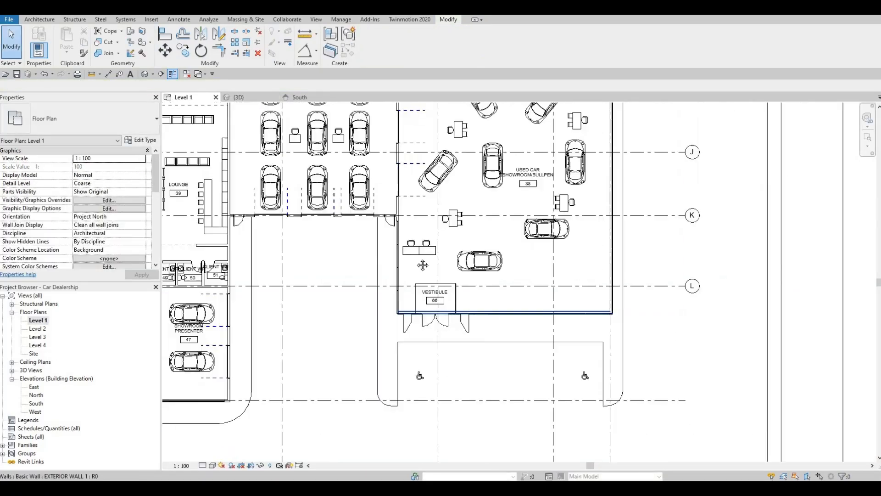
{"action": "middle_click_drag", "start_coordinate": [449, 238], "coordinate": [465, 296]}
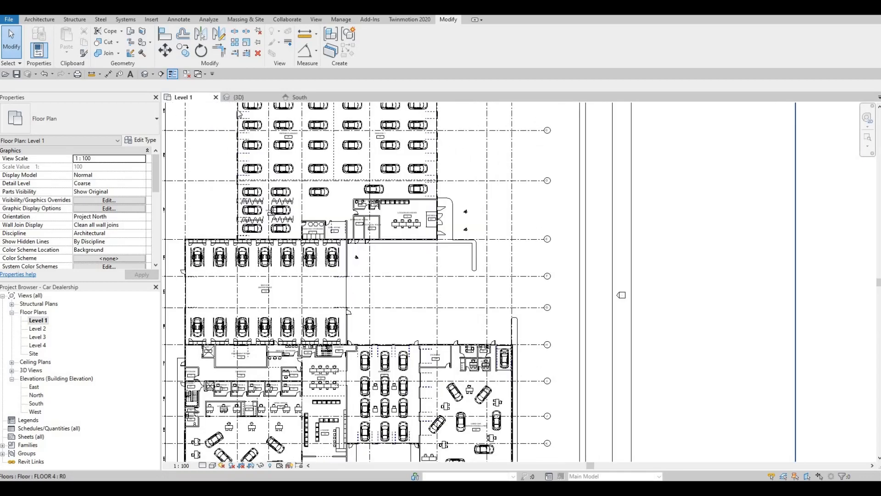
{"action": "scroll", "coordinate": [446, 236], "scroll_direction": "up", "scroll_amount": 3}
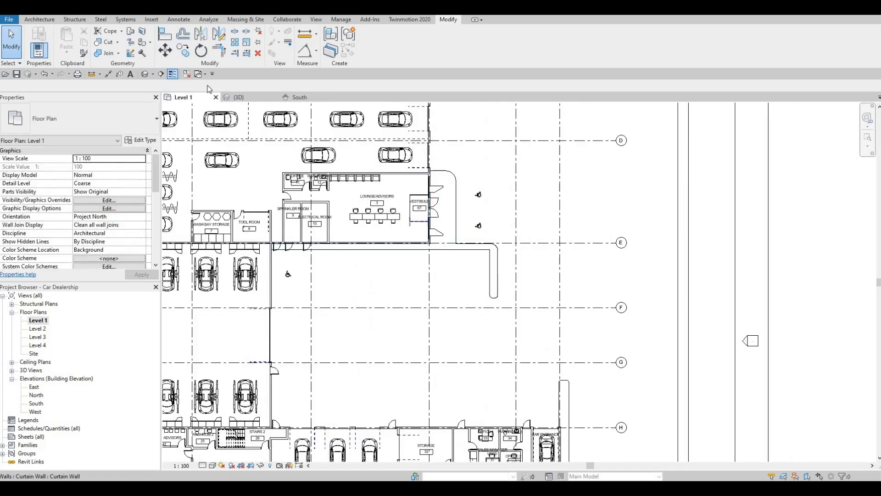
{"action": "left_click", "coordinate": [158, 74]}
{"action": "scroll", "coordinate": [410, 186], "scroll_direction": "up", "scroll_amount": 2}
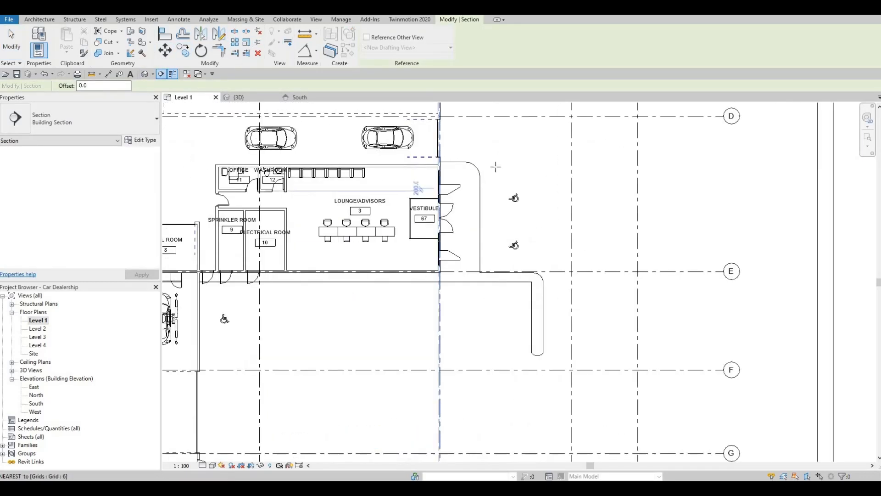
{"action": "scroll", "coordinate": [496, 167], "scroll_direction": "up", "scroll_amount": 2}
{"action": "left_click", "coordinate": [509, 163]}
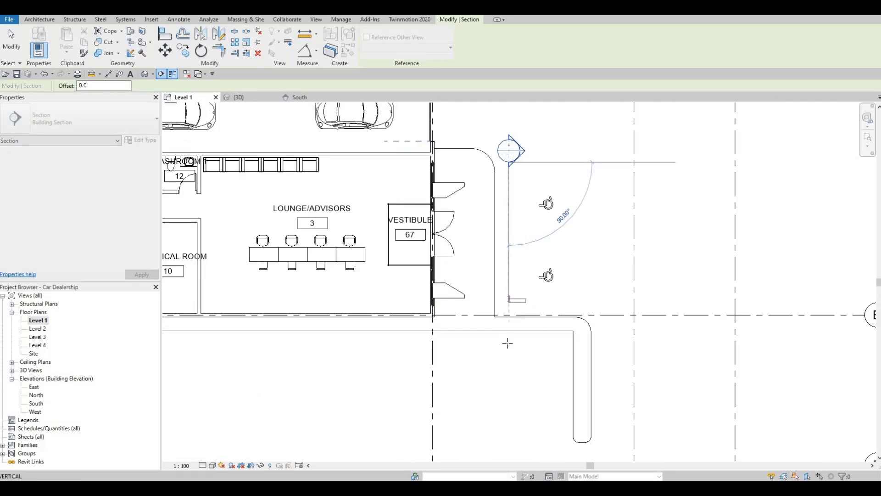
{"action": "left_click", "coordinate": [508, 344]}
{"action": "key", "text": "Escape"}
{"action": "key", "text": "Escape"}
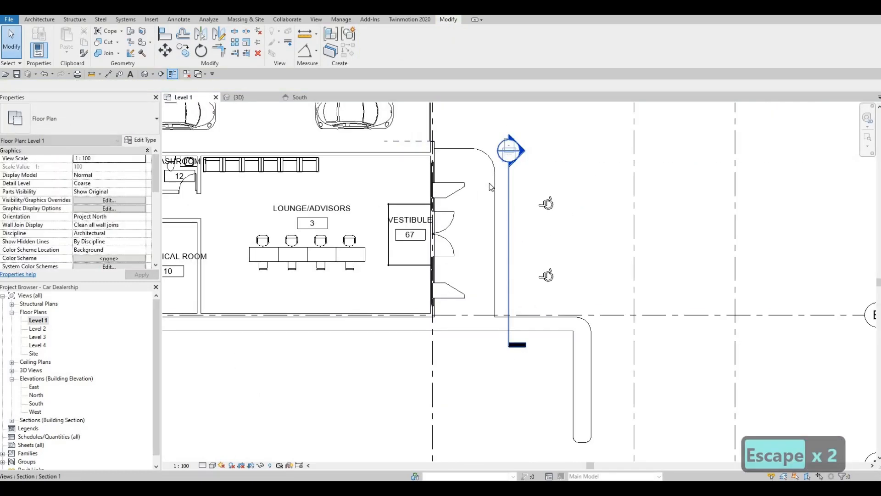
Flip the section line so it faces the lounge/advisors vestibule entrance, and open its section view.
{"action": "left_click", "coordinate": [508, 187]}
{"action": "left_click", "coordinate": [490, 177]}
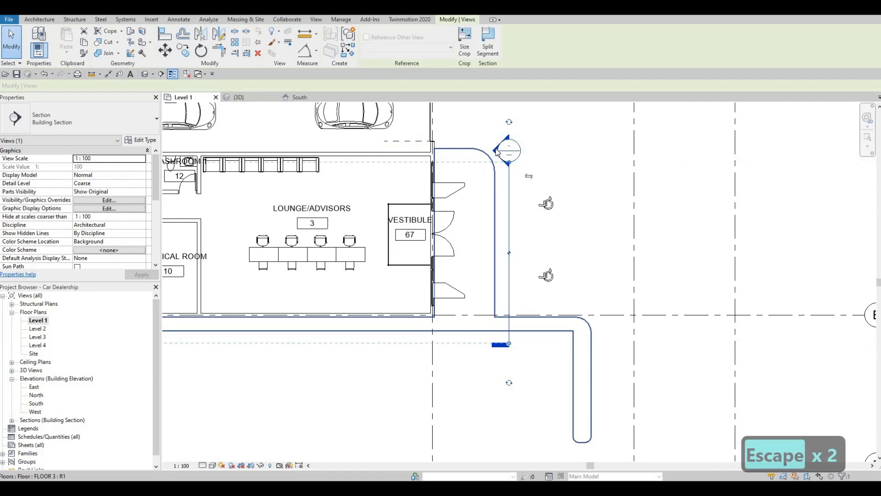
{"action": "key", "text": "Escape"}
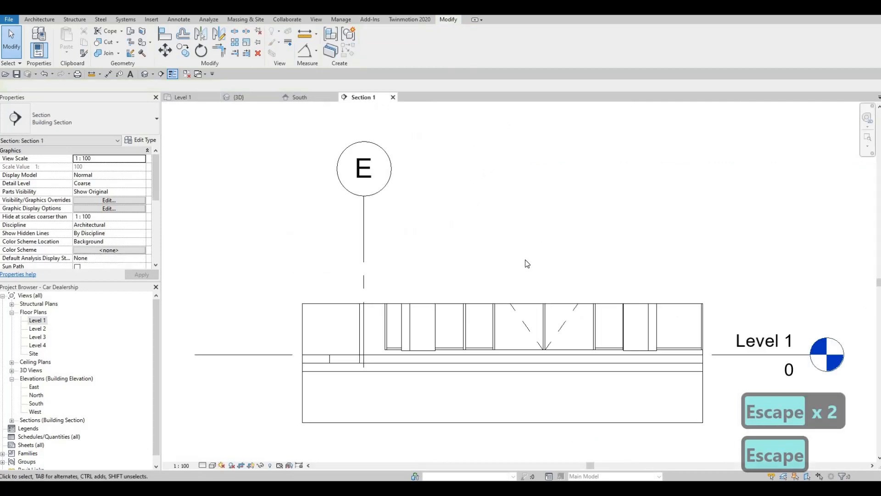
Extend the section view's crop upward past Level 2 so it includes the whole entrance frame and glazed facade.
{"action": "scroll", "coordinate": [533, 269], "scroll_direction": "down", "scroll_amount": 2}
{"action": "left_click", "coordinate": [523, 283]}
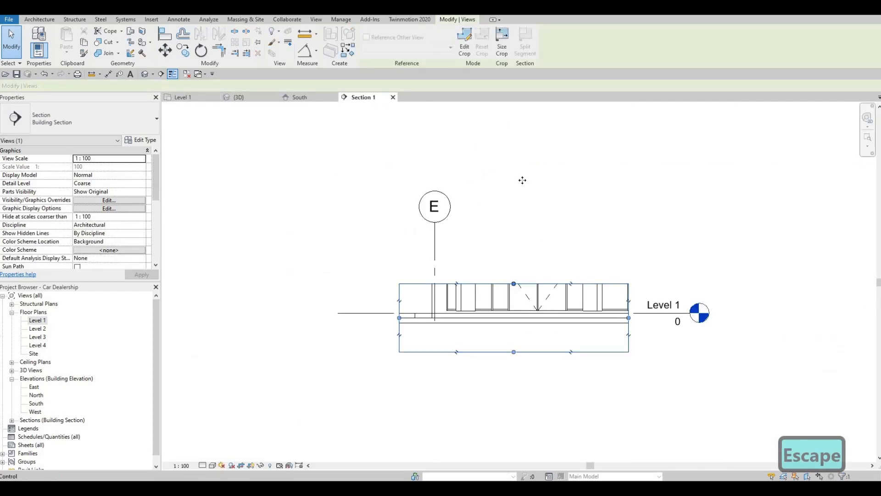
{"action": "left_click_drag", "start_coordinate": [513, 285], "coordinate": [512, 135]}
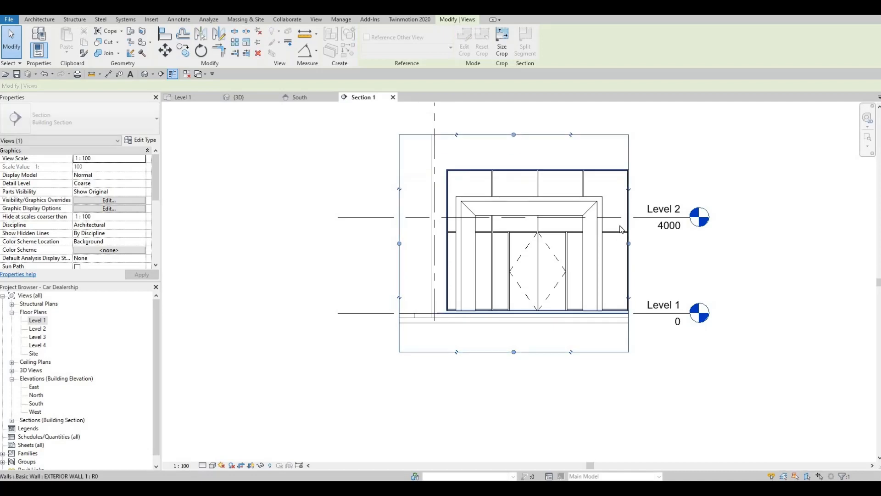
{"action": "scroll", "coordinate": [599, 278], "scroll_direction": "up", "scroll_amount": 3}
{"action": "key", "text": "Escape"}
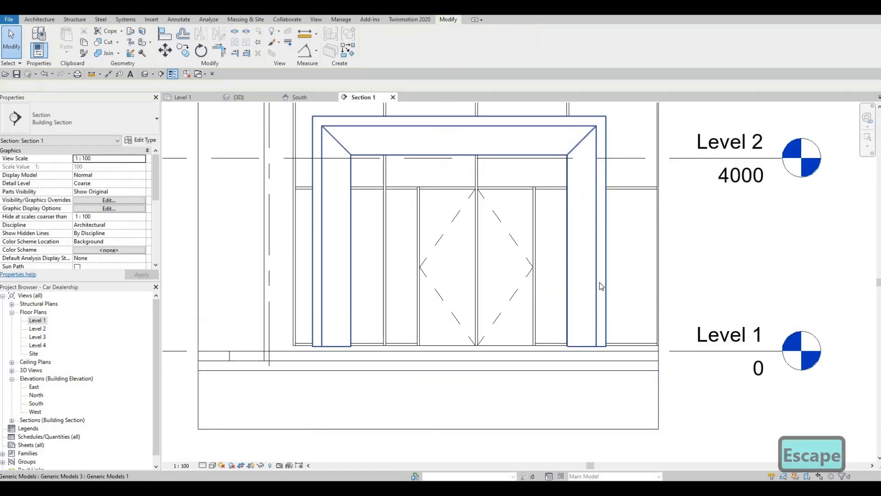
Lower the copied entrance frame in the section view to an elevation of -120 from the level.
{"action": "left_click", "coordinate": [603, 268]}
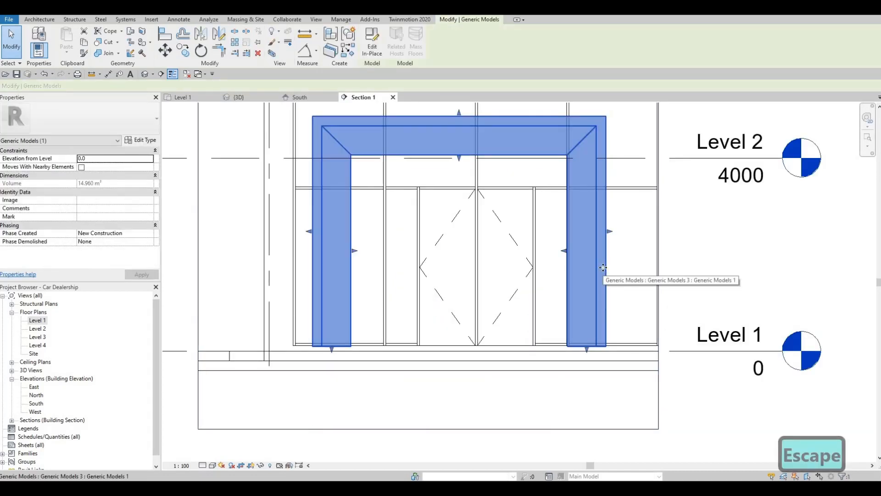
{"action": "key", "text": "Down"}
{"action": "key", "text": "Down"}
{"action": "key", "text": "Down"}
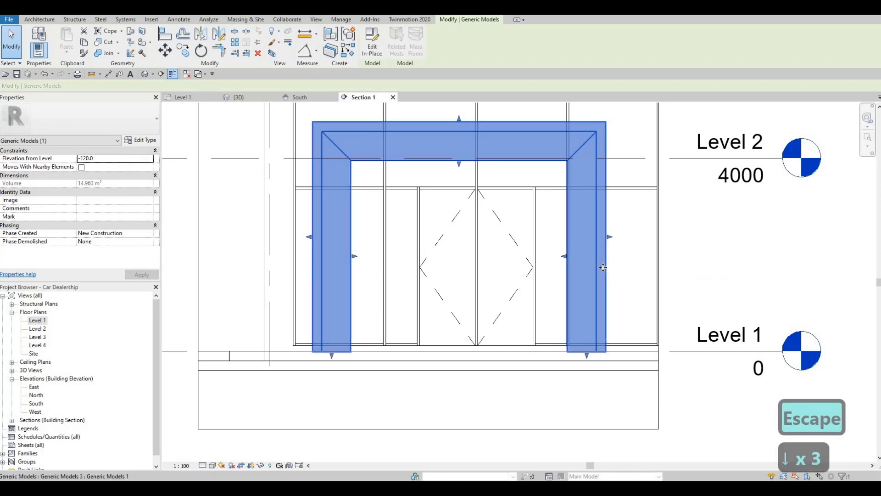
{"action": "key", "text": "Up"}
{"action": "key", "text": "Down"}
Nudge the entrance frame sideways until it is centred on the double door, and check its base against the floor.
{"action": "key", "text": "Right"}
{"action": "key", "text": "Right"}
{"action": "key", "text": "Right"}
{"action": "key", "text": "Right"}
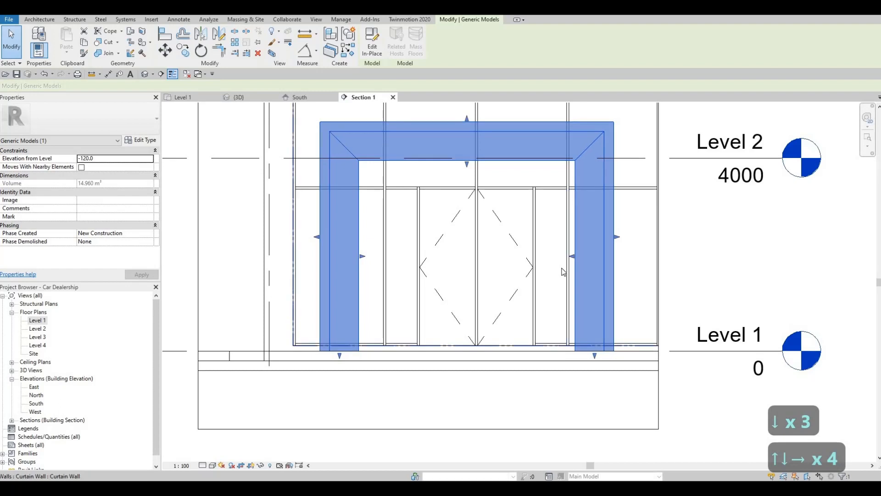
{"action": "key", "text": "Right"}
{"action": "key", "text": "Right"}
{"action": "key", "text": "Right"}
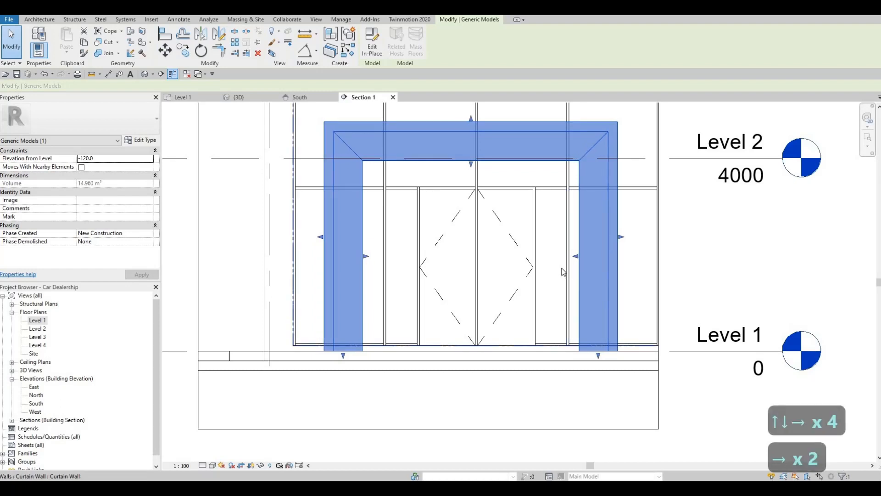
{"action": "key", "text": "Escape"}
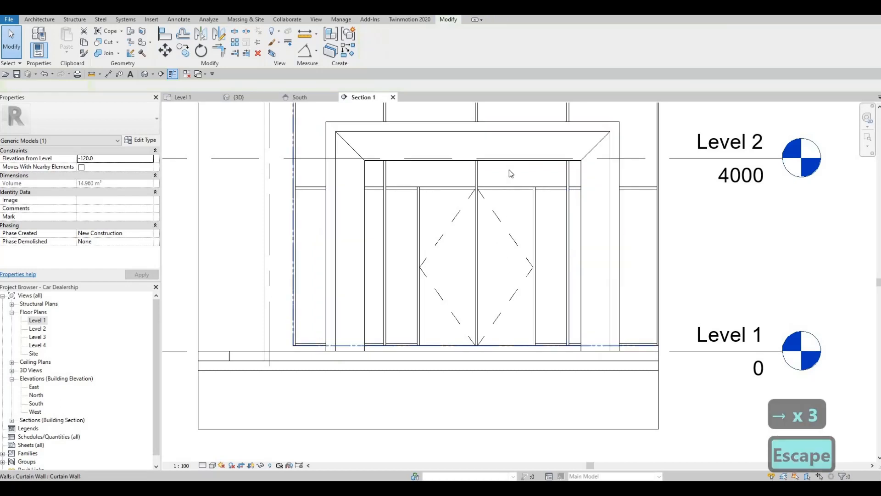
{"action": "left_click", "coordinate": [534, 159]}
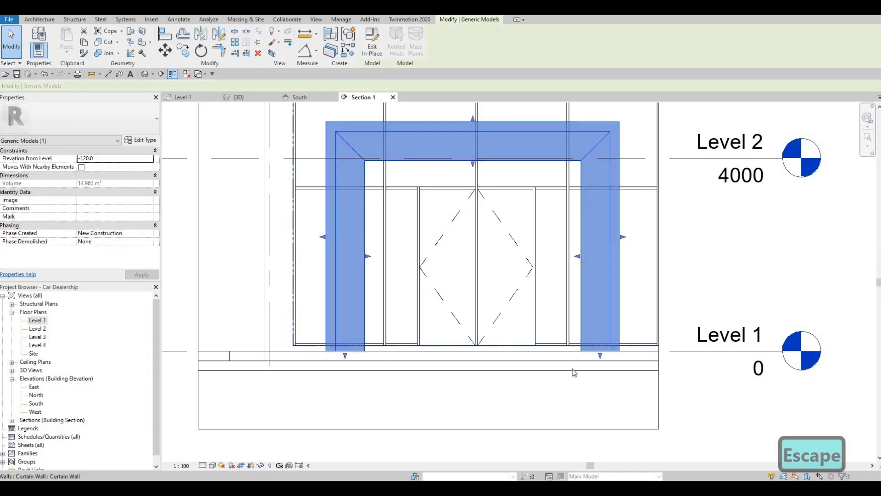
{"action": "scroll", "coordinate": [569, 361], "scroll_direction": "up", "scroll_amount": 8}
{"action": "scroll", "coordinate": [547, 337], "scroll_direction": "down", "scroll_amount": 8}
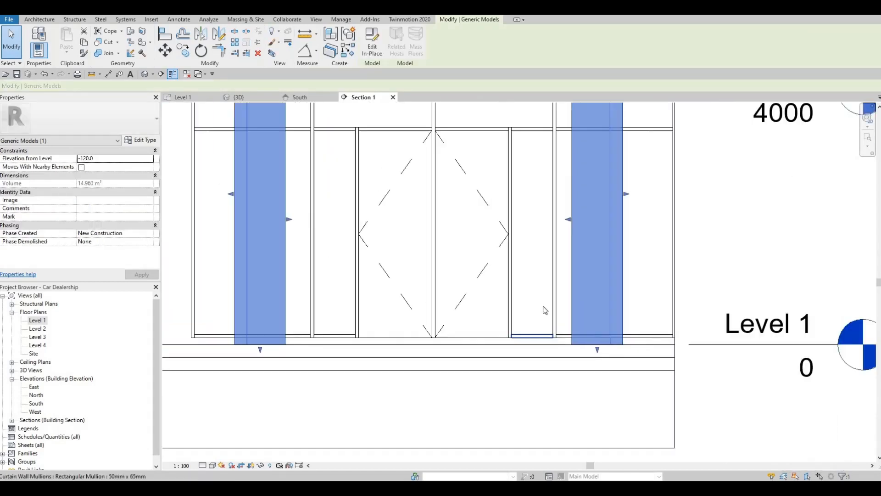
{"action": "key", "text": "Escape"}
{"action": "scroll", "coordinate": [314, 273], "scroll_direction": "down", "scroll_amount": 1}
{"action": "middle_click_drag", "start_coordinate": [314, 273], "coordinate": [422, 286]}
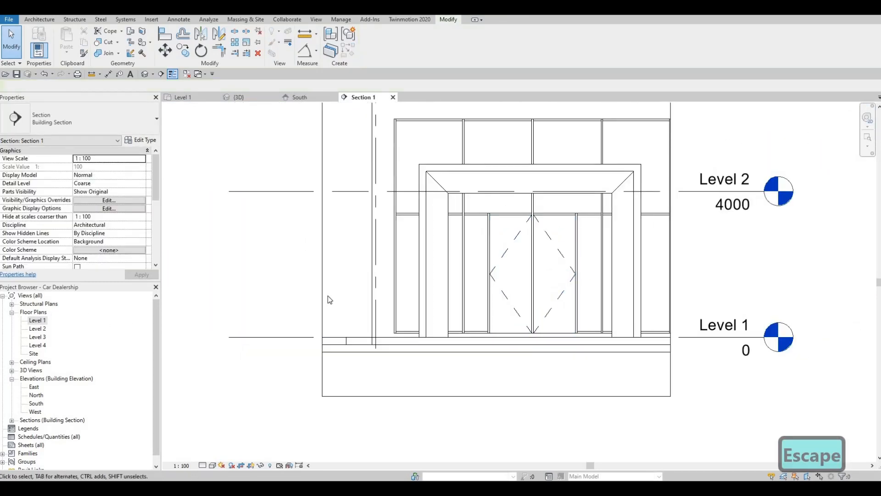
In the Level 1 plan, shorten the section's view depth so it ends just inside the lounge/advisors vestibule.
{"action": "scroll", "coordinate": [359, 295], "scroll_direction": "down", "scroll_amount": 1}
{"action": "scroll", "coordinate": [512, 284], "scroll_direction": "down", "scroll_amount": 2}
{"action": "middle_click_drag", "start_coordinate": [514, 247], "coordinate": [552, 281]}
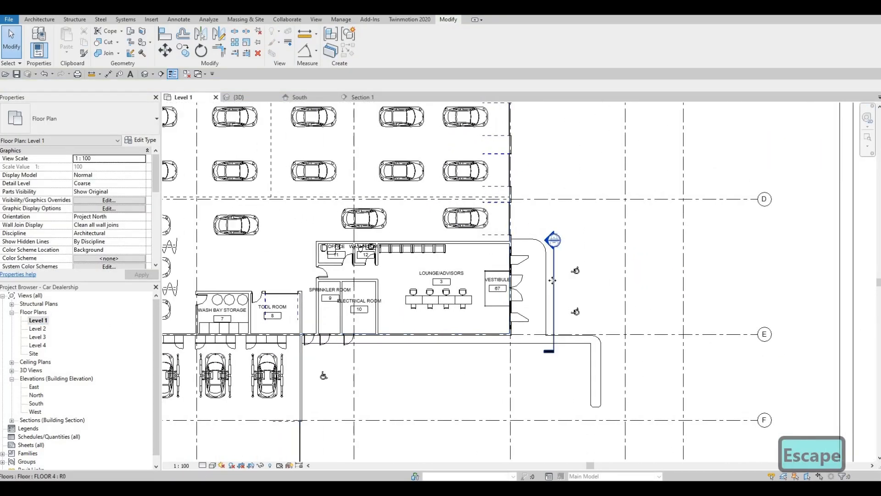
{"action": "left_click", "coordinate": [555, 276]}
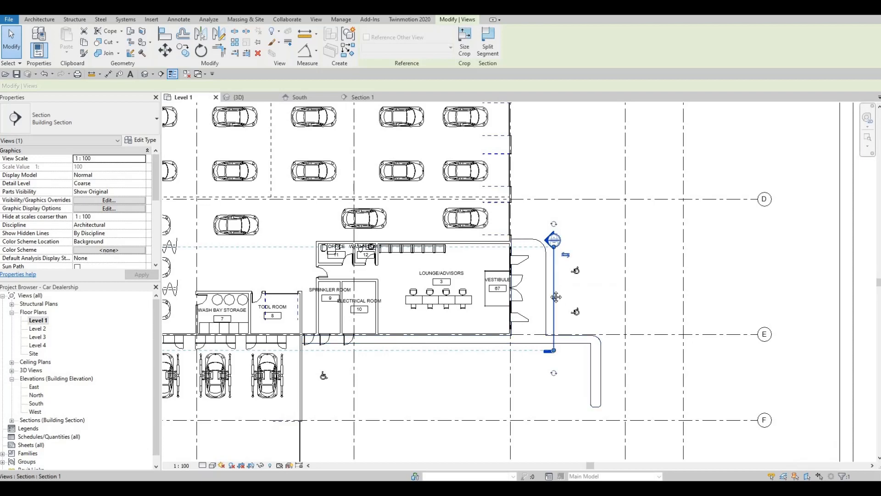
{"action": "scroll", "coordinate": [339, 291], "scroll_direction": "down", "scroll_amount": 2}
{"action": "middle_click_drag", "start_coordinate": [275, 288], "coordinate": [356, 287]}
{"action": "middle_click_drag", "start_coordinate": [164, 295], "coordinate": [351, 287]}
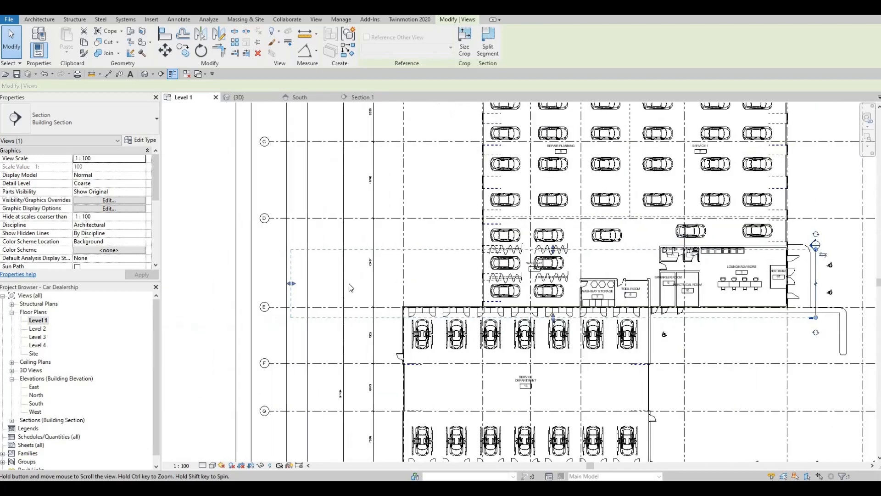
{"action": "scroll", "coordinate": [352, 287], "scroll_direction": "down", "scroll_amount": 2}
{"action": "left_click_drag", "start_coordinate": [370, 287], "coordinate": [658, 296]}
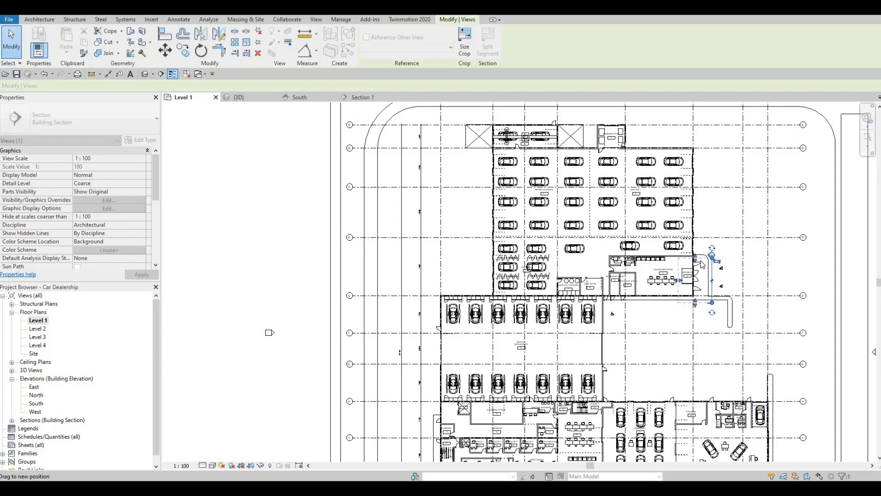
Move the section line inside the vestibule, facing its inner curtain wall, and open the section view.
{"action": "scroll", "coordinate": [699, 261], "scroll_direction": "up", "scroll_amount": 5}
{"action": "left_click_drag", "start_coordinate": [702, 264], "coordinate": [628, 251]}
{"action": "key", "text": "Escape"}
{"action": "key", "text": "Escape"}
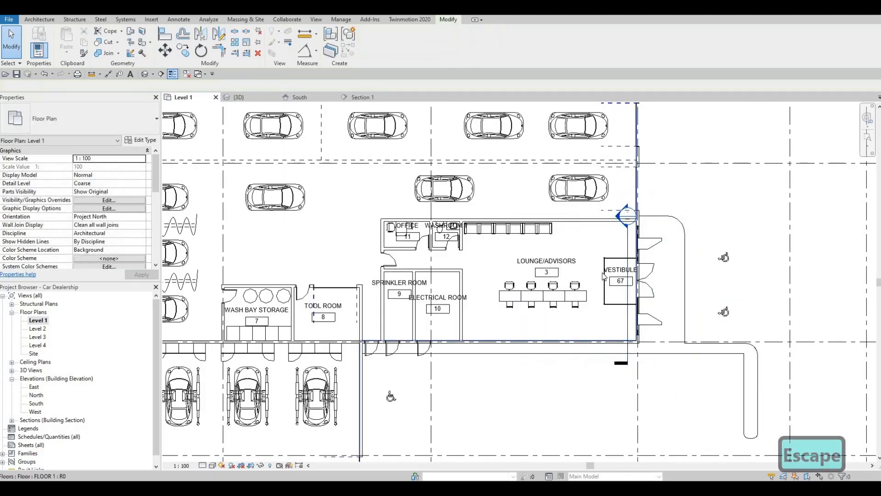
{"action": "double_click", "coordinate": [603, 236]}
{"action": "key", "text": "Escape"}
{"action": "key", "text": "Escape"}
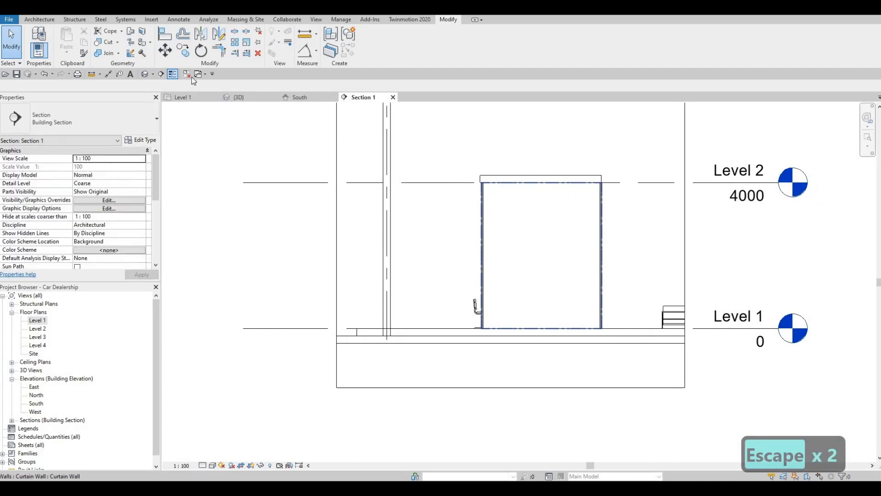
Divide the vestibule's inner curtain wall with a horizontal grid line at 3000 mm, a central vertical one and verticals 400 mm from each side.
{"action": "left_click", "coordinate": [40, 21]}
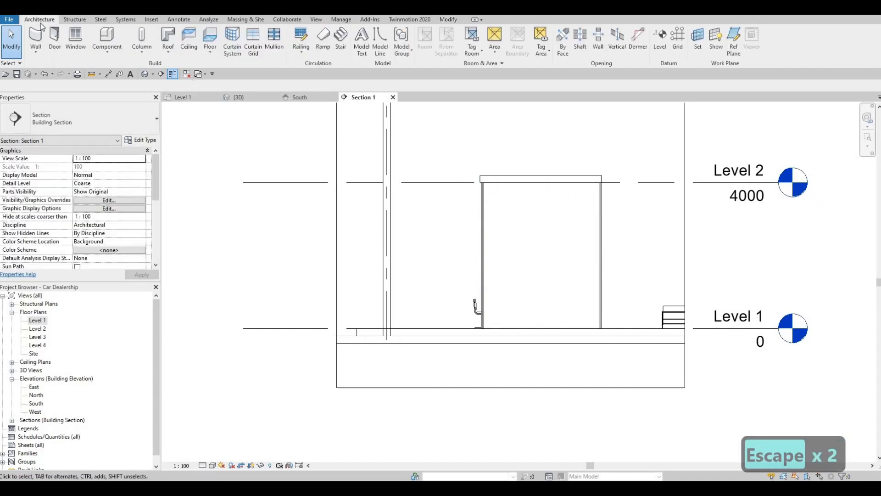
{"action": "left_click", "coordinate": [251, 54]}
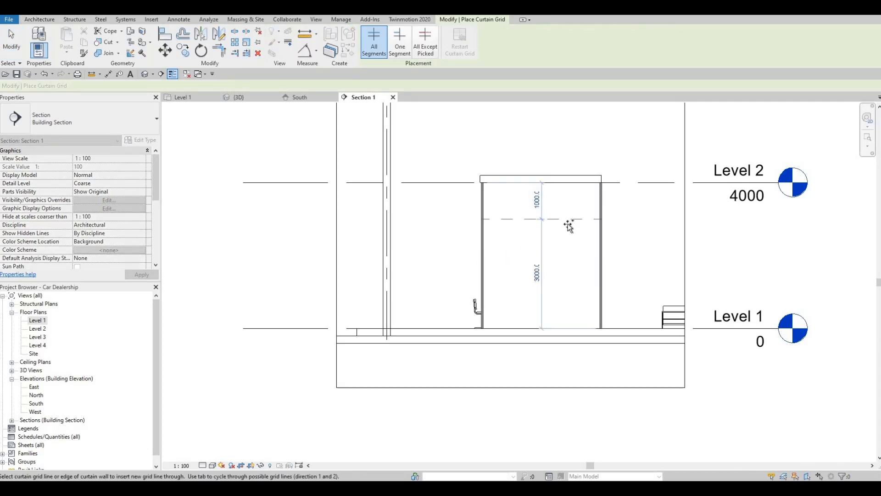
{"action": "left_click", "coordinate": [568, 225]}
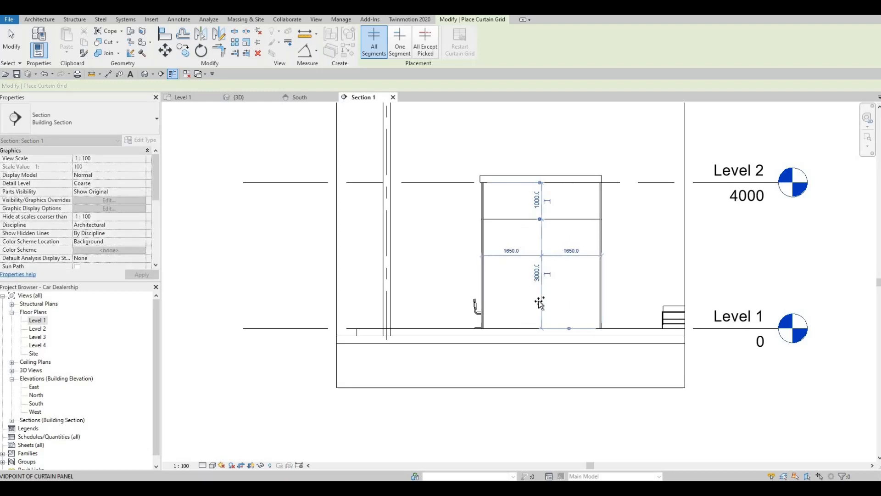
{"action": "left_click", "coordinate": [521, 291]}
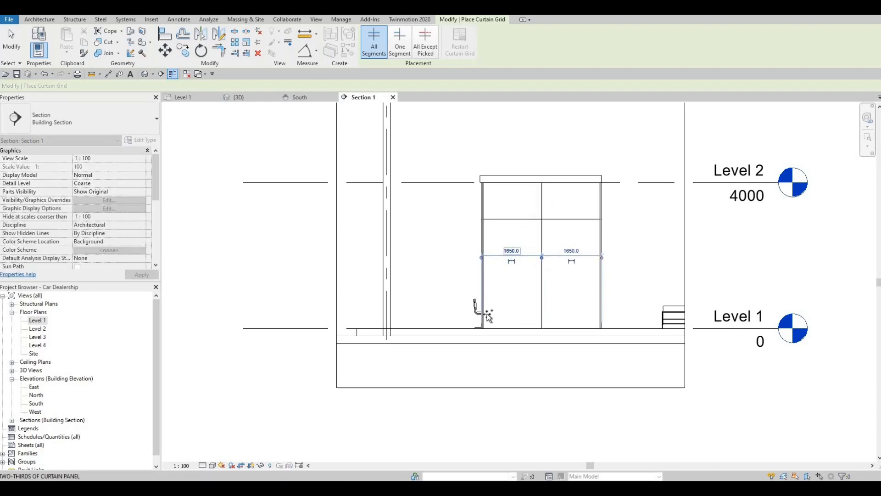
{"action": "left_click", "coordinate": [507, 327]}
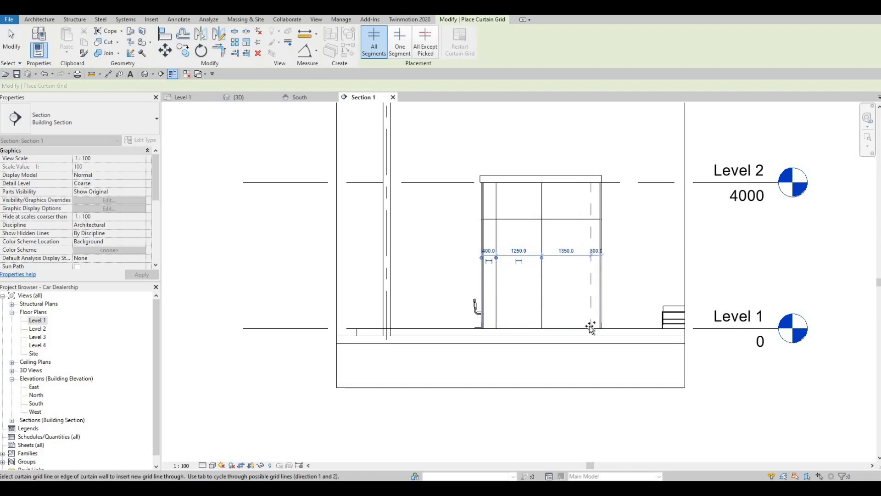
{"action": "left_click", "coordinate": [587, 326]}
{"action": "key", "text": "Escape"}
{"action": "key", "text": "Escape"}
{"action": "key", "text": "Escape"}
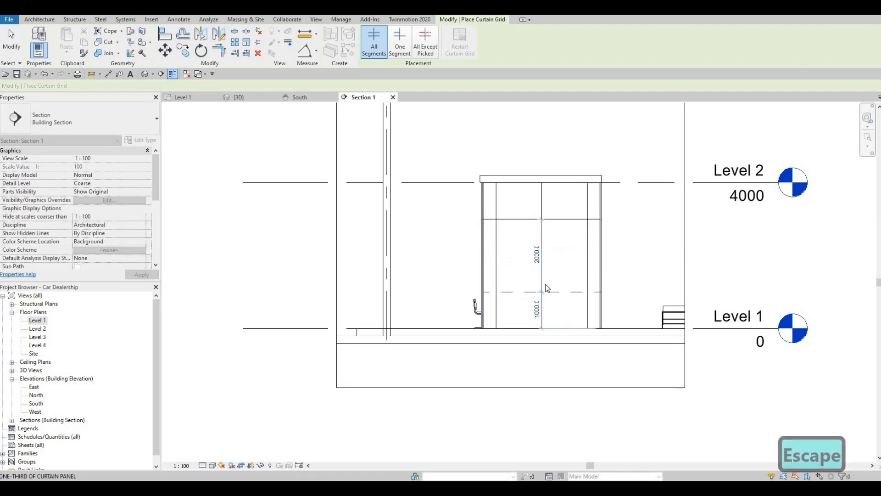
Place 50mm x 65mm rectangular mullions on all grid lines of the vestibule's inner curtain wall.
{"action": "left_click", "coordinate": [276, 44]}
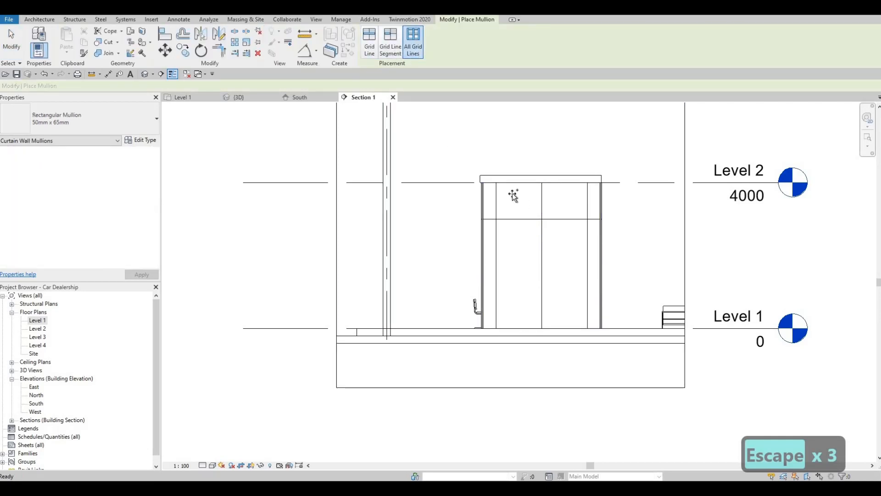
{"action": "left_click", "coordinate": [517, 240]}
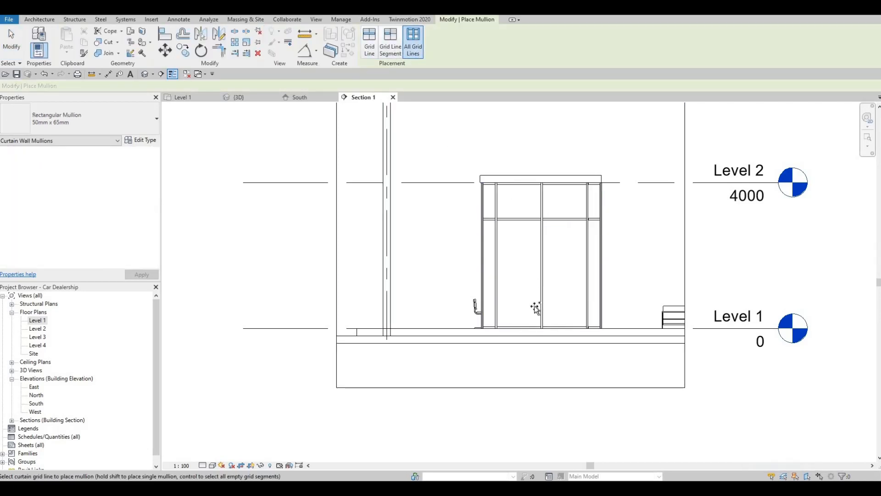
{"action": "scroll", "coordinate": [528, 330], "scroll_direction": "up", "scroll_amount": 3}
{"action": "key", "text": "Escape"}
{"action": "key", "text": "Escape"}
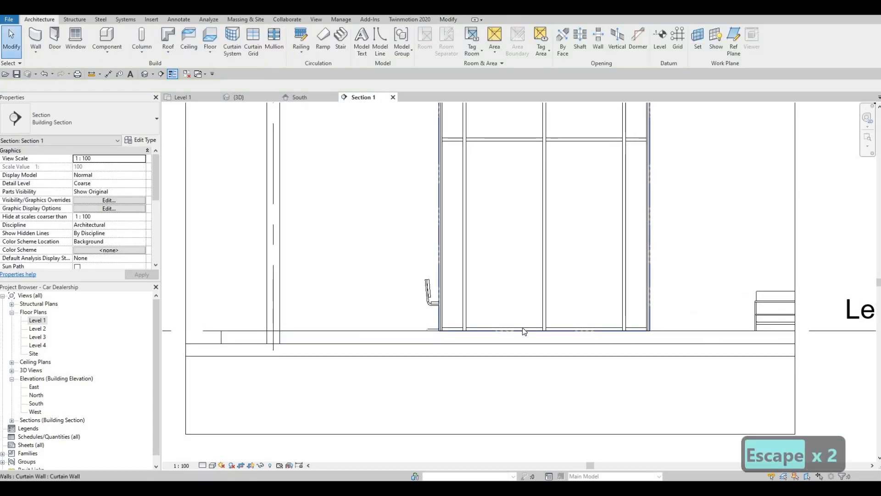
Delete the two floor-level mullions beneath the wide central bays of the vestibule's inner curtain wall.
{"action": "key", "text": "Tab"}
{"action": "key", "text": "Tab"}
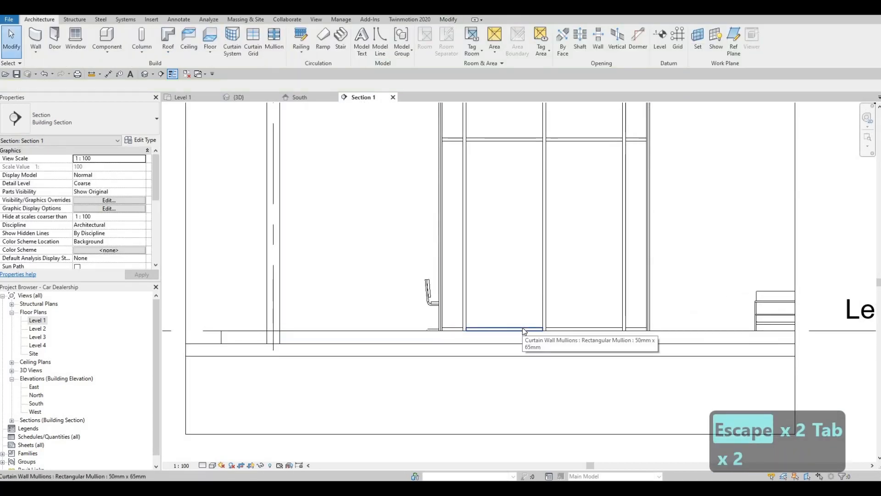
{"action": "left_click", "coordinate": [521, 329]}
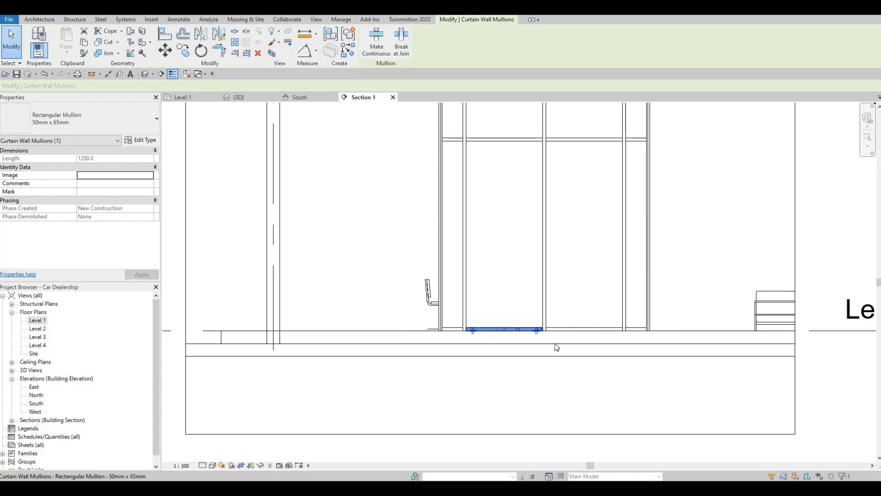
{"action": "key", "text": "Delete"}
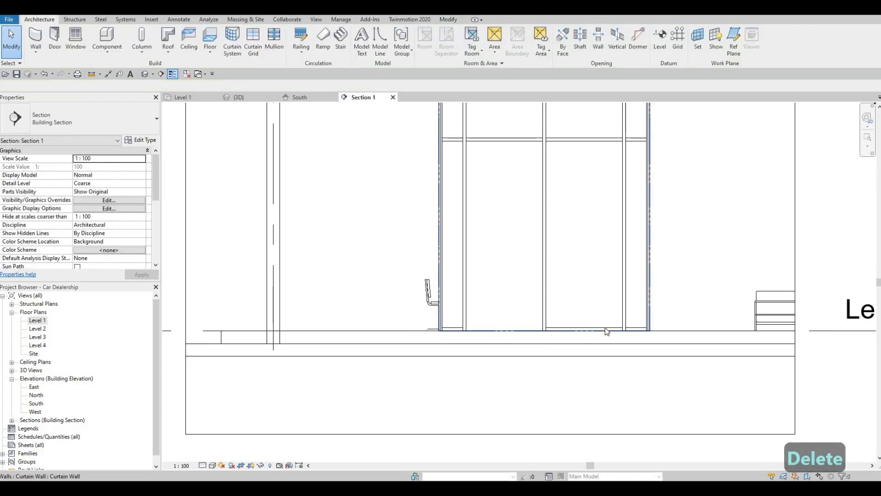
{"action": "key", "text": "Tab"}
{"action": "key", "text": "Tab"}
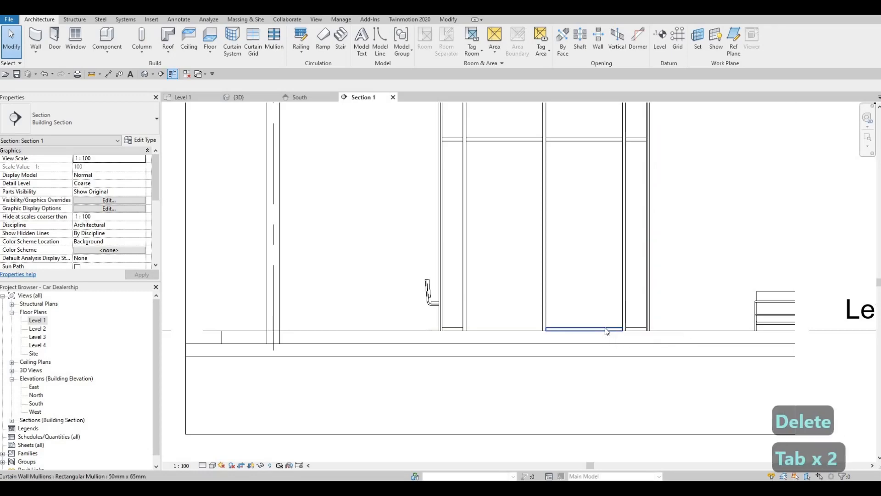
{"action": "left_click", "coordinate": [607, 331]}
{"action": "key", "text": "Delete"}
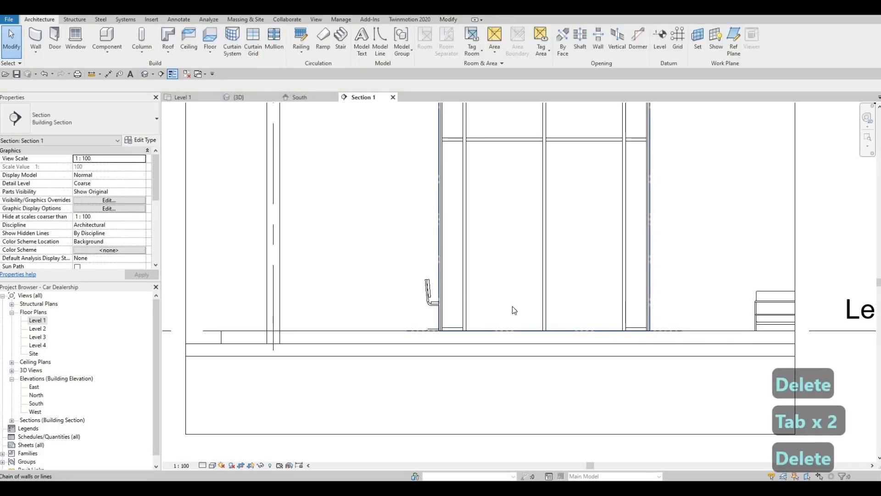
{"action": "scroll", "coordinate": [514, 304], "scroll_direction": "down", "scroll_amount": 1}
{"action": "key", "text": "Escape"}
{"action": "key", "text": "Escape"}
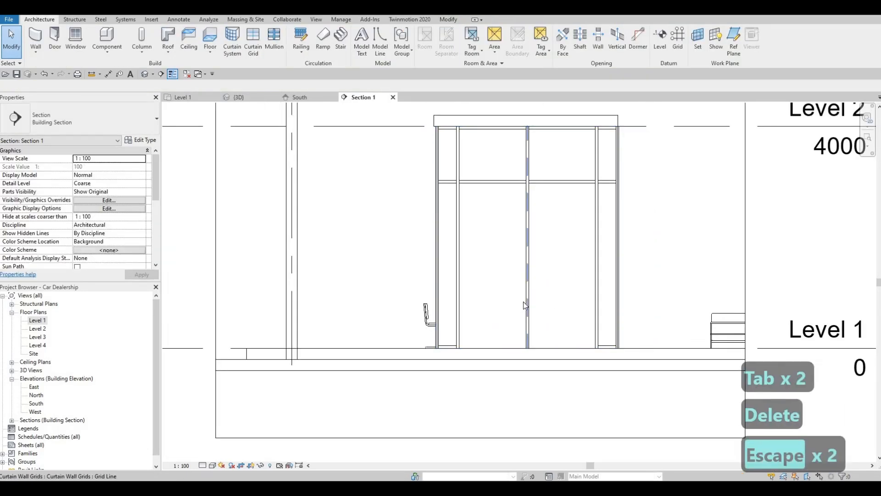
Replace the glazed panel in the left wide bay of the vestibule's inner curtain wall with M_Door-Curtain-Wall-Single-Glass.
{"action": "key", "text": "Tab"}
{"action": "key", "text": "Tab"}
{"action": "left_click", "coordinate": [524, 305]}
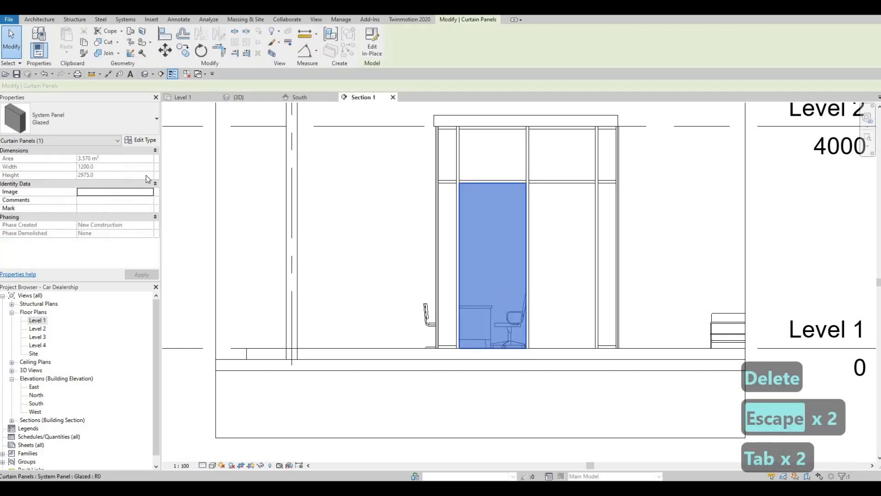
{"action": "left_click", "coordinate": [80, 119]}
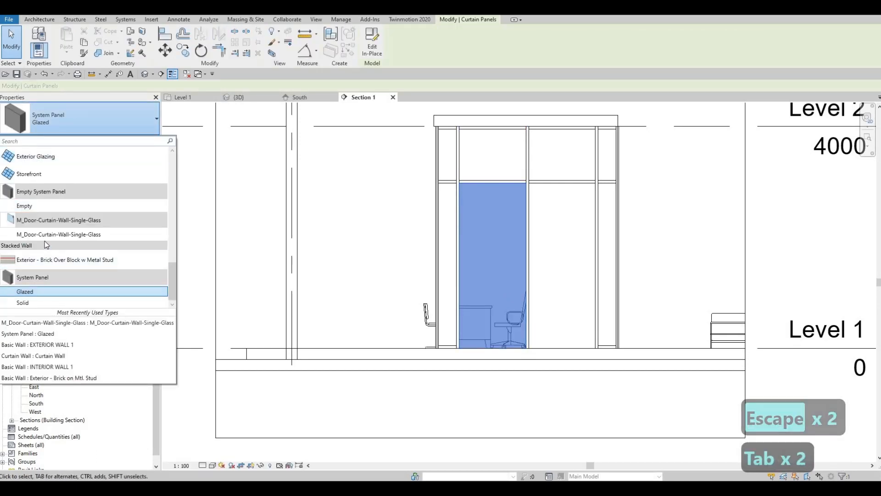
{"action": "left_click", "coordinate": [58, 234]}
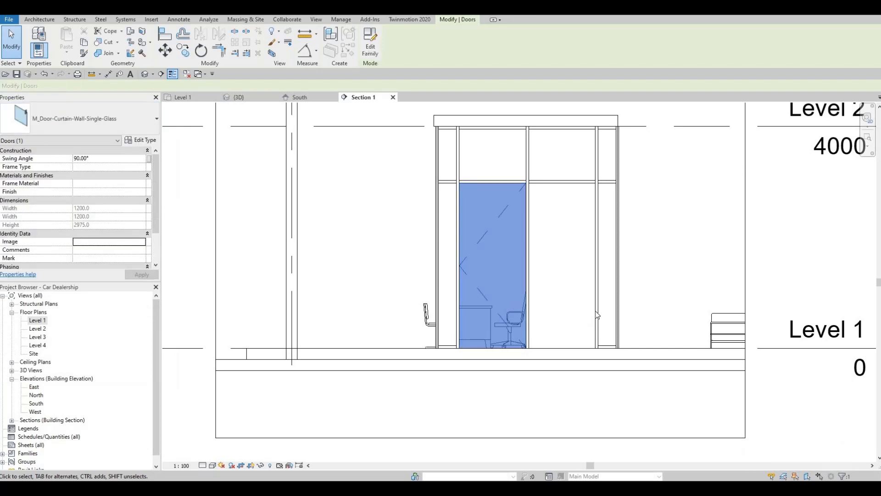
{"action": "key", "text": "Escape"}
{"action": "key", "text": "Escape"}
Swap the right wide bay's lower glazed panel in the vestibule's inner curtain wall for an M_Door-Curtain-Wall-Single-Glass door.
{"action": "key", "text": "Tab"}
{"action": "key", "text": "Tab"}
{"action": "key", "text": "Tab"}
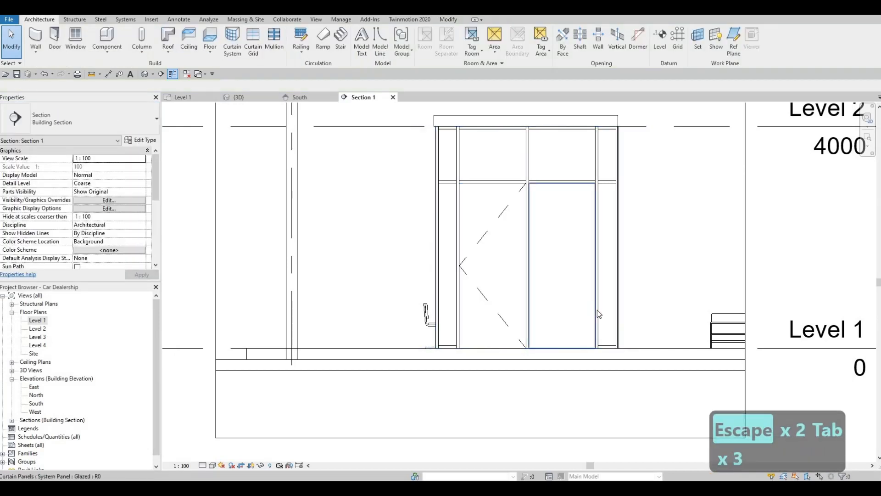
{"action": "left_click", "coordinate": [596, 310]}
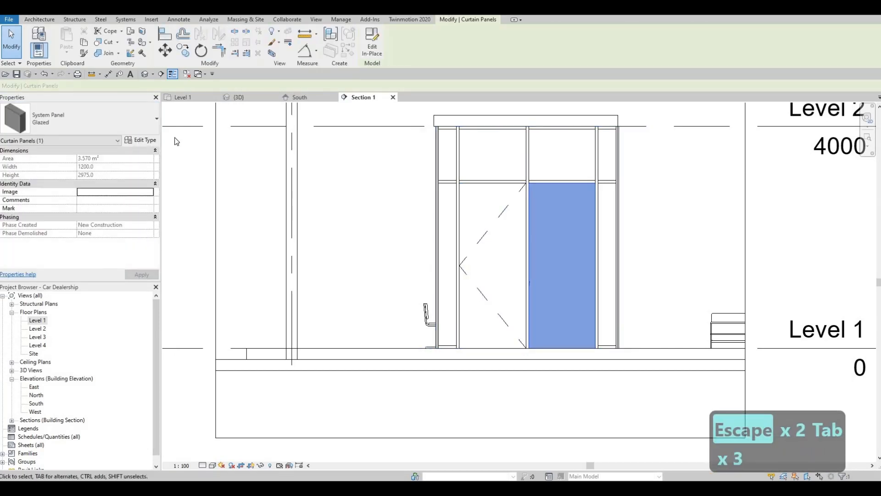
{"action": "left_click", "coordinate": [114, 118]}
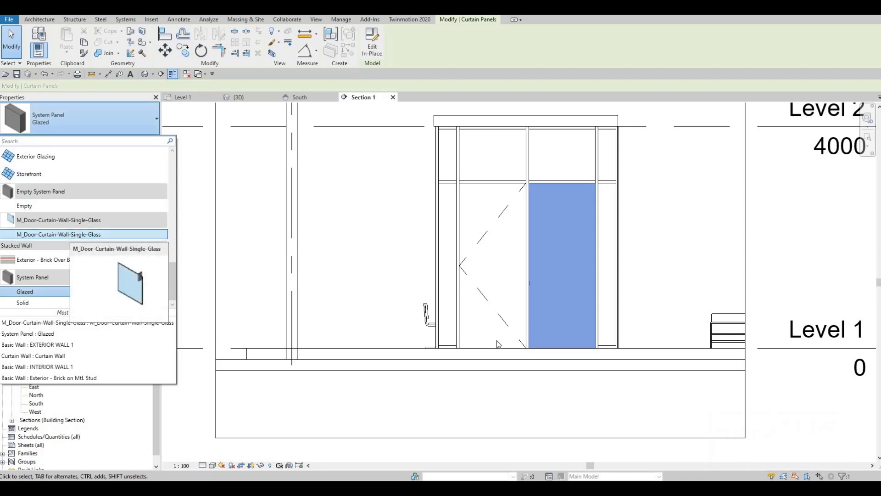
{"action": "key", "text": "Return"}
{"action": "key", "text": "Escape"}
{"action": "key", "text": "Escape"}
{"action": "key", "text": "Escape"}
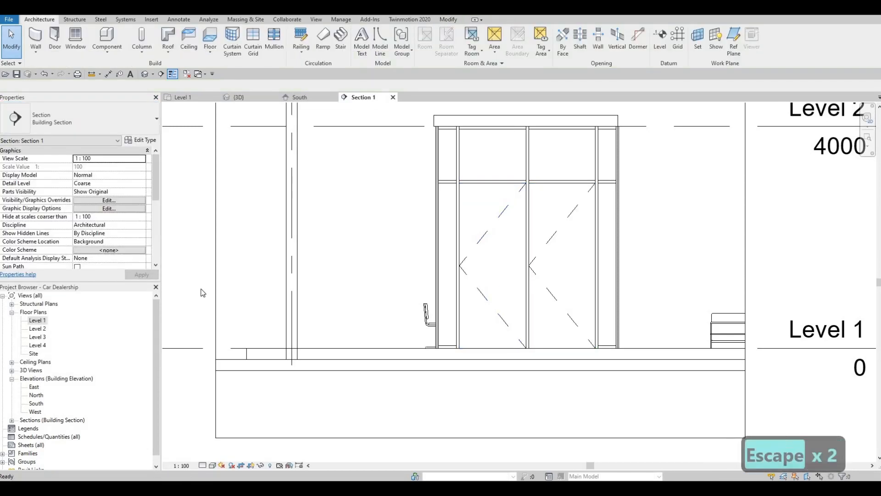
In the Level 1 floor plan, flip the hinge side of the vestibule's upper inner door so both doors form a double-door pair.
{"action": "left_click", "coordinate": [183, 97]}
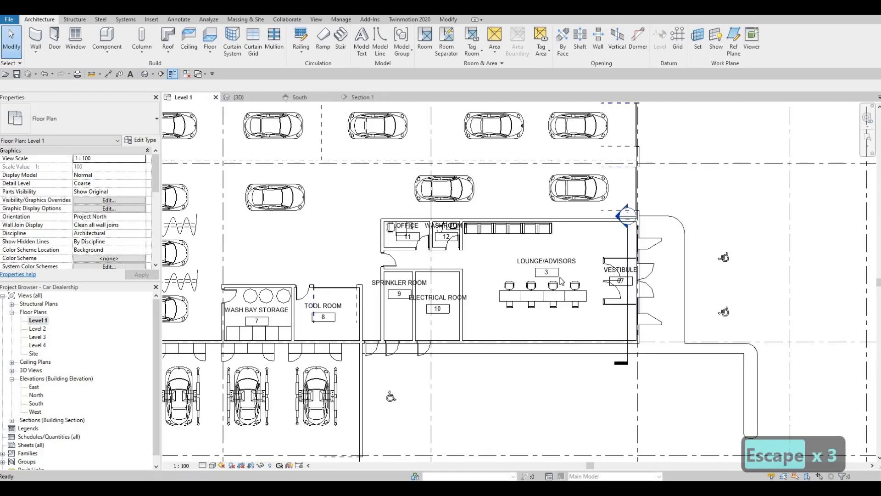
{"action": "scroll", "coordinate": [627, 261], "scroll_direction": "up", "scroll_amount": 2}
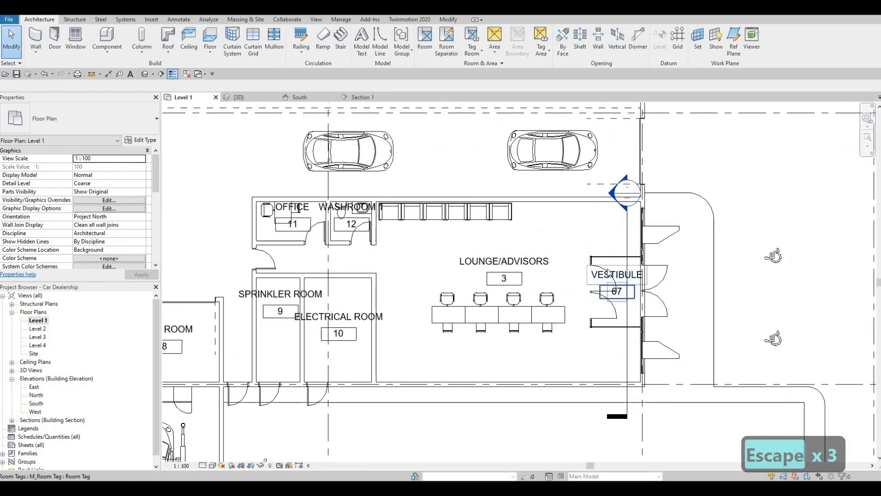
{"action": "left_click", "coordinate": [608, 274]}
{"action": "scroll", "coordinate": [604, 273], "scroll_direction": "up", "scroll_amount": 2}
{"action": "key", "text": "Escape"}
{"action": "key", "text": "Escape"}
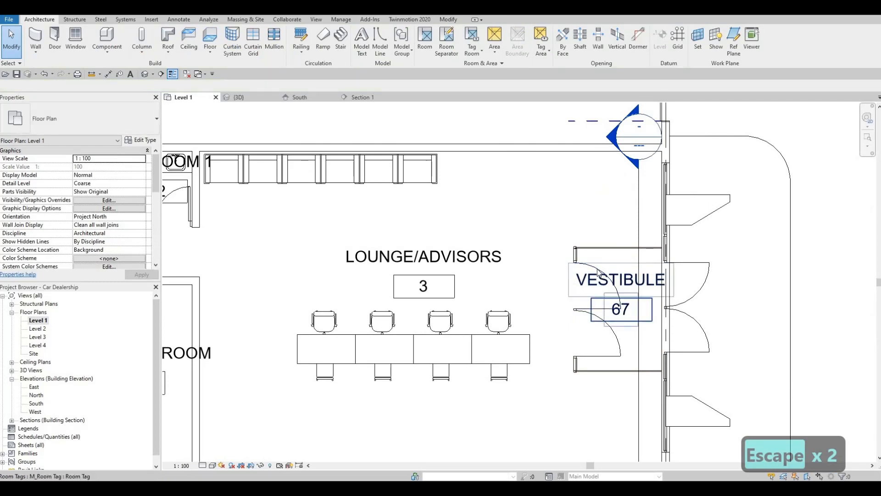
{"action": "left_click", "coordinate": [596, 293]}
{"action": "key", "text": "Escape"}
{"action": "key", "text": "Escape"}
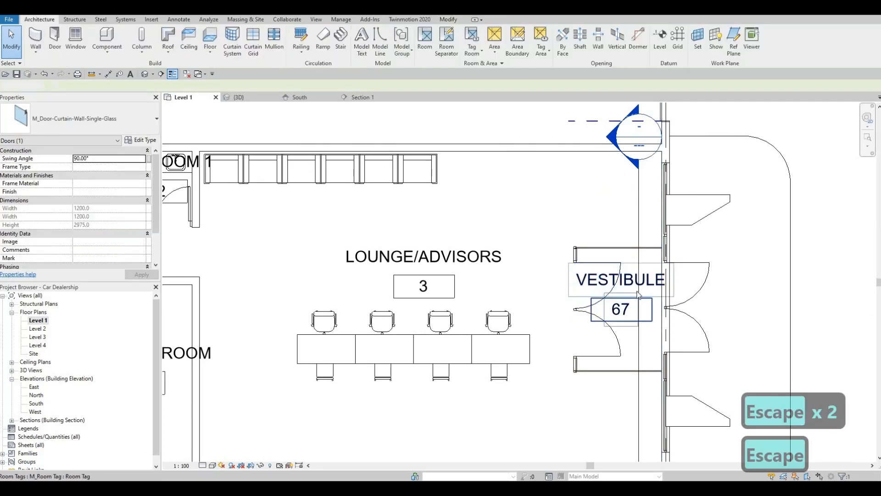
Delete the section line that runs through vestibule 67 in the Level 1 floor plan.
{"action": "scroll", "coordinate": [618, 305], "scroll_direction": "down", "scroll_amount": 3}
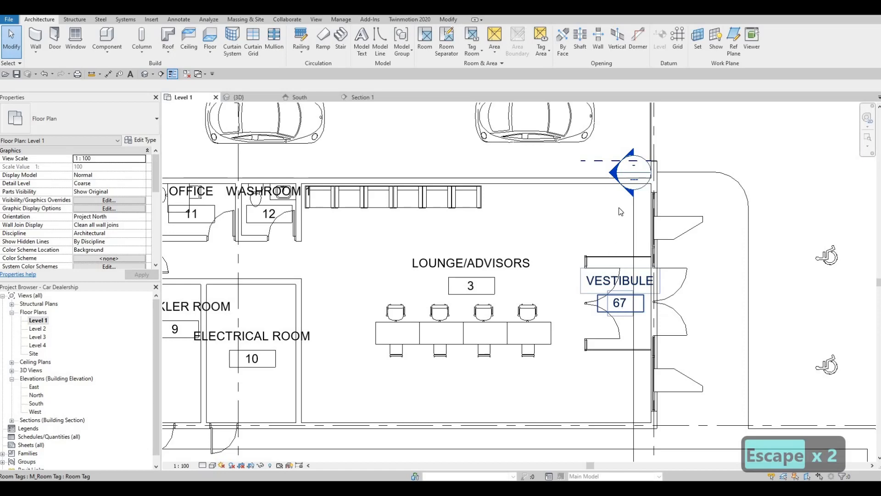
{"action": "scroll", "coordinate": [621, 212], "scroll_direction": "down", "scroll_amount": 2}
{"action": "key", "text": "Escape"}
{"action": "key", "text": "Escape"}
{"action": "left_click", "coordinate": [616, 193]}
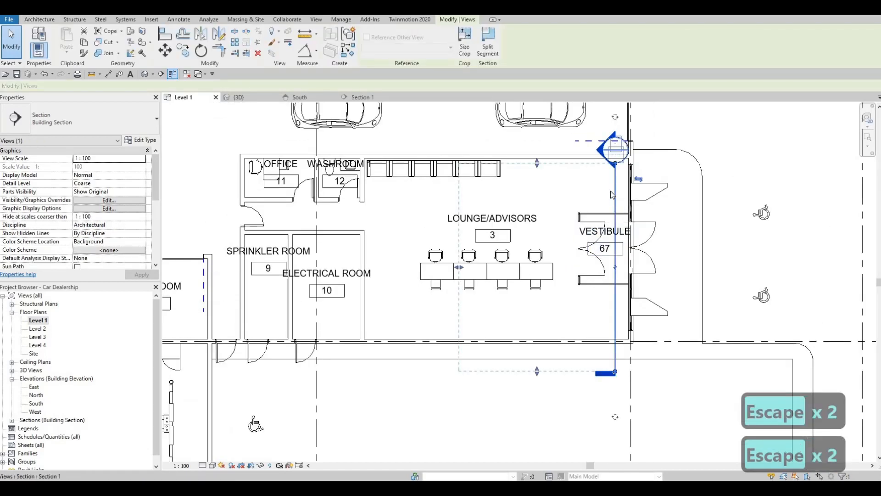
{"action": "key", "text": "Delete"}
{"action": "left_click", "coordinate": [491, 277]}
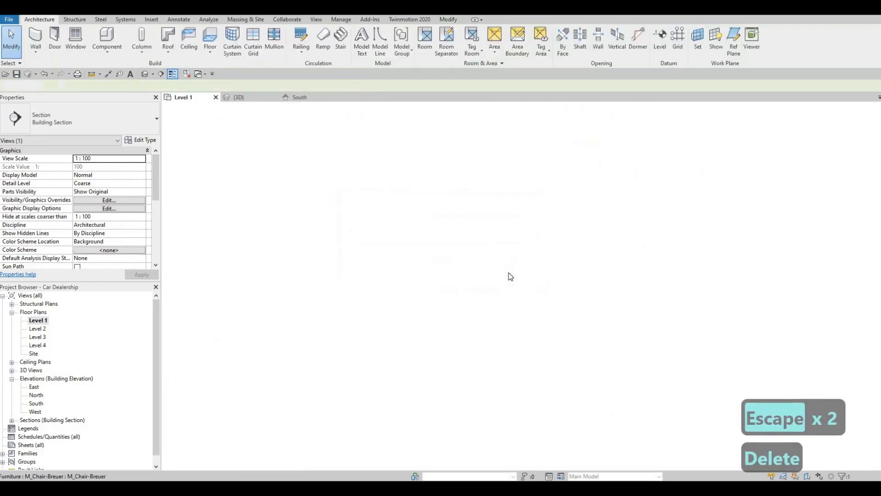
{"action": "key", "text": "Escape"}
Draw a building section horizontally across vestibule 66, extending slightly past both of its side walls.
{"action": "scroll", "coordinate": [508, 276], "scroll_direction": "down", "scroll_amount": 4}
{"action": "middle_click_drag", "start_coordinate": [498, 261], "coordinate": [579, 104]}
{"action": "scroll", "coordinate": [560, 211], "scroll_direction": "down", "scroll_amount": 1}
{"action": "middle_click_drag", "start_coordinate": [584, 299], "coordinate": [564, 205]}
{"action": "scroll", "coordinate": [637, 300], "scroll_direction": "up", "scroll_amount": 2}
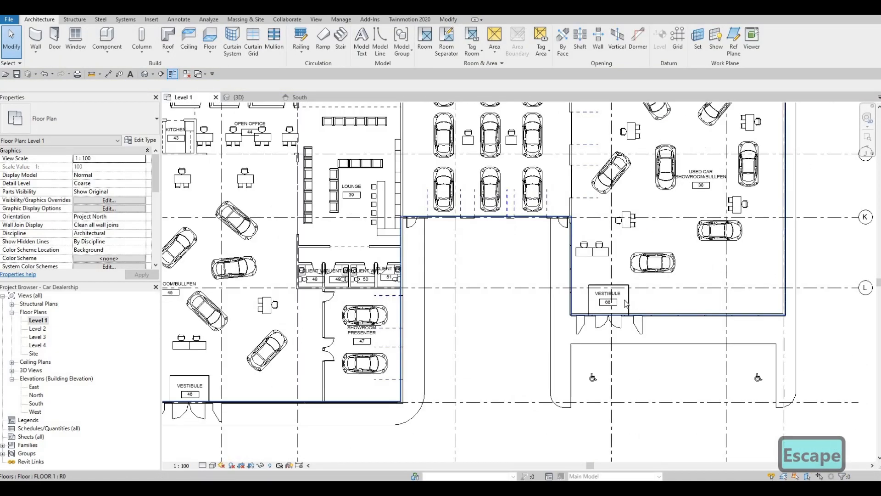
{"action": "scroll", "coordinate": [639, 301], "scroll_direction": "up", "scroll_amount": 4}
{"action": "scroll", "coordinate": [507, 258], "scroll_direction": "down", "scroll_amount": 3}
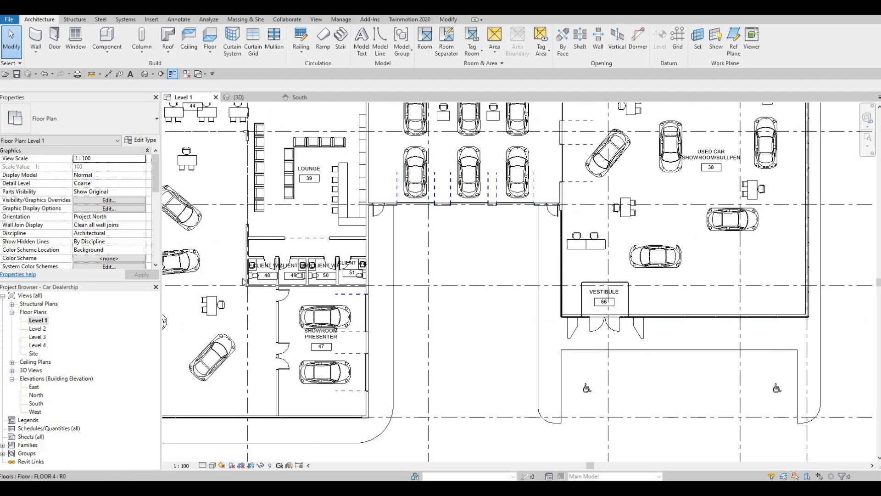
{"action": "scroll", "coordinate": [257, 299], "scroll_direction": "up", "scroll_amount": 1}
{"action": "middle_click_drag", "start_coordinate": [257, 298], "coordinate": [224, 360]}
{"action": "scroll", "coordinate": [315, 356], "scroll_direction": "down", "scroll_amount": 1}
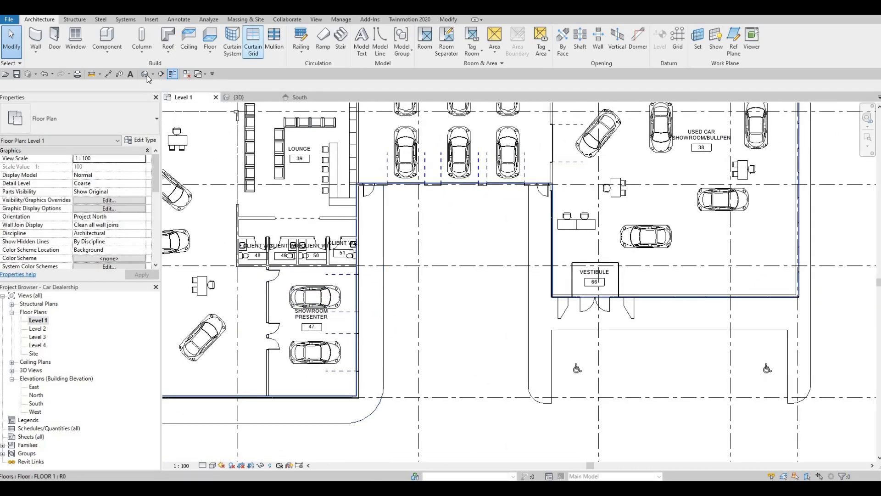
{"action": "left_click", "coordinate": [161, 75]}
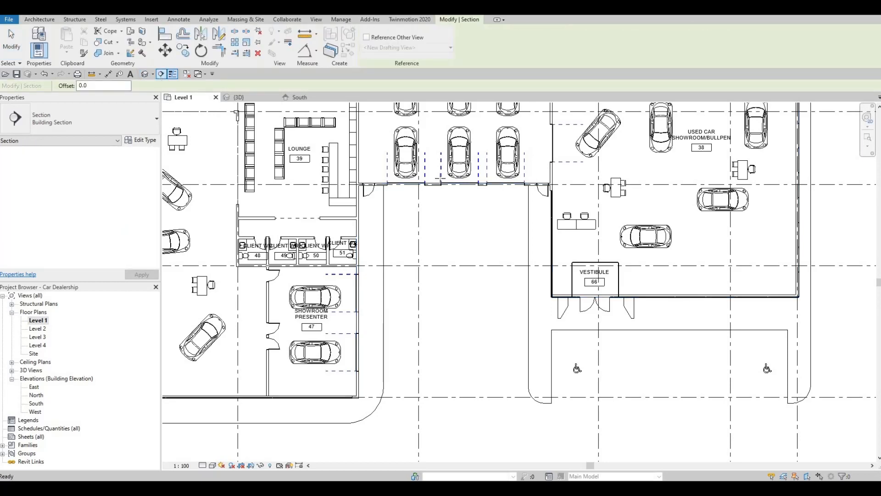
{"action": "scroll", "coordinate": [642, 288], "scroll_direction": "up", "scroll_amount": 5}
{"action": "left_click", "coordinate": [684, 305]}
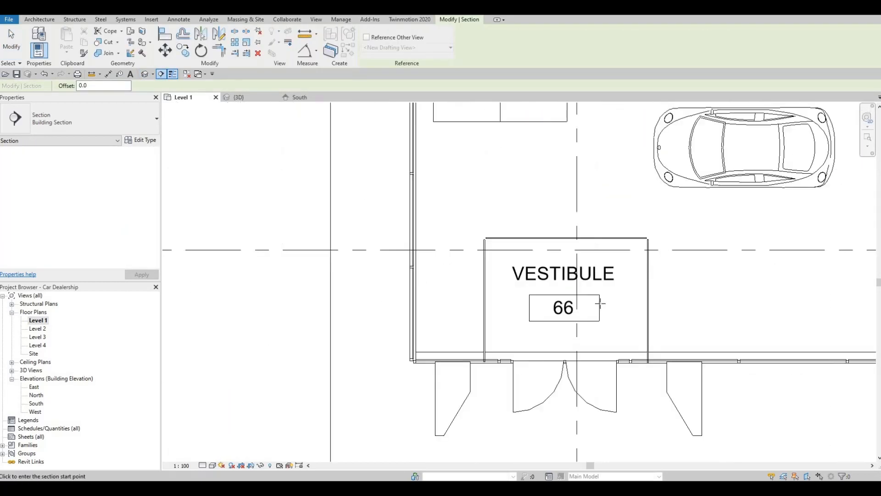
{"action": "left_click", "coordinate": [432, 303]}
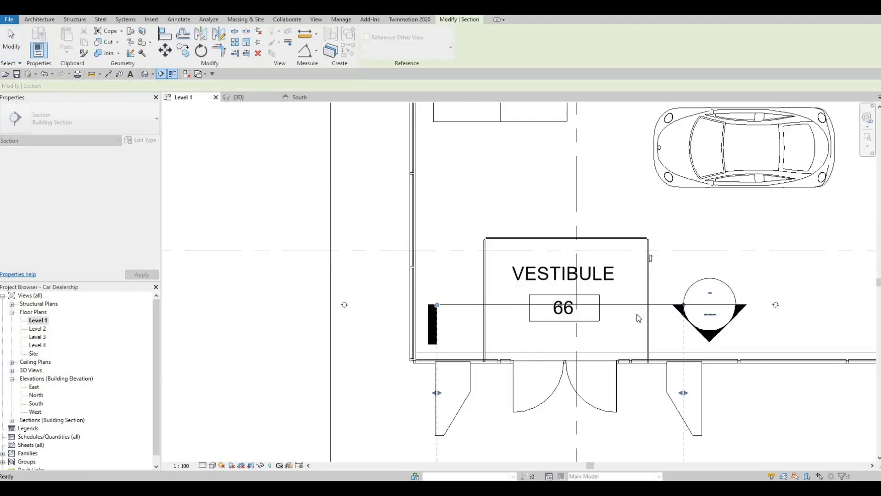
{"action": "key", "text": "Escape"}
{"action": "key", "text": "Escape"}
{"action": "key", "text": "Escape"}
Flip the section across vestibule 66 so it looks into the showroom, and open its section view.
{"action": "left_click", "coordinate": [658, 304]}
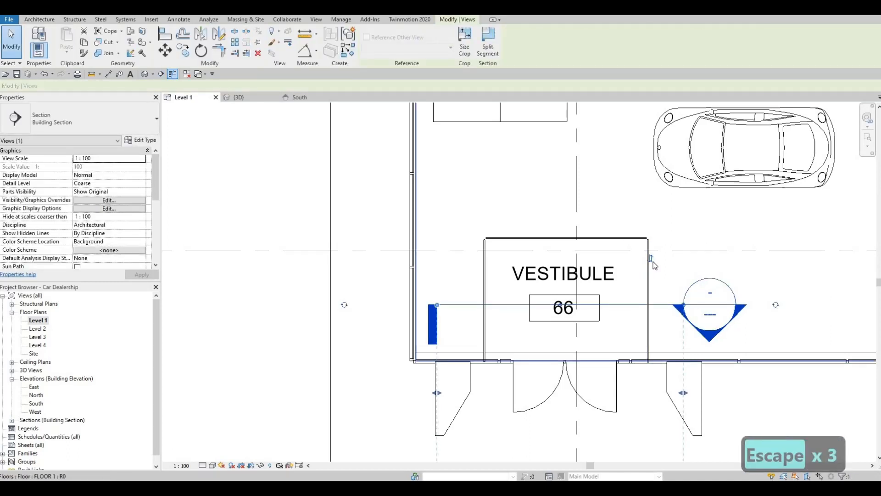
{"action": "left_click", "coordinate": [698, 274]}
{"action": "key", "text": "Escape"}
{"action": "key", "text": "Escape"}
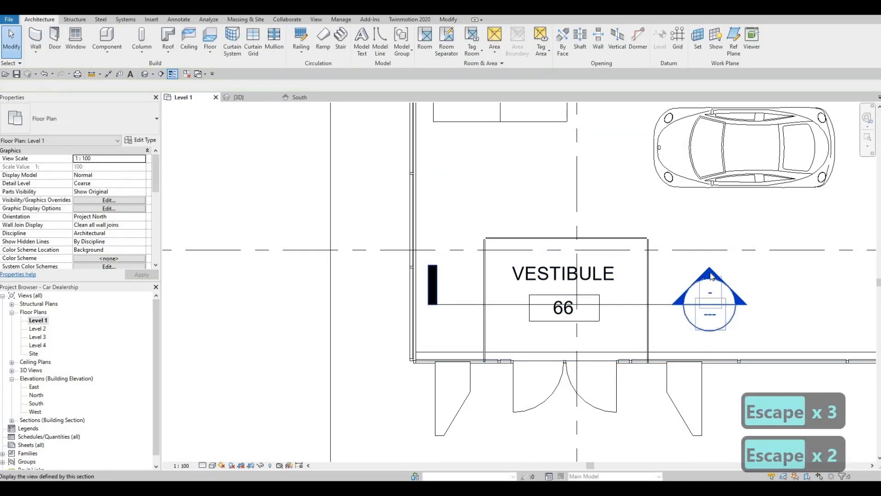
{"action": "double_click", "coordinate": [711, 278]}
{"action": "middle_click_drag", "start_coordinate": [636, 196], "coordinate": [690, 130]}
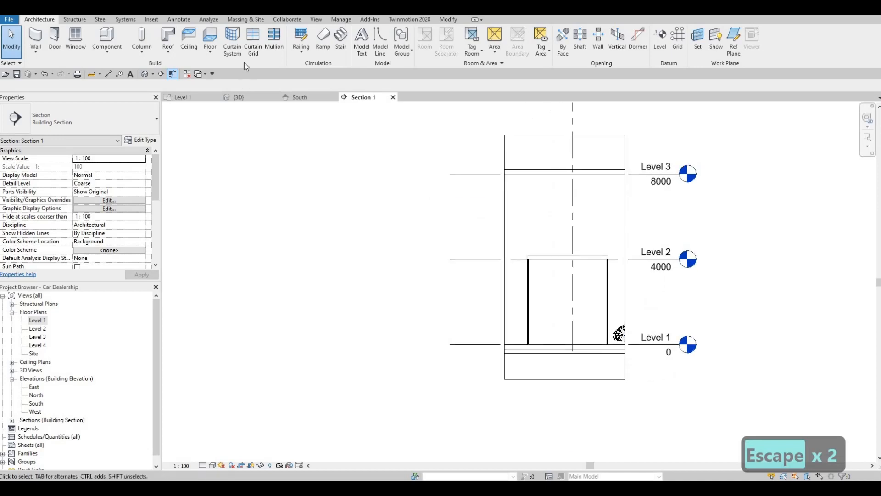
Divide the vestibule's curtain wall with a horizontal grid line 3000 above Level 1 and vertical grid lines 500 from each side.
{"action": "left_click", "coordinate": [255, 43]}
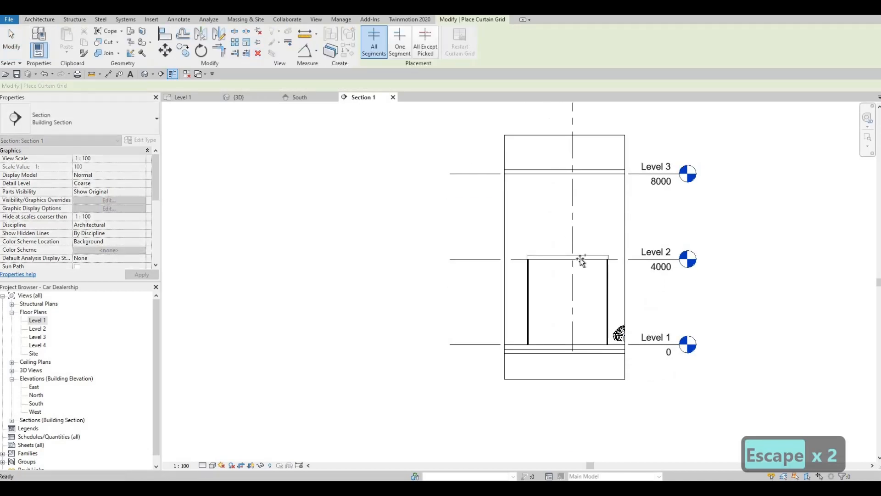
{"action": "scroll", "coordinate": [612, 264], "scroll_direction": "up", "scroll_amount": 4}
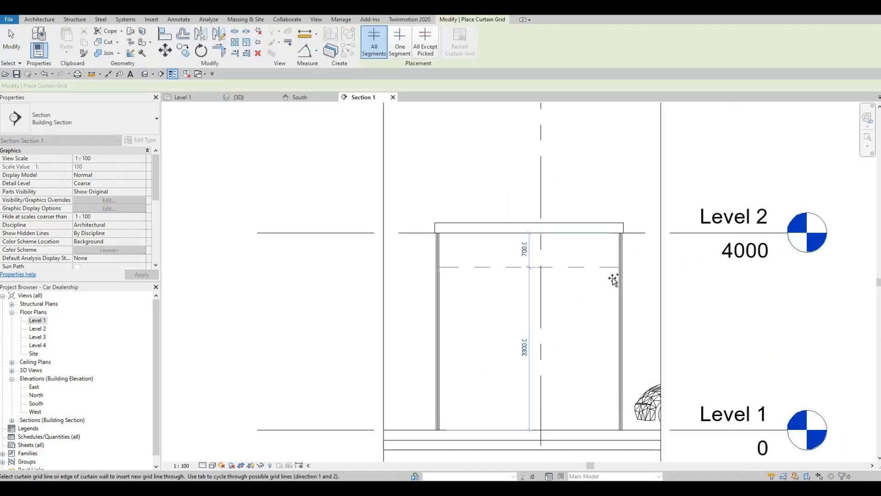
{"action": "left_click", "coordinate": [591, 280]}
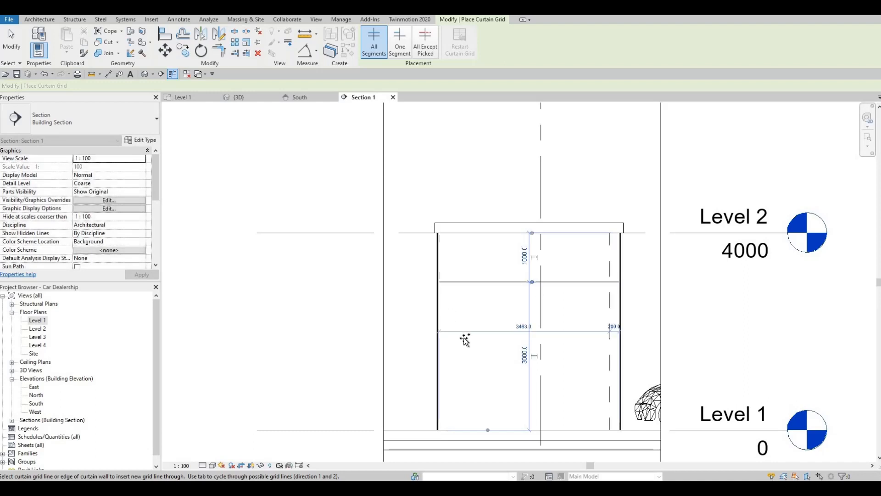
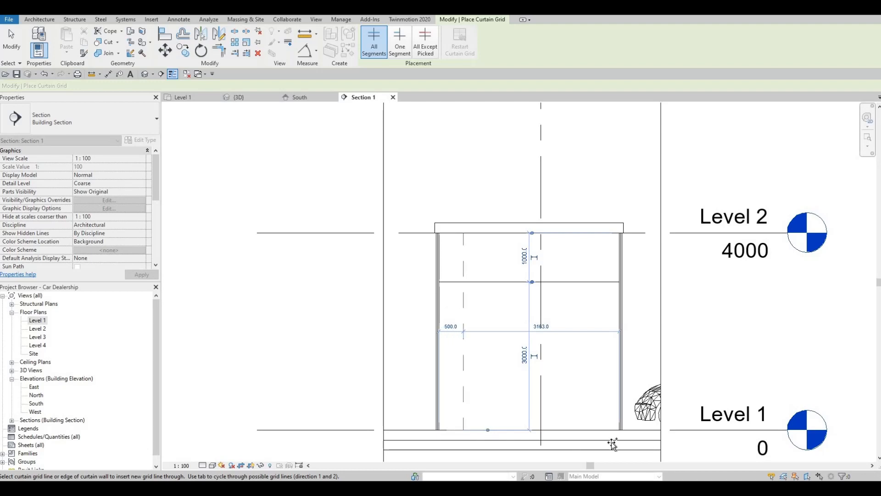
{"action": "left_click", "coordinate": [592, 434]}
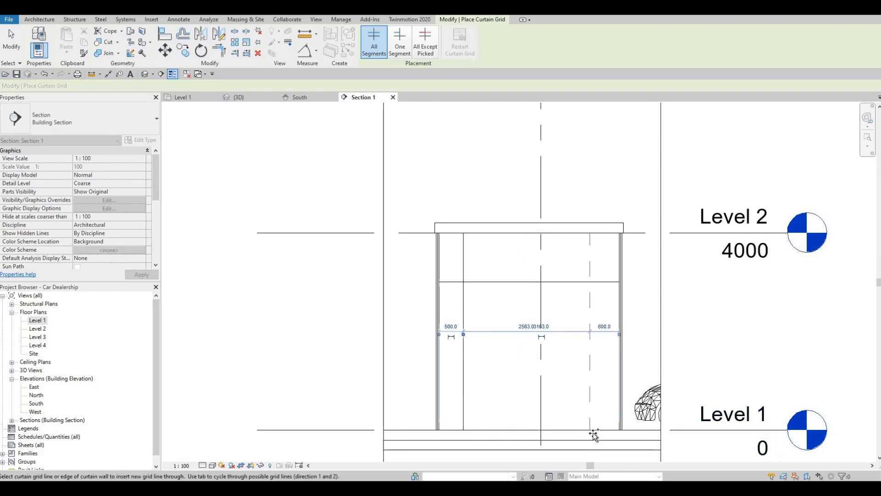
{"action": "left_click", "coordinate": [594, 430]}
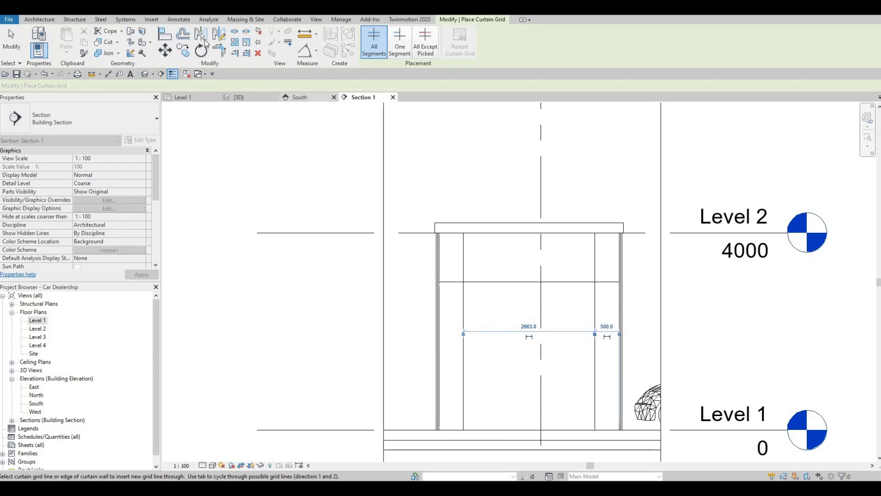
{"action": "key", "text": "Escape"}
{"action": "key", "text": "Escape"}
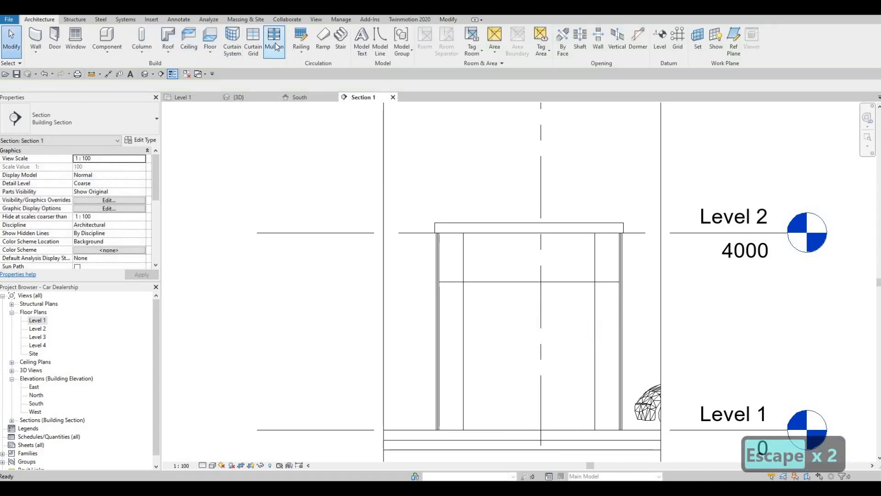
Place 50mm x 65mm rectangular mullions on all grid lines of the vestibule's curtain wall.
{"action": "left_click", "coordinate": [275, 42]}
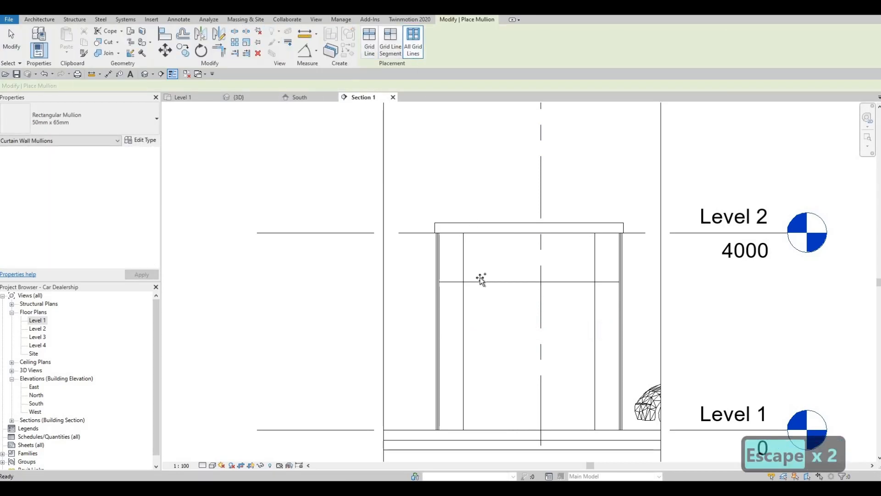
{"action": "left_click", "coordinate": [496, 339]}
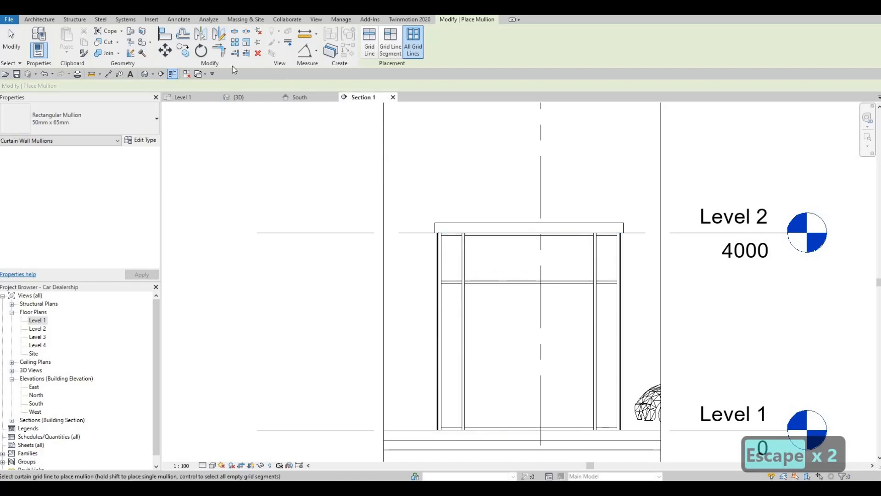
{"action": "key", "text": "Escape"}
{"action": "key", "text": "Escape"}
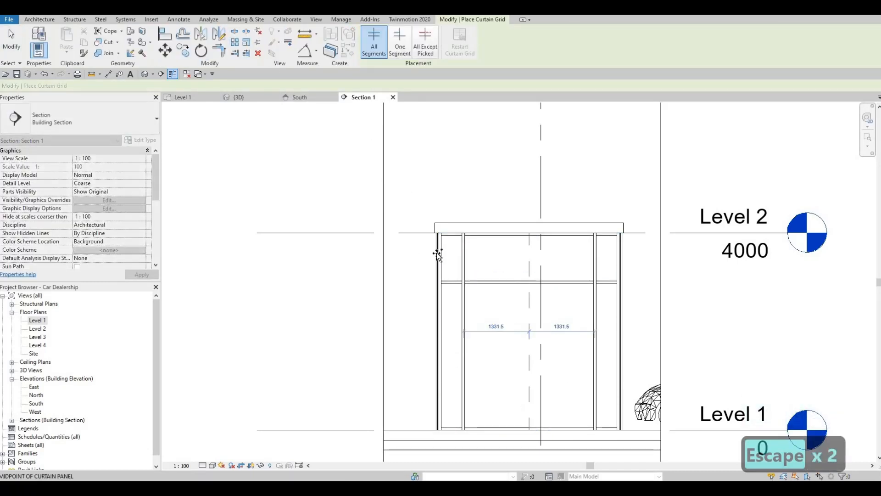
Add a vertical grid line at the midpoint of the central curtain panels and place a 50mm x 65mm mullion along it.
{"action": "key", "text": "Escape"}
{"action": "key", "text": "Escape"}
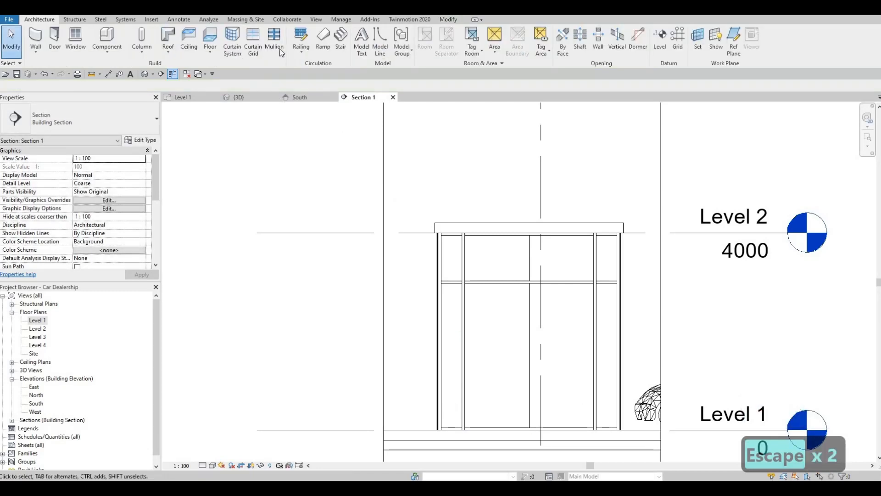
{"action": "left_click", "coordinate": [279, 50]}
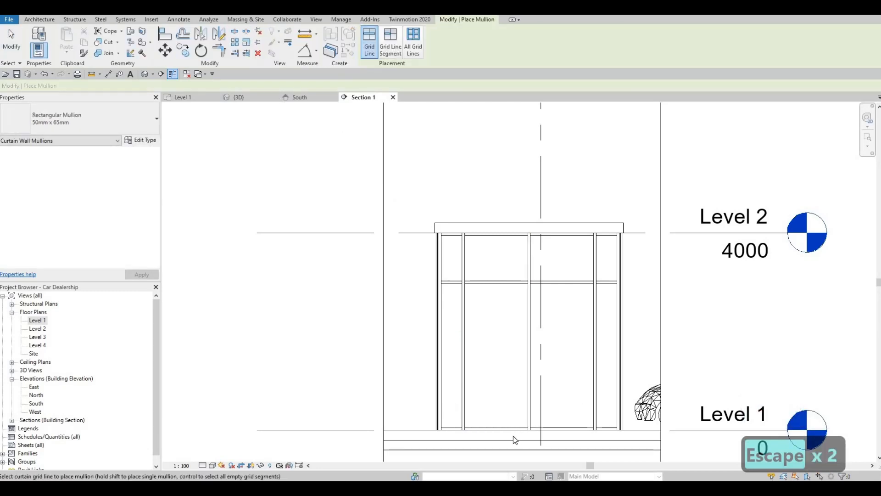
{"action": "key", "text": "Escape"}
{"action": "key", "text": "Escape"}
{"action": "key", "text": "Escape"}
Delete the bottom mullion below the left central curtain panel.
{"action": "key", "text": "Tab"}
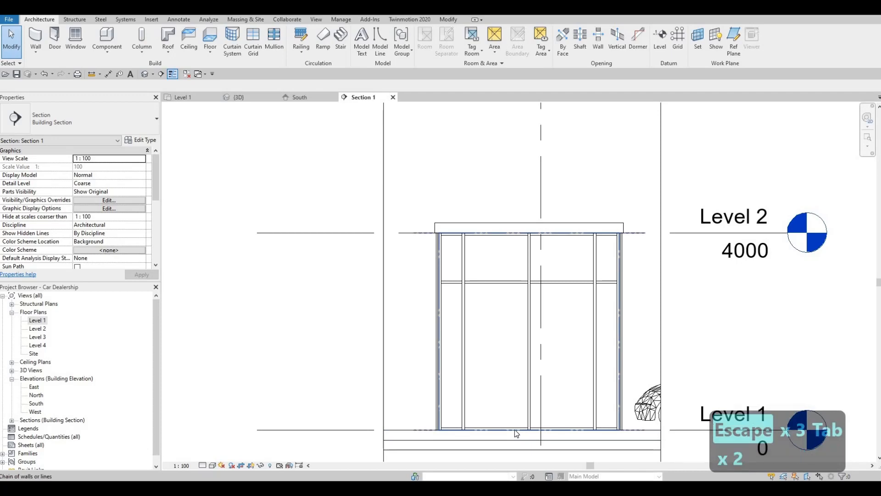
{"action": "key", "text": "Tab"}
{"action": "left_click", "coordinate": [514, 430]}
{"action": "key", "text": "Escape"}
{"action": "key", "text": "Escape"}
{"action": "scroll", "coordinate": [521, 427], "scroll_direction": "up", "scroll_amount": 3}
{"action": "key", "text": "Tab"}
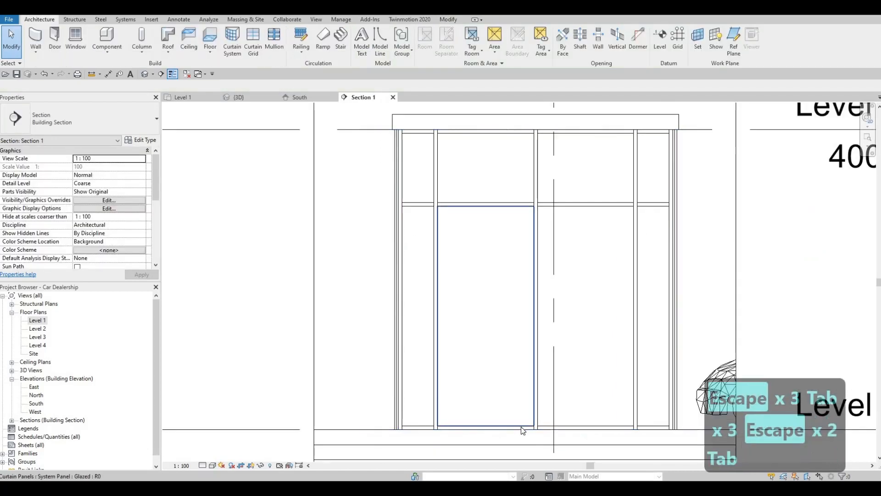
{"action": "key", "text": "Tab"}
{"action": "left_click", "coordinate": [522, 426]}
{"action": "key", "text": "Delete"}
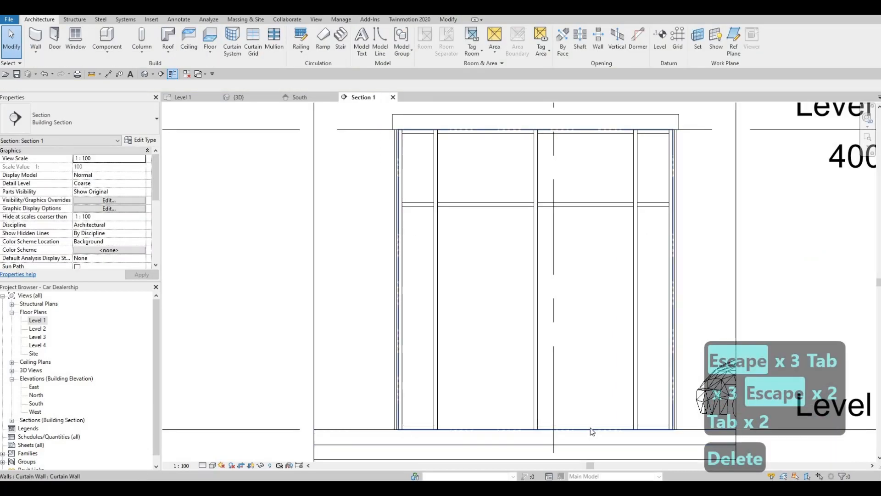
Delete the bottom mullion below the right central curtain panel.
{"action": "key", "text": "Tab"}
{"action": "key", "text": "Tab"}
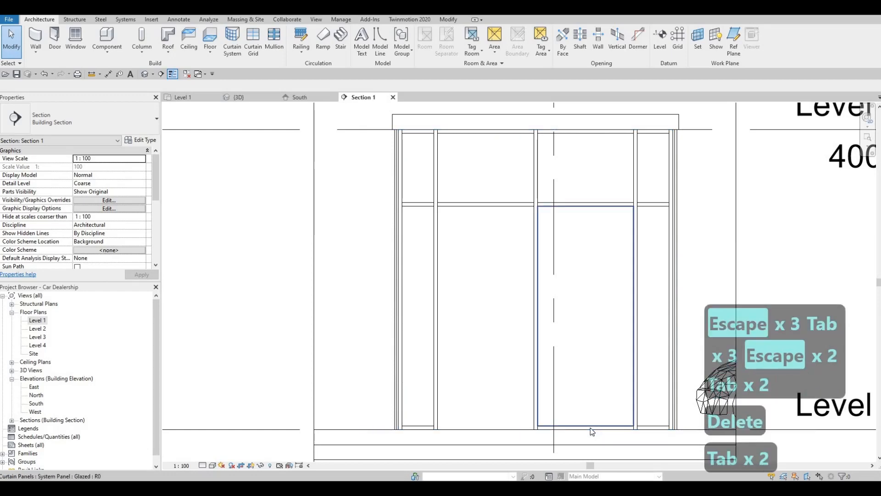
{"action": "key", "text": "Tab"}
{"action": "left_click", "coordinate": [591, 430]}
{"action": "key", "text": "Delete"}
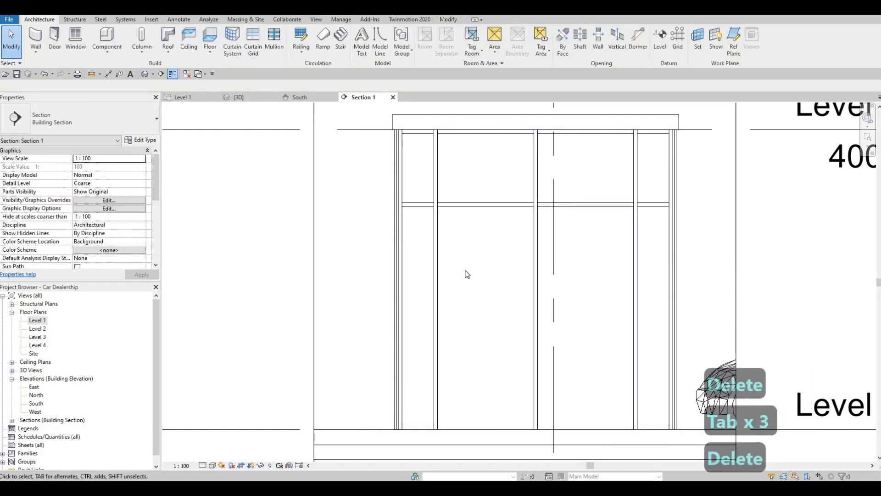
Change the lower left central glazed panel to the M_Door-Curtain-Wall-Single-Glass type.
{"action": "key", "text": "Tab"}
{"action": "key", "text": "Tab"}
{"action": "key", "text": "Tab"}
{"action": "key", "text": "Tab"}
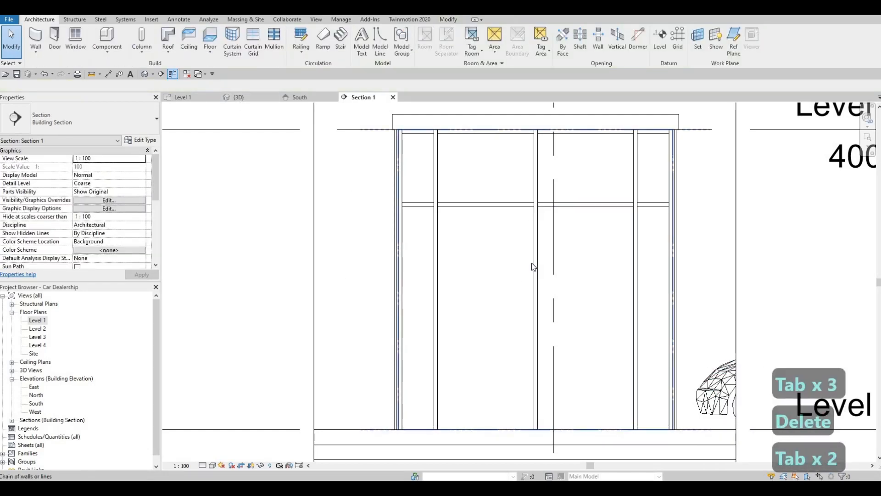
{"action": "left_click", "coordinate": [532, 267]}
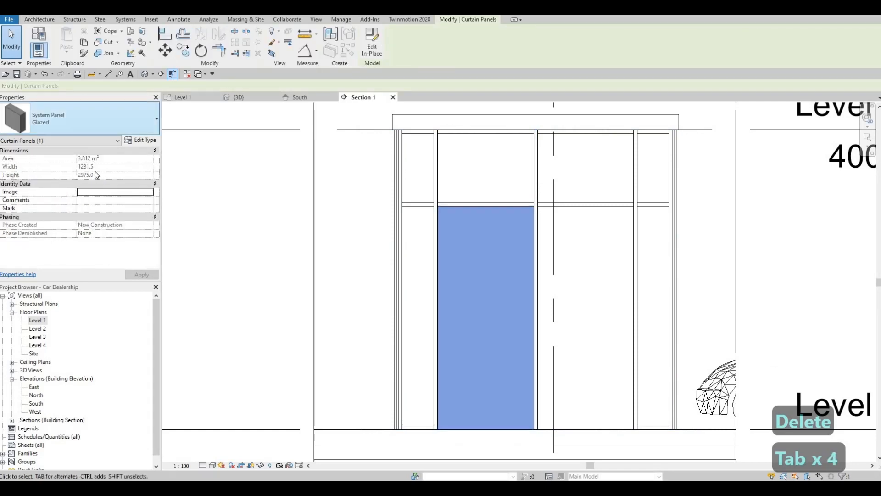
{"action": "left_click", "coordinate": [58, 123]}
{"action": "left_click", "coordinate": [58, 235]}
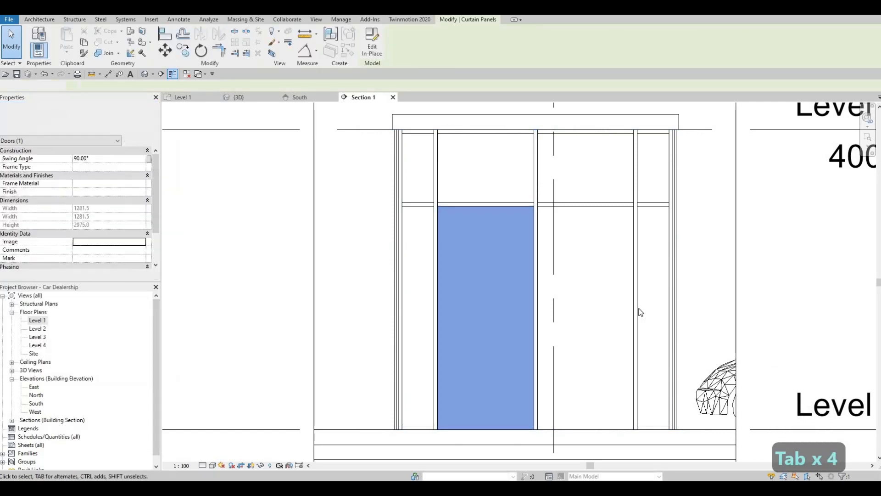
{"action": "key", "text": "Escape"}
{"action": "key", "text": "Escape"}
Change the lower right central glazed panel to the M_Door-Curtain-Wall-Single-Glass type.
{"action": "key", "text": "Tab"}
{"action": "key", "text": "Tab"}
{"action": "key", "text": "Tab"}
{"action": "key", "text": "Tab"}
{"action": "key", "text": "Tab"}
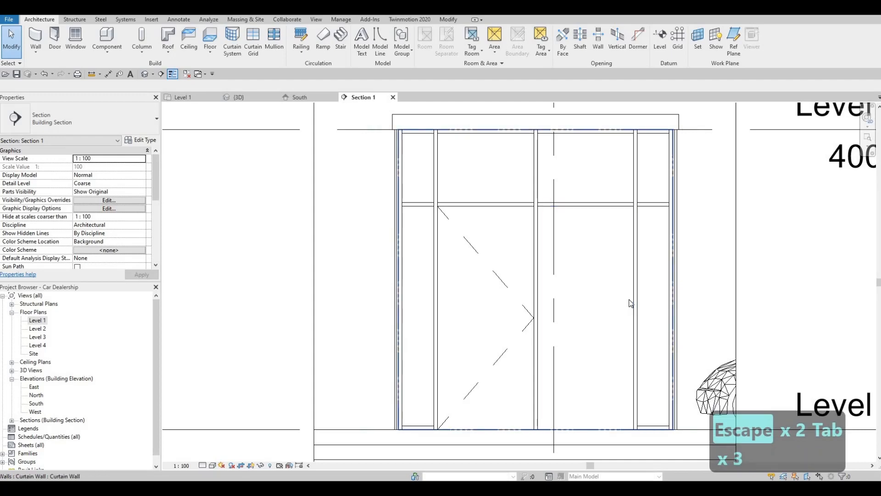
{"action": "left_click", "coordinate": [630, 302]}
{"action": "left_click", "coordinate": [111, 121]}
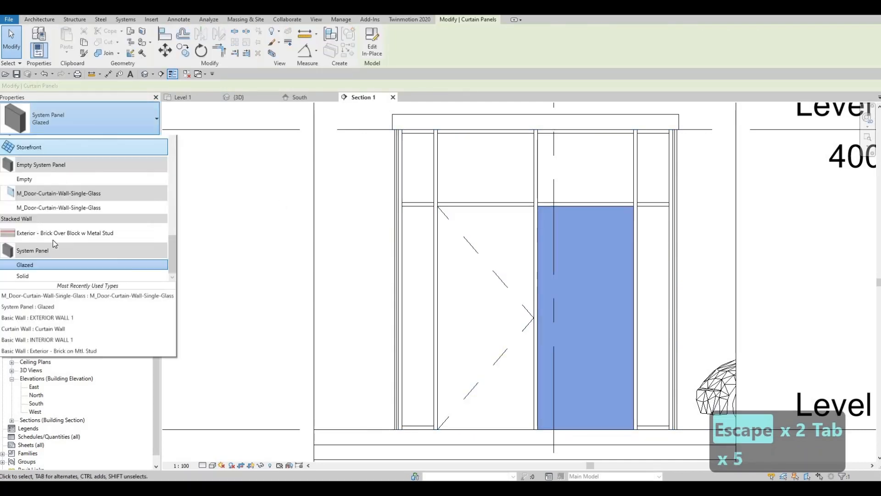
{"action": "left_click", "coordinate": [58, 235]}
{"action": "key", "text": "Escape"}
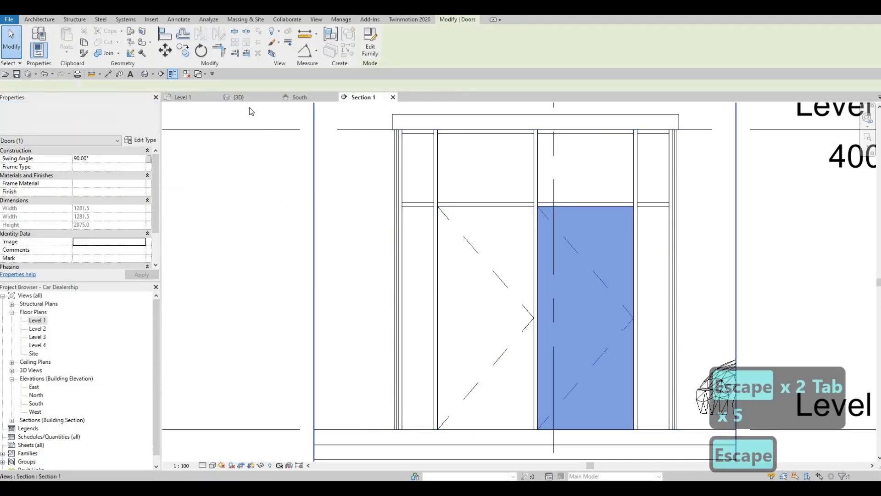
In the Level 1 plan, flip vestibule 66's inner glass doors to swing into the vestibule, with the left door hinged on its outer side.
{"action": "key", "text": "Escape"}
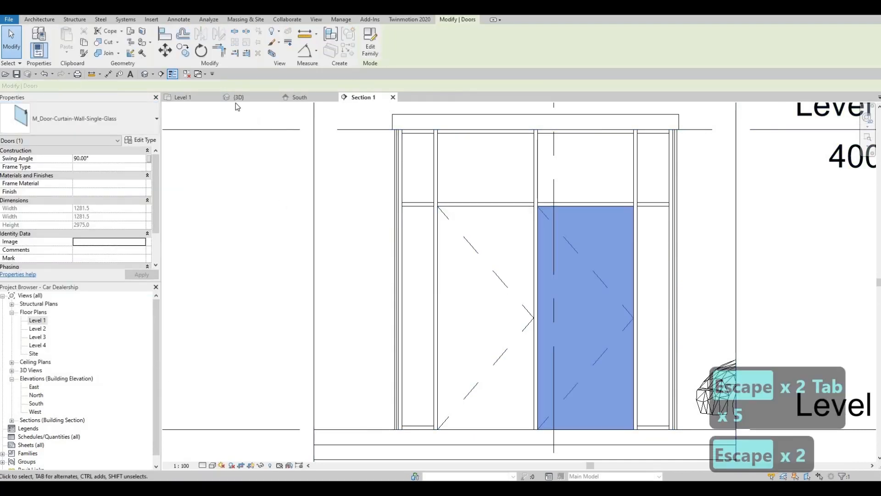
{"action": "left_click", "coordinate": [192, 97]}
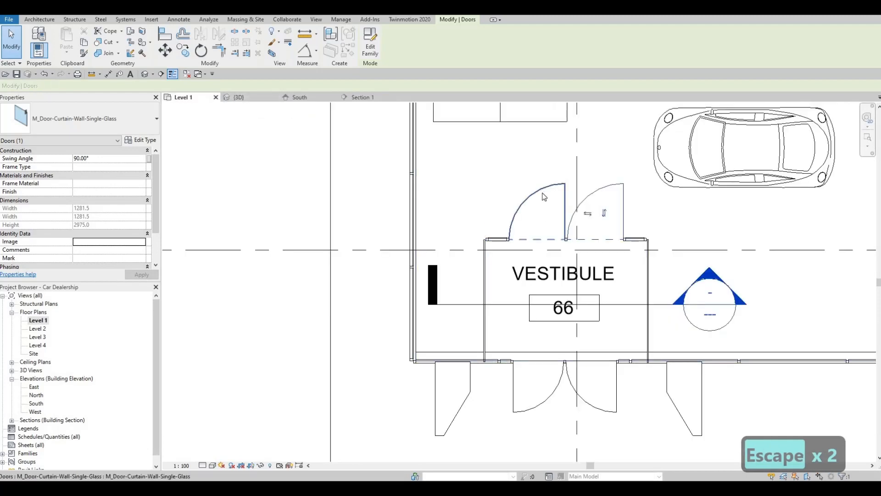
{"action": "key", "text": "Escape"}
{"action": "left_click", "coordinate": [527, 216]}
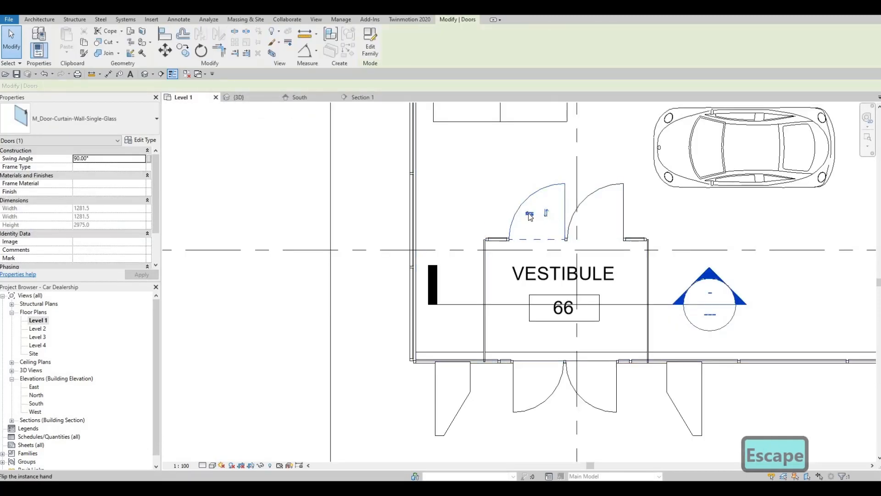
{"action": "left_click", "coordinate": [529, 215]}
{"action": "left_click", "coordinate": [596, 222]}
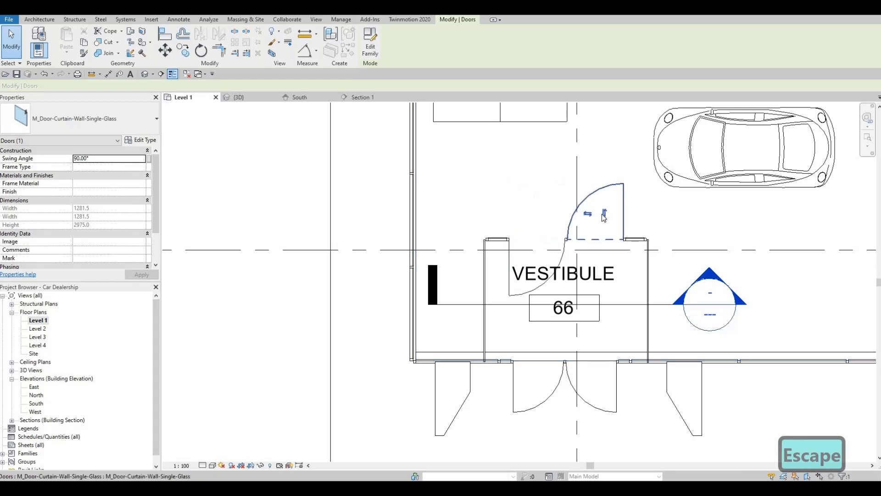
{"action": "key", "text": "Escape"}
{"action": "key", "text": "Escape"}
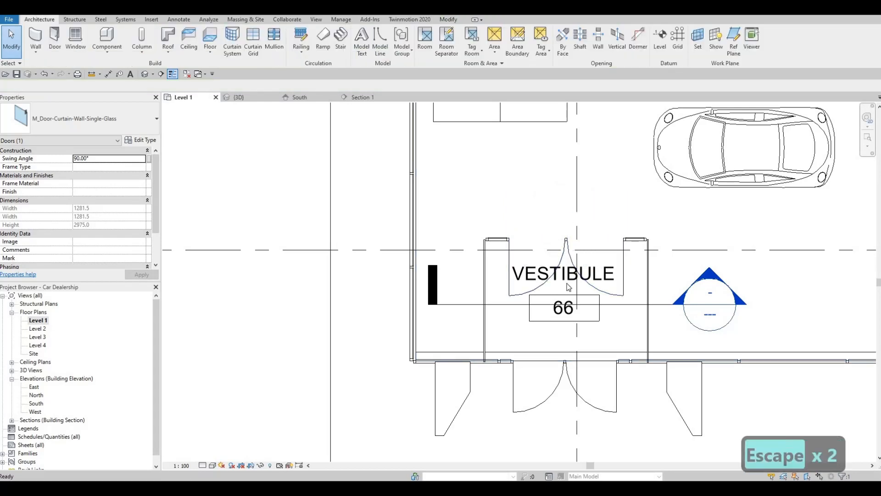
Move the building section line from vestibule 66 to cut across vestibule 46, looking toward its inner curtain wall.
{"action": "middle_click_drag", "start_coordinate": [569, 287], "coordinate": [603, 269]}
{"action": "scroll", "coordinate": [603, 269], "scroll_direction": "down", "scroll_amount": 2}
{"action": "middle_click_drag", "start_coordinate": [528, 305], "coordinate": [554, 294]}
{"action": "scroll", "coordinate": [724, 284], "scroll_direction": "down", "scroll_amount": 3}
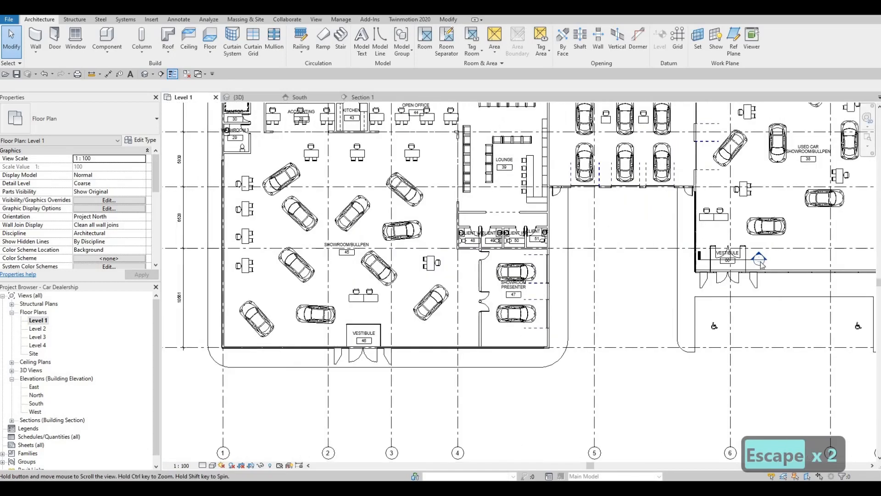
{"action": "left_click", "coordinate": [771, 261]}
{"action": "key", "text": "Escape"}
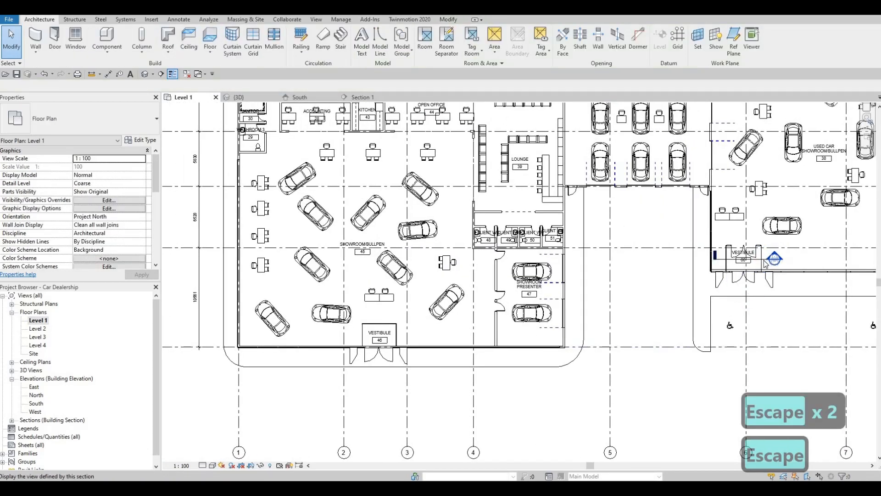
{"action": "scroll", "coordinate": [766, 266], "scroll_direction": "up", "scroll_amount": 3}
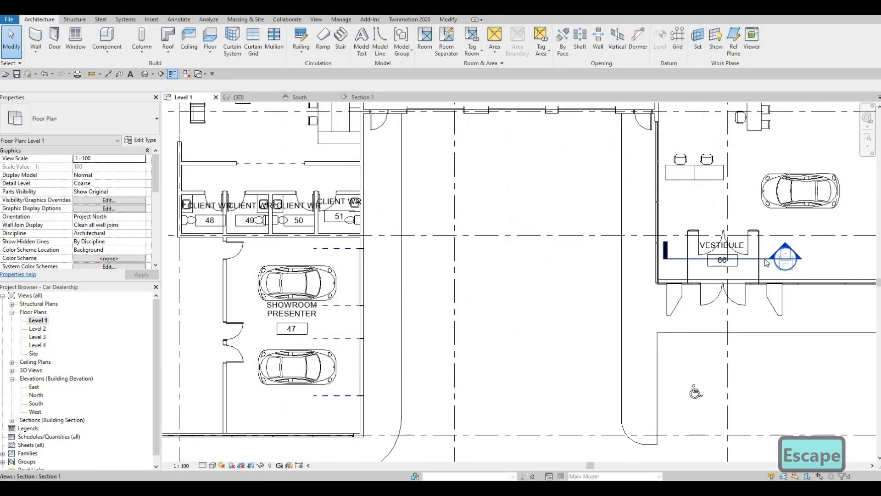
{"action": "left_click", "coordinate": [754, 260]}
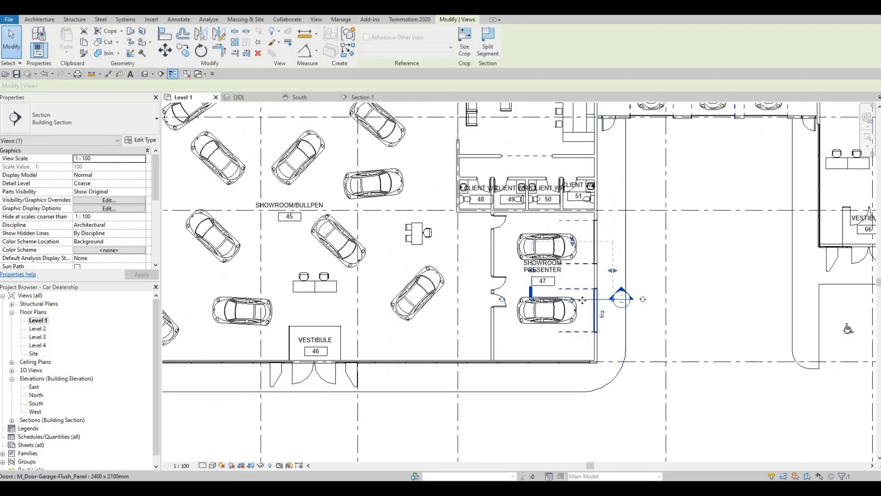
{"action": "left_click_drag", "start_coordinate": [582, 300], "coordinate": [342, 339]}
{"action": "key", "text": "Escape"}
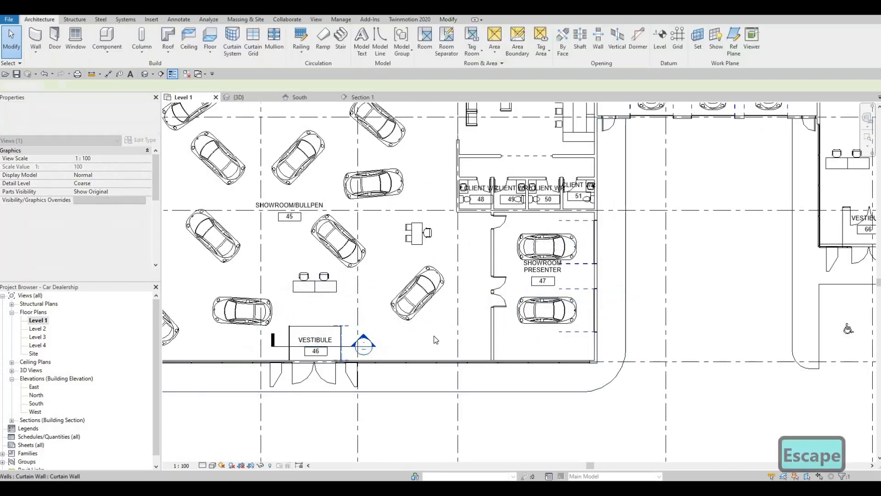
{"action": "middle_click_drag", "start_coordinate": [279, 349], "coordinate": [396, 338]}
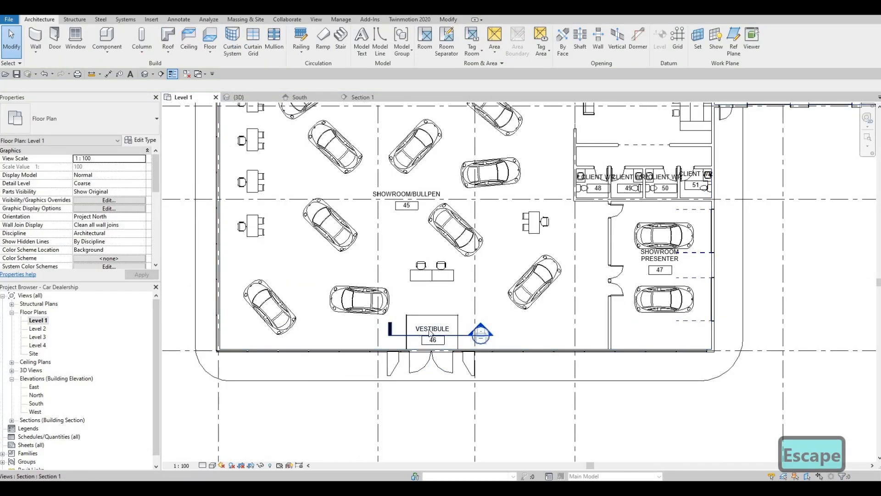
{"action": "key", "text": "Escape"}
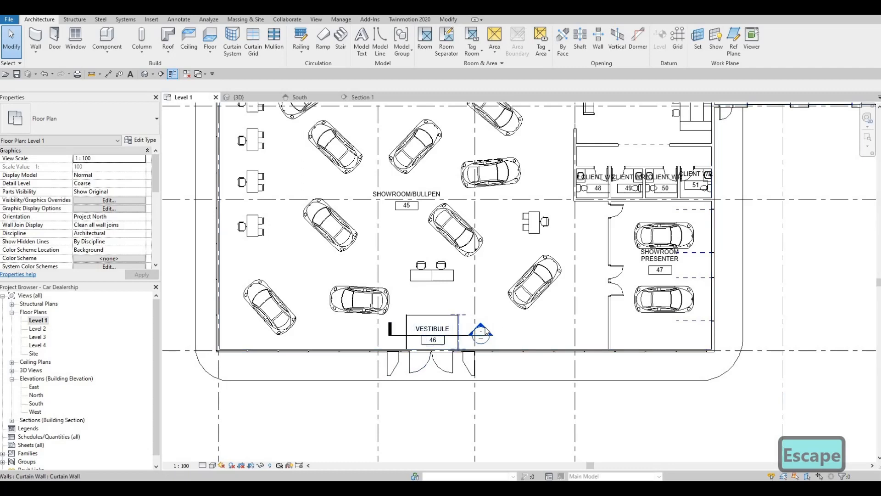
Open the section's view and place a horizontal curtain grid line 3000 mm above Level 1 across vestibule 46's inner wall.
{"action": "double_click", "coordinate": [481, 334]}
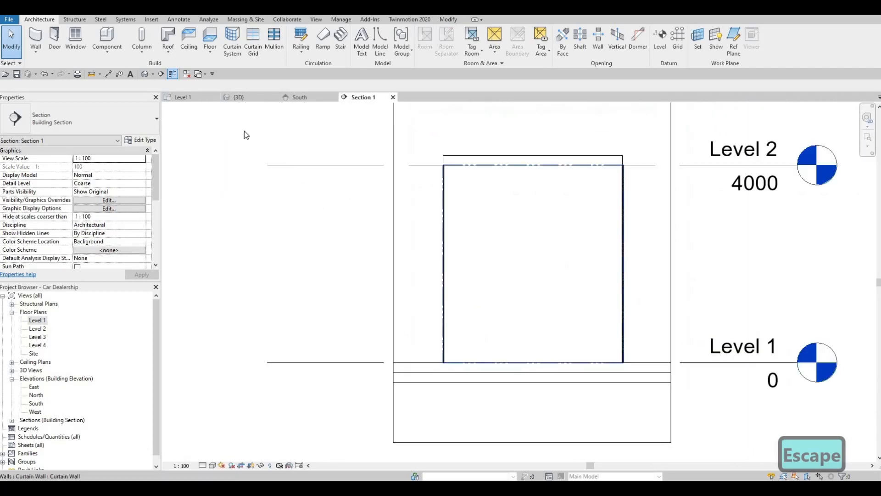
{"action": "left_click", "coordinate": [253, 45]}
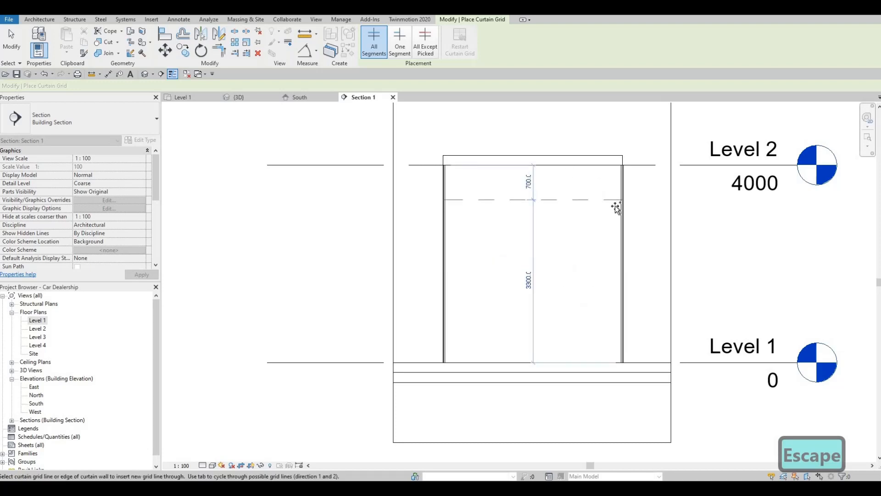
{"action": "left_click", "coordinate": [541, 226]}
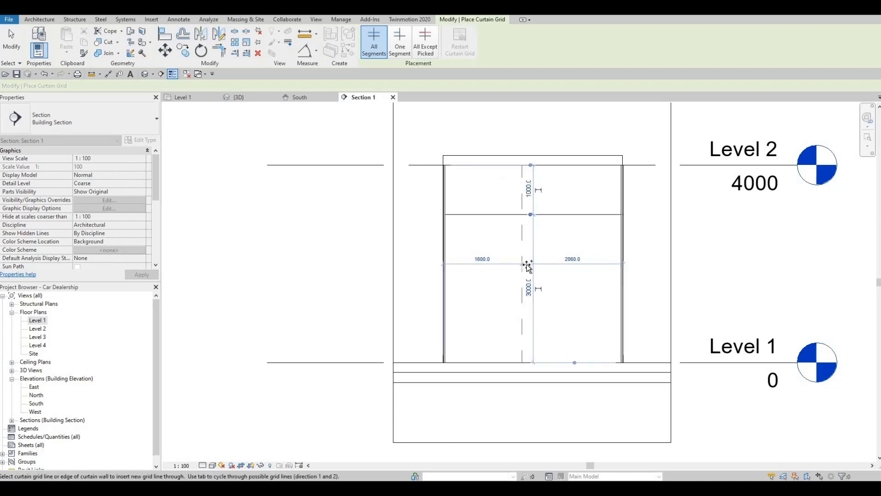
Add vertical curtain grid lines at the wall's midpoint and 500 mm in from each side edge.
{"action": "scroll", "coordinate": [545, 265], "scroll_direction": "up", "scroll_amount": 2}
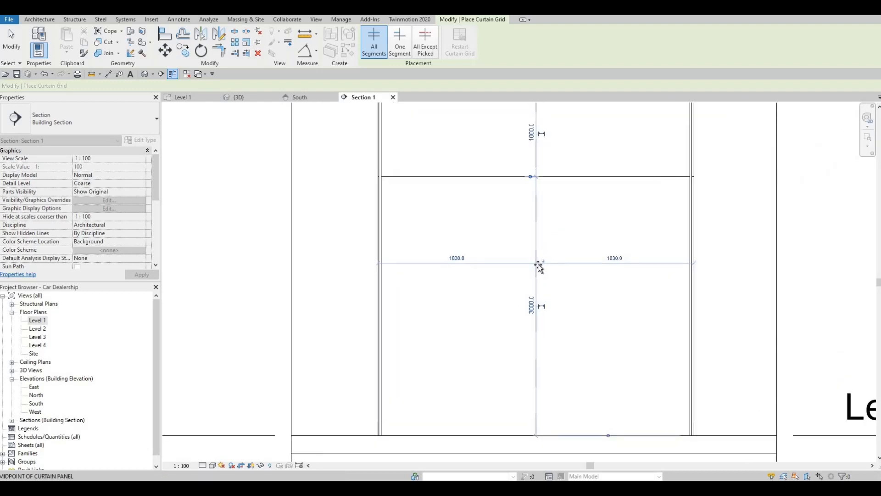
{"action": "left_click", "coordinate": [533, 266]}
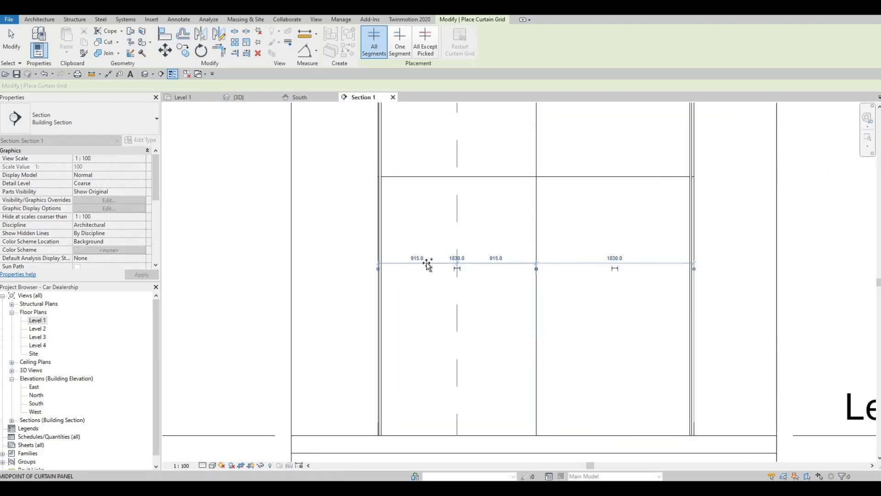
{"action": "scroll", "coordinate": [427, 271], "scroll_direction": "down", "scroll_amount": 2}
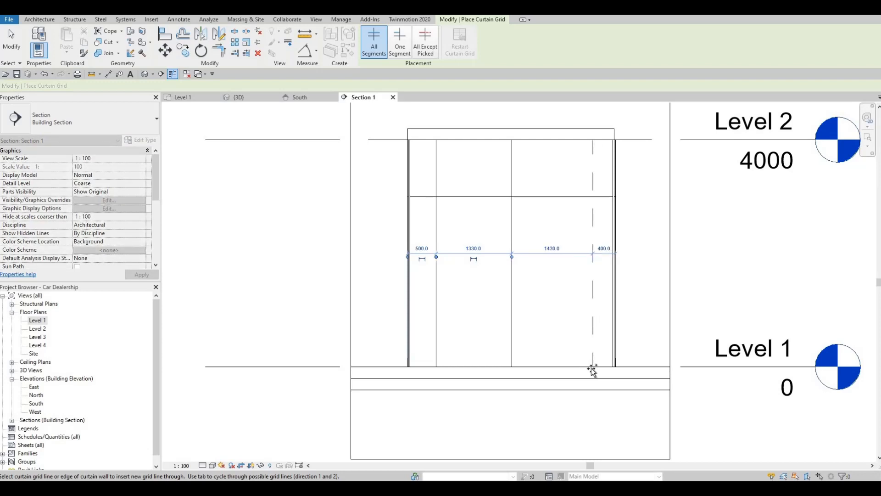
{"action": "left_click", "coordinate": [589, 365]}
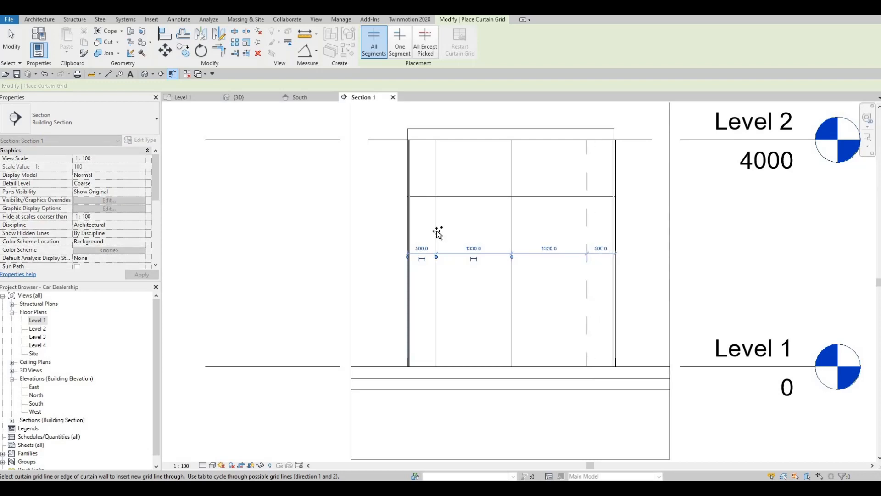
{"action": "key", "text": "Escape"}
{"action": "key", "text": "Escape"}
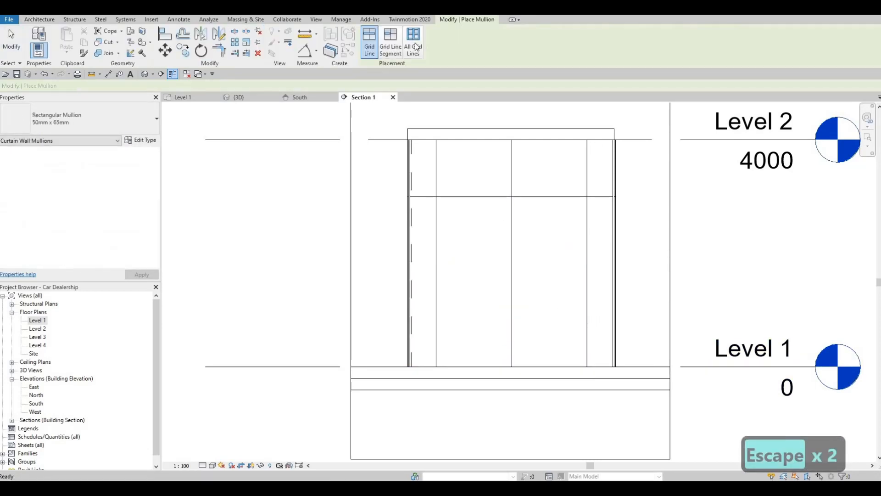
Place 50mm x 65mm Rectangular Mullions on all grid lines of vestibule 46's inner curtain wall.
{"action": "left_click", "coordinate": [489, 340]}
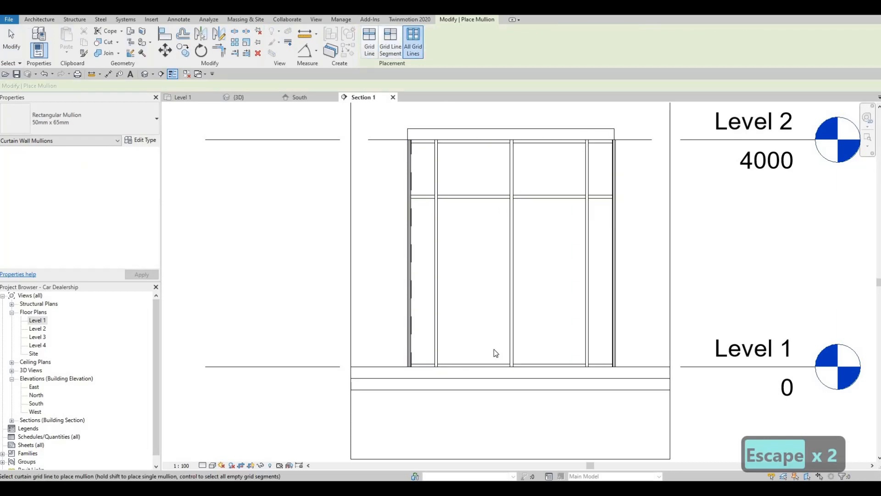
{"action": "key", "text": "Escape"}
{"action": "key", "text": "Escape"}
Delete the bottom mullions below the two central panels of vestibule 46's inner curtain wall.
{"action": "key", "text": "Tab"}
{"action": "key", "text": "Tab"}
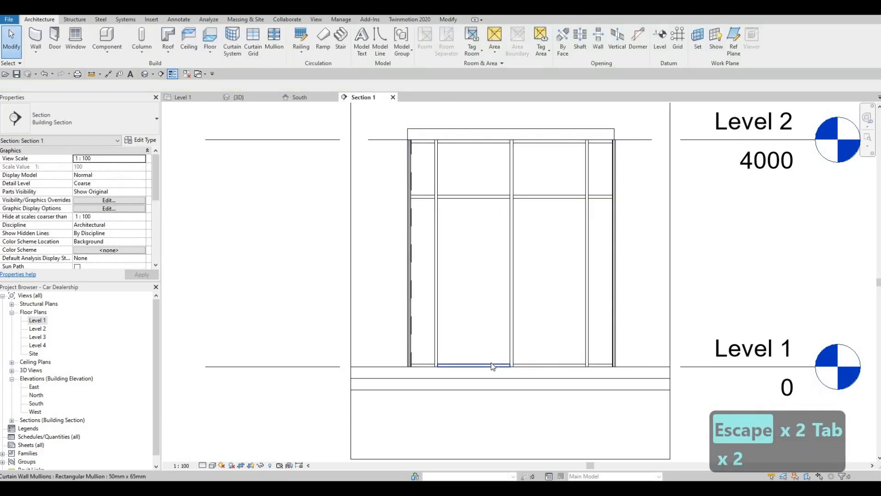
{"action": "left_click", "coordinate": [491, 365]}
{"action": "key", "text": "Delete"}
{"action": "key", "text": "Tab"}
{"action": "key", "text": "Tab"}
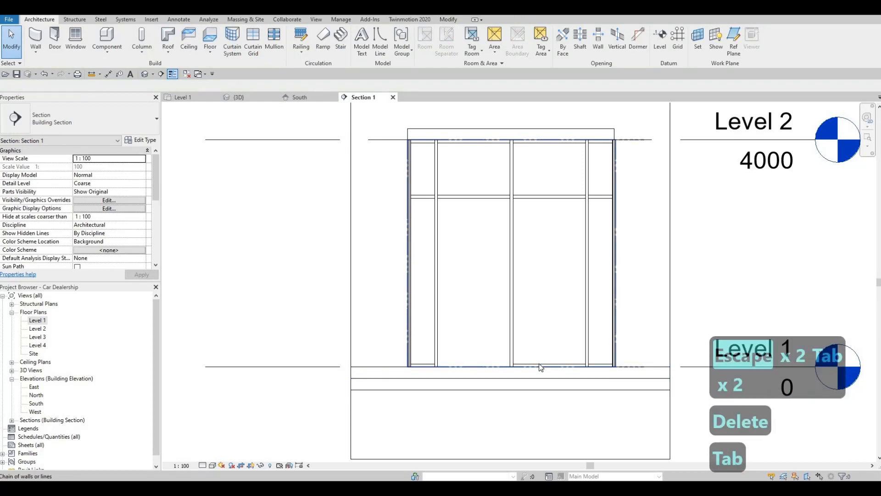
{"action": "left_click", "coordinate": [541, 367]}
{"action": "key", "text": "Delete"}
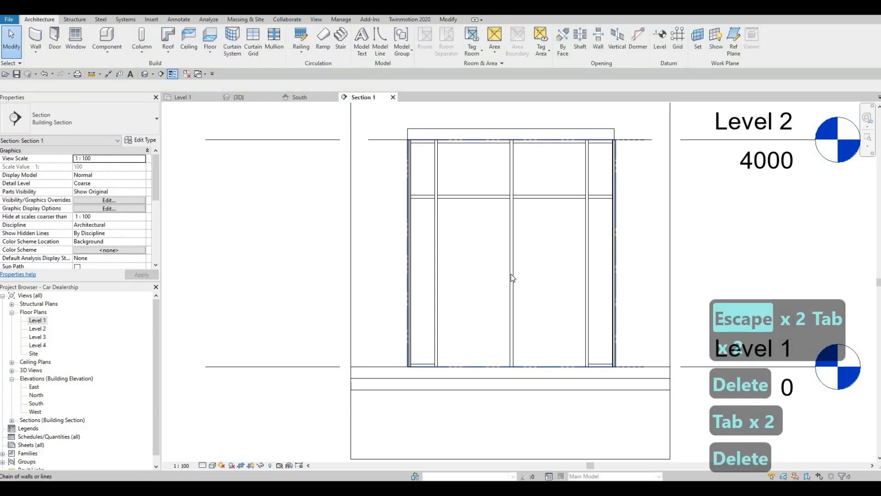
Change the lower left central glazed panel of vestibule 46's inner wall to the M_Door-Curtain-Wall-Single-Glass type.
{"action": "key", "text": "Tab"}
{"action": "key", "text": "Tab"}
{"action": "key", "text": "Tab"}
{"action": "left_click", "coordinate": [510, 274]}
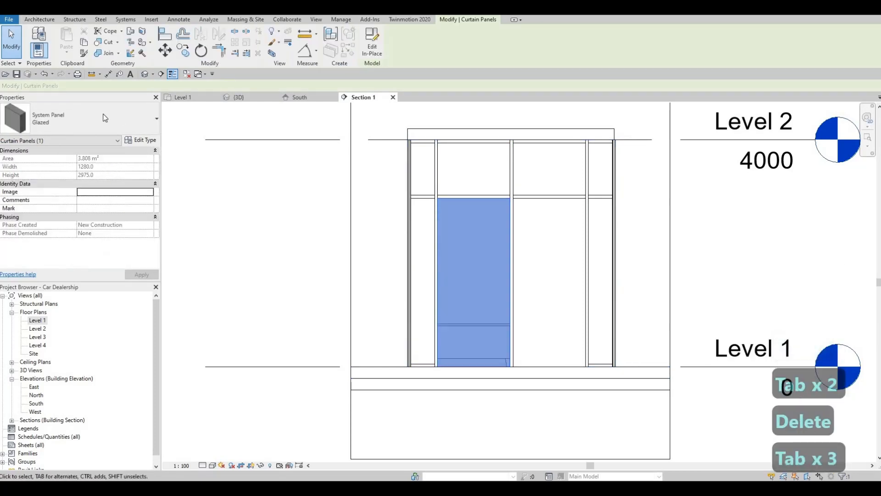
{"action": "left_click", "coordinate": [69, 118]}
{"action": "left_click", "coordinate": [68, 234]}
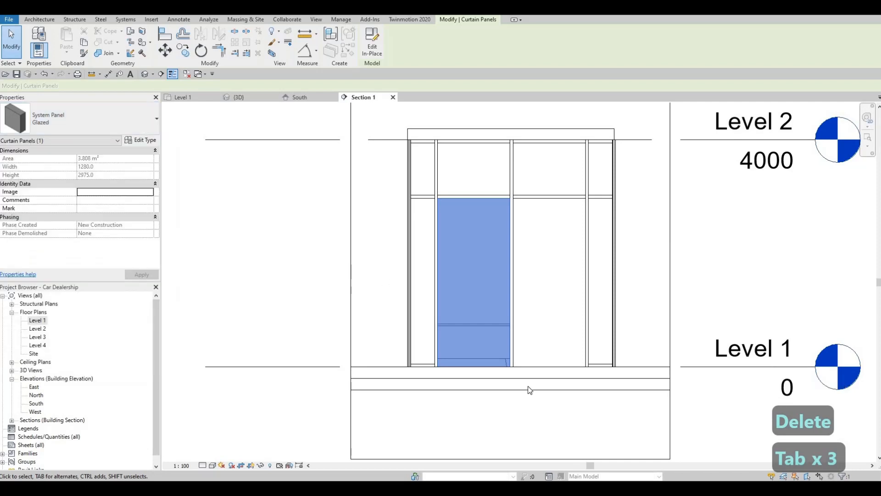
{"action": "key", "text": "Escape"}
{"action": "key", "text": "Escape"}
{"action": "key", "text": "Escape"}
Change the lower right central glazed panel of vestibule 46's inner wall to the M_Door-Curtain-Wall-Single-Glass type.
{"action": "key", "text": "Tab"}
{"action": "key", "text": "Tab"}
{"action": "key", "text": "Tab"}
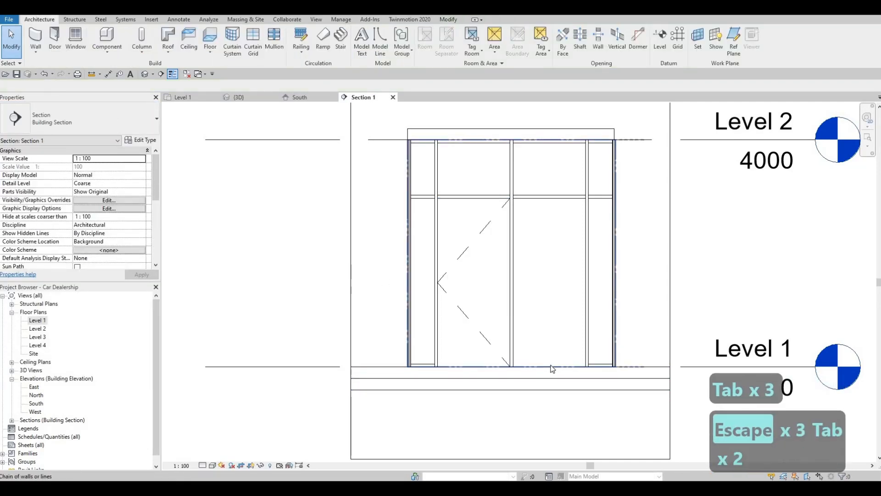
{"action": "left_click", "coordinate": [552, 367]}
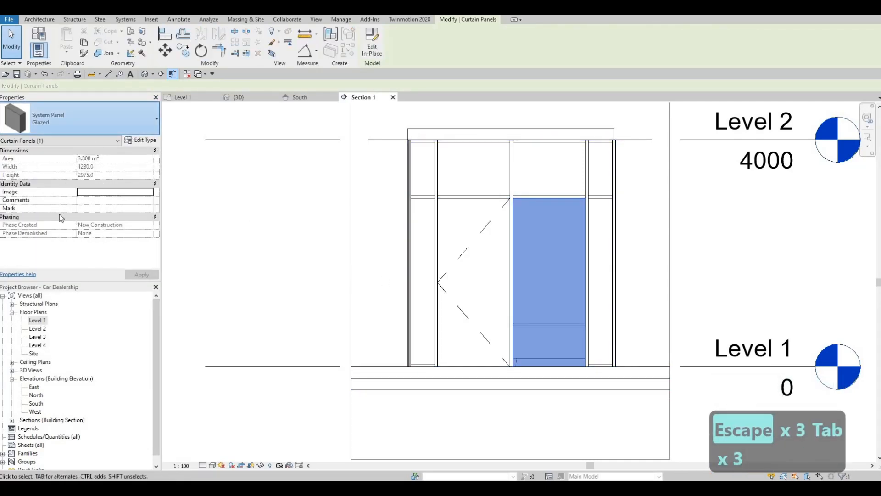
{"action": "left_click", "coordinate": [68, 119]}
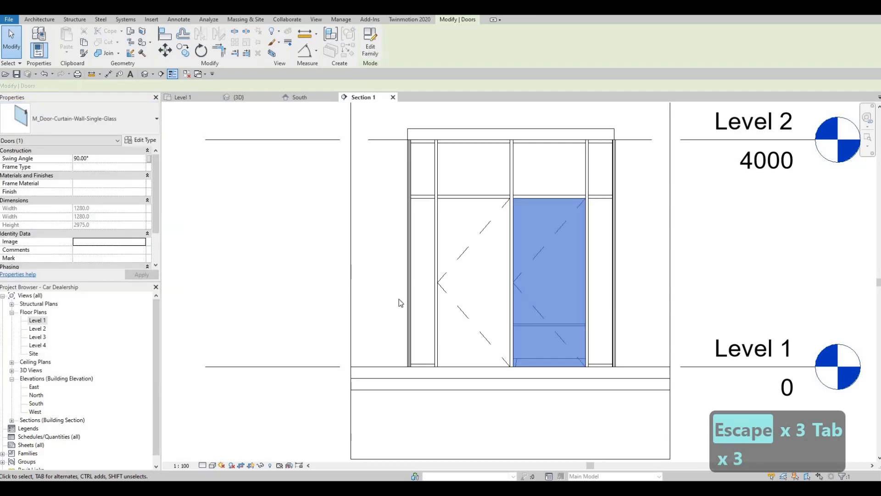
{"action": "key", "text": "Escape"}
In the Level 1 plan, flip the hand of vestibule 46's right inner glass door so it mirrors the left one.
{"action": "left_click", "coordinate": [203, 98]}
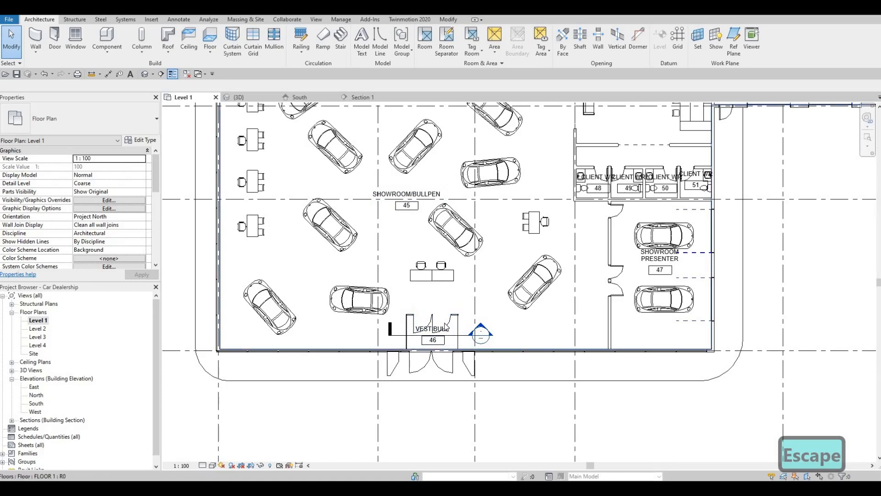
{"action": "left_click", "coordinate": [444, 327]}
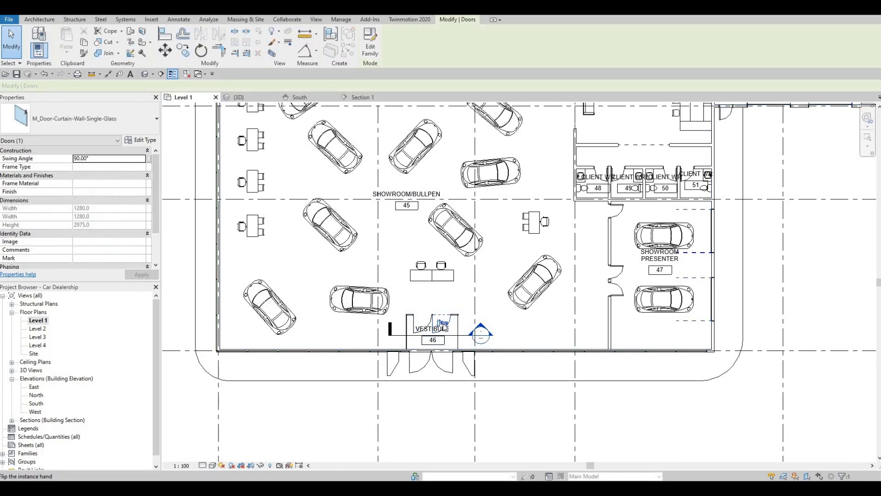
{"action": "middle_click_drag", "start_coordinate": [515, 314], "coordinate": [615, 288]}
{"action": "scroll", "coordinate": [615, 289], "scroll_direction": "down", "scroll_amount": 1}
{"action": "key", "text": "Escape"}
{"action": "key", "text": "Escape"}
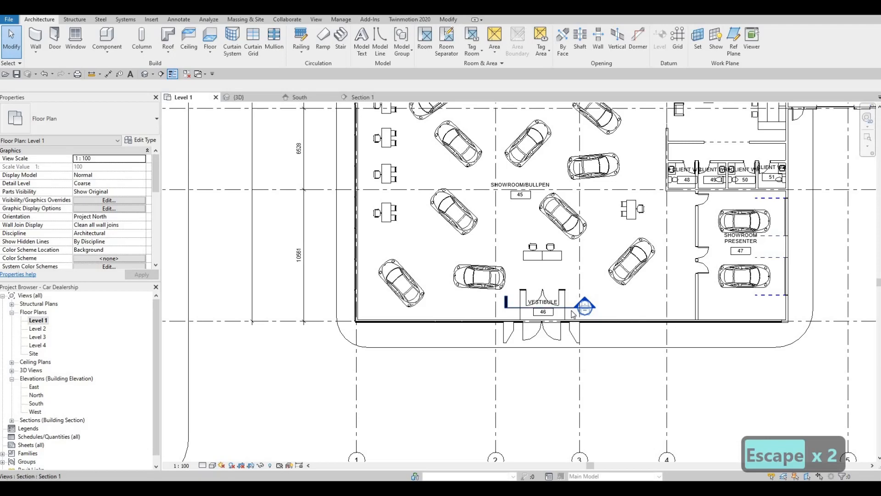
Delete the building section at vestibule 46, including its view, and open the 3D view.
{"action": "left_click", "coordinate": [573, 315]}
{"action": "key", "text": "Delete"}
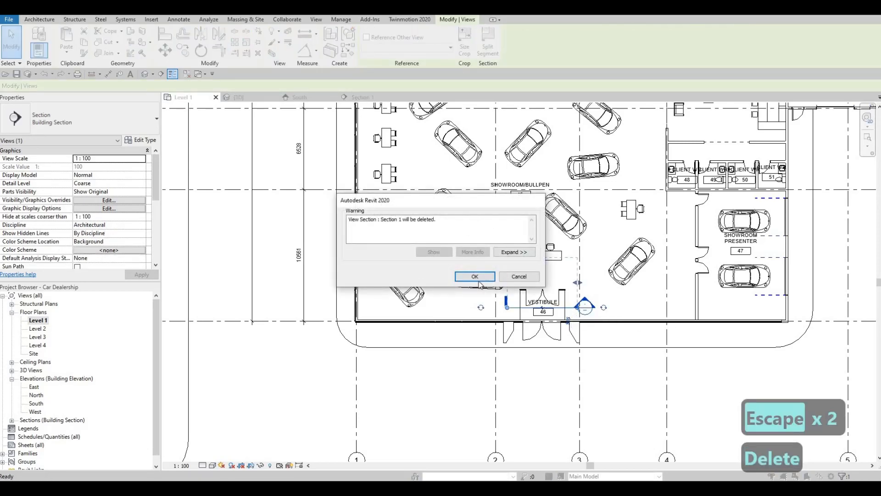
{"action": "left_click", "coordinate": [475, 276]}
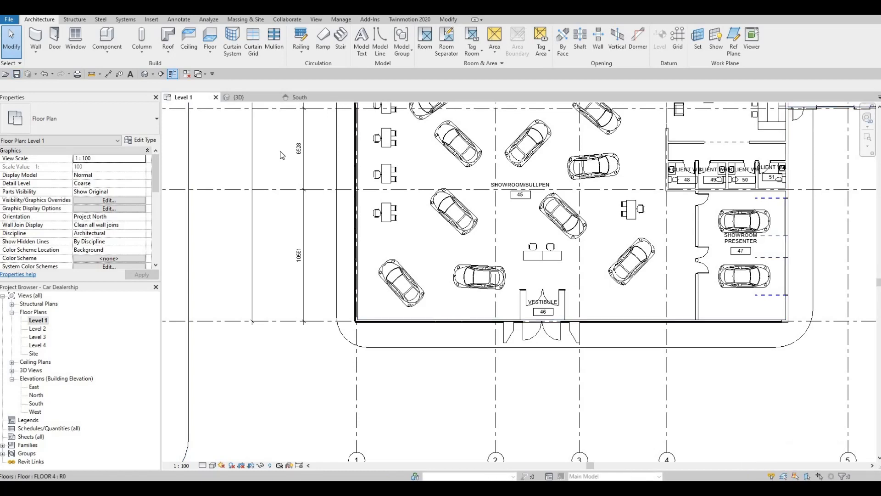
{"action": "left_click", "coordinate": [235, 95]}
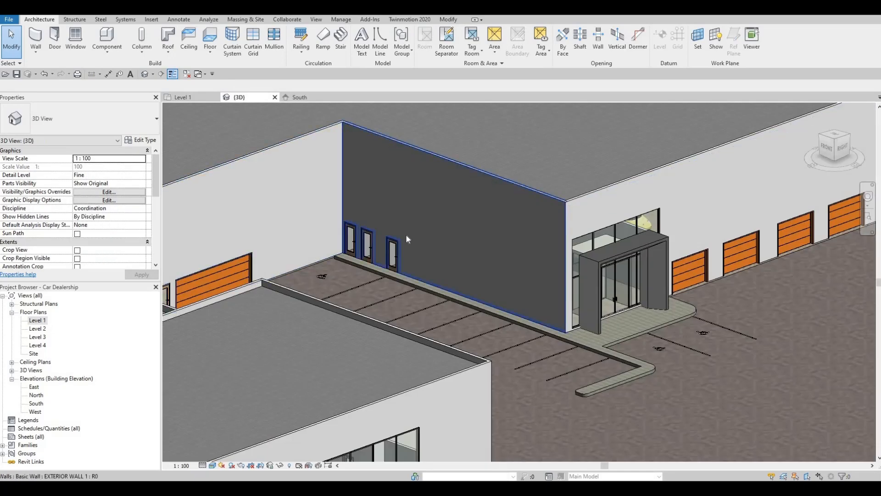
Load the M_Door-Passage-Single-Cold_Room family from the Commercial doors library with the 900 x 2000mm type.
{"action": "scroll", "coordinate": [414, 251], "scroll_direction": "down", "scroll_amount": 5}
{"action": "key", "text": "Escape"}
{"action": "middle_click_drag", "start_coordinate": [411, 260], "coordinate": [439, 247]}
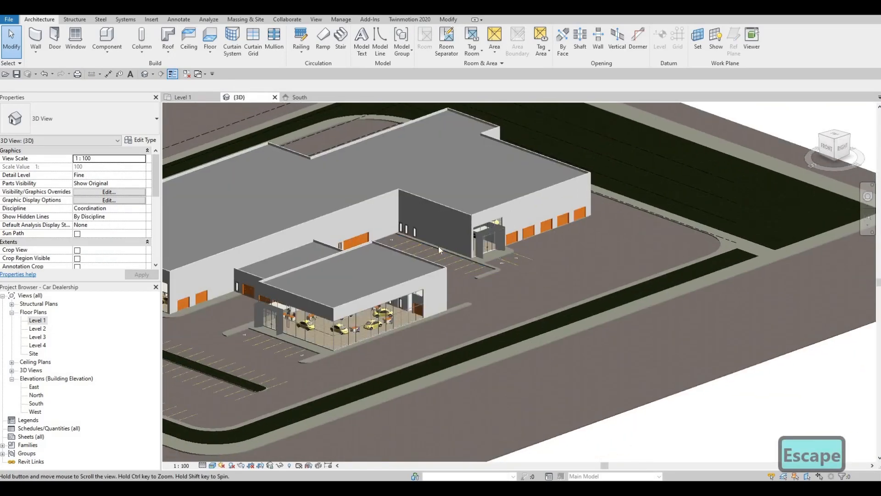
{"action": "middle_click_drag", "start_coordinate": [327, 230], "coordinate": [437, 319]}
{"action": "scroll", "coordinate": [438, 319], "scroll_direction": "up", "scroll_amount": 4}
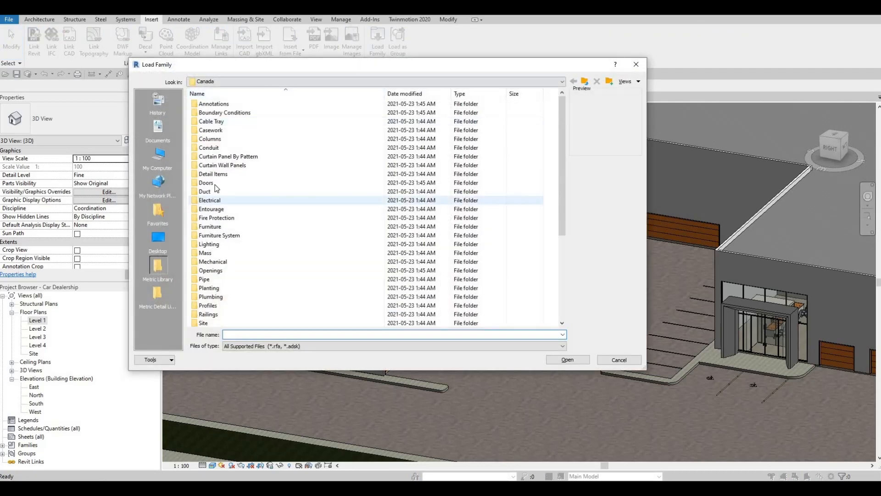
{"action": "double_click", "coordinate": [215, 183]}
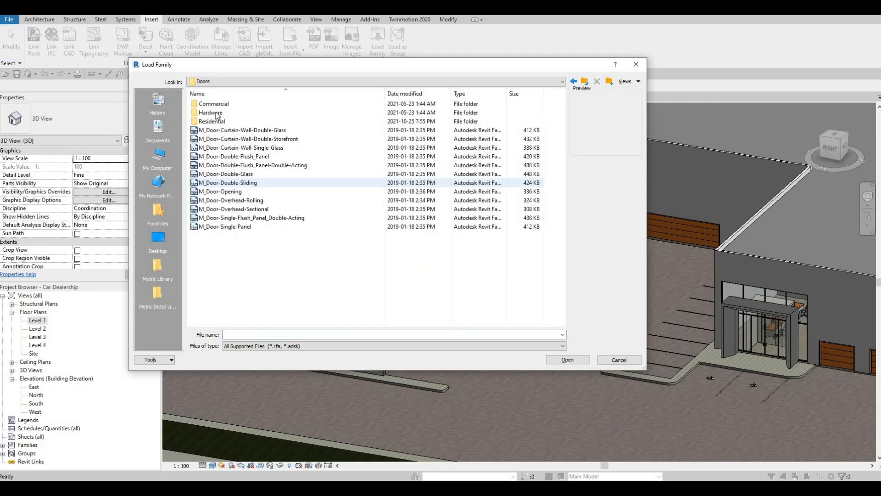
{"action": "double_click", "coordinate": [215, 104]}
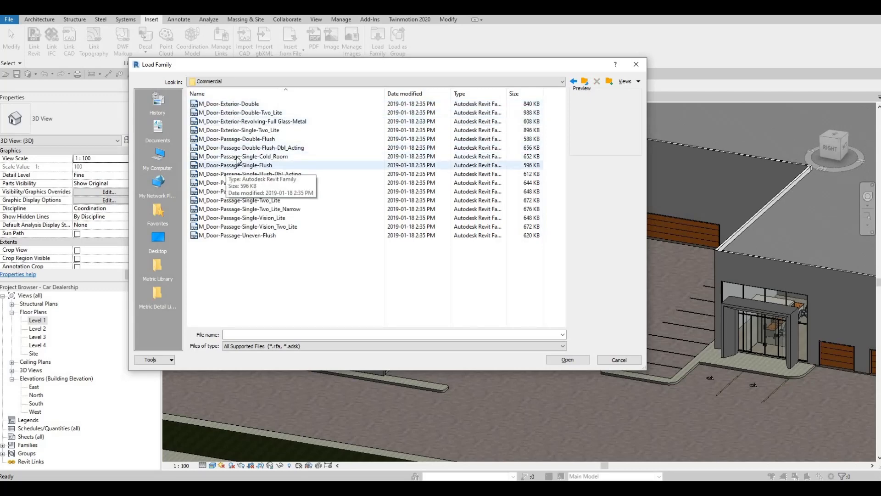
{"action": "left_click", "coordinate": [238, 156]}
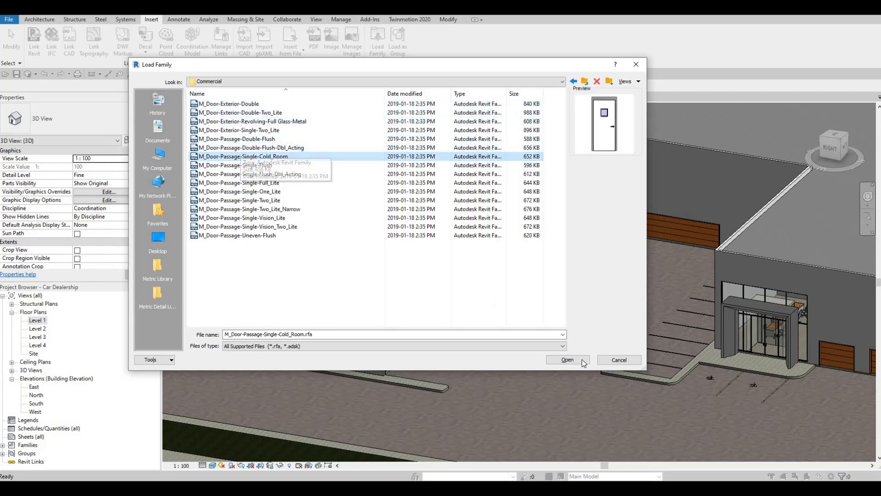
{"action": "key", "text": "Return"}
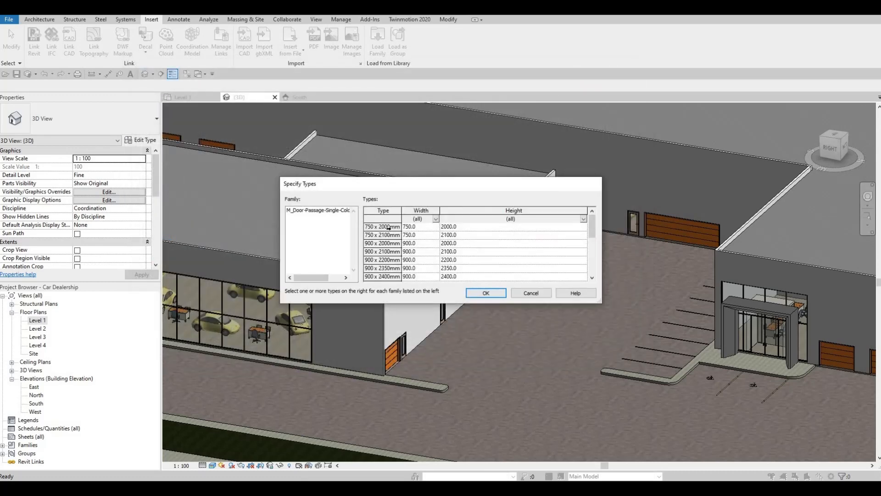
{"action": "left_click", "coordinate": [385, 228]}
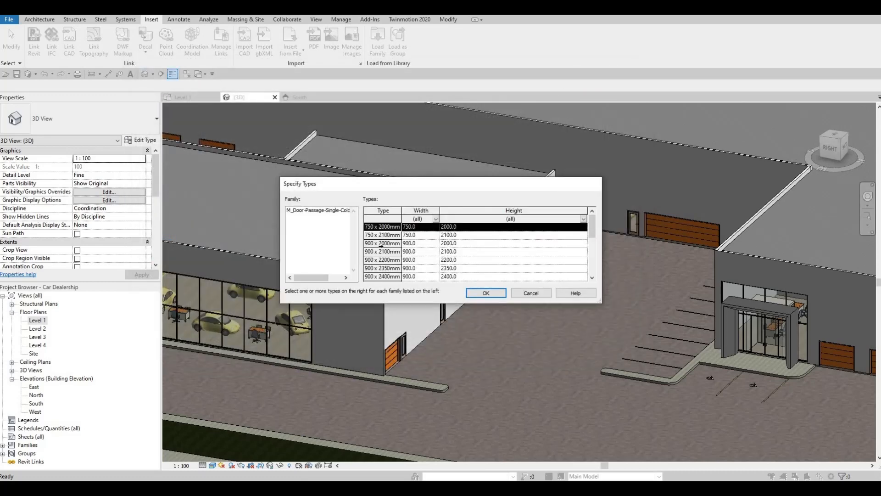
{"action": "left_click", "coordinate": [375, 244]}
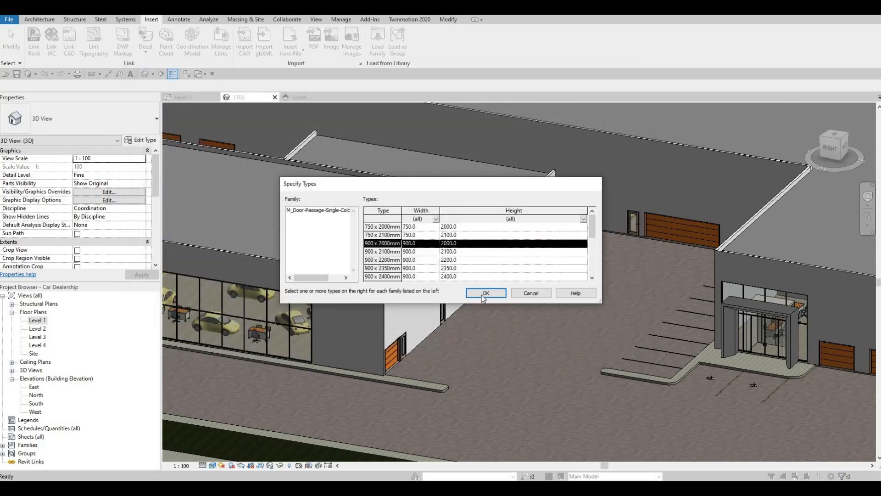
{"action": "key", "text": "Return"}
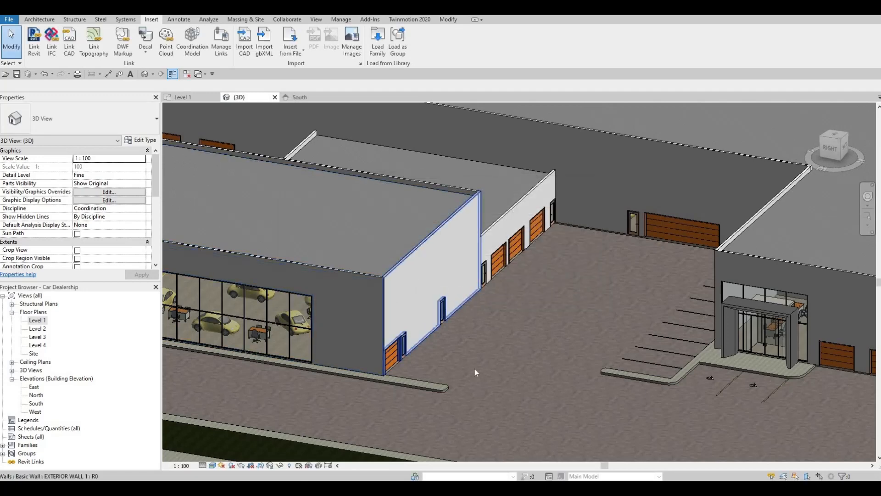
Change the eight full-lite passage doors on the walls around the side courtyard to M_Door-Passage-Single-Cold_Room 900 x 2000mm.
{"action": "middle_click_drag", "start_coordinate": [415, 350], "coordinate": [414, 349]}
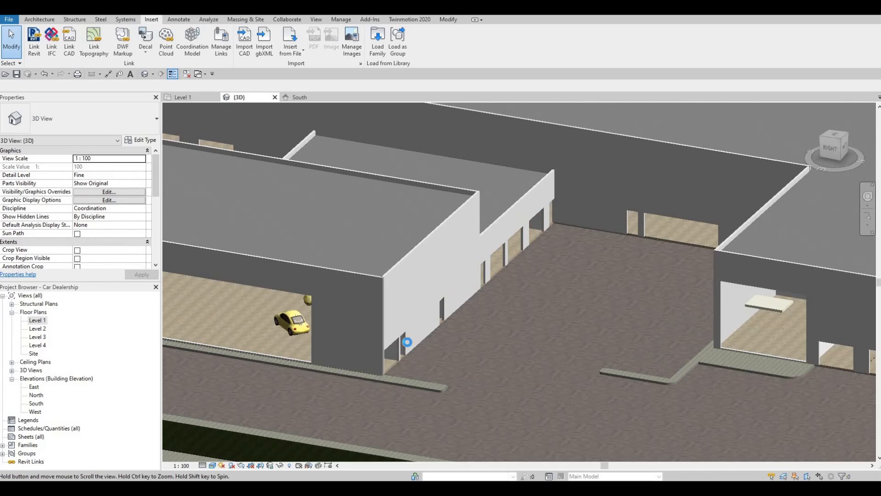
{"action": "key", "text": "Escape"}
{"action": "key", "text": "Escape"}
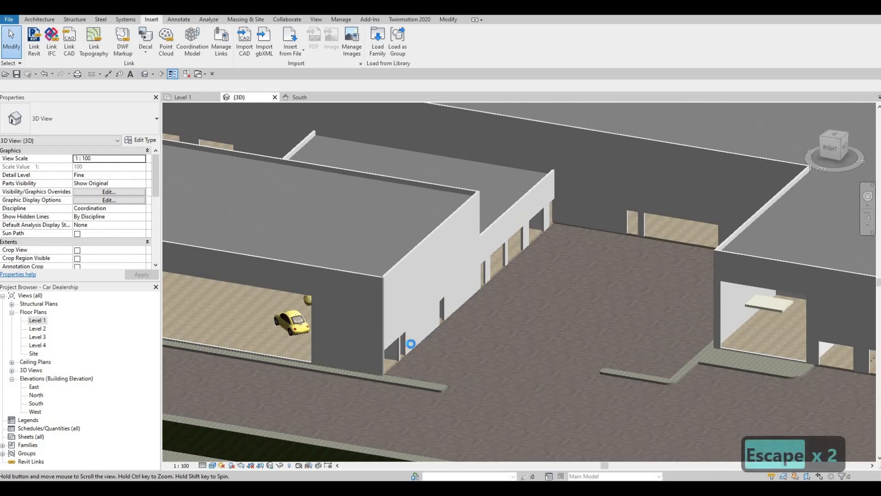
{"action": "middle_click_drag", "start_coordinate": [412, 344], "coordinate": [396, 349]}
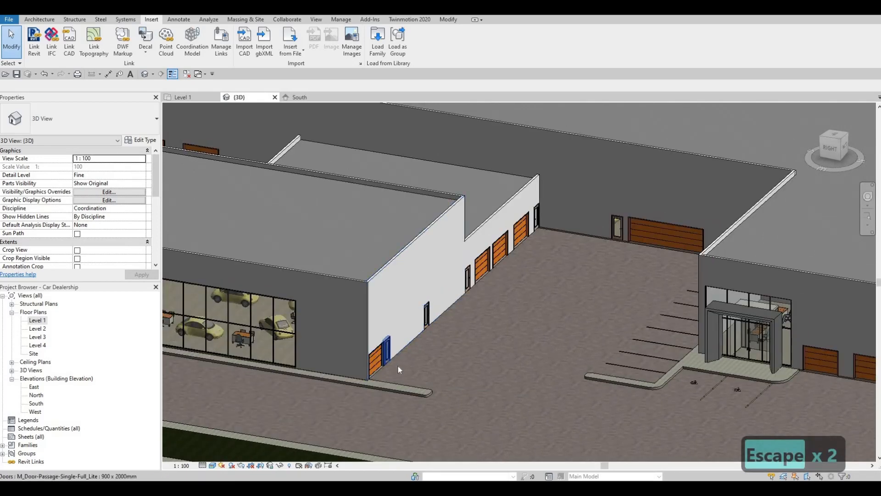
{"action": "middle_click_drag", "start_coordinate": [335, 350], "coordinate": [357, 322], "text": "shift"}
{"action": "scroll", "coordinate": [351, 321], "scroll_direction": "down", "scroll_amount": 1}
{"action": "scroll", "coordinate": [351, 321], "scroll_direction": "up", "scroll_amount": 3}
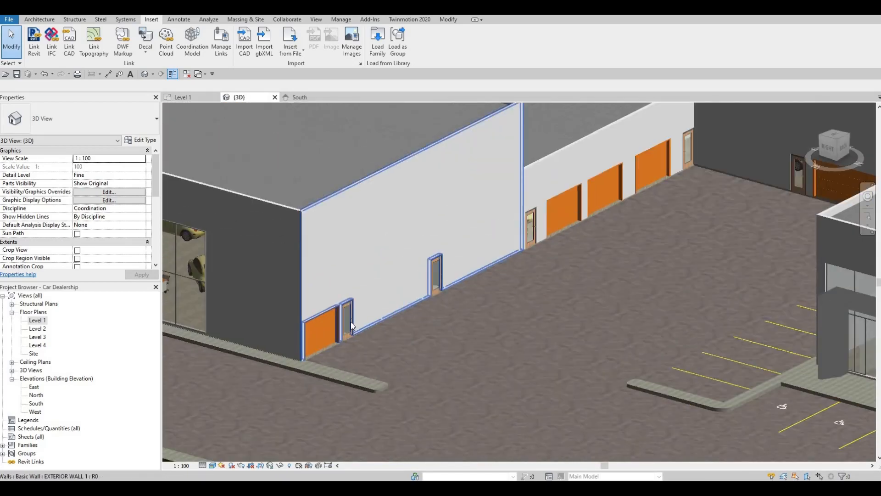
{"action": "left_click", "coordinate": [349, 321]}
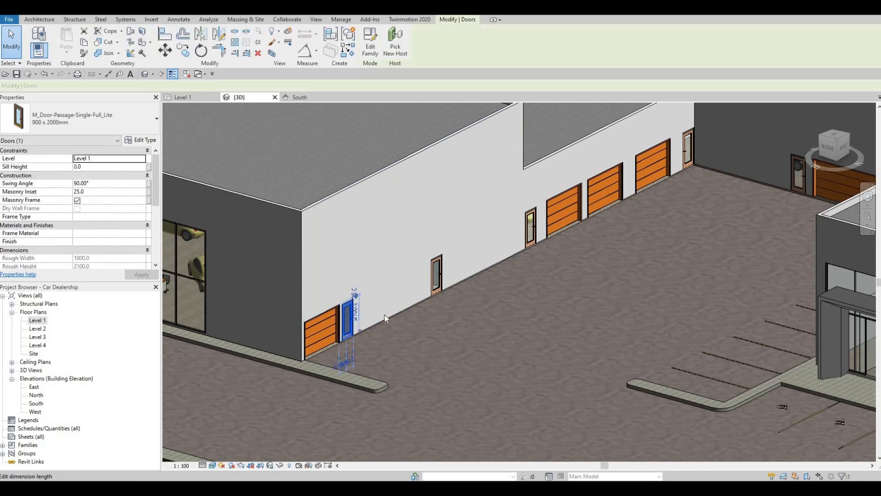
{"action": "left_click", "coordinate": [437, 285], "text": "ctrl"}
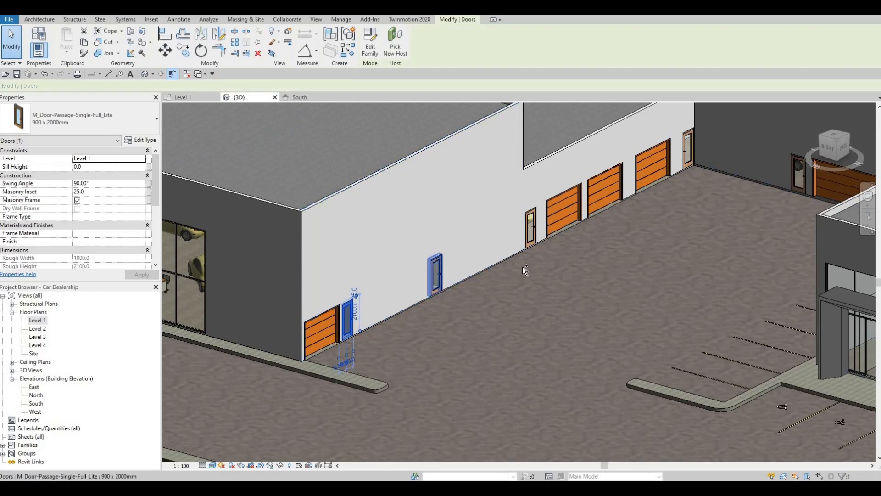
{"action": "left_click", "coordinate": [534, 243], "text": "ctrl"}
{"action": "left_click", "coordinate": [689, 166], "text": "ctrl"}
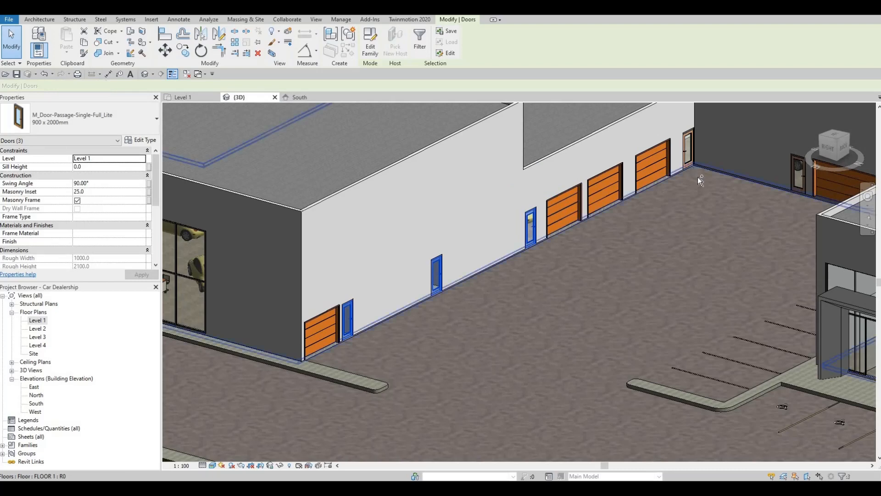
{"action": "left_click", "coordinate": [799, 186], "text": "ctrl"}
{"action": "left_click", "coordinate": [799, 188], "text": "ctrl"}
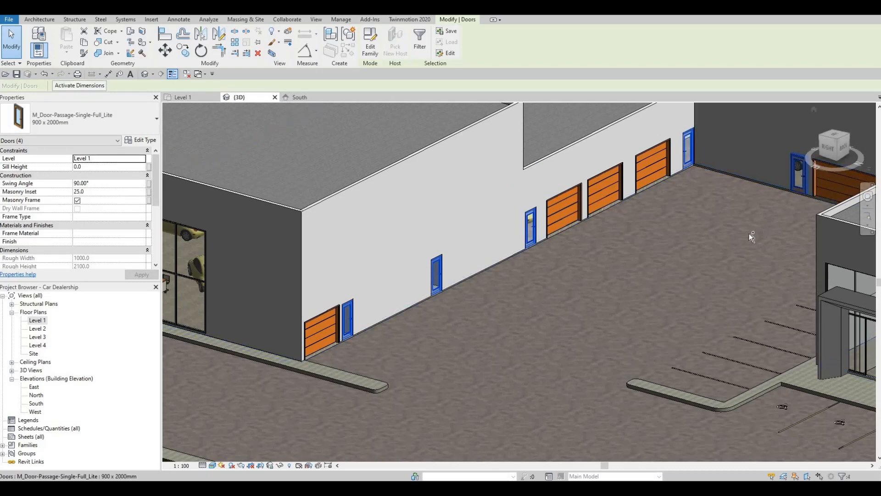
{"action": "middle_click_drag", "start_coordinate": [753, 277], "coordinate": [715, 177], "text": "shift"}
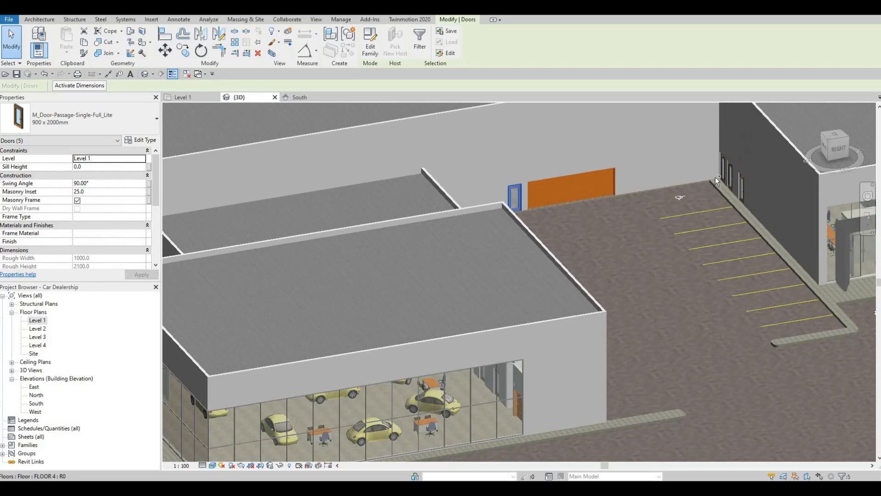
{"action": "left_click", "coordinate": [737, 190], "text": "ctrl"}
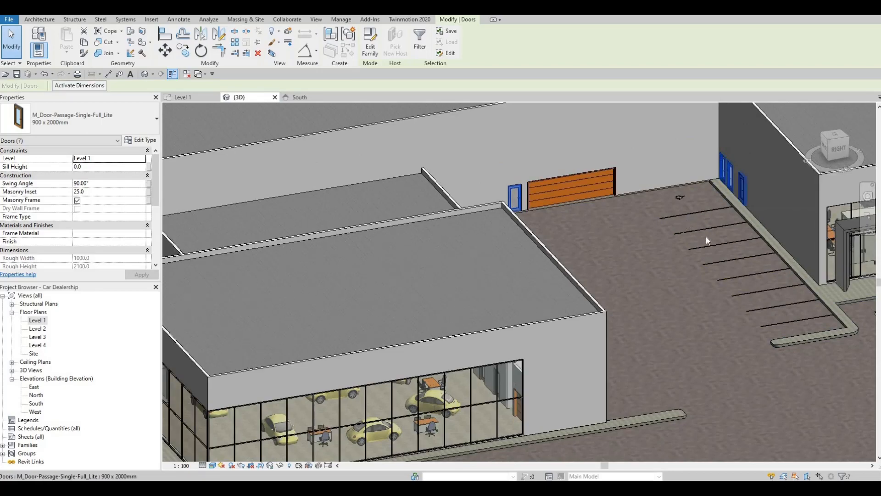
{"action": "scroll", "coordinate": [737, 276], "scroll_direction": "down", "scroll_amount": 4}
{"action": "middle_click_drag", "start_coordinate": [737, 277], "coordinate": [569, 241]}
{"action": "left_click", "coordinate": [101, 123]}
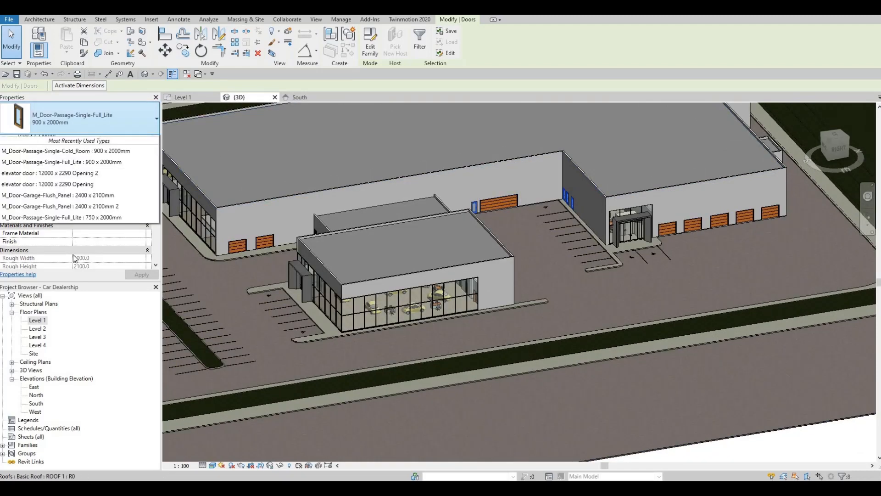
{"action": "scroll", "coordinate": [70, 222], "scroll_direction": "up", "scroll_amount": 3}
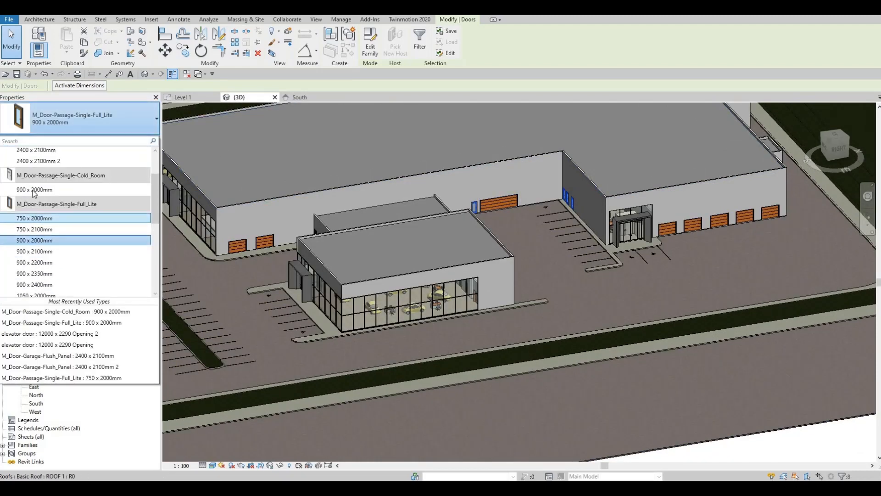
{"action": "mouse_move", "coordinate": [33, 193]}
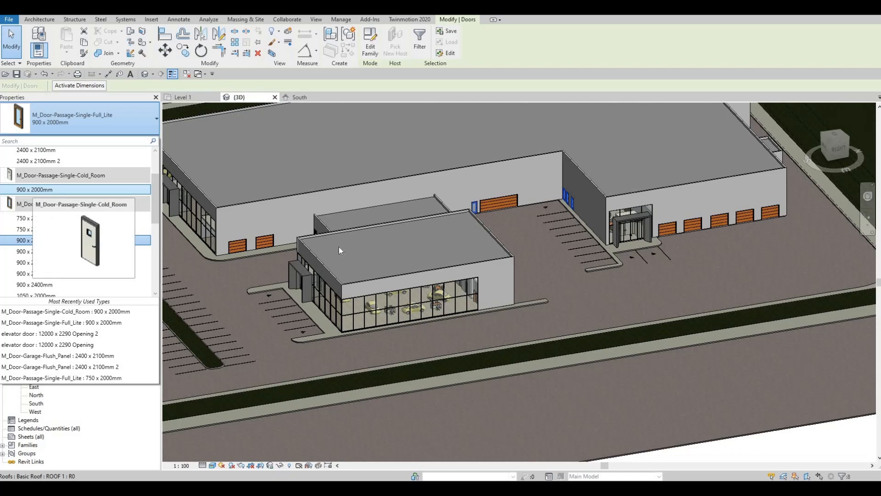
{"action": "scroll", "coordinate": [583, 249], "scroll_direction": "up", "scroll_amount": 3}
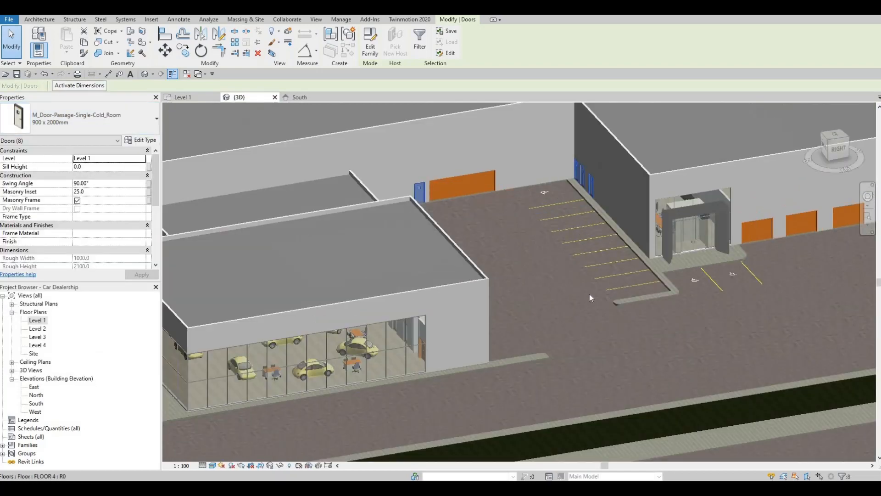
{"action": "key", "text": "Escape"}
{"action": "key", "text": "Escape"}
Change the two full-lite passage doors at the back, beside the small annex and the recessed corner, to M_Door-Passage-Single-Cold_Room 900 x 2000mm.
{"action": "middle_click_drag", "start_coordinate": [569, 305], "coordinate": [587, 305], "text": "shift"}
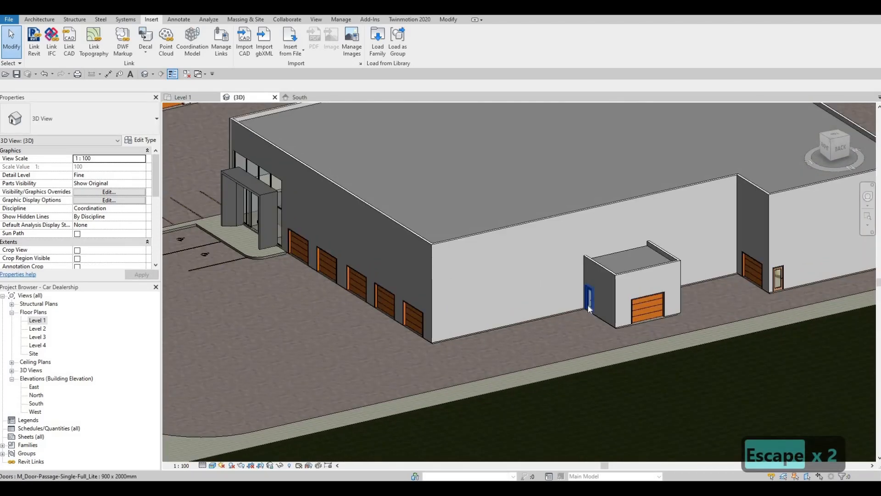
{"action": "left_click", "coordinate": [588, 305]}
{"action": "left_click", "coordinate": [586, 309]}
{"action": "key", "text": "Escape"}
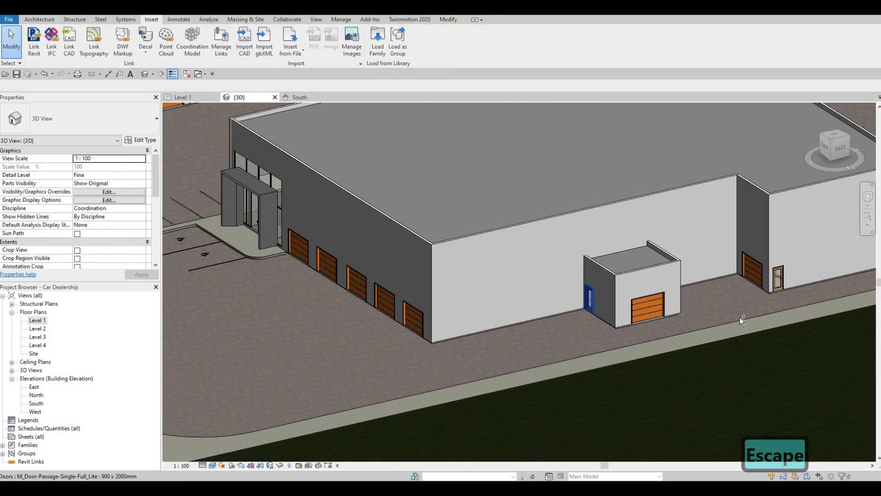
{"action": "left_click", "coordinate": [782, 289], "text": "ctrl"}
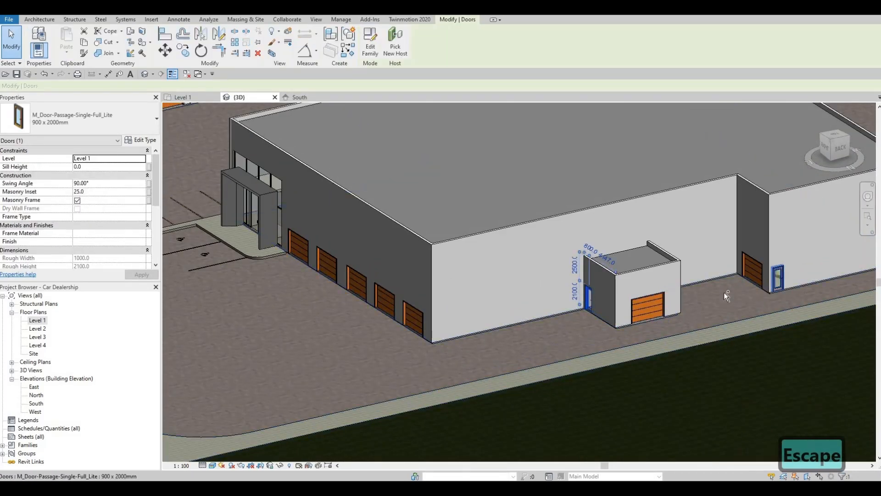
{"action": "left_click", "coordinate": [138, 120]}
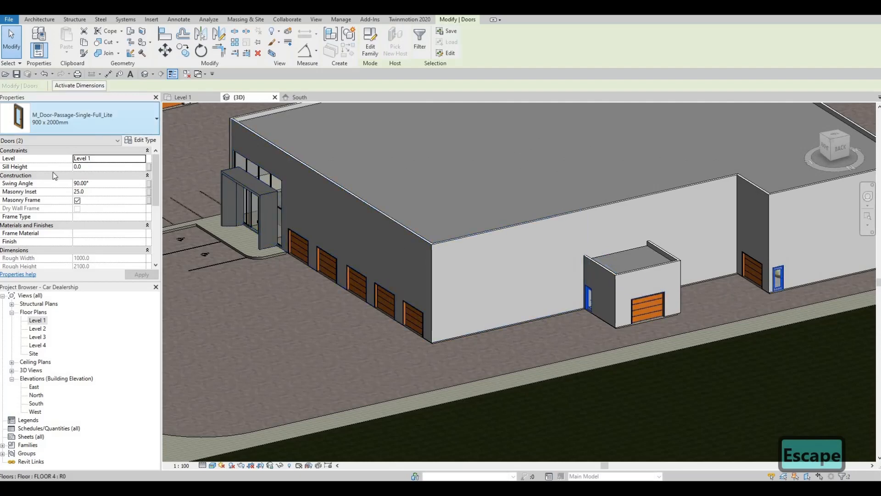
{"action": "left_click", "coordinate": [57, 176]}
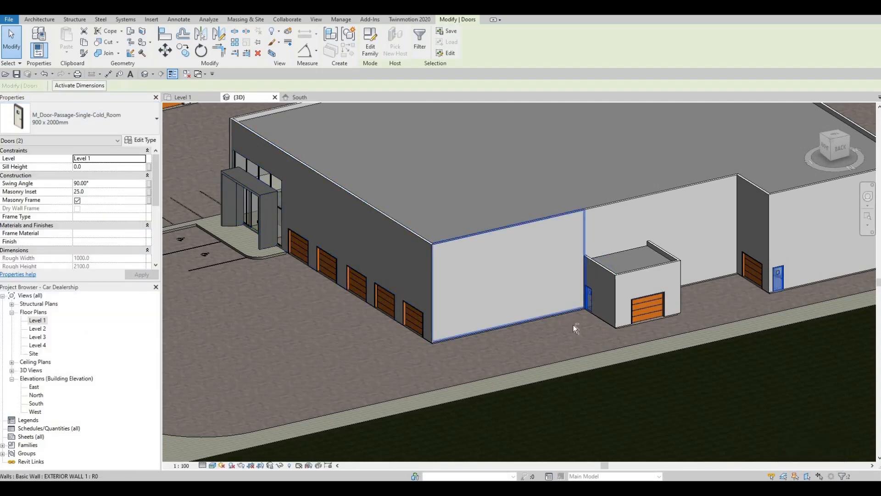
{"action": "key", "text": "Escape"}
{"action": "key", "text": "Escape"}
Change the three full-lite passage doors on the building's left-side exterior wall to M_Door-Passage-Single-Cold_Room 900 x 2000mm.
{"action": "mouse_move", "coordinate": [524, 341]}
{"action": "middle_mouse_down", "text": "shift"}
{"action": "mouse_move", "coordinate": [393, 331]}
{"action": "mouse_move", "coordinate": [517, 338]}
{"action": "middle_mouse_up", "text": "shift"}
{"action": "middle_click_drag", "start_coordinate": [358, 367], "coordinate": [431, 345]}
{"action": "scroll", "coordinate": [431, 344], "scroll_direction": "down", "scroll_amount": 2}
{"action": "middle_click_drag", "start_coordinate": [503, 316], "coordinate": [400, 297], "text": "shift"}
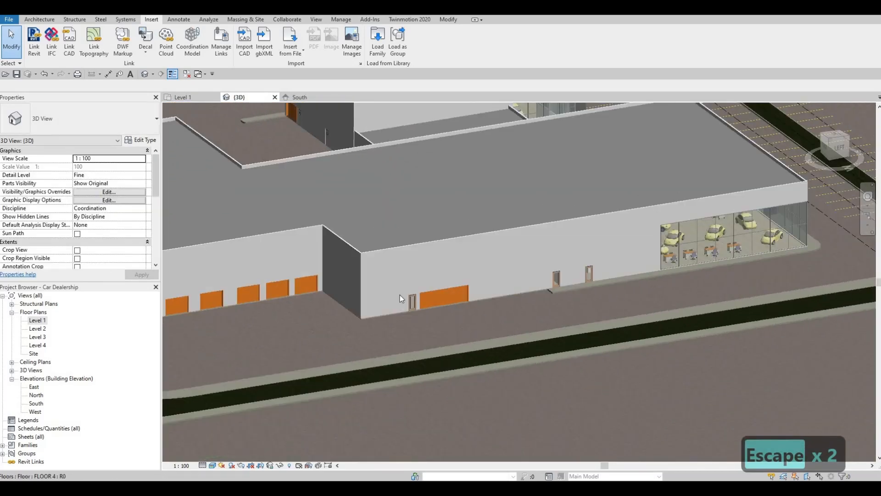
{"action": "scroll", "coordinate": [400, 303], "scroll_direction": "up", "scroll_amount": 1}
{"action": "left_click", "coordinate": [400, 303]}
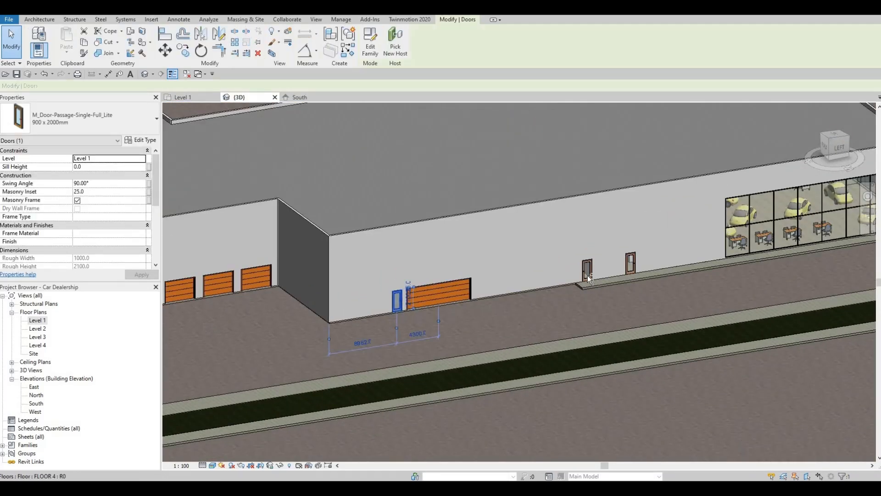
{"action": "left_click", "coordinate": [632, 267], "text": "ctrl"}
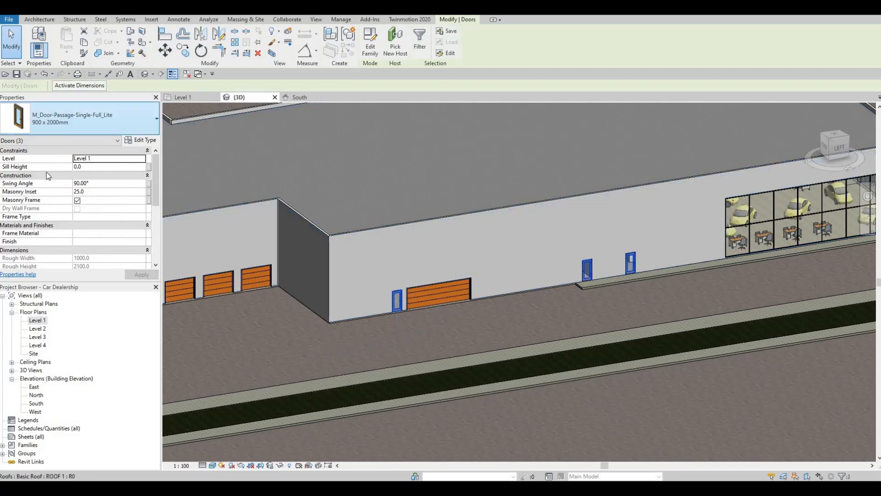
{"action": "left_click", "coordinate": [83, 119]}
Change the two full-lite passage doors beside the garage doors on the recessed front wall to M_Door-Passage-Single-Cold_Room 900 x 2000mm.
{"action": "scroll", "coordinate": [490, 288], "scroll_direction": "down", "scroll_amount": 2}
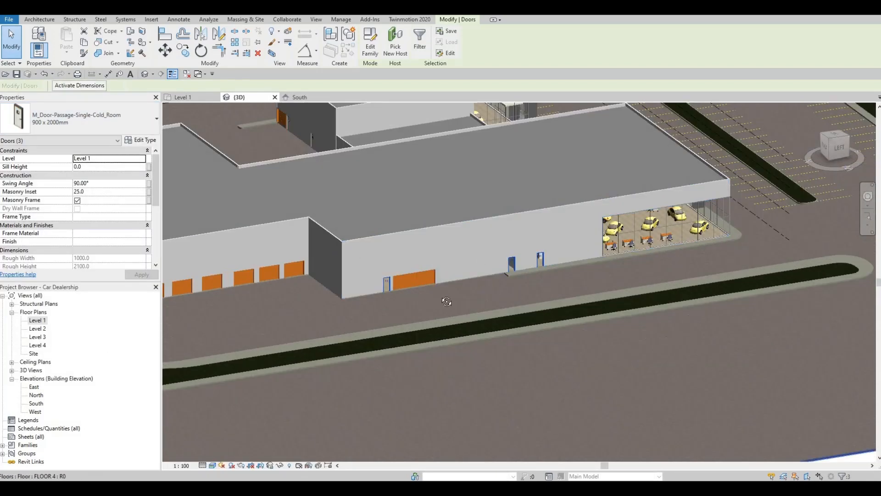
{"action": "middle_click_drag", "start_coordinate": [295, 301], "coordinate": [529, 323], "text": "shift"}
{"action": "scroll", "coordinate": [555, 283], "scroll_direction": "up", "scroll_amount": 4}
{"action": "key", "text": "Escape"}
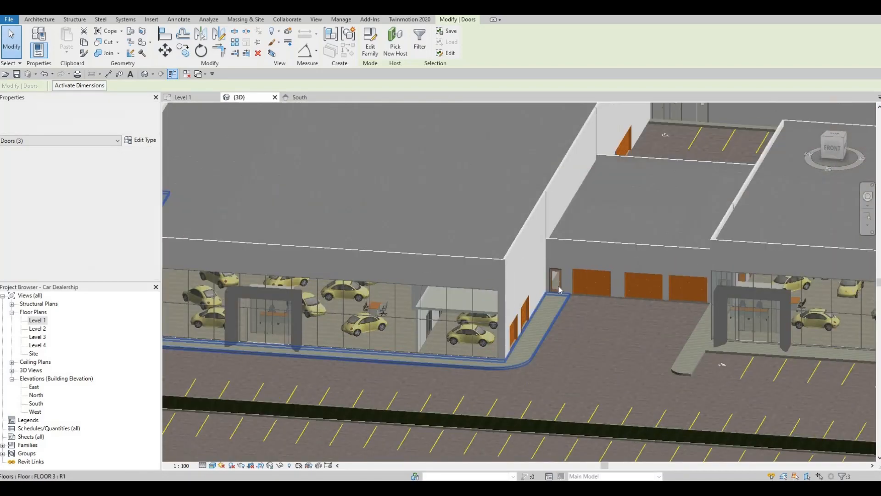
{"action": "left_click", "coordinate": [560, 289]}
{"action": "key", "text": "Escape"}
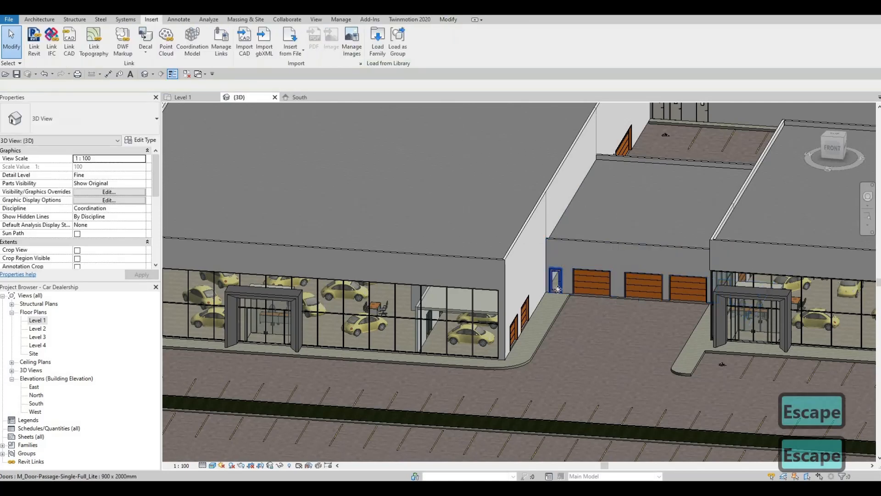
{"action": "left_click", "coordinate": [556, 281]}
{"action": "middle_click_drag", "start_coordinate": [697, 276], "coordinate": [711, 268], "text": "shift"}
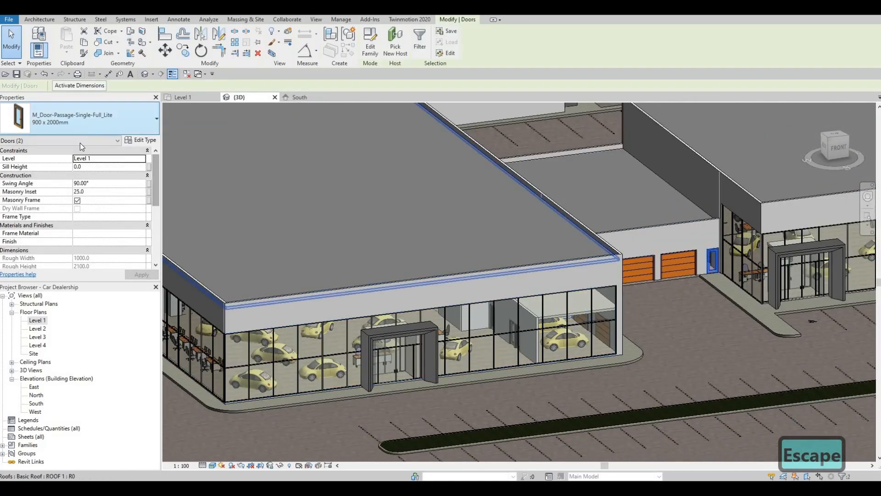
{"action": "left_click", "coordinate": [78, 119]}
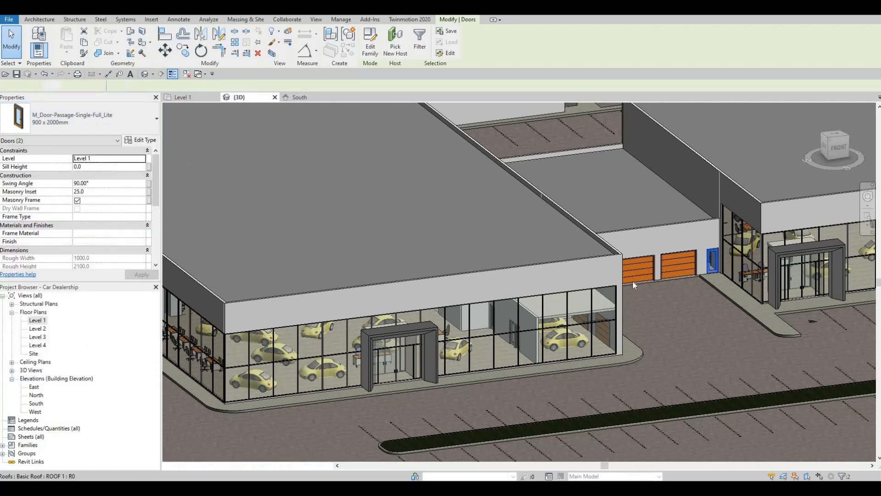
{"action": "key", "text": "Escape"}
{"action": "key", "text": "Escape"}
{"action": "key", "text": "Escape"}
{"action": "scroll", "coordinate": [710, 271], "scroll_direction": "up", "scroll_amount": 2}
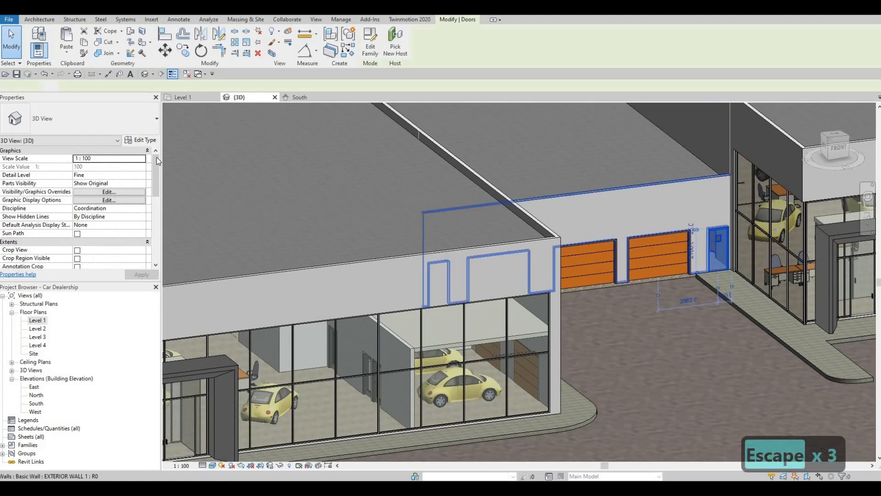
Review the type materials and dimensions of the Cold_Room passage door on the recessed front wall.
{"action": "left_click", "coordinate": [141, 140]}
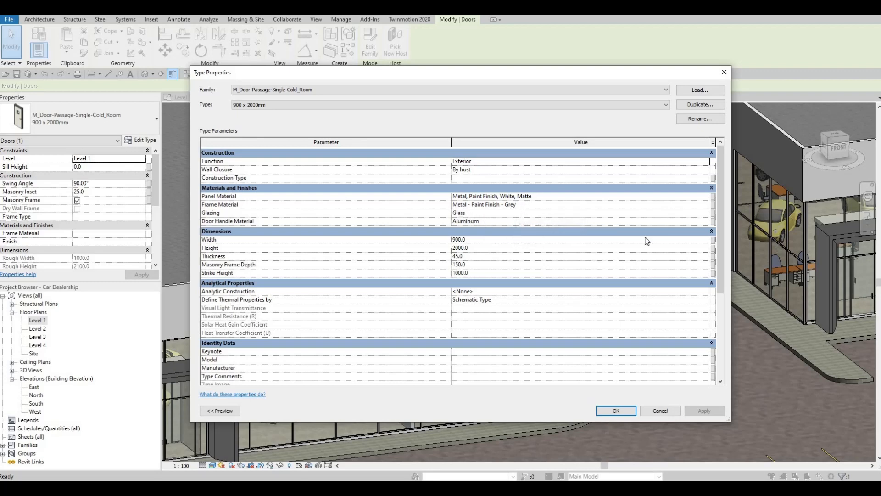
{"action": "key", "text": "Escape"}
{"action": "key", "text": "Escape"}
{"action": "key", "text": "Escape"}
Set the panel material of the M_Door-Garage-Flush_Panel 2400 x 2100mm type to Aluminum 7075 from the AEC Metal materials.
{"action": "left_click", "coordinate": [661, 271]}
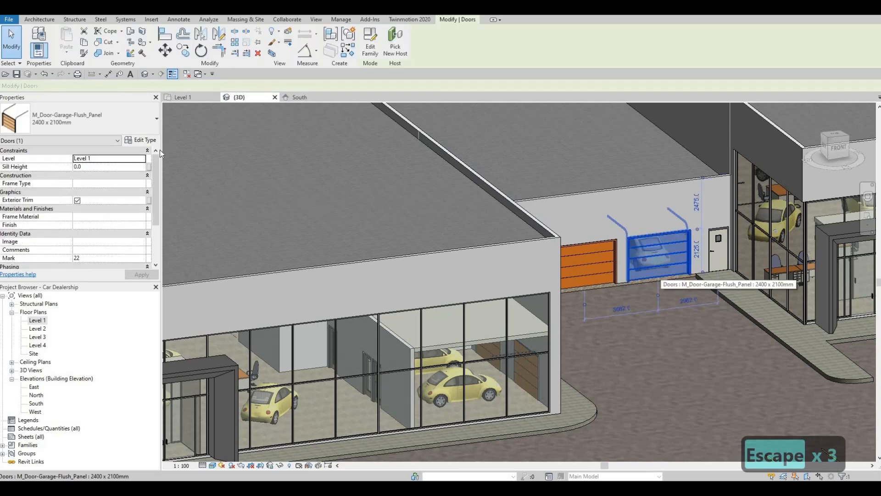
{"action": "left_click", "coordinate": [146, 140]}
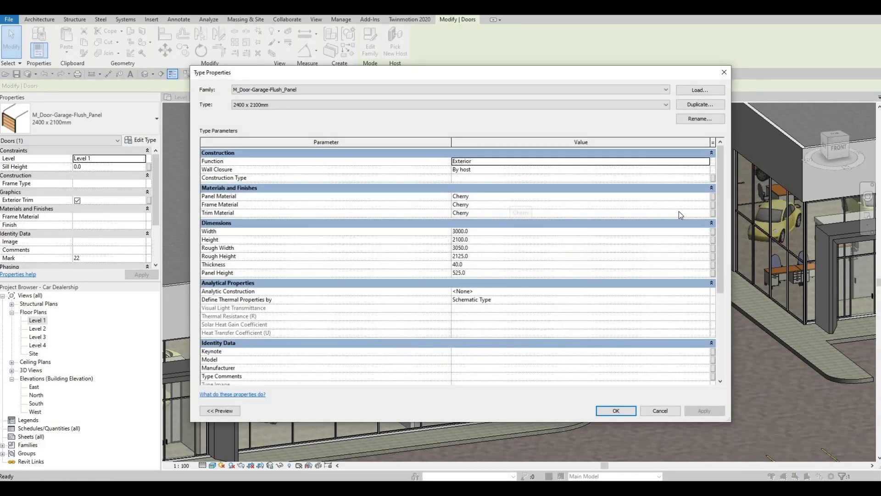
{"action": "left_click", "coordinate": [704, 197]}
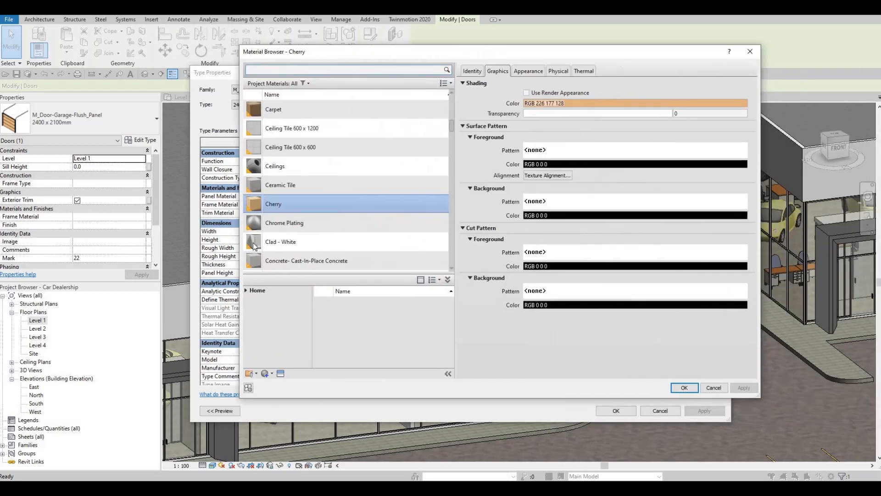
{"action": "left_click", "coordinate": [245, 290]}
{"action": "left_click", "coordinate": [249, 308]}
{"action": "scroll", "coordinate": [284, 349], "scroll_direction": "down", "scroll_amount": 3}
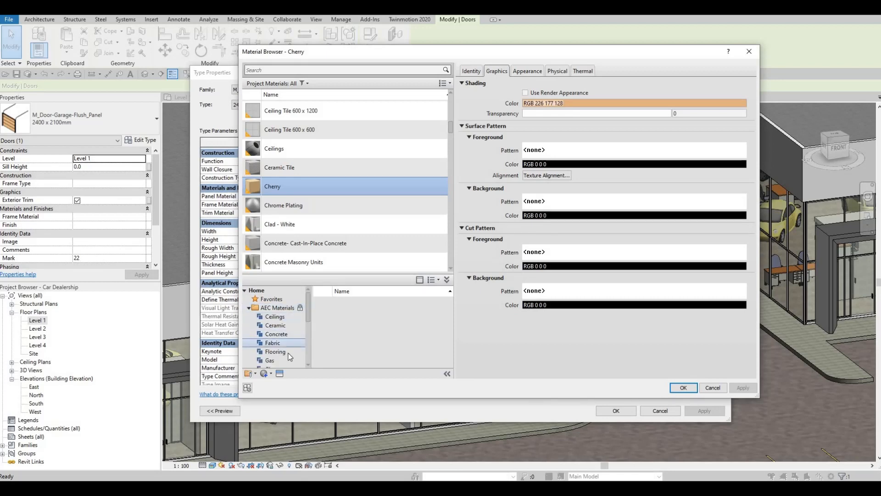
{"action": "left_click", "coordinate": [272, 317]}
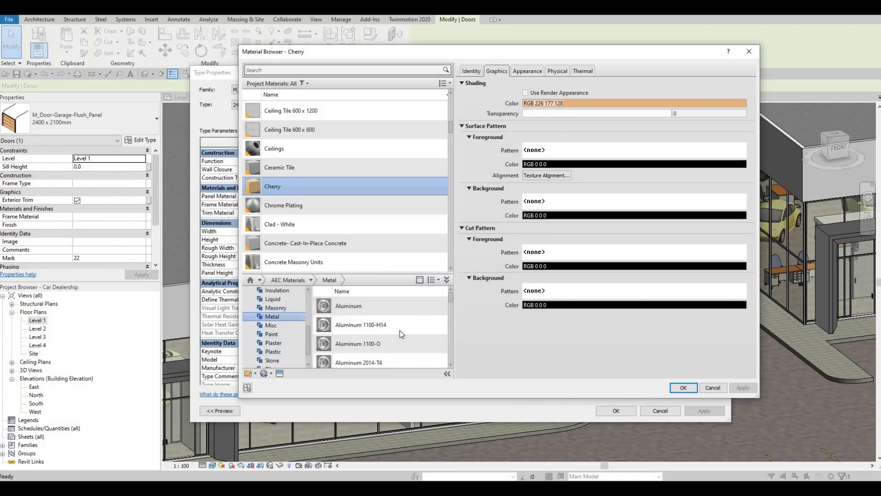
{"action": "scroll", "coordinate": [400, 331], "scroll_direction": "up", "scroll_amount": 2}
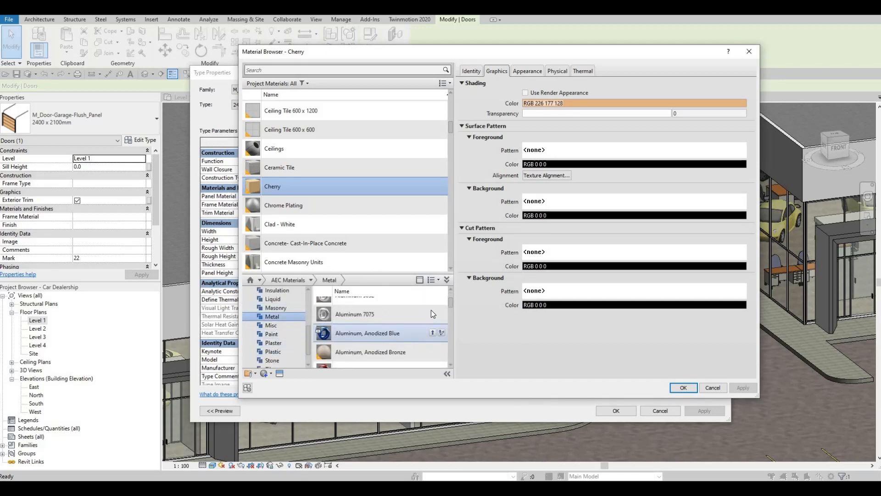
{"action": "left_click", "coordinate": [432, 312]}
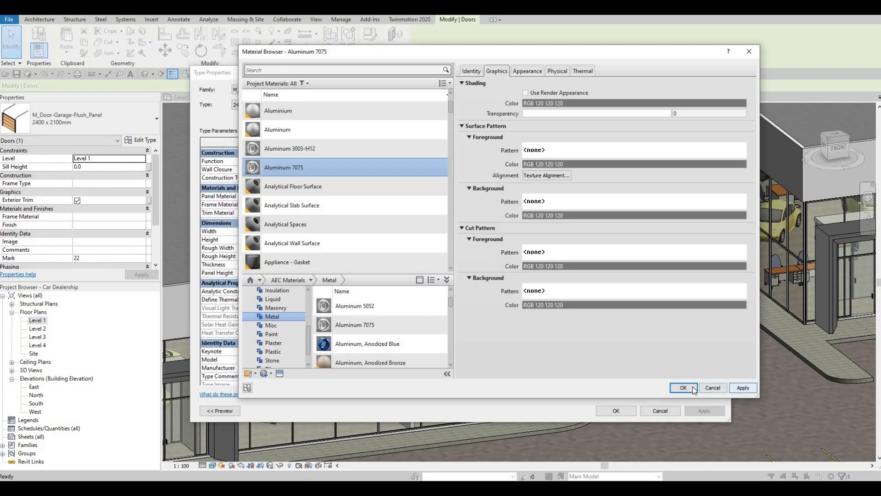
{"action": "left_click", "coordinate": [742, 388]}
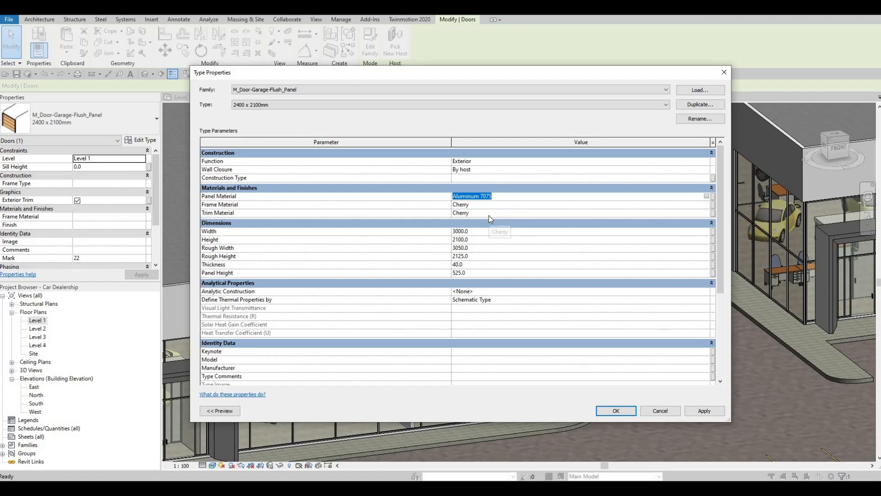
Set the frame and trim materials of the same garage door type to Aluminum 7075 and apply the type changes.
{"action": "key", "text": "ctrl+c"}
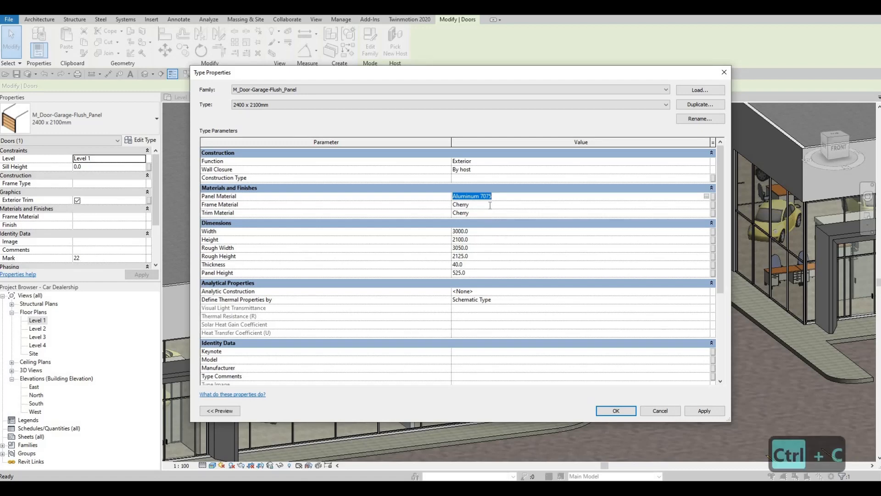
{"action": "left_click", "coordinate": [490, 205]}
{"action": "key", "text": "ctrl+v"}
{"action": "left_click", "coordinate": [483, 213]}
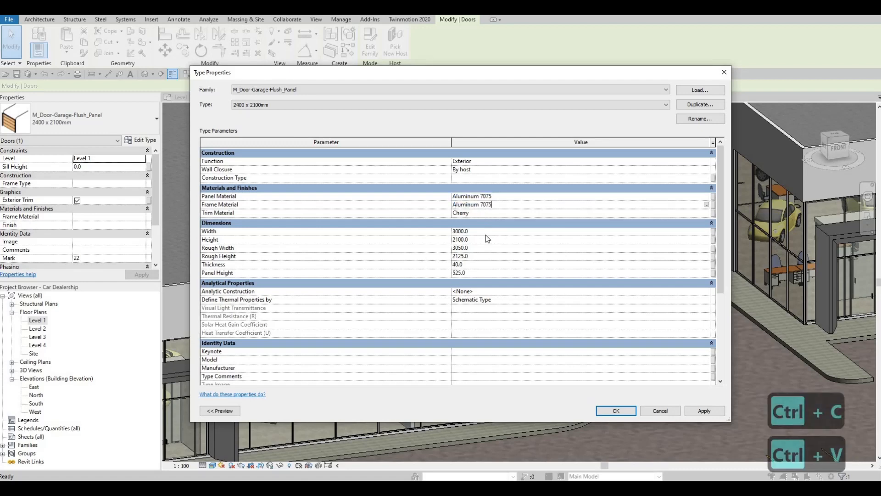
{"action": "key", "text": "ctrl+v"}
{"action": "left_click", "coordinate": [694, 409]}
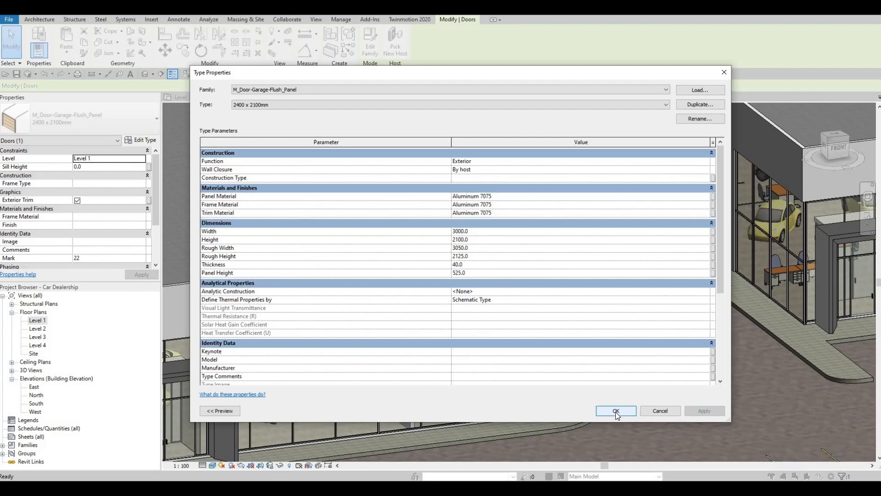
{"action": "left_click", "coordinate": [616, 411]}
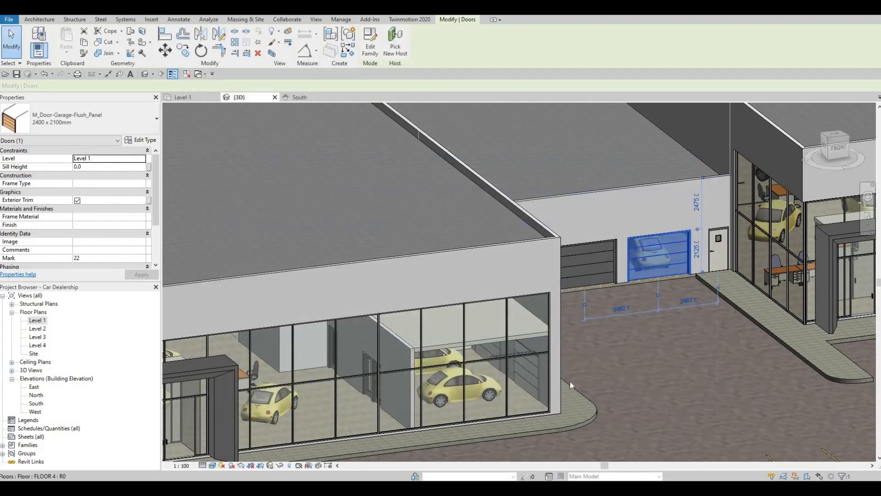
Set the panel, frame and trim materials of the wide garage door type 2400 x 2100mm 2 to Aluminum 7075.
{"action": "middle_click_drag", "start_coordinate": [570, 382], "coordinate": [454, 297], "text": "shift"}
{"action": "left_click", "coordinate": [704, 261]}
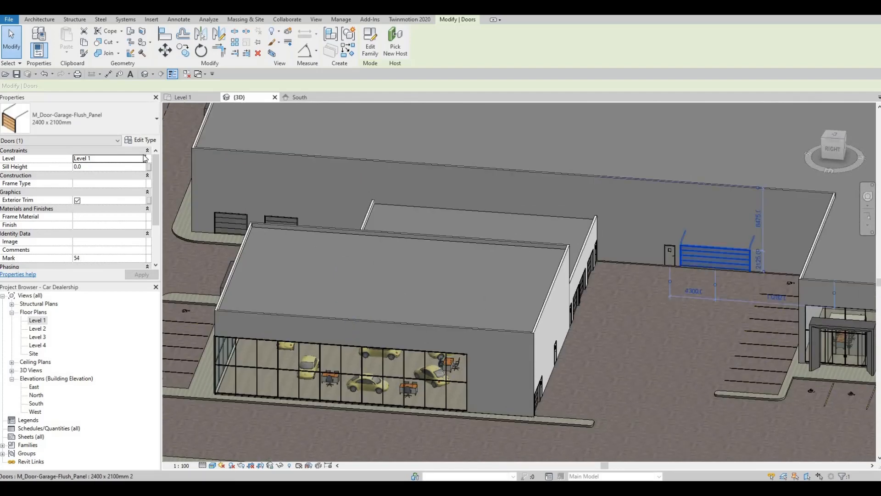
{"action": "left_click", "coordinate": [140, 139]}
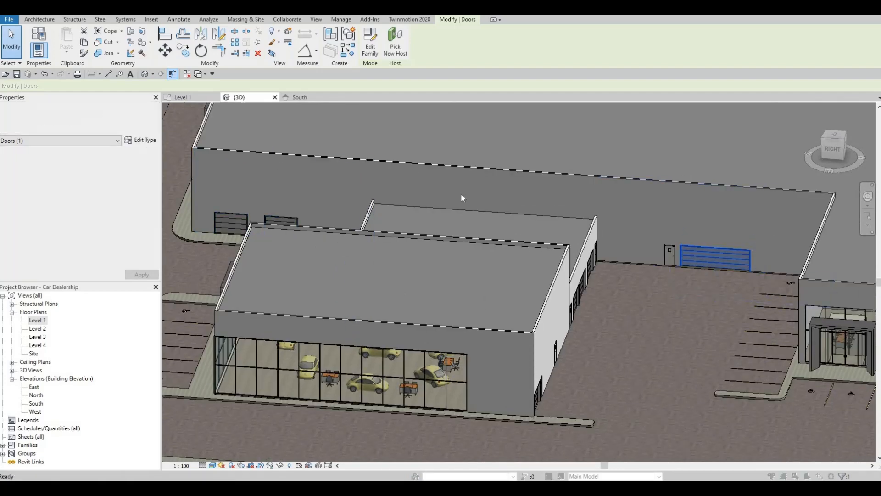
{"action": "left_click", "coordinate": [482, 197]}
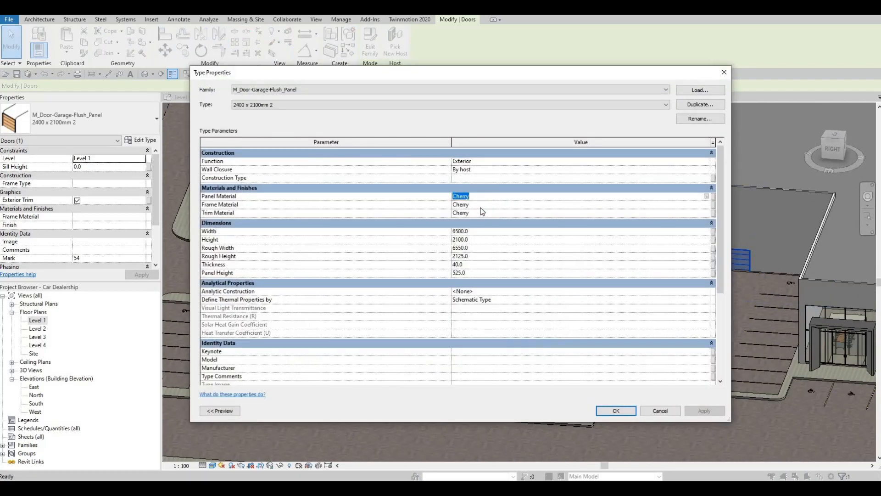
{"action": "type", "text": "Aluminum 7075"}
{"action": "left_click", "coordinate": [483, 209]}
{"action": "type", "text": "Aluminum 7075"}
{"action": "left_click", "coordinate": [486, 214]}
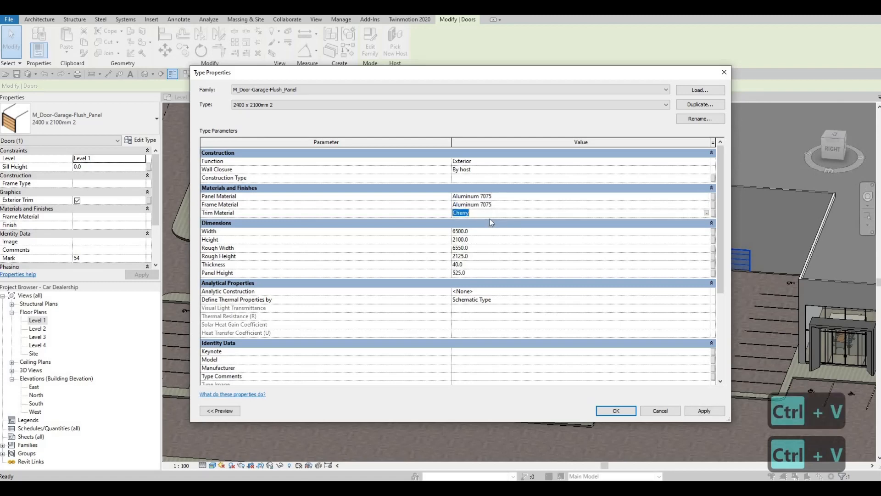
{"action": "type", "text": "Aluminum 7075"}
{"action": "left_click", "coordinate": [632, 412]}
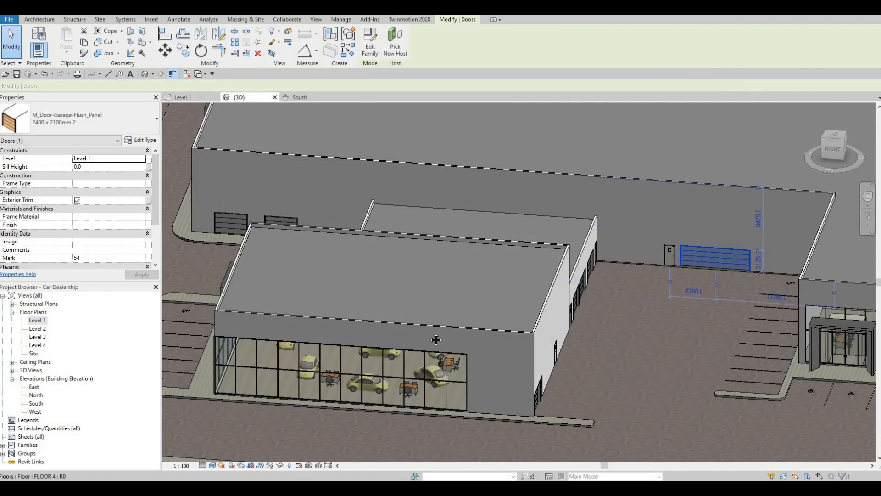
Examine the dealership's glazed front corner, entrance portal and side exterior wall in 3D.
{"action": "middle_click_drag", "start_coordinate": [657, 386], "coordinate": [640, 421], "text": "shift"}
{"action": "scroll", "coordinate": [642, 432], "scroll_direction": "up", "scroll_amount": 8}
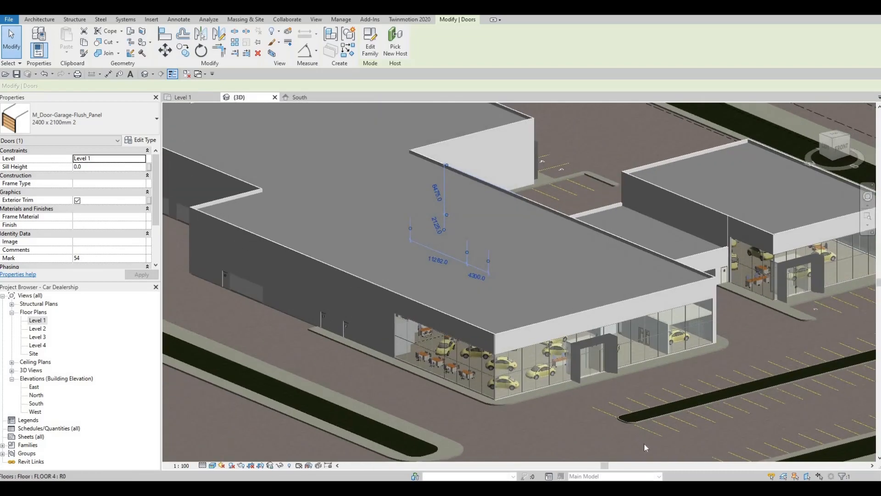
{"action": "scroll", "coordinate": [290, 265], "scroll_direction": "down", "scroll_amount": 3}
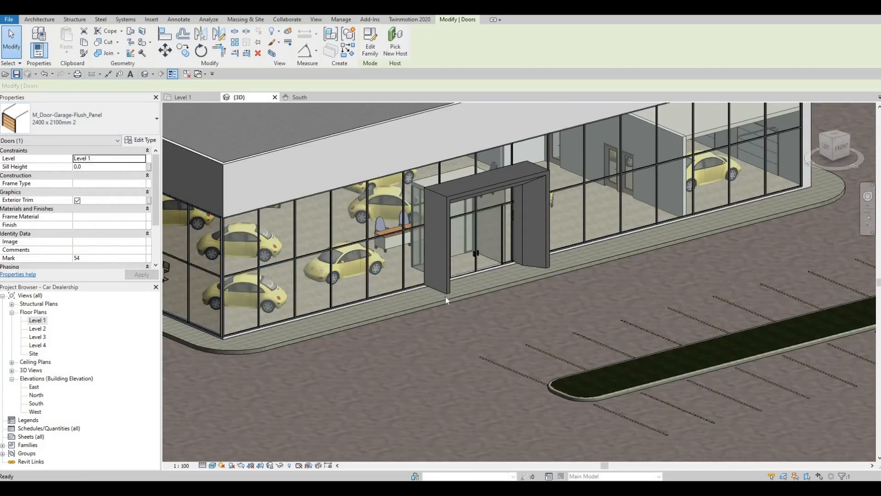
{"action": "left_click", "coordinate": [523, 315]}
{"action": "middle_click_drag", "start_coordinate": [409, 299], "coordinate": [478, 319]}
{"action": "scroll", "coordinate": [563, 299], "scroll_direction": "down", "scroll_amount": 3}
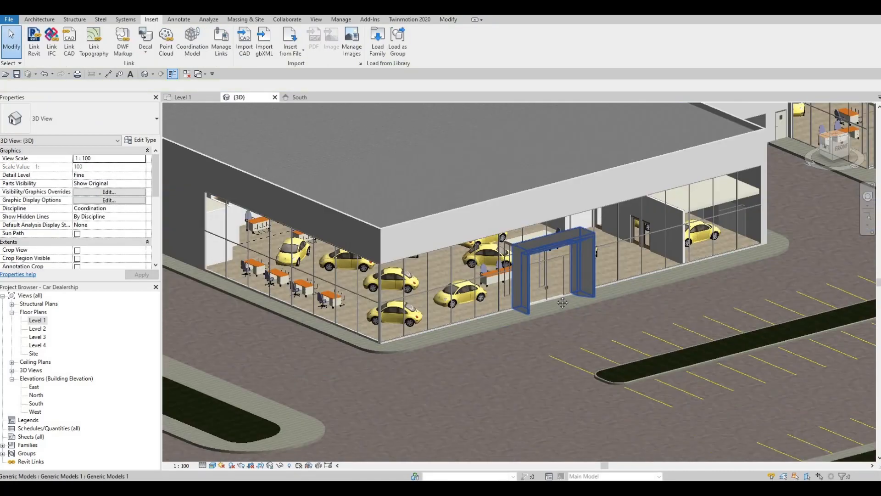
{"action": "middle_click_drag", "start_coordinate": [410, 321], "coordinate": [502, 300]}
{"action": "scroll", "coordinate": [459, 294], "scroll_direction": "down", "scroll_amount": 1}
{"action": "middle_click_drag", "start_coordinate": [447, 292], "coordinate": [373, 264]}
{"action": "scroll", "coordinate": [373, 254], "scroll_direction": "down", "scroll_amount": 1}
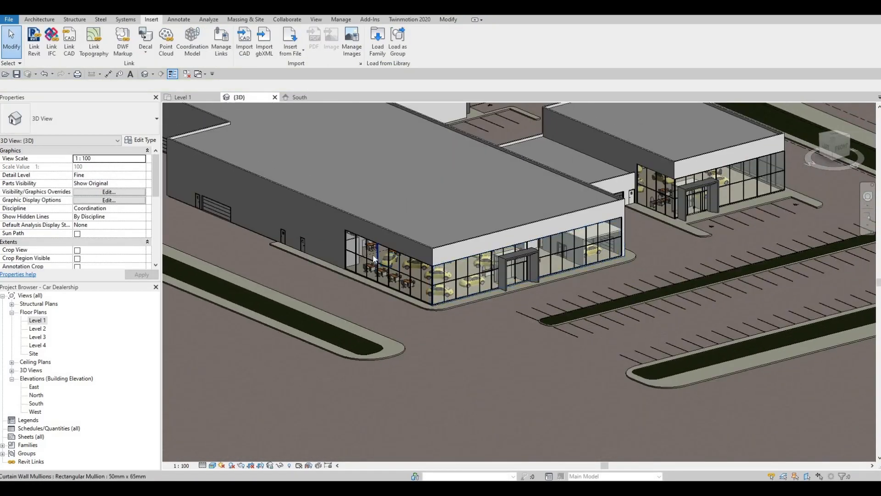
{"action": "scroll", "coordinate": [373, 255], "scroll_direction": "up", "scroll_amount": 1}
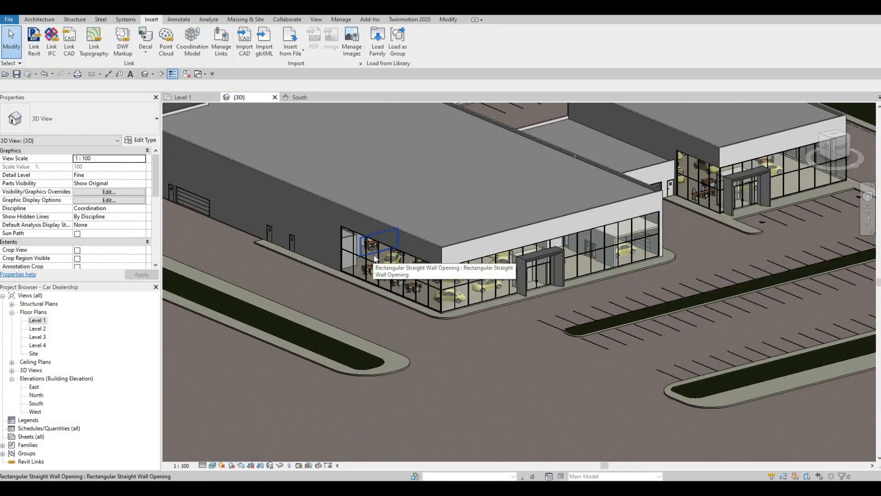
Start an in-place model component in the Generic Models category named Generic Models 4.
{"action": "left_click", "coordinate": [40, 20]}
{"action": "middle_click_drag", "start_coordinate": [324, 238], "coordinate": [357, 272]}
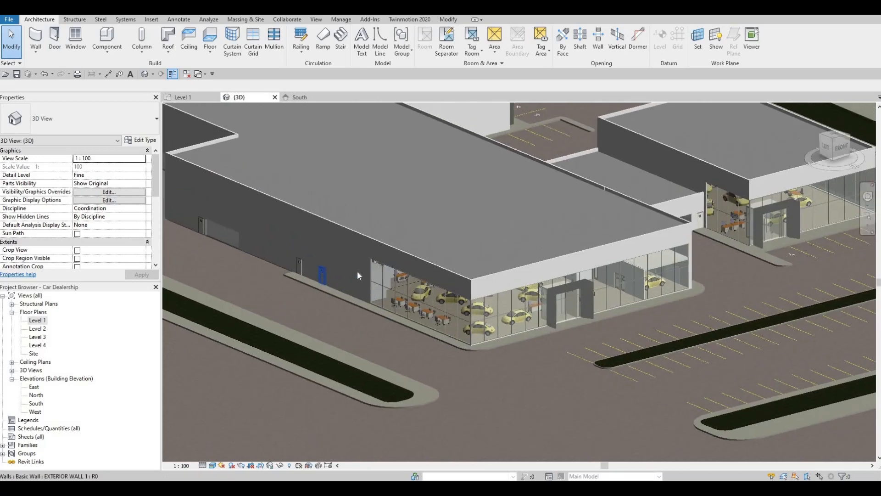
{"action": "key", "text": "F1"}
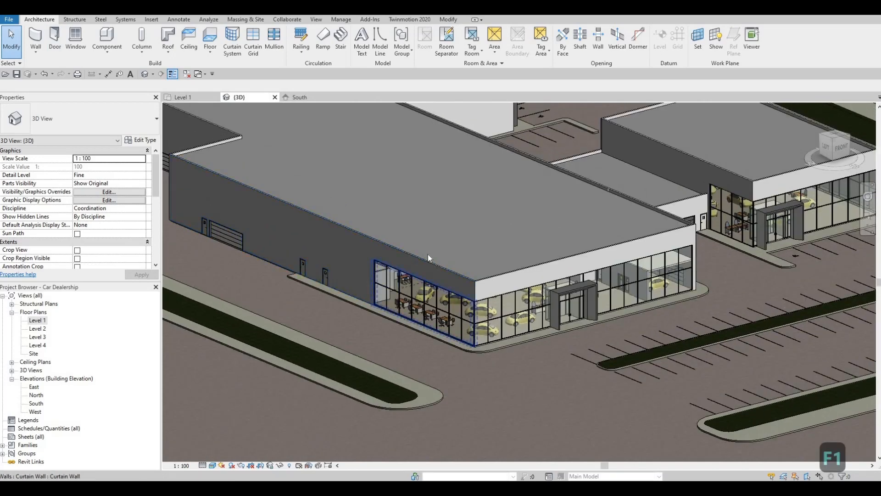
{"action": "left_click", "coordinate": [109, 49]}
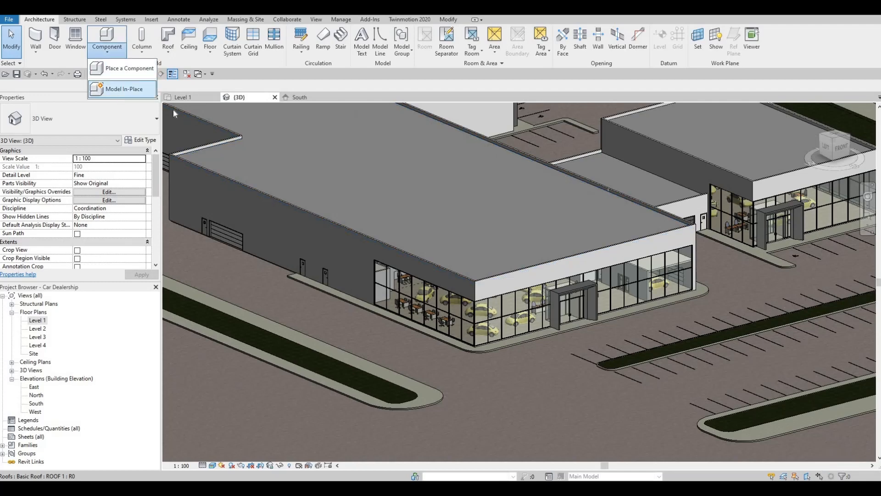
{"action": "left_click", "coordinate": [122, 90]}
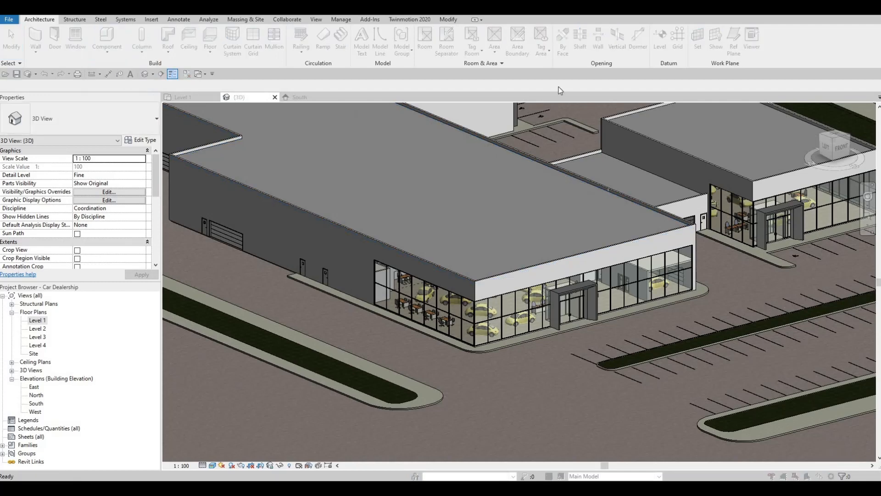
{"action": "scroll", "coordinate": [529, 193], "scroll_direction": "down", "scroll_amount": 2}
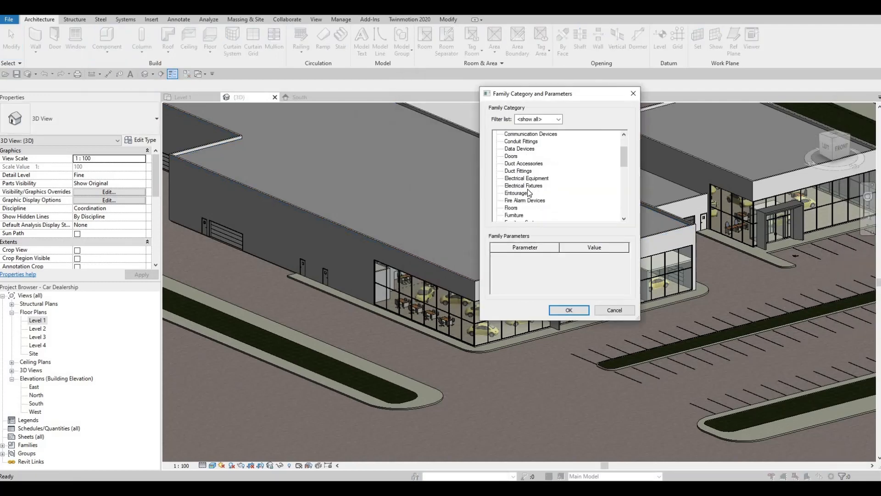
{"action": "scroll", "coordinate": [528, 192], "scroll_direction": "down", "scroll_amount": 3}
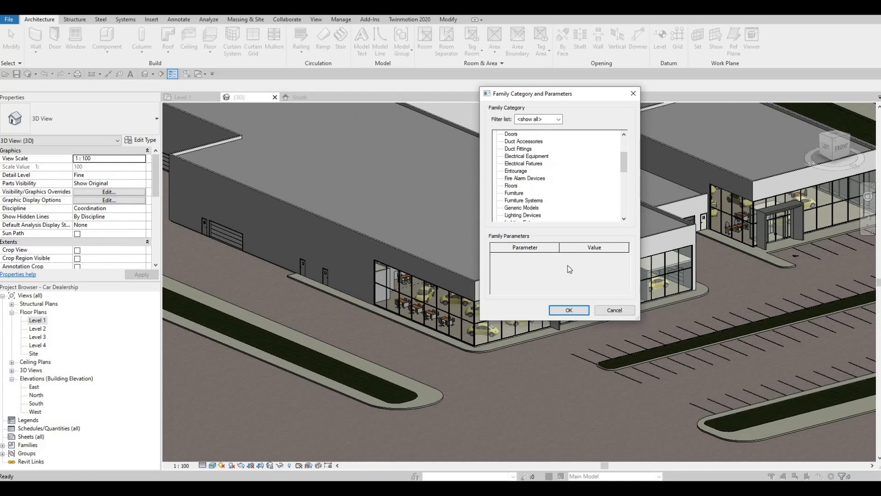
{"action": "left_click", "coordinate": [569, 311]}
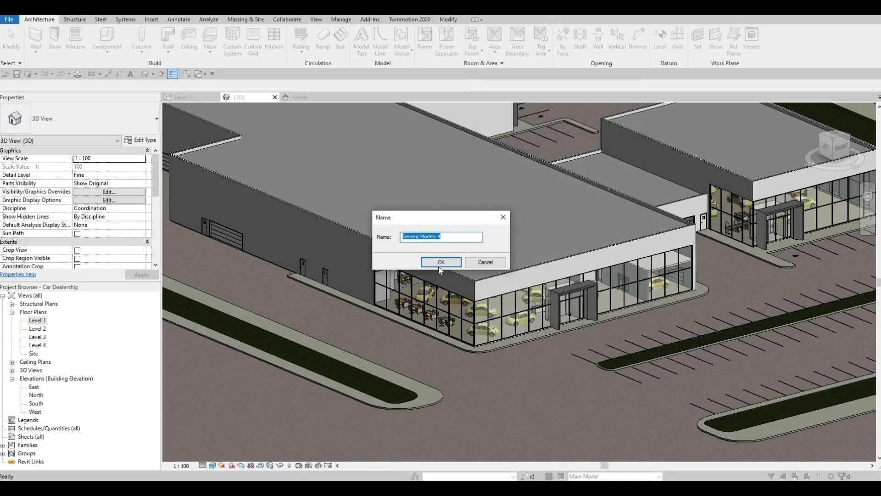
{"action": "left_click", "coordinate": [441, 263]}
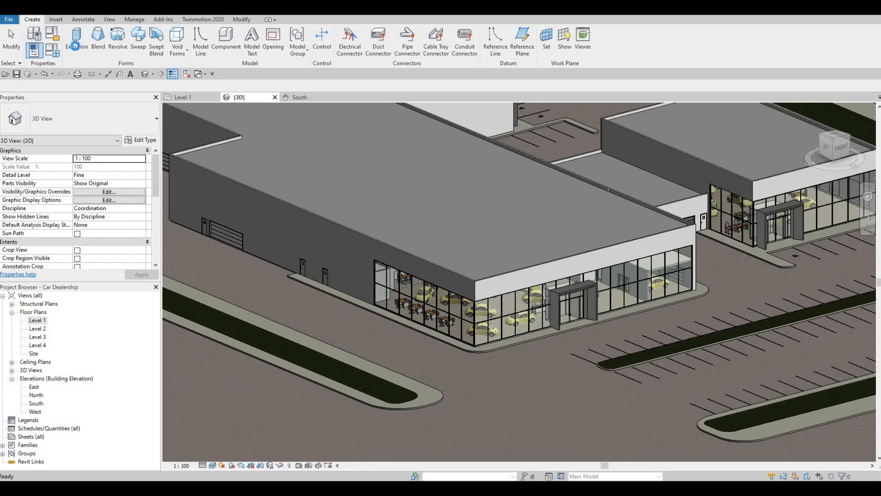
Start an extrusion and set its work plane by picking the face of the side exterior wall above the front glazing.
{"action": "left_click", "coordinate": [76, 46]}
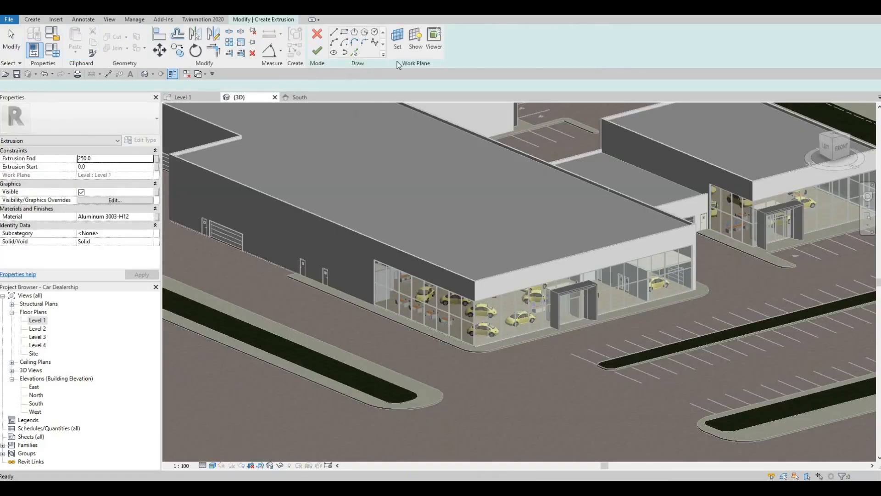
{"action": "left_click", "coordinate": [397, 42]}
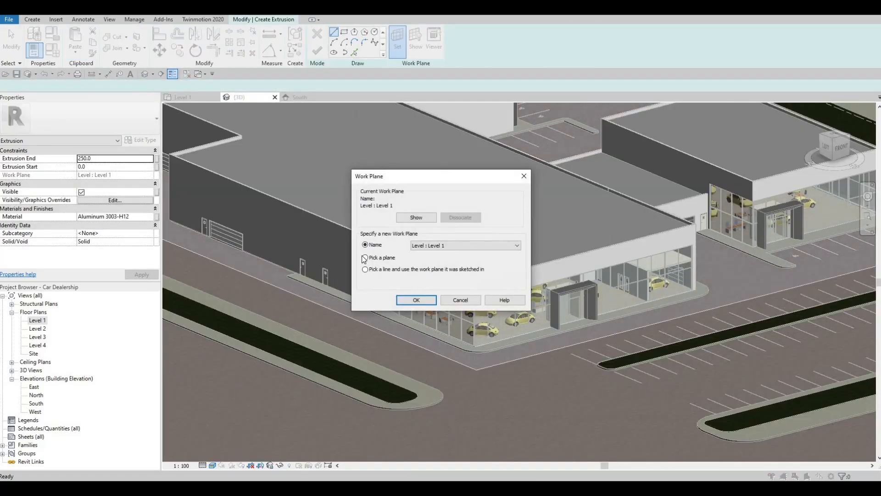
{"action": "left_click", "coordinate": [413, 301]}
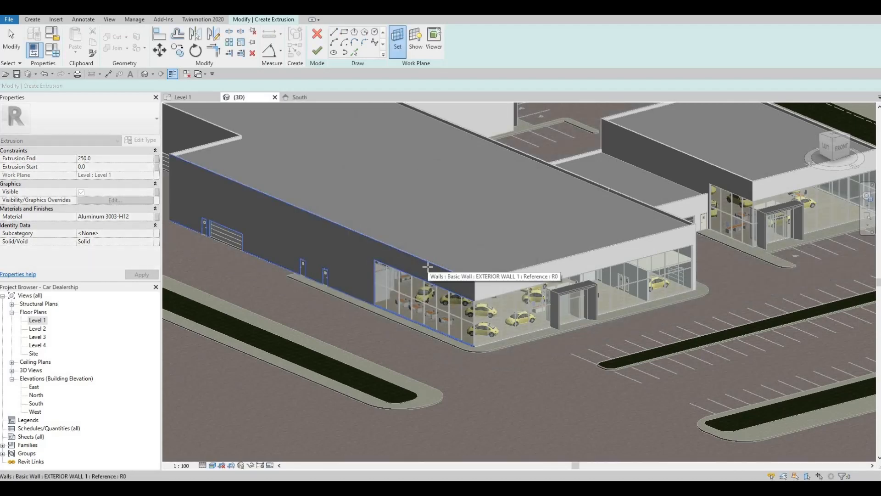
{"action": "left_click", "coordinate": [428, 266]}
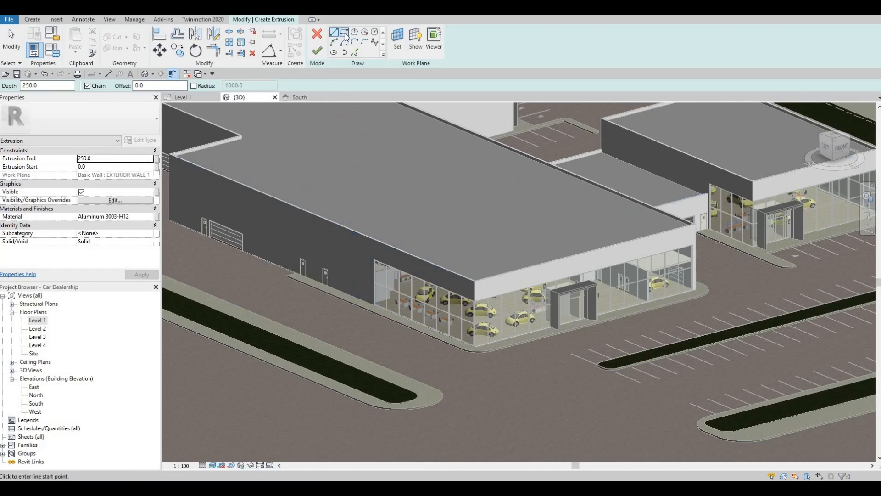
Add the top edge of the side exterior wall to the extrusion sketch with Pick Lines.
{"action": "left_click", "coordinate": [354, 53]}
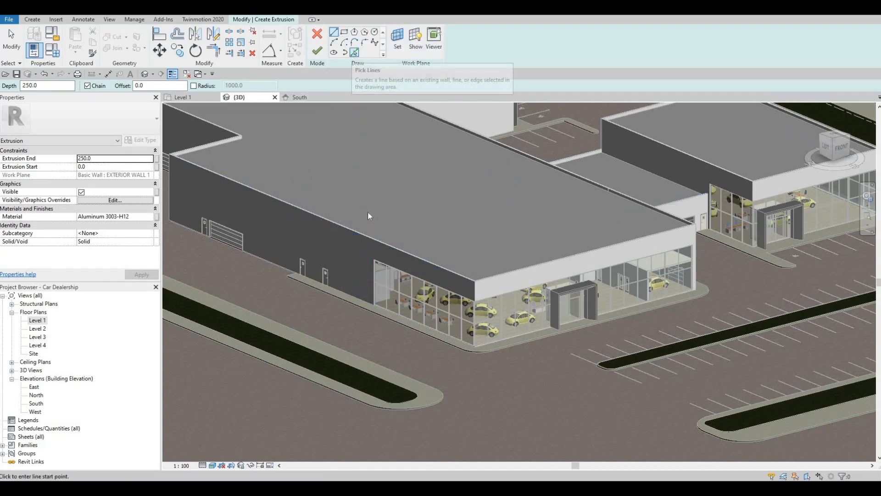
{"action": "scroll", "coordinate": [452, 271], "scroll_direction": "up", "scroll_amount": 3}
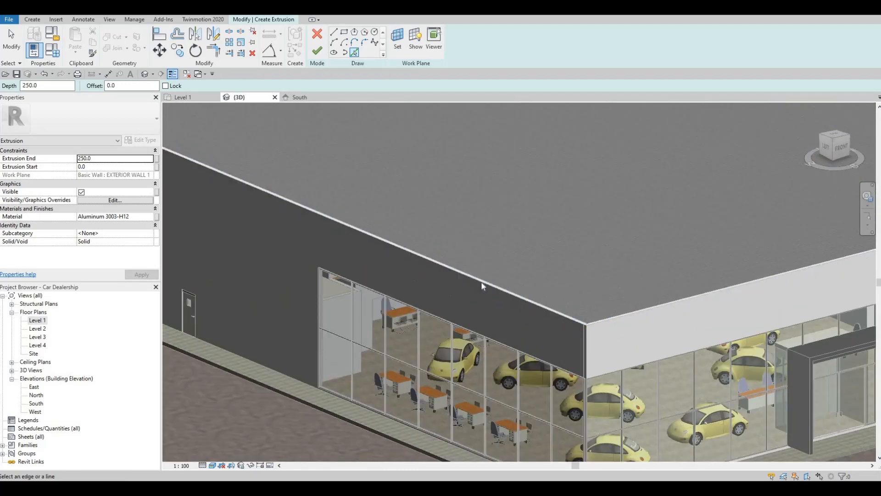
{"action": "scroll", "coordinate": [524, 301], "scroll_direction": "up", "scroll_amount": 4}
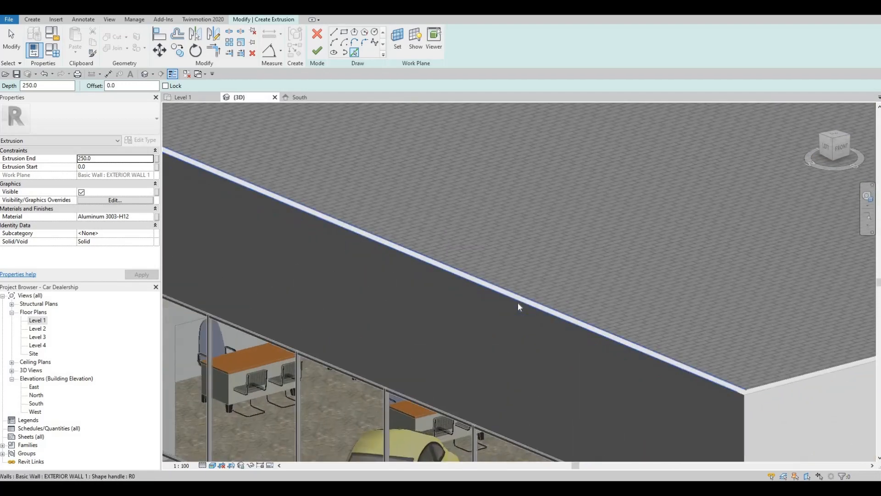
{"action": "key", "text": "Tab"}
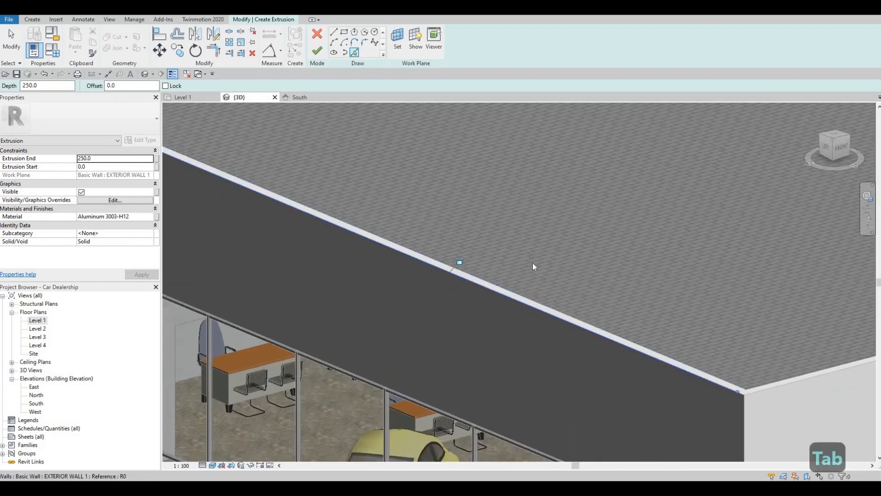
{"action": "scroll", "coordinate": [532, 262], "scroll_direction": "down", "scroll_amount": 3}
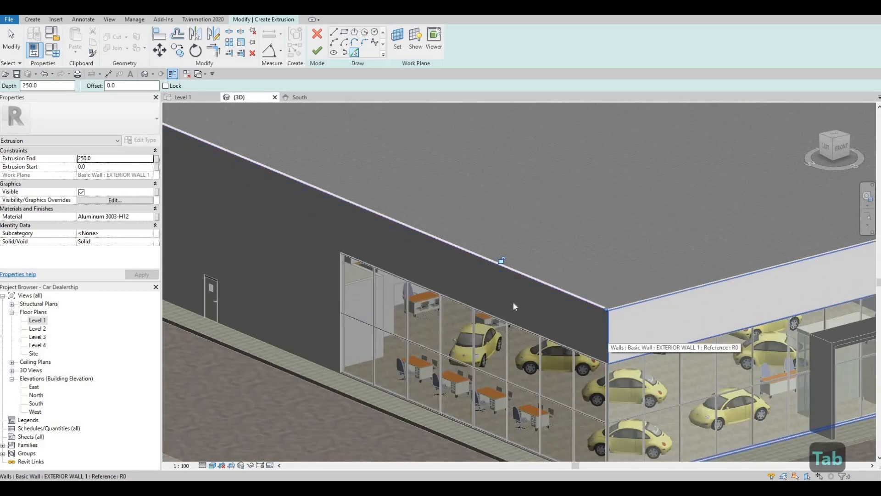
{"action": "scroll", "coordinate": [513, 302], "scroll_direction": "down", "scroll_amount": 2}
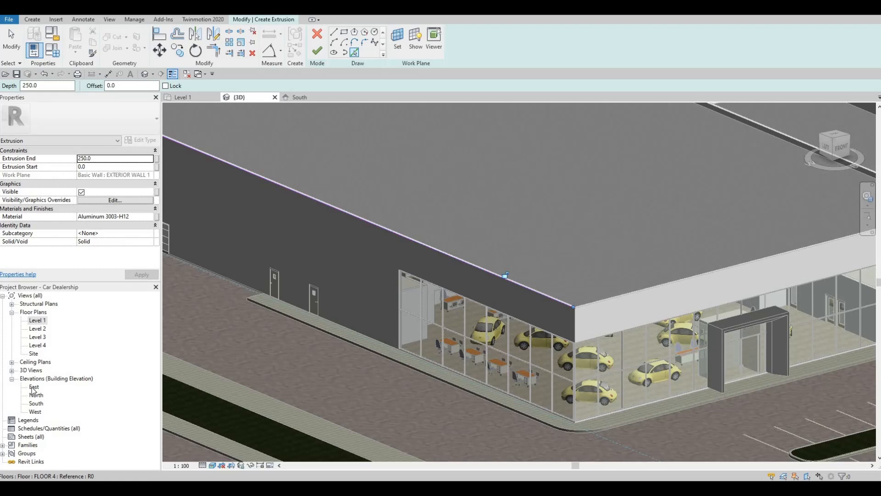
{"action": "key", "text": "Tab"}
{"action": "key", "text": "Tab"}
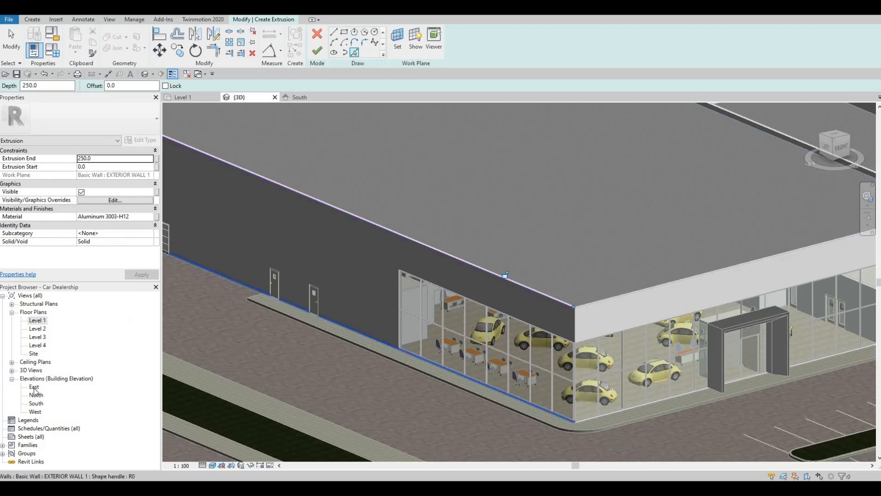
In the West elevation, pick the wall's vertical end edge at grid M as a sketch line.
{"action": "double_click", "coordinate": [34, 387]}
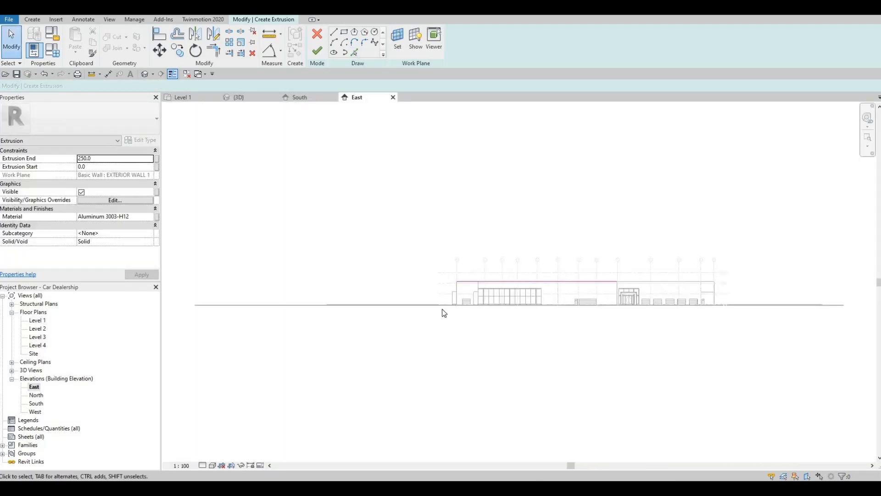
{"action": "double_click", "coordinate": [35, 411]}
{"action": "scroll", "coordinate": [564, 282], "scroll_direction": "up", "scroll_amount": 3}
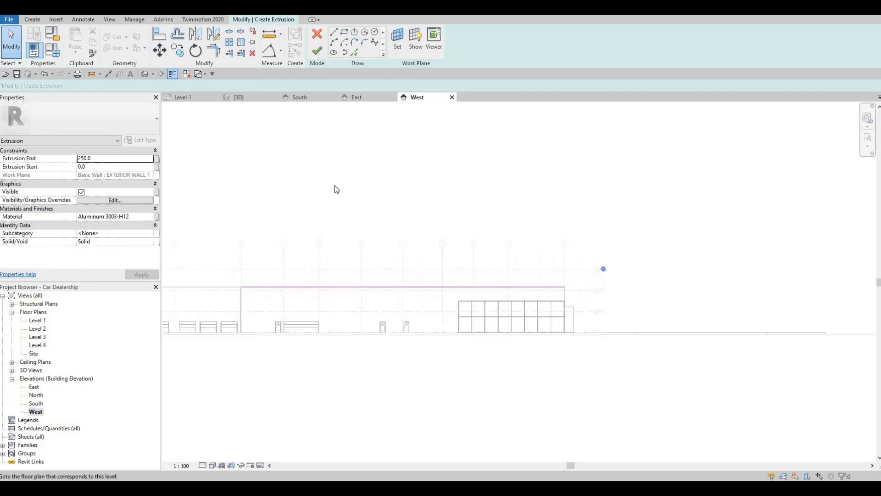
{"action": "left_click", "coordinate": [356, 52]}
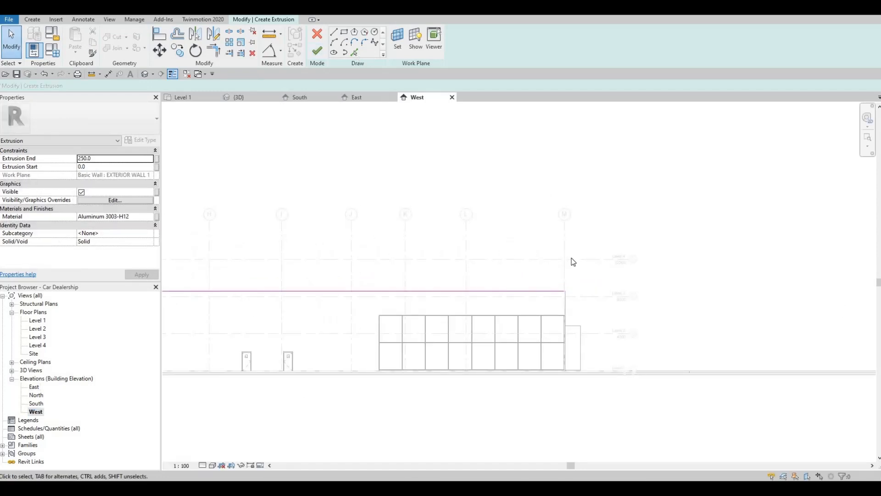
{"action": "scroll", "coordinate": [564, 327], "scroll_direction": "up", "scroll_amount": 4}
{"action": "left_click", "coordinate": [551, 319]}
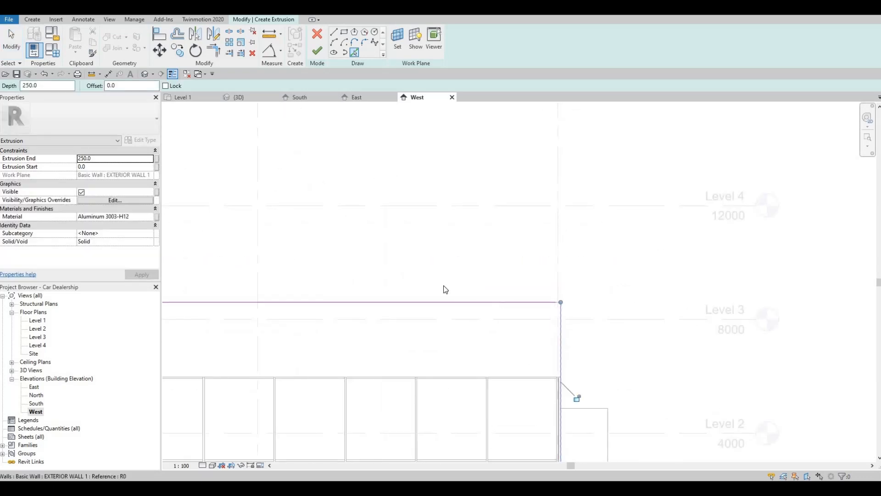
{"action": "scroll", "coordinate": [459, 257], "scroll_direction": "down", "scroll_amount": 2}
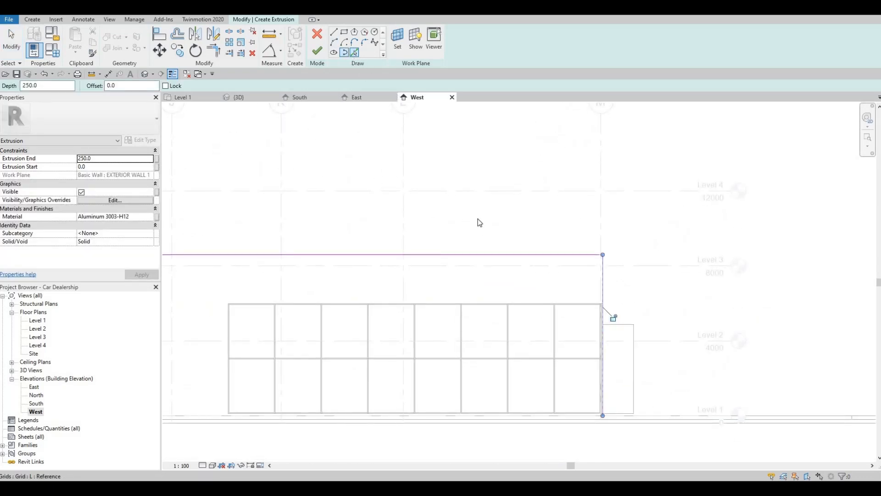
{"action": "key", "text": "Escape"}
Pick the curtain wall's top edge and its vertical edge nearest the doors as sketch lines.
{"action": "scroll", "coordinate": [518, 327], "scroll_direction": "up", "scroll_amount": 3}
{"action": "scroll", "coordinate": [501, 386], "scroll_direction": "up", "scroll_amount": 2}
{"action": "left_click", "coordinate": [500, 392]}
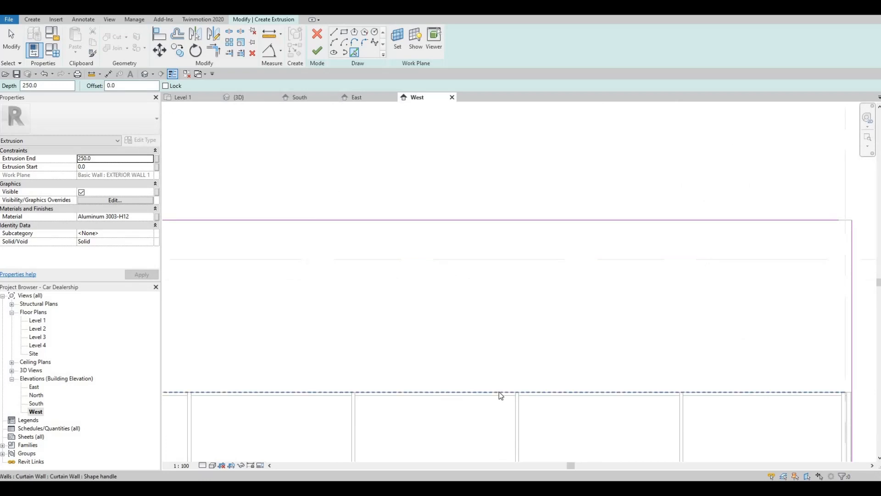
{"action": "scroll", "coordinate": [445, 315], "scroll_direction": "down", "scroll_amount": 5}
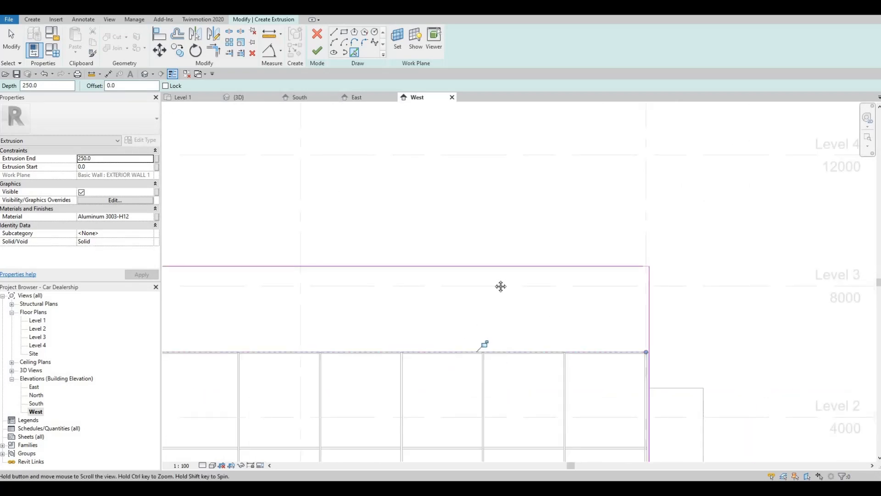
{"action": "scroll", "coordinate": [426, 293], "scroll_direction": "up", "scroll_amount": 3}
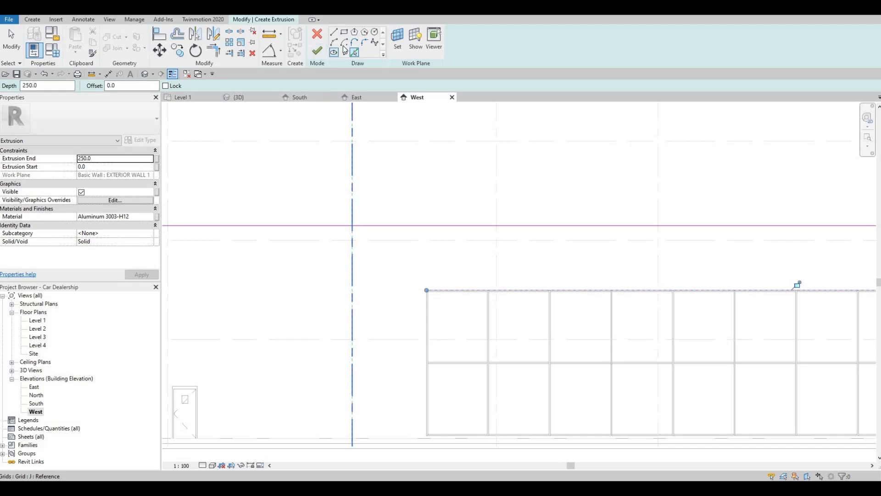
{"action": "key", "text": "Escape"}
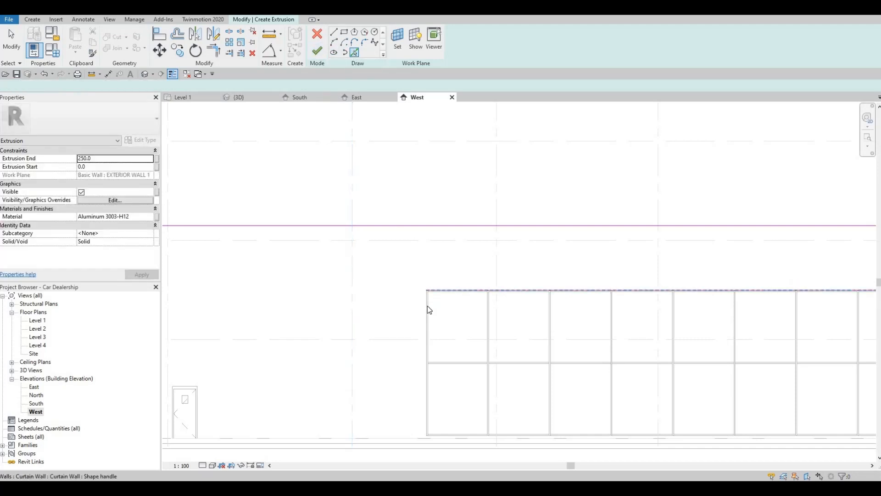
{"action": "left_click", "coordinate": [427, 297]}
{"action": "scroll", "coordinate": [426, 287], "scroll_direction": "down", "scroll_amount": 3}
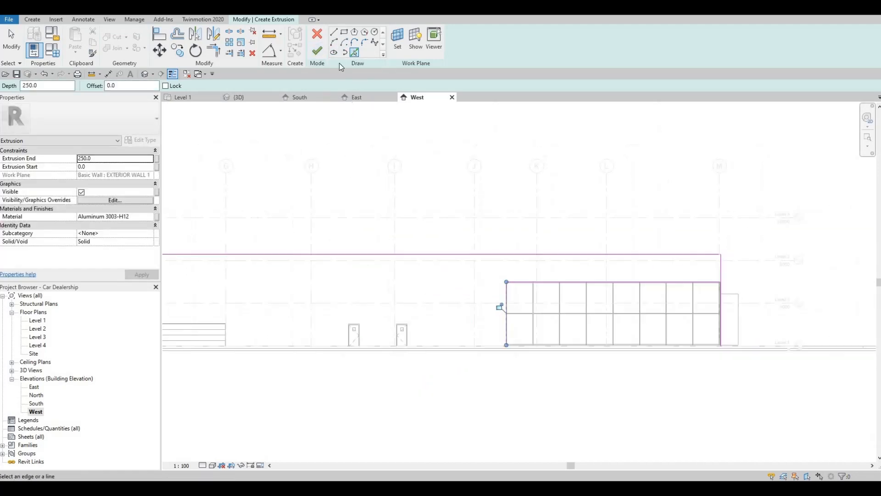
Draw a line about 5100 mm down from the wall's top edge, then a horizontal line about 6235 mm to the curtain wall's edge.
{"action": "key", "text": "l"}
{"action": "key", "text": "i"}
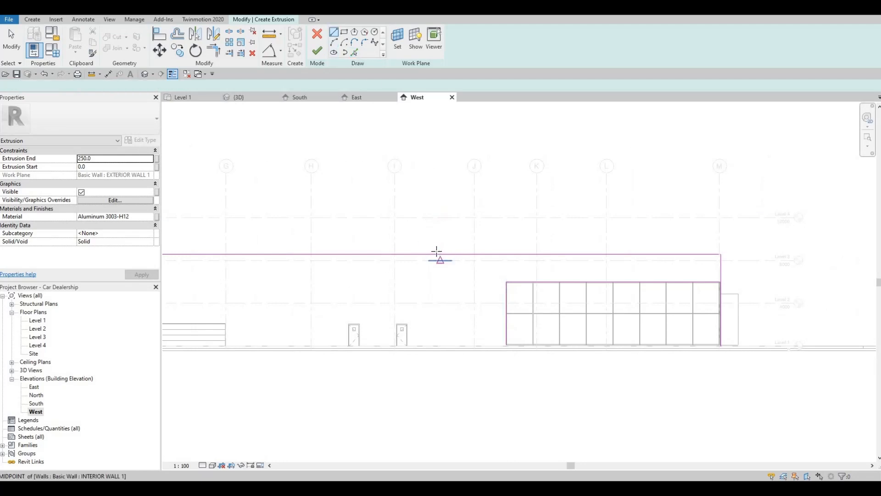
{"action": "left_click", "coordinate": [440, 254]}
{"action": "left_click", "coordinate": [440, 308]}
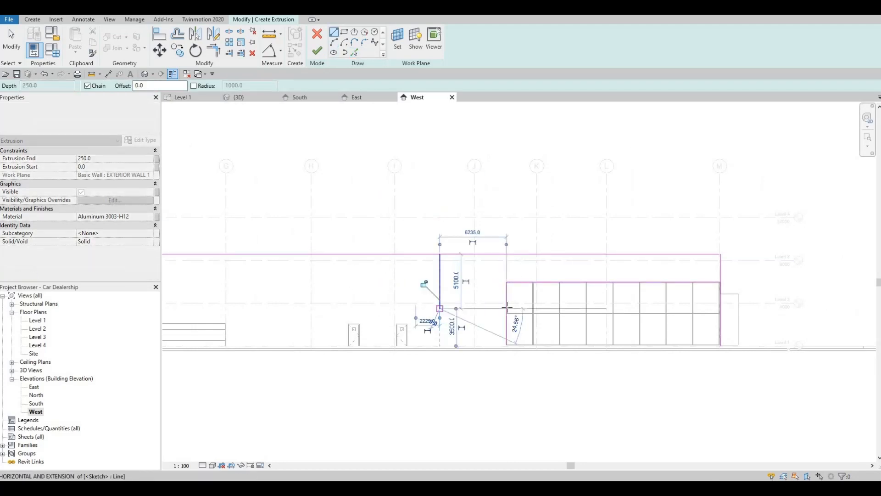
{"action": "left_click", "coordinate": [507, 308]}
{"action": "key", "text": "Escape"}
{"action": "middle_click_drag", "start_coordinate": [436, 294], "coordinate": [511, 288]}
{"action": "key", "text": "Escape"}
{"action": "scroll", "coordinate": [511, 283], "scroll_direction": "down", "scroll_amount": 1}
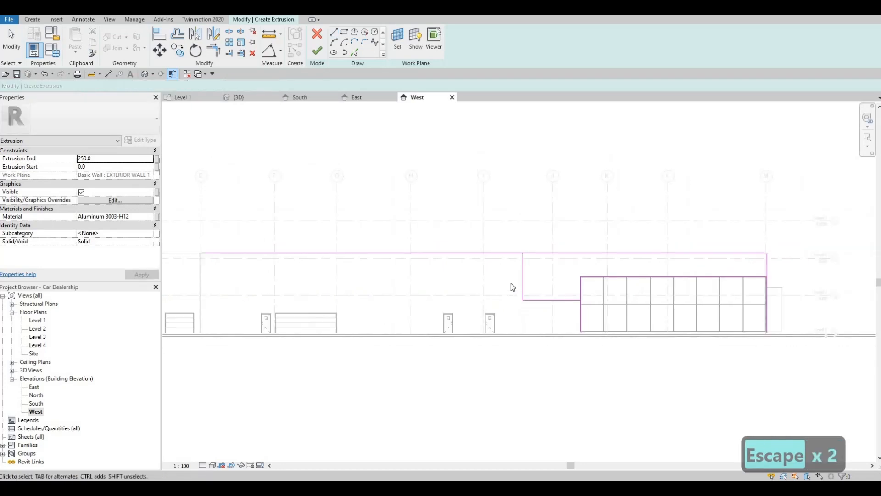
{"action": "key", "text": "Escape"}
{"action": "key", "text": "Escape"}
{"action": "key", "text": "y"}
{"action": "key", "text": "t"}
{"action": "key", "text": "y"}
{"action": "key", "text": "t"}
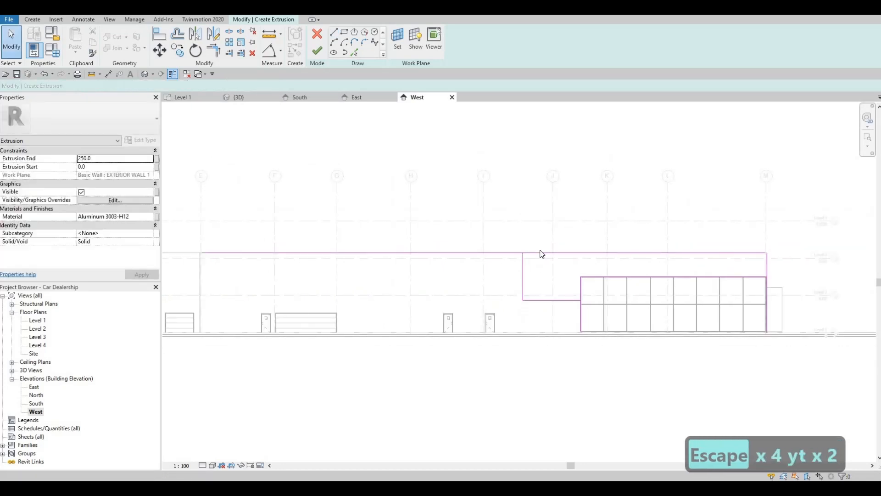
{"action": "key", "text": "r"}
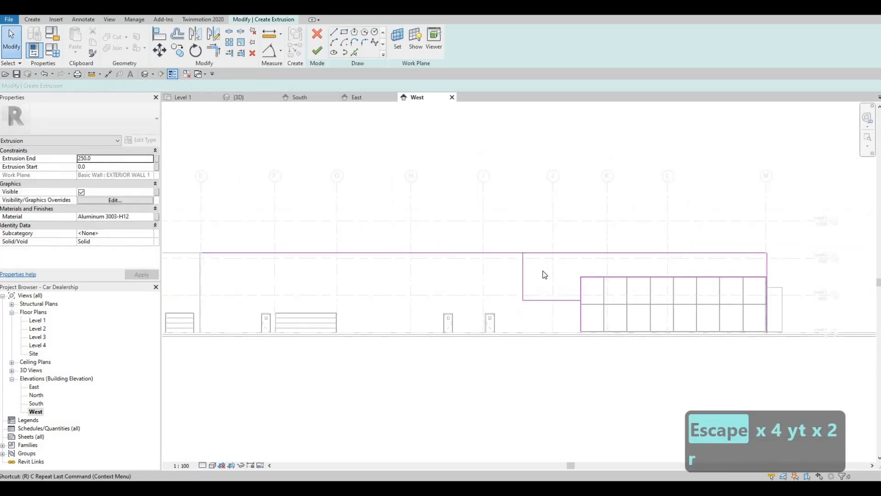
{"action": "key", "text": "t"}
{"action": "key", "text": "r"}
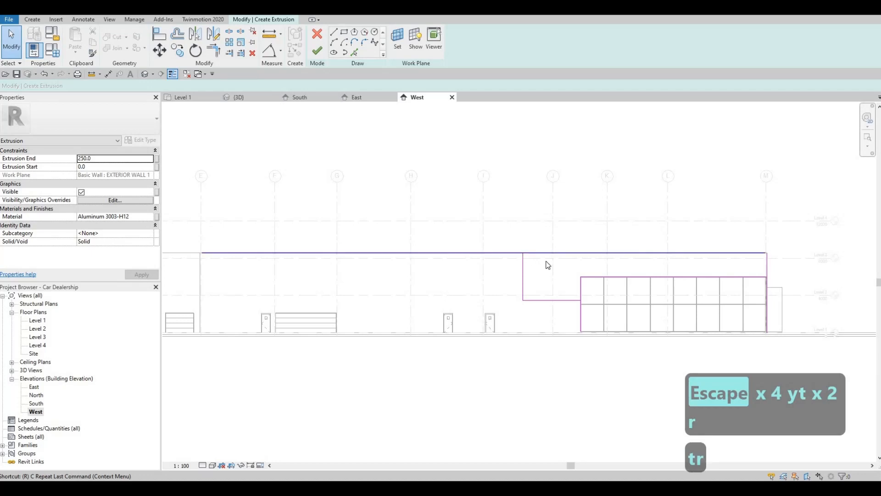
{"action": "left_click", "coordinate": [523, 289]}
{"action": "scroll", "coordinate": [528, 296], "scroll_direction": "up", "scroll_amount": 2}
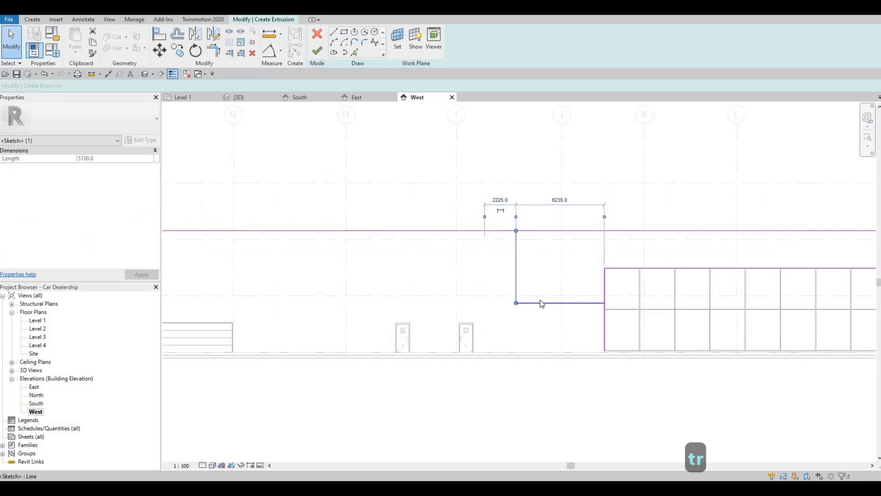
{"action": "left_click", "coordinate": [541, 303]}
{"action": "key", "text": "Escape"}
{"action": "key", "text": "Escape"}
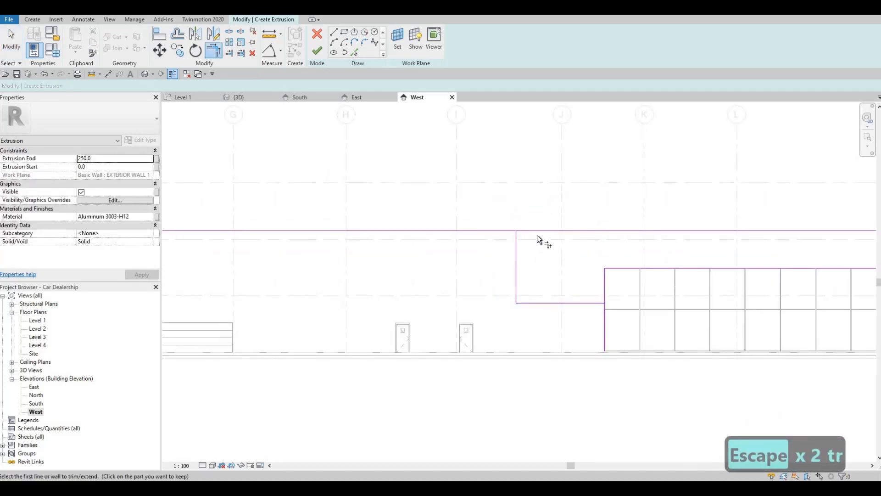
Trim the top sketch line to the 5100 mm vertical line, and the lower horizontal line to the curtain wall's vertical edge line.
{"action": "left_click", "coordinate": [534, 231]}
{"action": "left_click", "coordinate": [516, 247]}
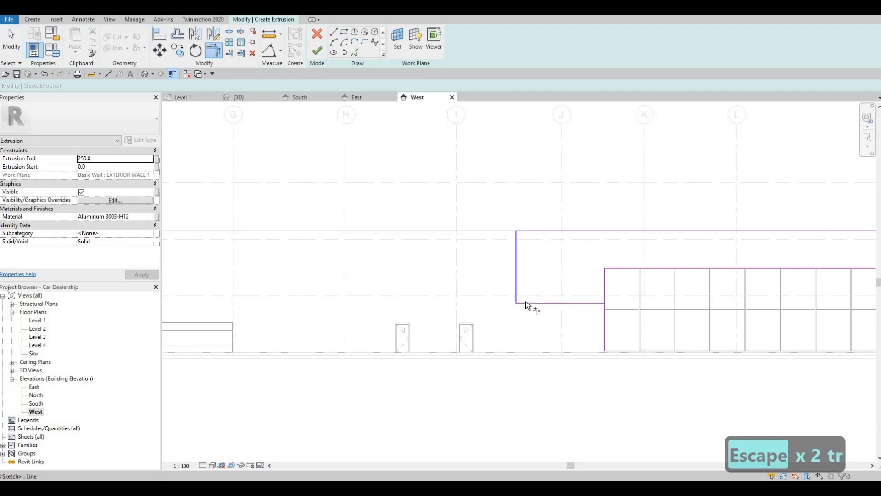
{"action": "left_click", "coordinate": [517, 286]}
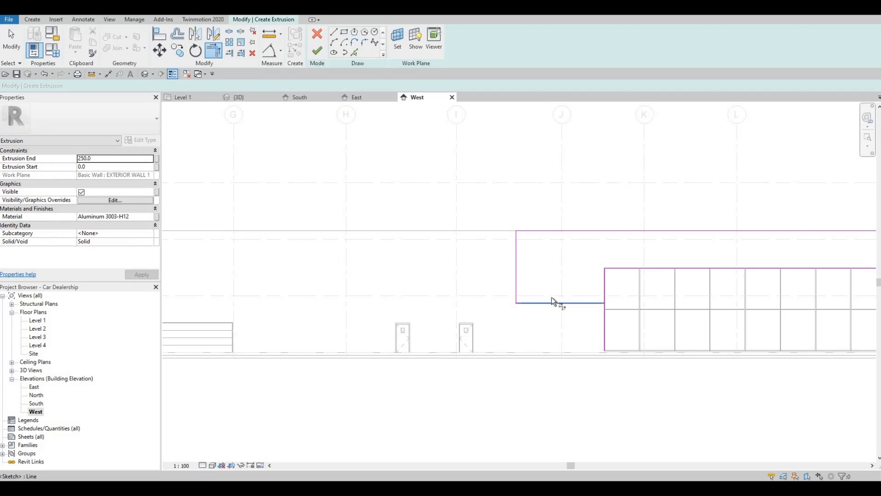
{"action": "scroll", "coordinate": [557, 299], "scroll_direction": "up", "scroll_amount": 2}
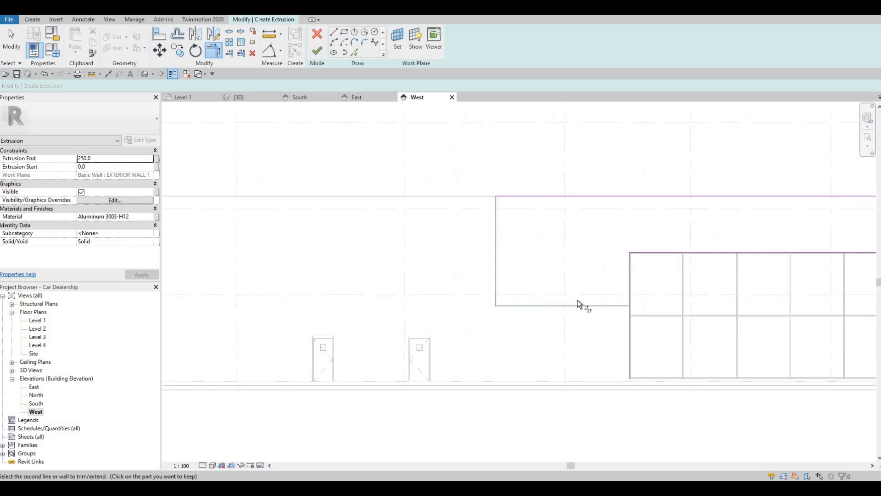
{"action": "left_click", "coordinate": [615, 307]}
{"action": "key", "text": "Escape"}
{"action": "middle_click_drag", "start_coordinate": [624, 295], "coordinate": [579, 291]}
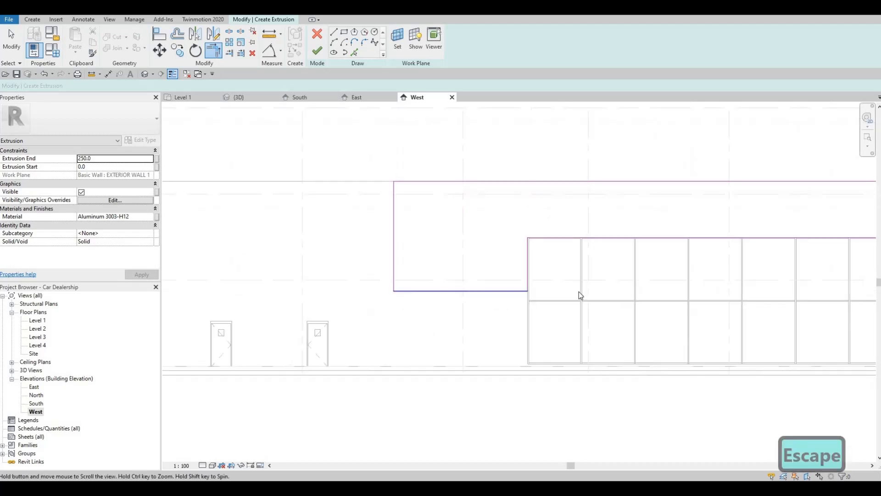
Trim the vertical sketch line at grid M so it meets the wall's top line and the curtain wall's top edge line.
{"action": "scroll", "coordinate": [579, 291], "scroll_direction": "down", "scroll_amount": 2}
{"action": "middle_click_drag", "start_coordinate": [753, 263], "coordinate": [761, 264]}
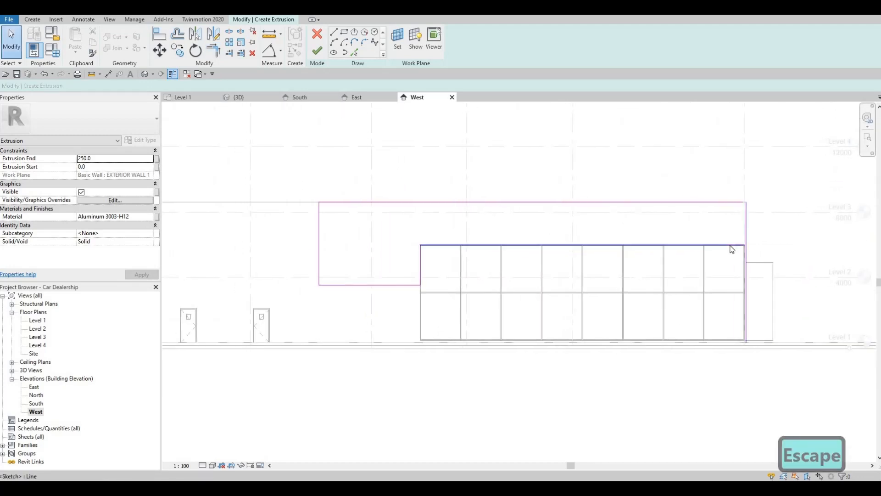
{"action": "key", "text": "t"}
{"action": "key", "text": "r"}
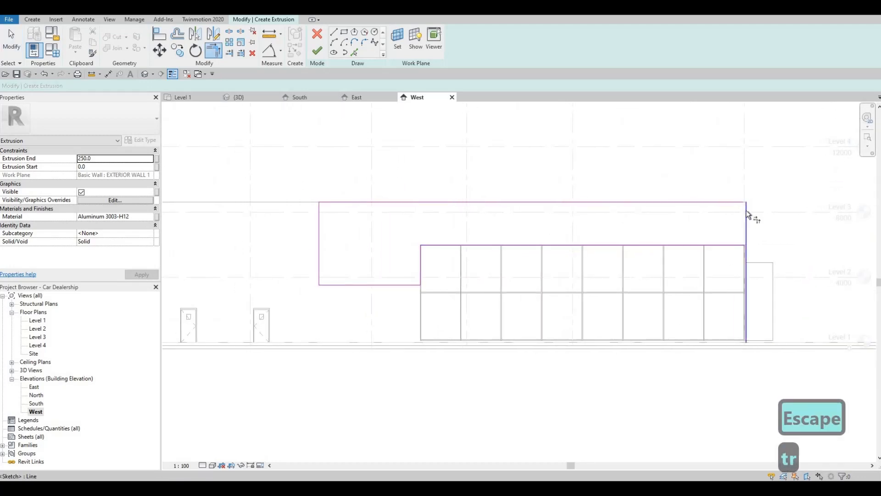
{"action": "left_click", "coordinate": [731, 243]}
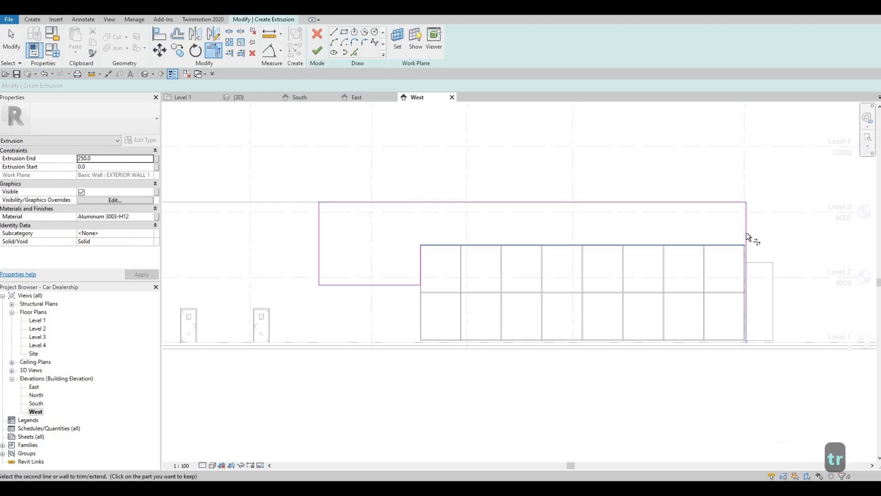
{"action": "left_click", "coordinate": [746, 232]}
{"action": "scroll", "coordinate": [719, 265], "scroll_direction": "up", "scroll_amount": 3}
{"action": "key", "text": "Escape"}
{"action": "middle_click_drag", "start_coordinate": [501, 240], "coordinate": [614, 230]}
{"action": "scroll", "coordinate": [614, 231], "scroll_direction": "down", "scroll_amount": 2}
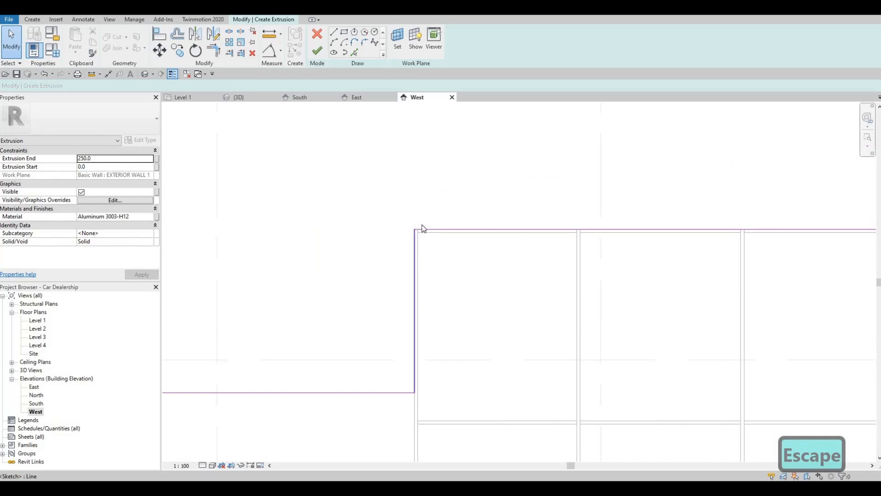
{"action": "scroll", "coordinate": [561, 238], "scroll_direction": "down", "scroll_amount": 5}
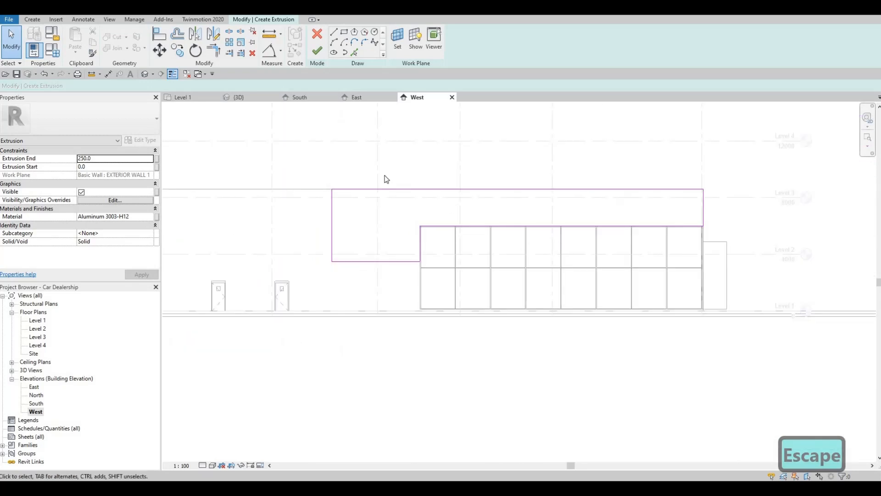
Add Copper from the AEC Materials Metal library to the project materials, replacing the existing appearance.
{"action": "left_click", "coordinate": [147, 216]}
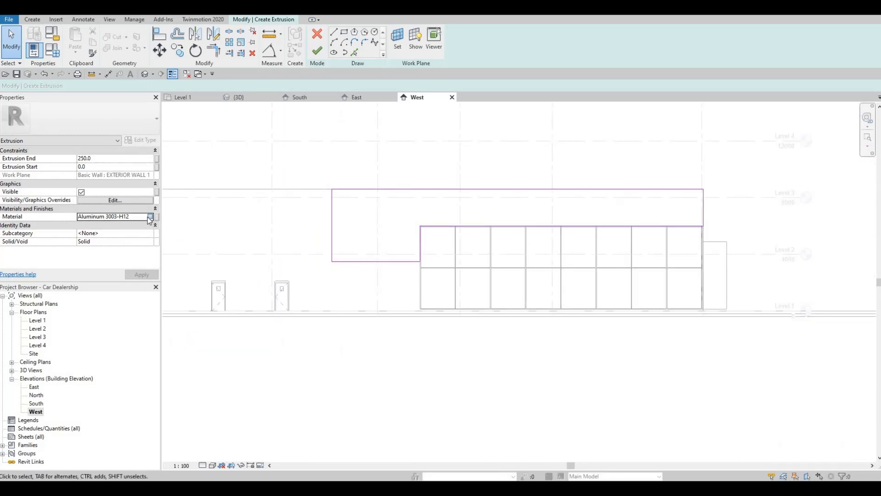
{"action": "left_click", "coordinate": [151, 216]}
{"action": "left_click", "coordinate": [243, 292]}
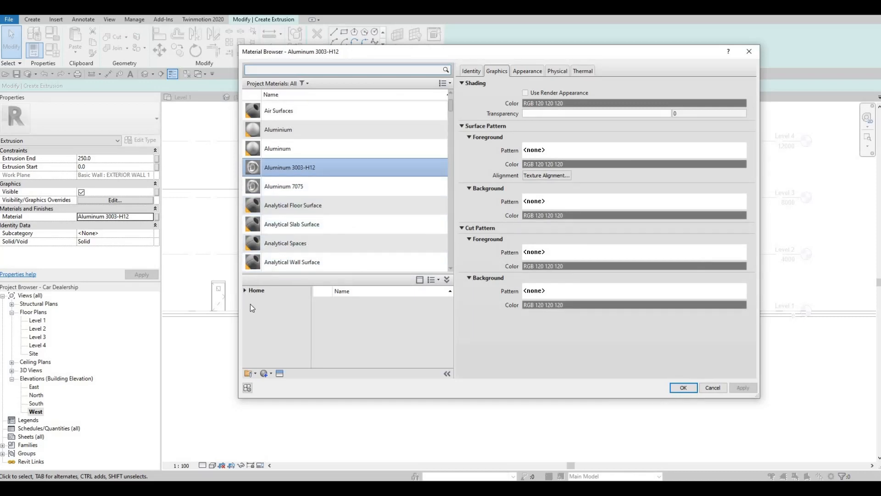
{"action": "left_click", "coordinate": [249, 308]}
{"action": "left_click", "coordinate": [287, 335]}
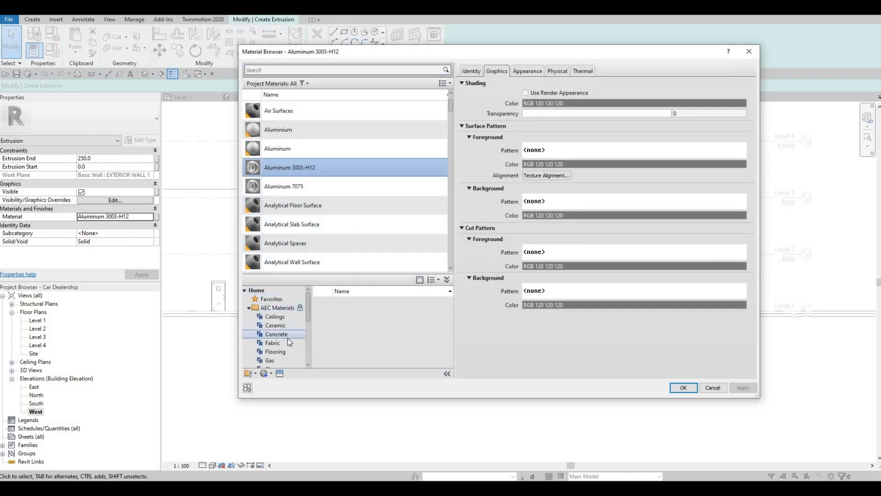
{"action": "scroll", "coordinate": [284, 335], "scroll_direction": "down", "scroll_amount": 3}
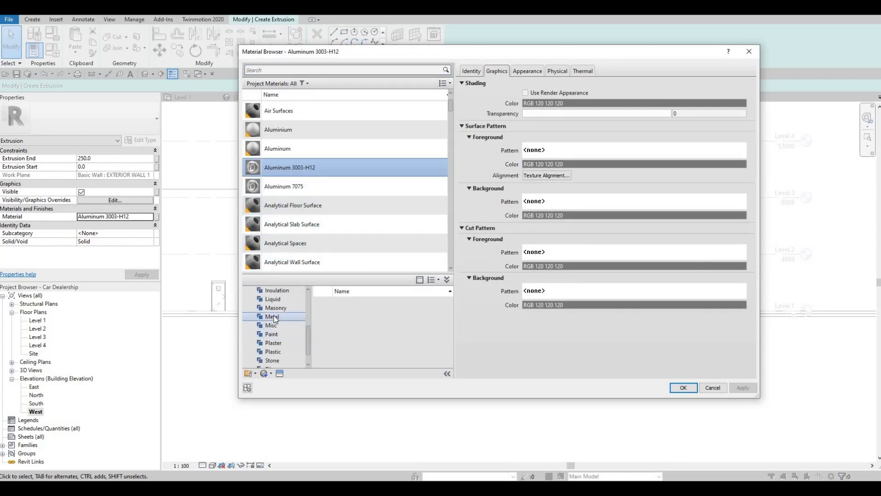
{"action": "left_click", "coordinate": [274, 316]}
{"action": "scroll", "coordinate": [379, 338], "scroll_direction": "down", "scroll_amount": 3}
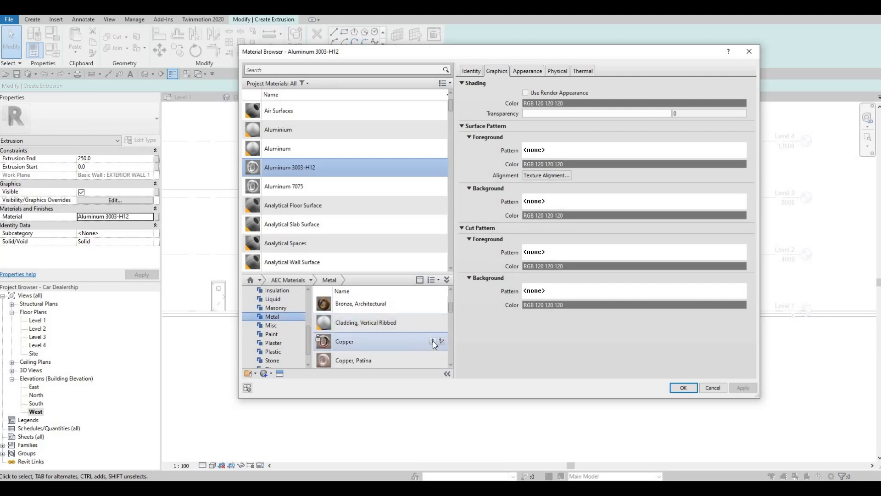
{"action": "left_click", "coordinate": [433, 341]}
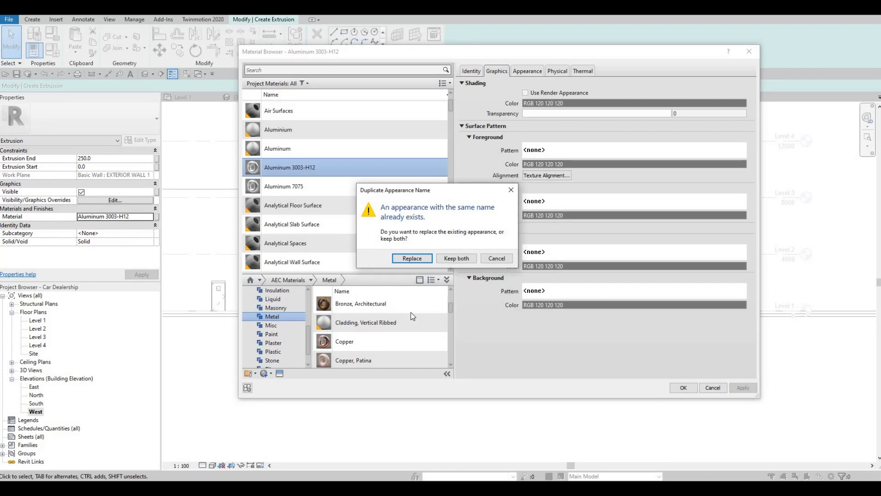
{"action": "key", "text": "Return"}
Add Copper, Patina from the Metal library and assign it as the extrusion's material.
{"action": "scroll", "coordinate": [404, 336], "scroll_direction": "down", "scroll_amount": 3}
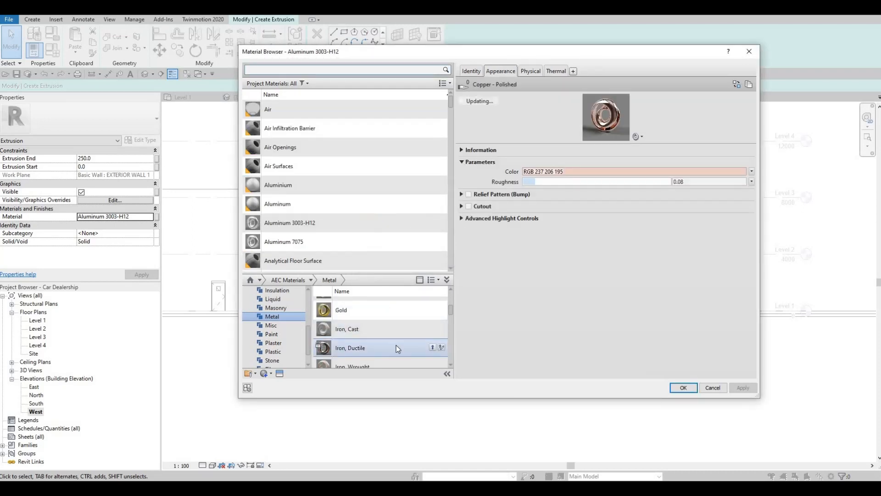
{"action": "scroll", "coordinate": [425, 363], "scroll_direction": "up", "scroll_amount": 3}
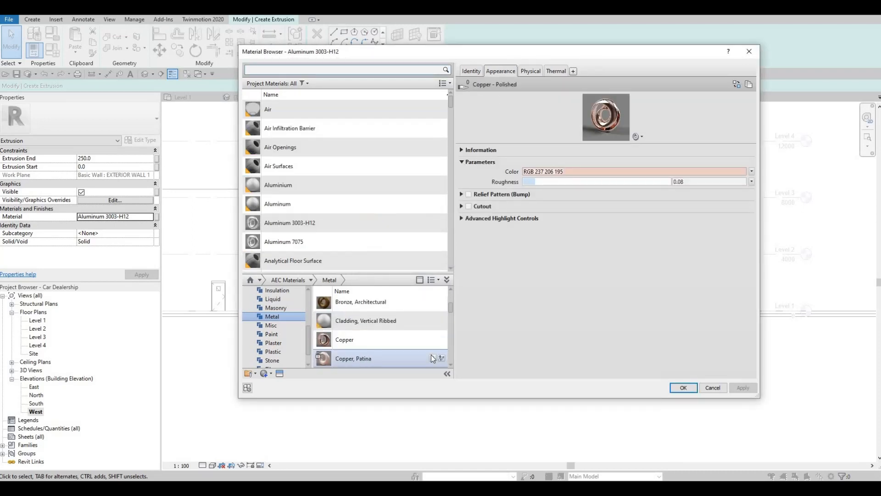
{"action": "left_click", "coordinate": [432, 357]}
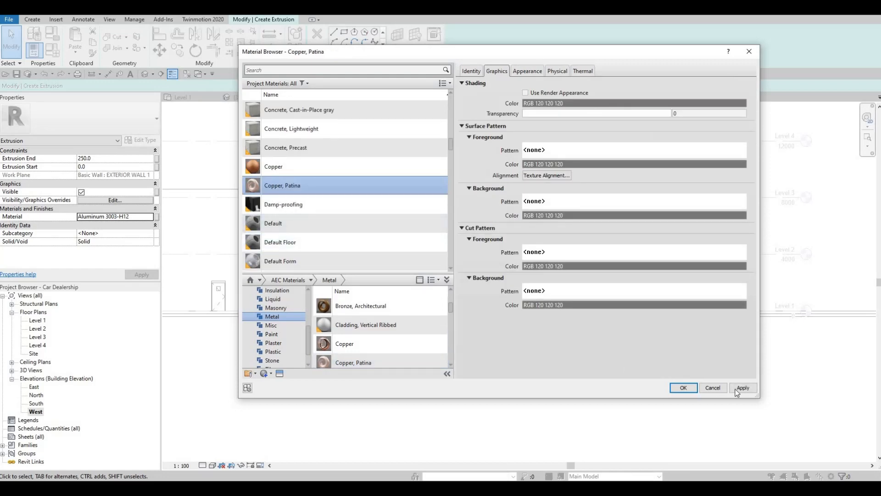
{"action": "left_click", "coordinate": [683, 389]}
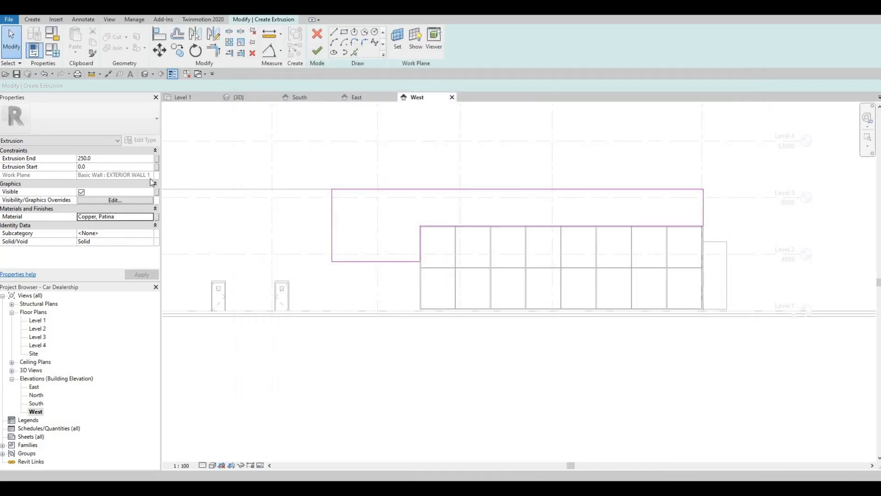
Copy the extrusion's material name, set Extrusion End to 50 and finish the sketch.
{"action": "left_click", "coordinate": [126, 216]}
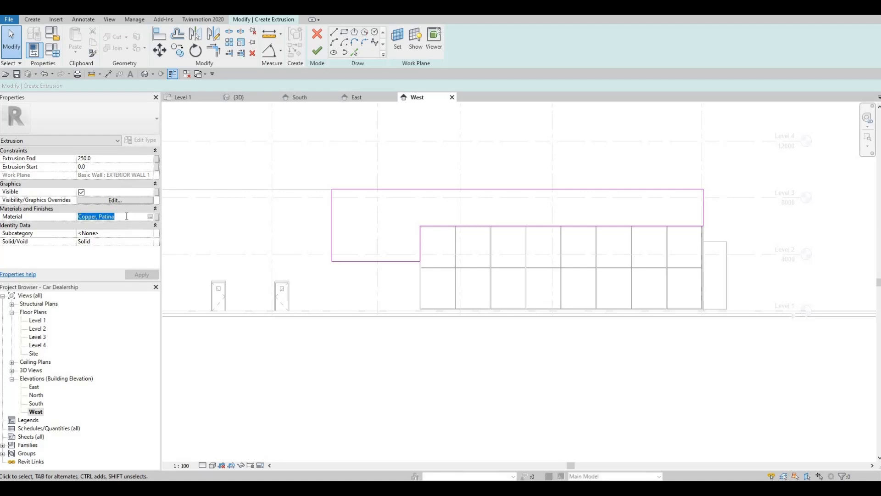
{"action": "key", "text": "ctrl+c"}
{"action": "left_click", "coordinate": [116, 159]}
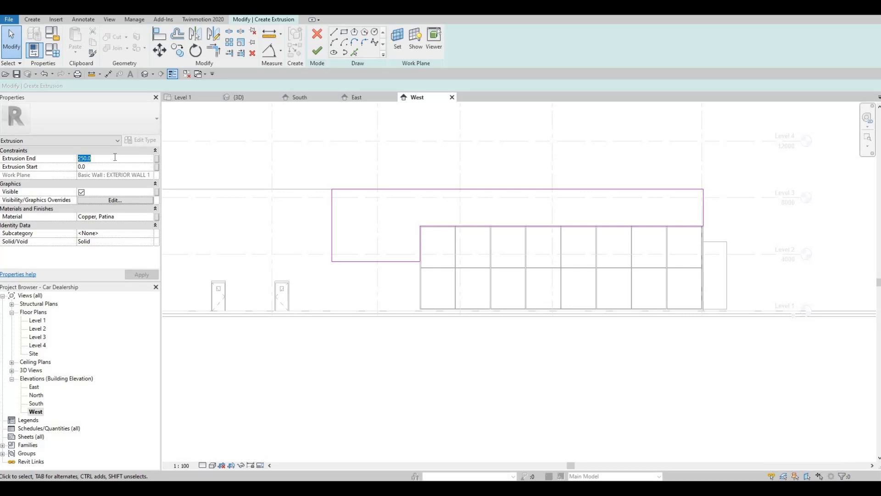
{"action": "type", "text": "50"}
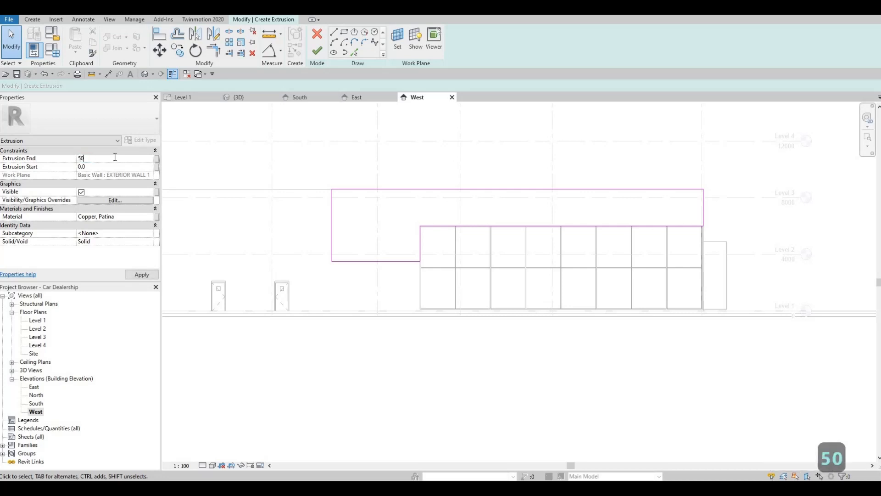
{"action": "left_click", "coordinate": [137, 274]}
{"action": "left_click", "coordinate": [317, 53]}
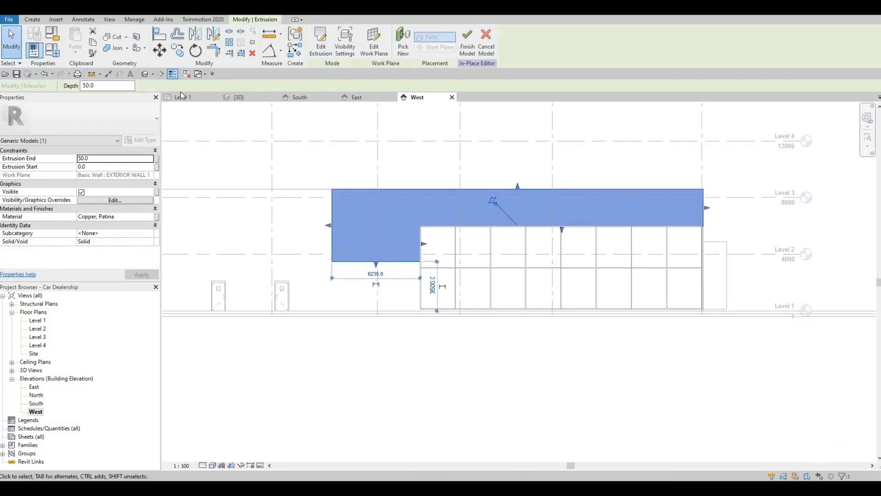
In the 3D view, set the side wall panel's Extrusion End to 150.
{"action": "left_click", "coordinate": [145, 74]}
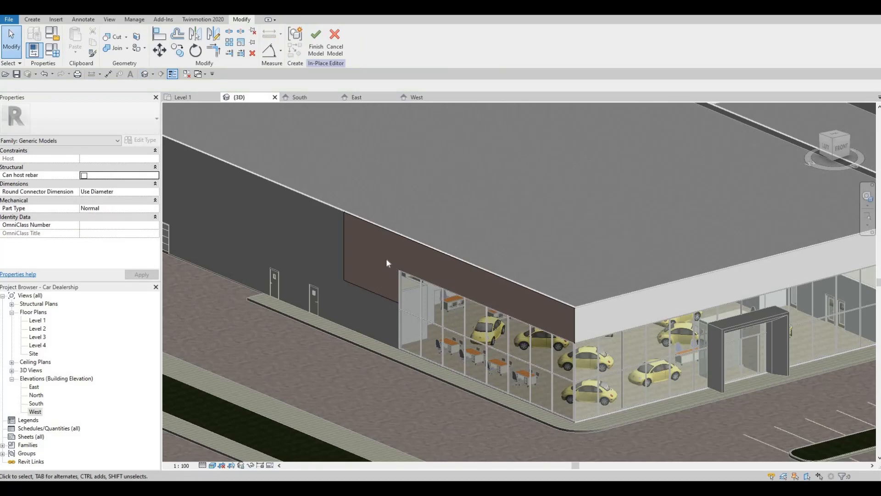
{"action": "scroll", "coordinate": [341, 223], "scroll_direction": "up", "scroll_amount": 2}
{"action": "left_click", "coordinate": [341, 223]}
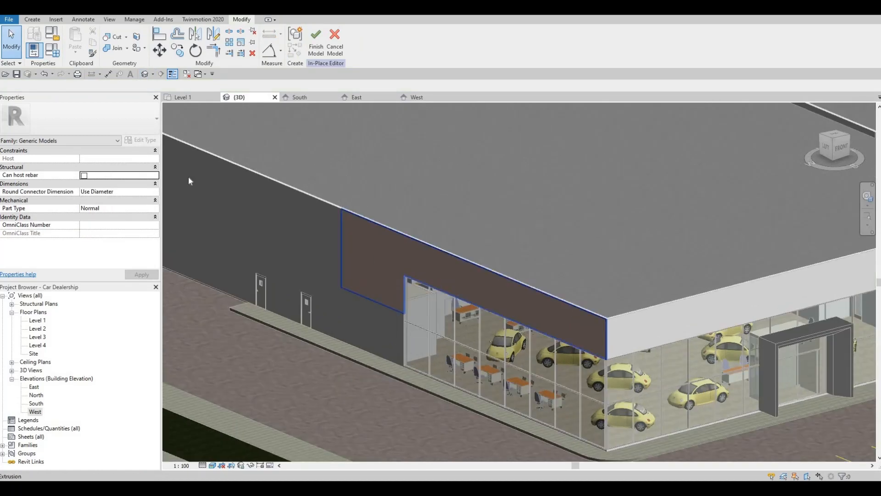
{"action": "left_click", "coordinate": [107, 159]}
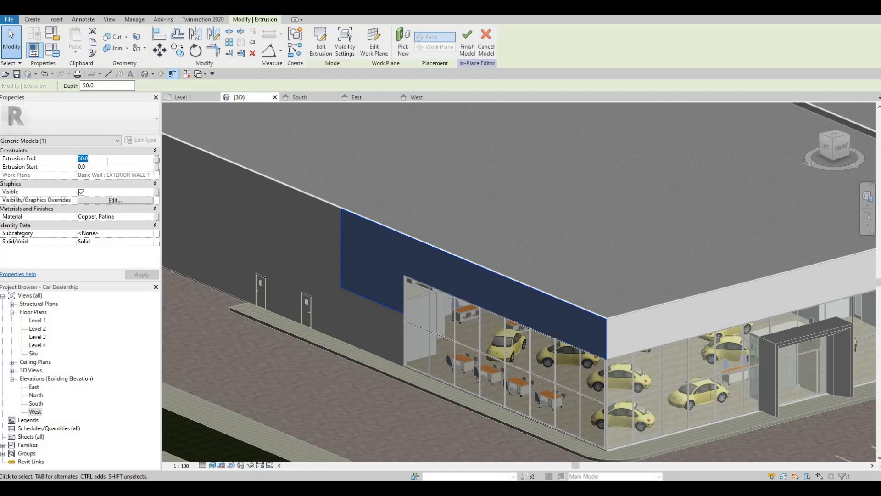
{"action": "type", "text": "150"}
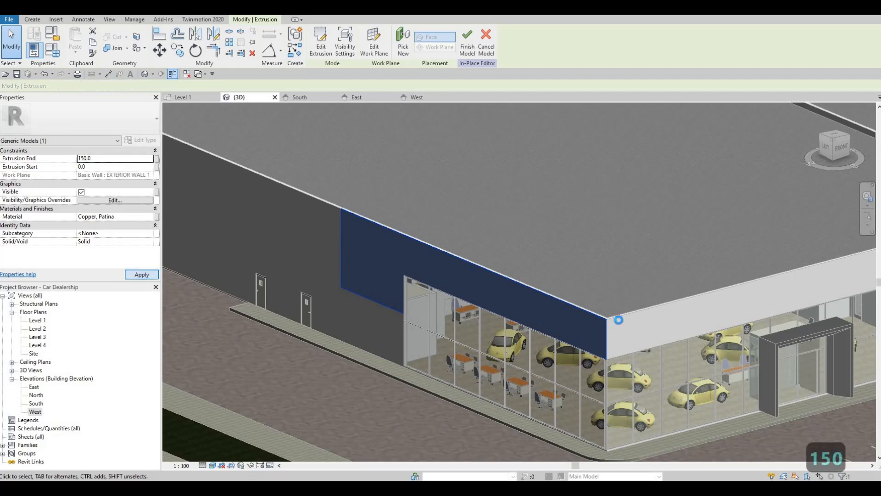
{"action": "scroll", "coordinate": [598, 327], "scroll_direction": "up", "scroll_amount": 2}
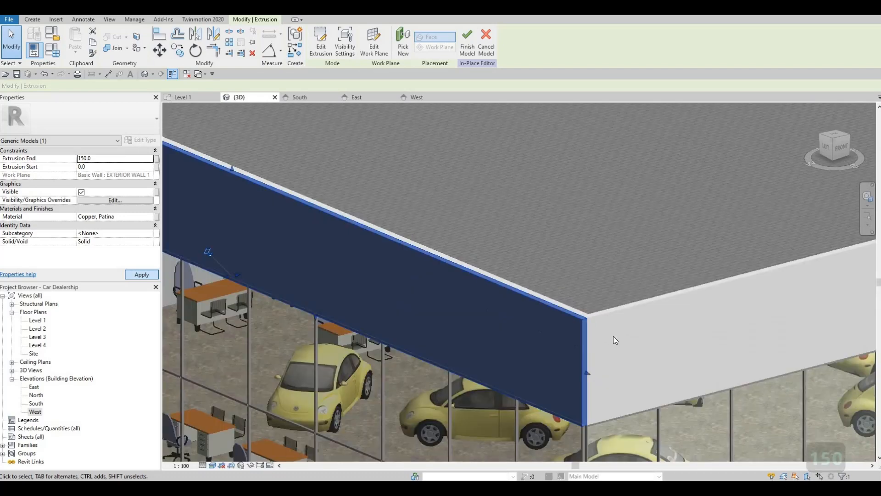
{"action": "left_click", "coordinate": [588, 337]}
{"action": "scroll", "coordinate": [590, 340], "scroll_direction": "up", "scroll_amount": 3}
{"action": "key", "text": "Escape"}
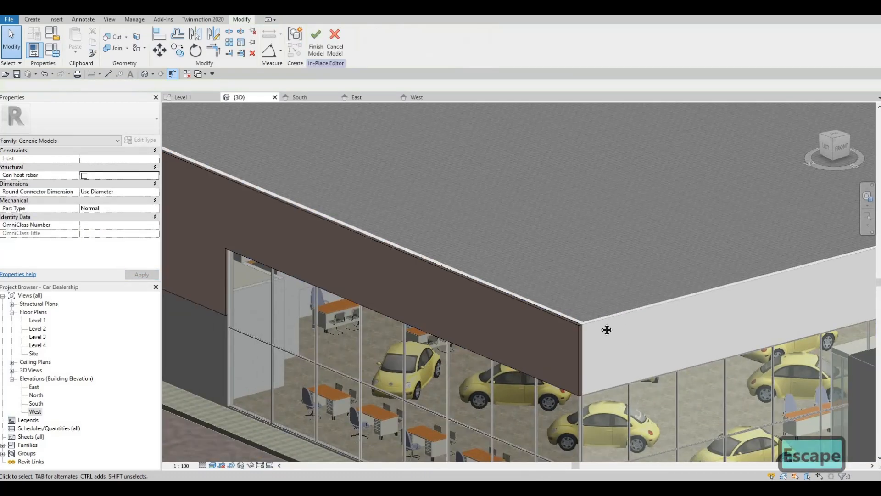
{"action": "scroll", "coordinate": [596, 324], "scroll_direction": "down", "scroll_amount": 3}
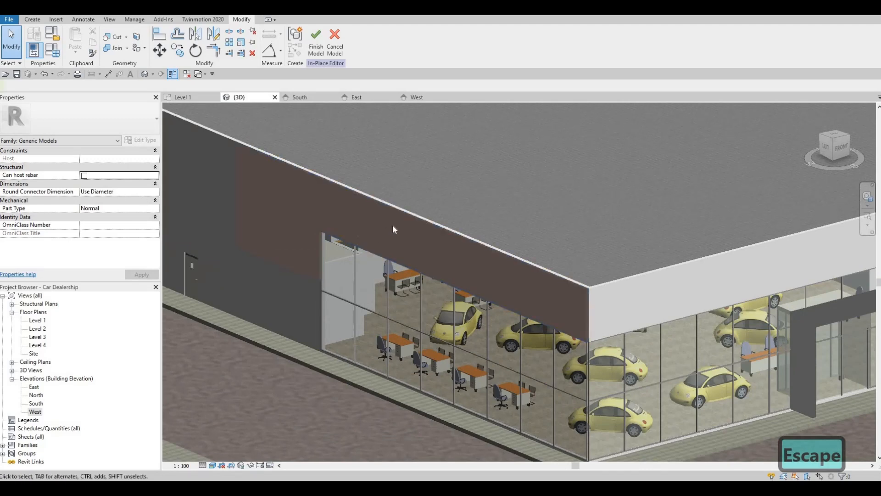
Set the side wall panel's Extrusion End to 250 and apply it.
{"action": "left_click", "coordinate": [254, 198]}
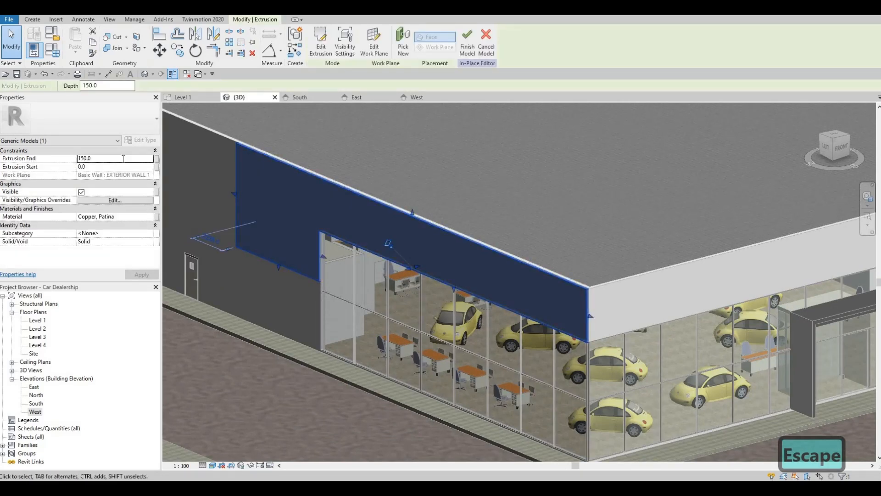
{"action": "double_click", "coordinate": [123, 158]}
{"action": "type", "text": "250"}
{"action": "key", "text": "Return"}
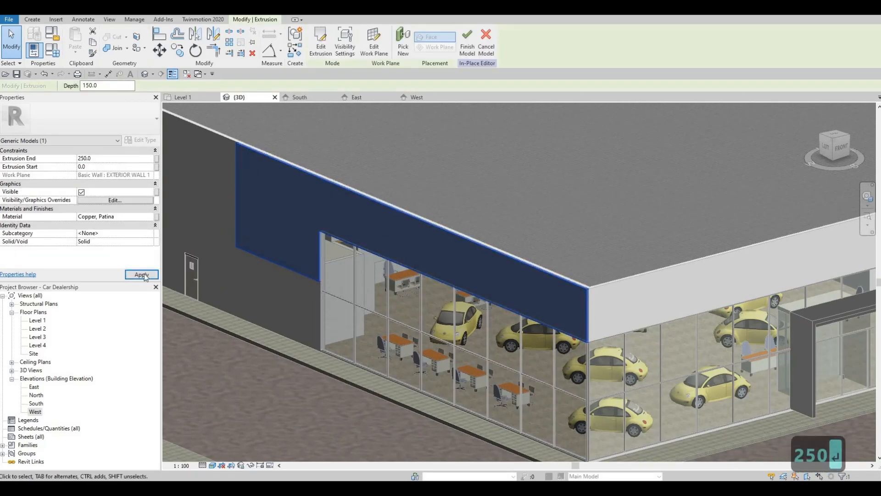
{"action": "left_click", "coordinate": [142, 275]}
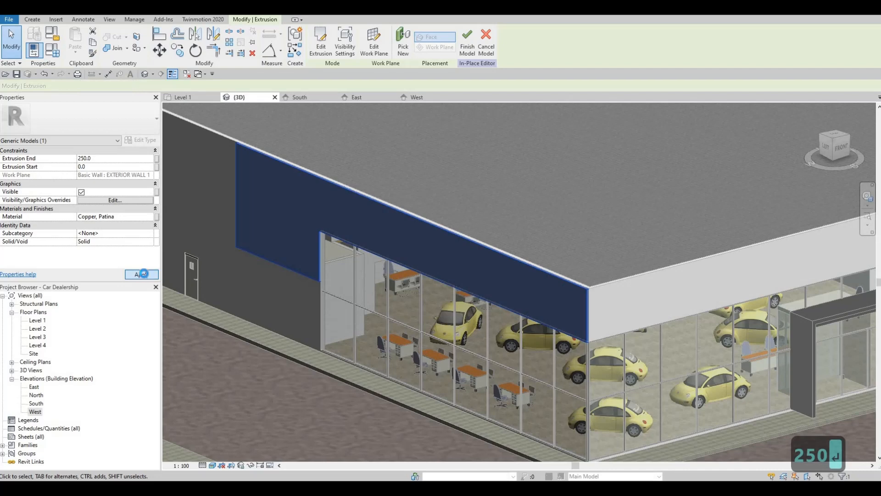
{"action": "key", "text": "Escape"}
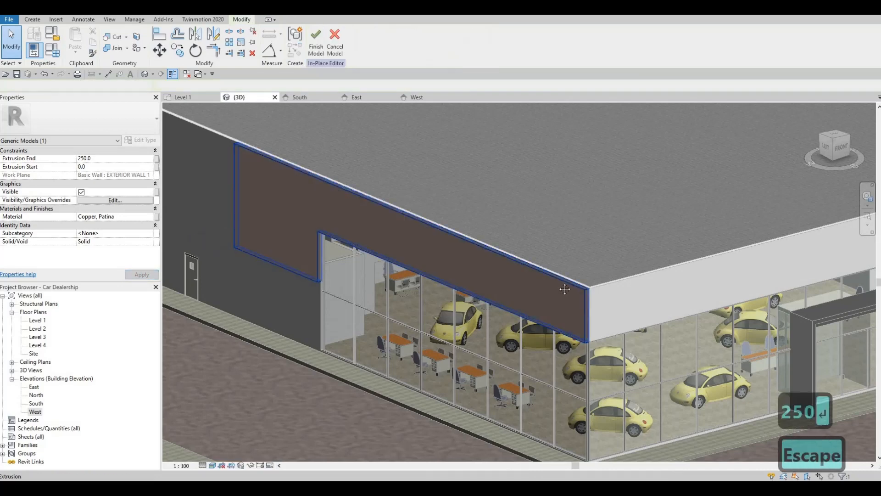
Start a new extrusion with its work plane picked on the showroom's front wall, and open the South elevation.
{"action": "scroll", "coordinate": [525, 273], "scroll_direction": "down", "scroll_amount": 1}
{"action": "middle_click_drag", "start_coordinate": [596, 289], "coordinate": [551, 266]}
{"action": "scroll", "coordinate": [546, 265], "scroll_direction": "down", "scroll_amount": 1}
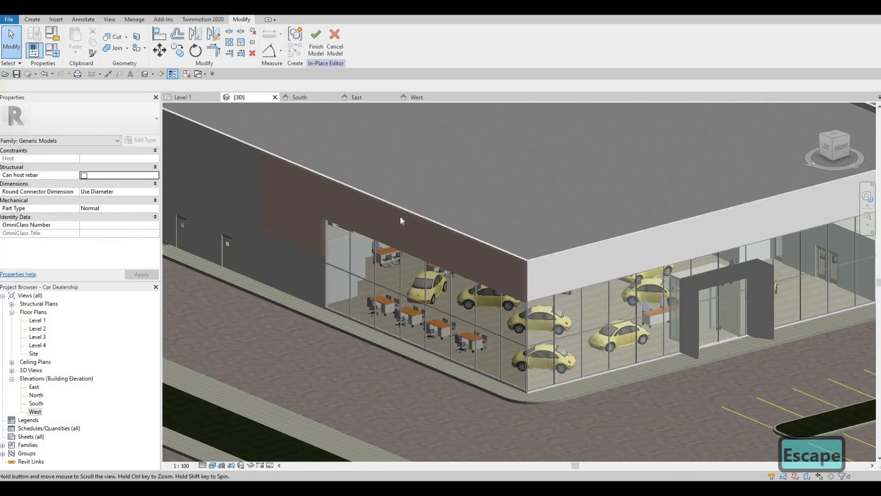
{"action": "middle_click_drag", "start_coordinate": [400, 215], "coordinate": [362, 214]}
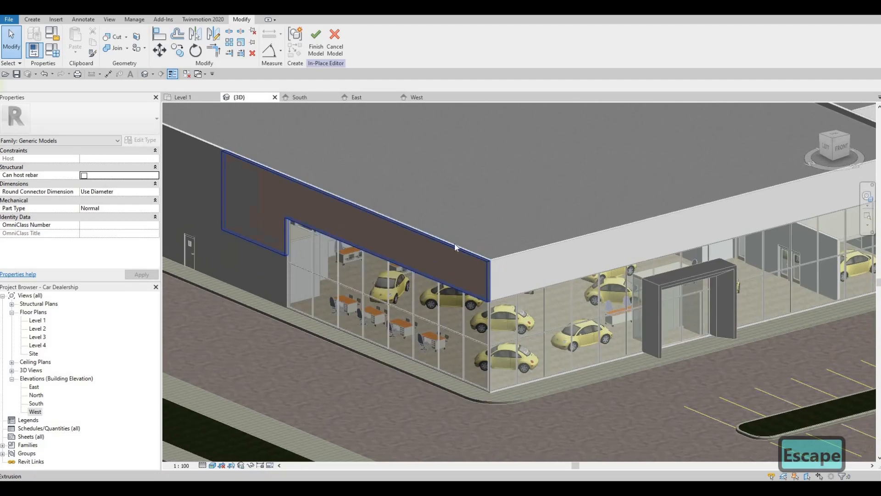
{"action": "left_click", "coordinate": [36, 20]}
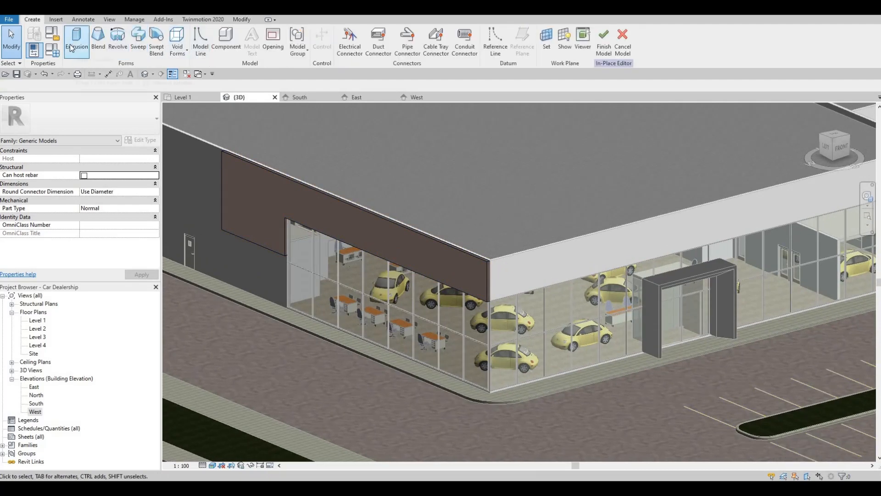
{"action": "left_click", "coordinate": [75, 44]}
{"action": "left_click", "coordinate": [398, 40]}
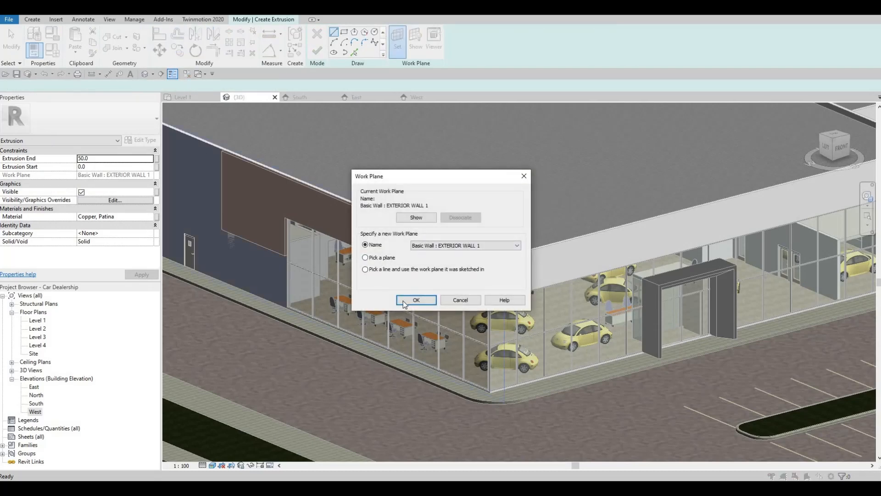
{"action": "key", "text": "Return"}
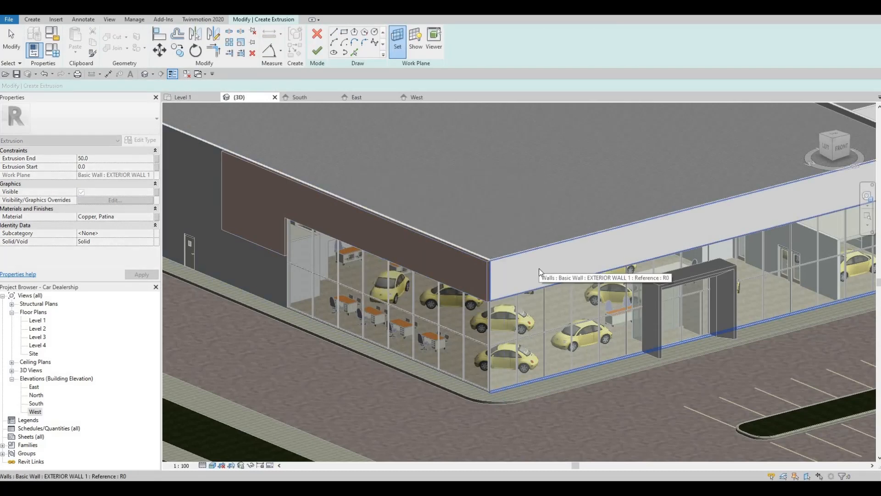
{"action": "left_click", "coordinate": [463, 259]}
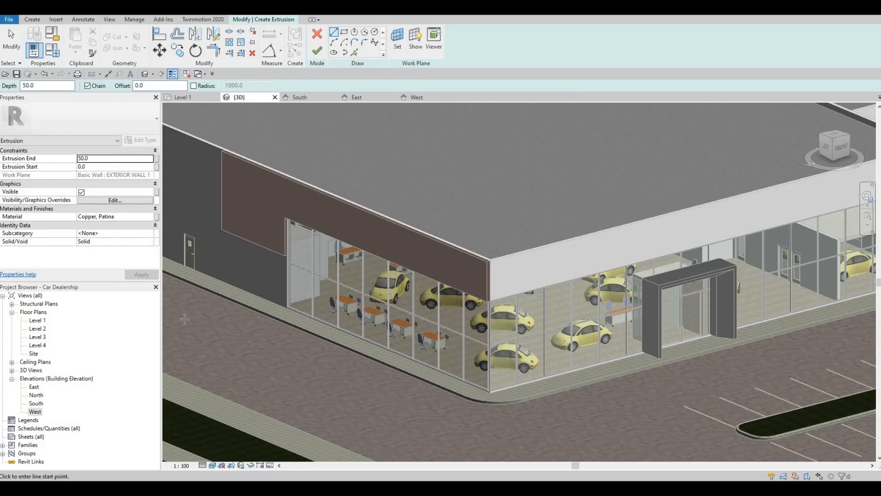
{"action": "double_click", "coordinate": [36, 404]}
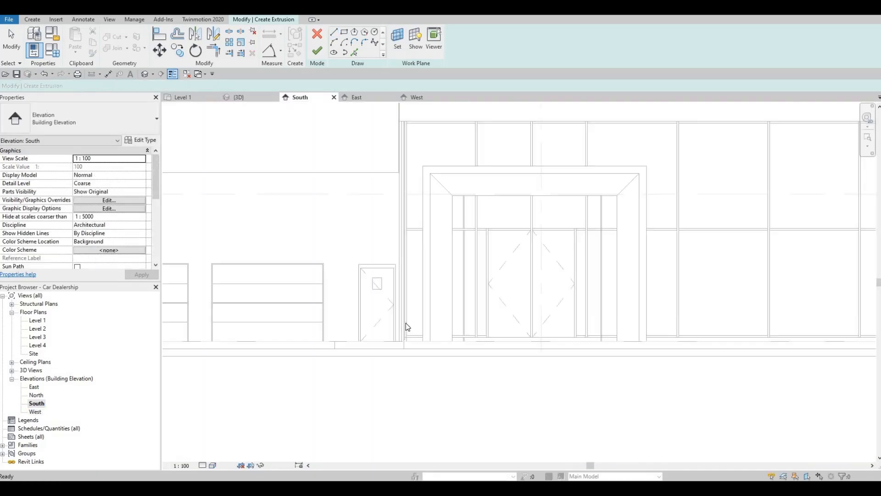
Sketch a rectangle about 2617 high over the front wall band, from the side panel's outer corner to the showroom's far end, down to the glazing.
{"action": "scroll", "coordinate": [492, 295], "scroll_direction": "down", "scroll_amount": 5}
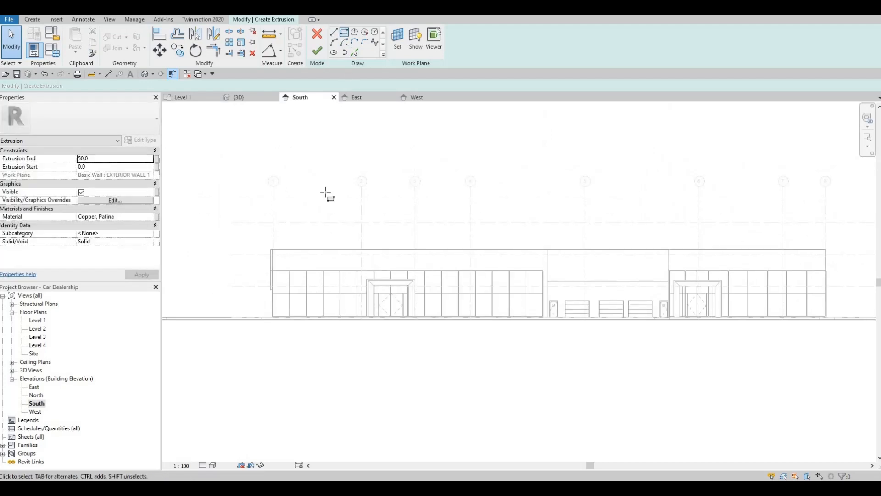
{"action": "key", "text": "l"}
{"action": "key", "text": "i"}
{"action": "scroll", "coordinate": [250, 275], "scroll_direction": "up", "scroll_amount": 4}
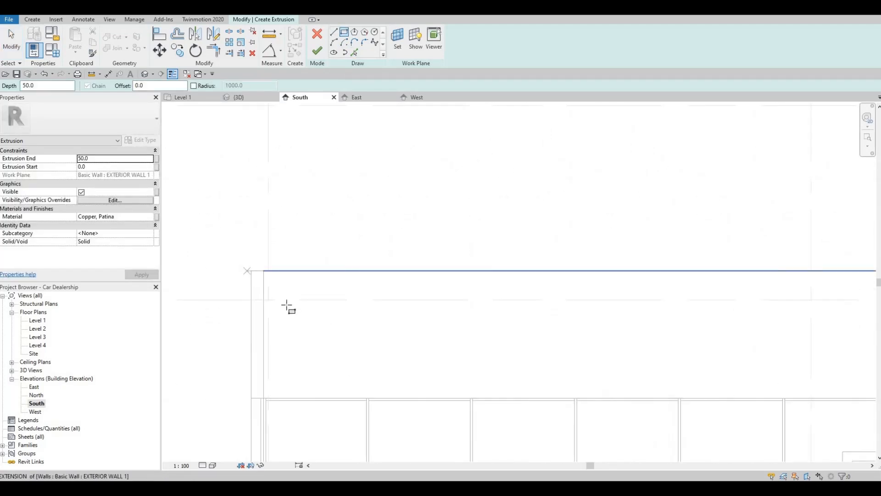
{"action": "left_click", "coordinate": [251, 271]}
{"action": "scroll", "coordinate": [537, 358], "scroll_direction": "down", "scroll_amount": 2}
{"action": "mouse_move", "coordinate": [647, 346]}
{"action": "middle_mouse_down"}
{"action": "mouse_move", "coordinate": [553, 315]}
{"action": "mouse_move", "coordinate": [450, 298]}
{"action": "middle_mouse_up"}
{"action": "scroll", "coordinate": [449, 298], "scroll_direction": "down", "scroll_amount": 2}
{"action": "middle_click_drag", "start_coordinate": [714, 294], "coordinate": [525, 270]}
{"action": "scroll", "coordinate": [679, 296], "scroll_direction": "up", "scroll_amount": 4}
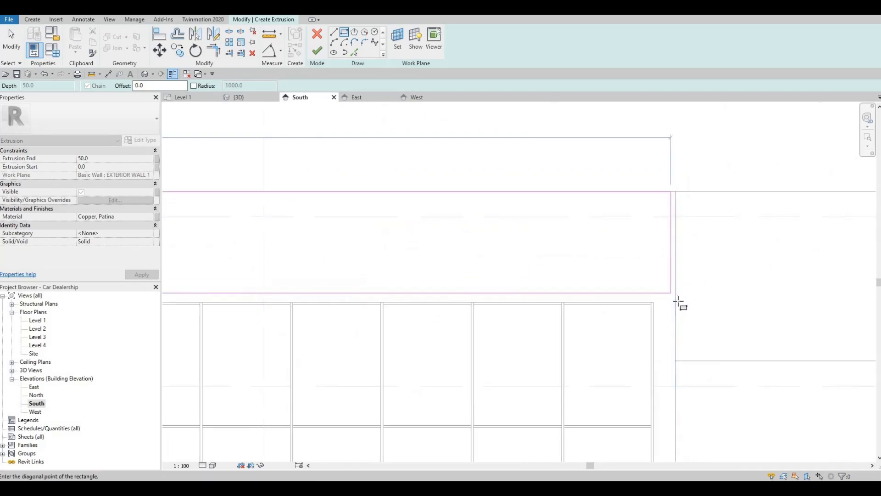
{"action": "left_click", "coordinate": [666, 293]}
{"action": "scroll", "coordinate": [591, 281], "scroll_direction": "down", "scroll_amount": 5}
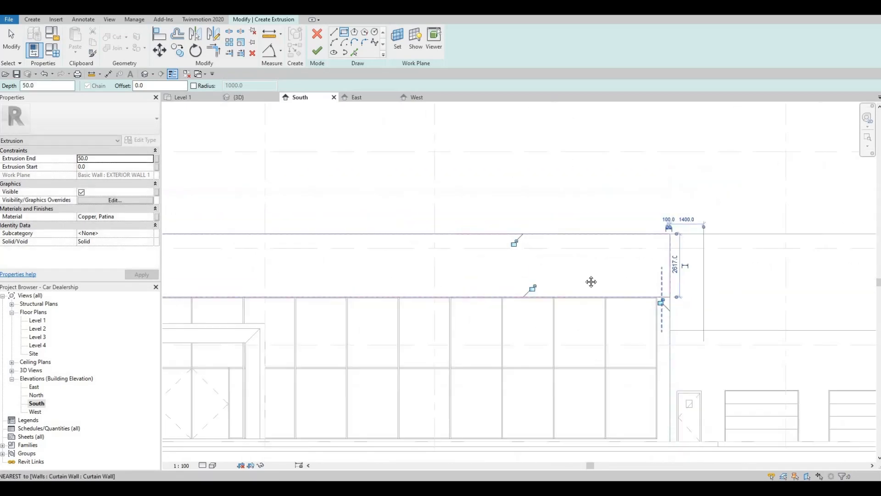
{"action": "key", "text": "Escape"}
{"action": "key", "text": "Escape"}
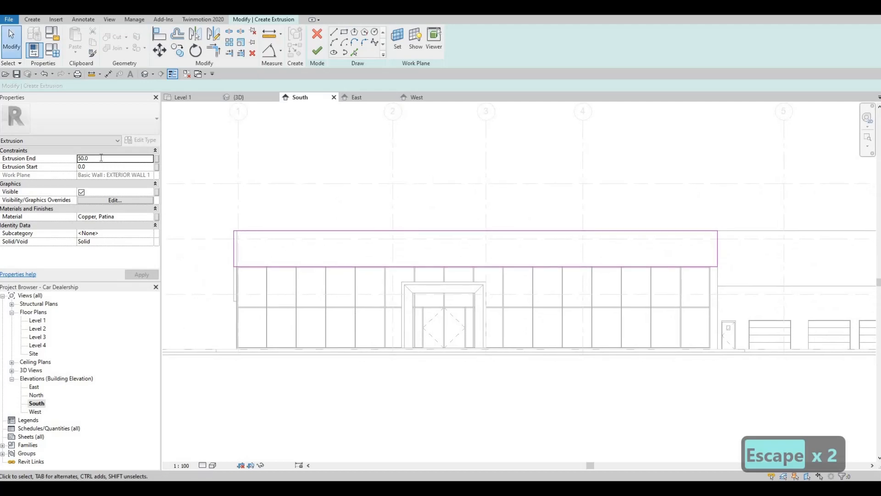
Set the front band's Extrusion End to 250, finish the sketch and return to the 3D view.
{"action": "left_click", "coordinate": [101, 158]}
{"action": "type", "text": "250"}
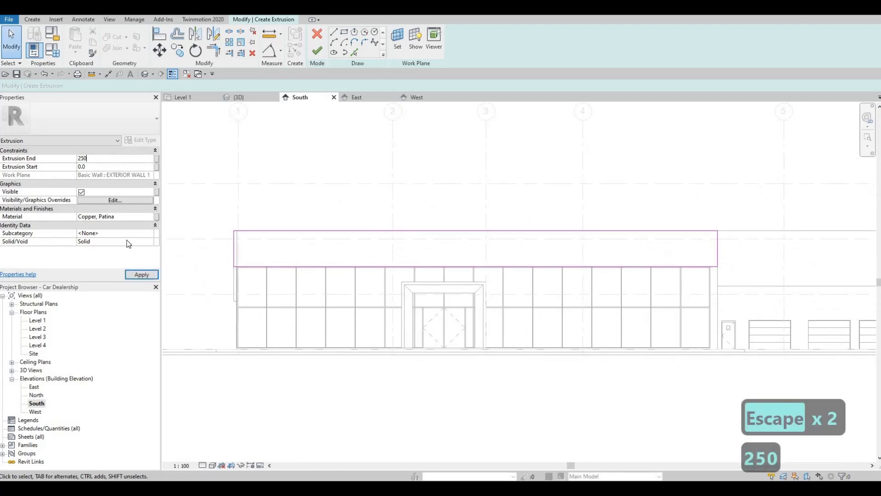
{"action": "left_click", "coordinate": [317, 51]}
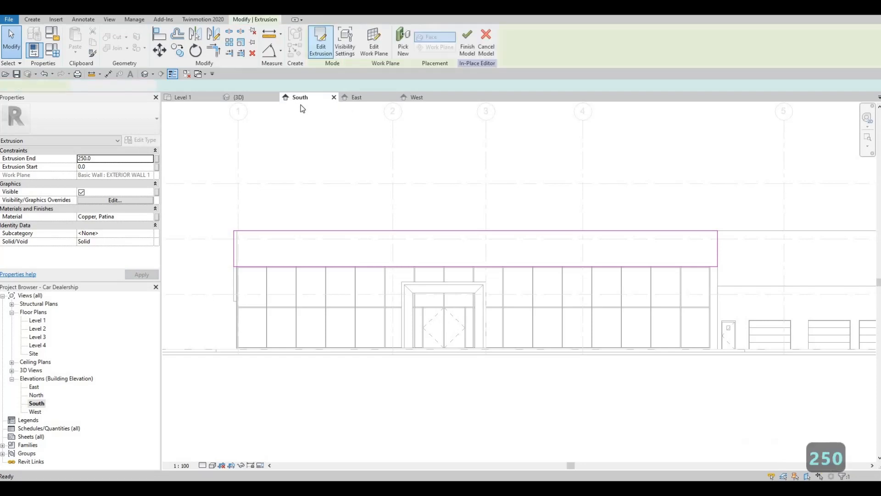
{"action": "left_click", "coordinate": [238, 98]}
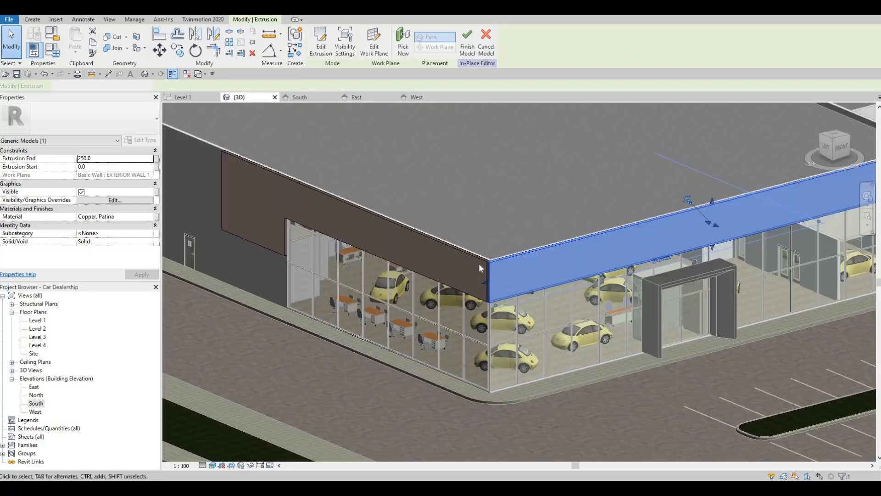
{"action": "key", "text": "Escape"}
{"action": "key", "text": "Escape"}
Examine the corner where the two copper panels meet and the front band's far end from several angles.
{"action": "scroll", "coordinate": [490, 253], "scroll_direction": "up", "scroll_amount": 3}
{"action": "scroll", "coordinate": [490, 254], "scroll_direction": "up", "scroll_amount": 3}
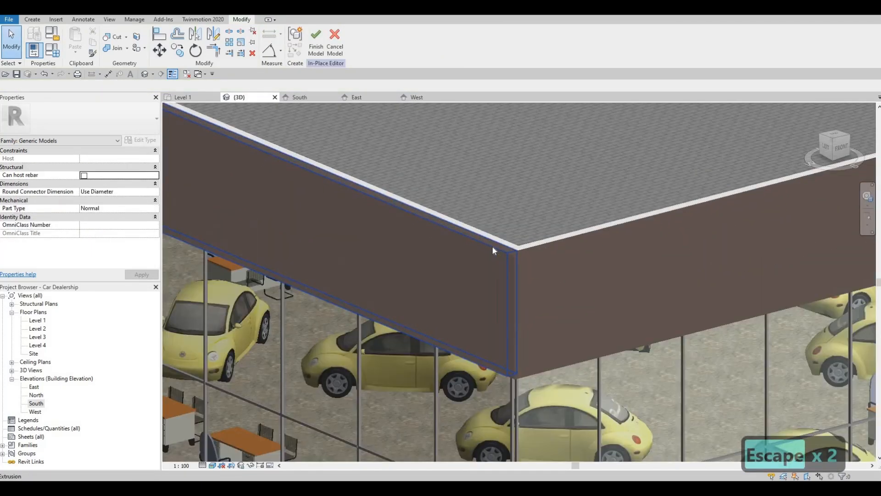
{"action": "key", "text": "Escape"}
{"action": "left_click", "coordinate": [509, 329]}
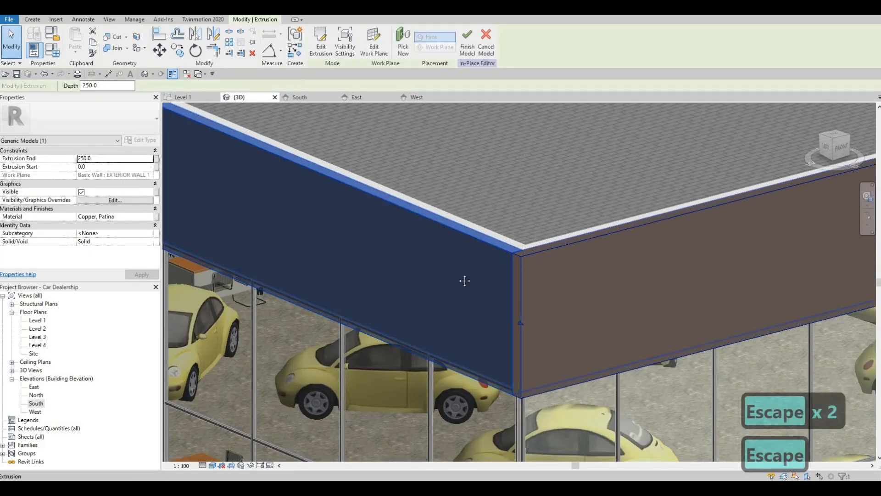
{"action": "key", "text": "Escape"}
{"action": "scroll", "coordinate": [543, 297], "scroll_direction": "down", "scroll_amount": 5}
{"action": "scroll", "coordinate": [549, 290], "scroll_direction": "down", "scroll_amount": 3}
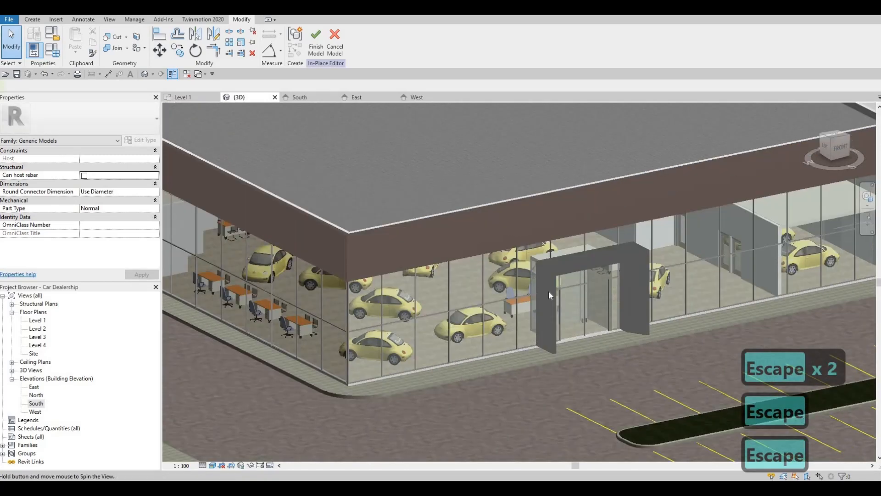
{"action": "middle_click_drag", "start_coordinate": [549, 290], "coordinate": [619, 252], "text": "shift"}
{"action": "scroll", "coordinate": [527, 228], "scroll_direction": "up", "scroll_amount": 3}
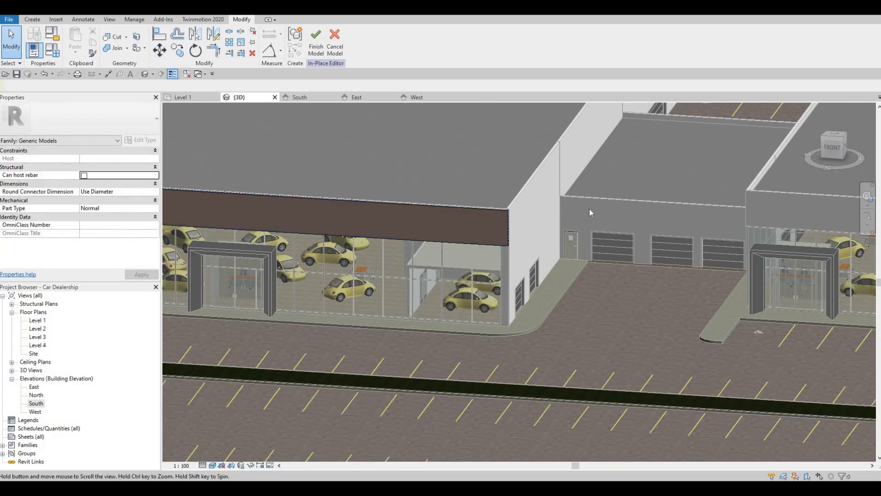
{"action": "middle_click_drag", "start_coordinate": [589, 209], "coordinate": [627, 228]}
{"action": "scroll", "coordinate": [628, 228], "scroll_direction": "down", "scroll_amount": 2}
{"action": "middle_click_drag", "start_coordinate": [583, 258], "coordinate": [605, 253]}
{"action": "middle_click_drag", "start_coordinate": [706, 261], "coordinate": [527, 191], "text": "shift"}
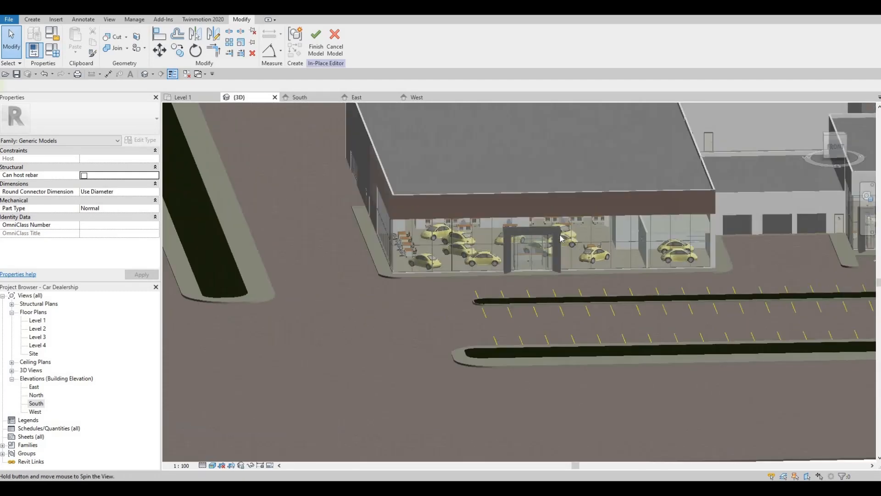
{"action": "middle_click_drag", "start_coordinate": [519, 247], "coordinate": [486, 217], "text": "shift"}
{"action": "scroll", "coordinate": [291, 163], "scroll_direction": "down", "scroll_amount": 2}
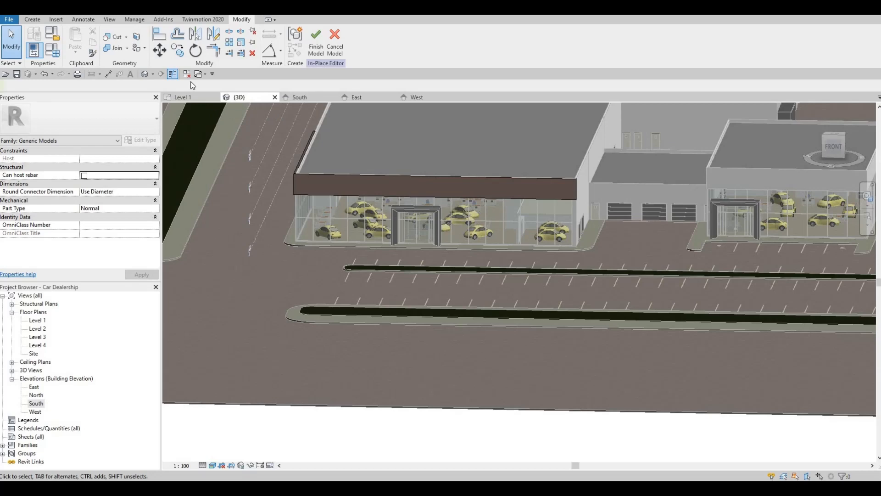
Start another extrusion and pick the white return wall beside the front band as its work plane.
{"action": "left_click", "coordinate": [33, 20]}
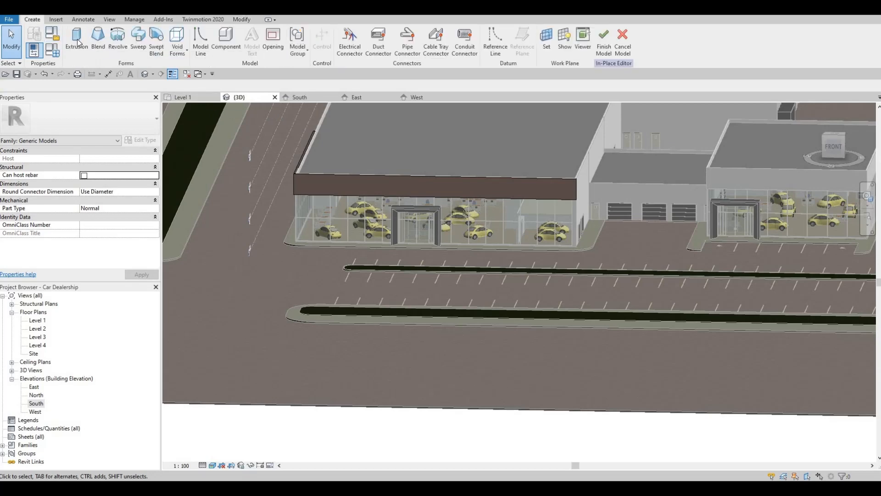
{"action": "left_click", "coordinate": [77, 40]}
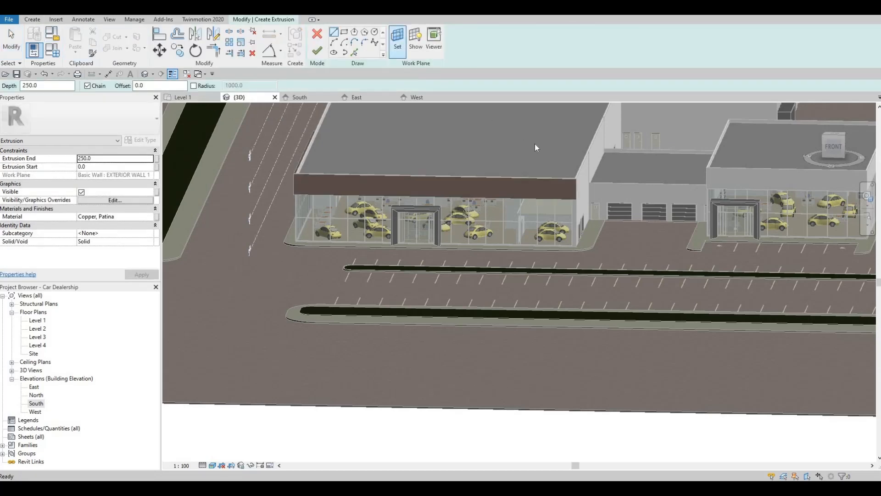
{"action": "left_click", "coordinate": [397, 40]}
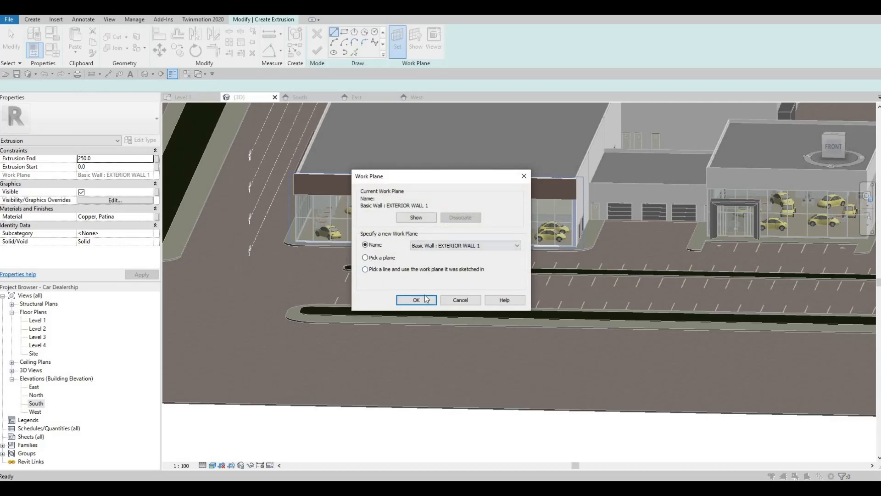
{"action": "left_click", "coordinate": [416, 300]}
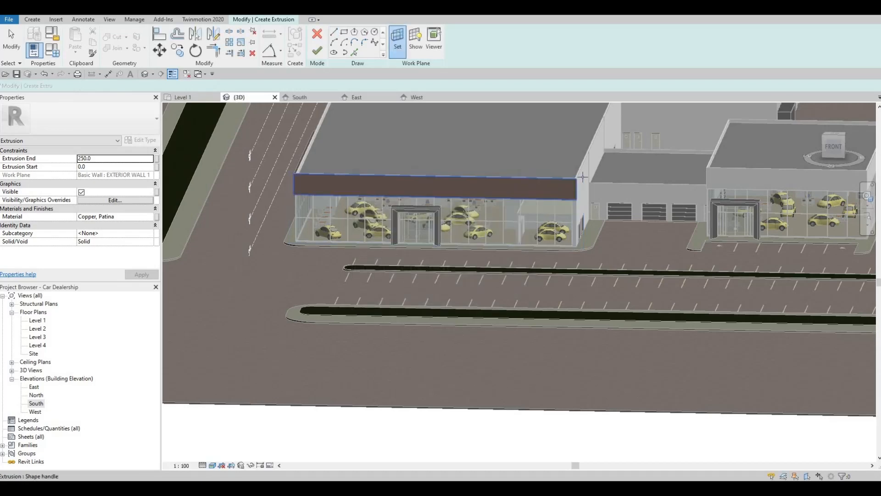
{"action": "left_click", "coordinate": [583, 177]}
{"action": "middle_click_drag", "start_coordinate": [583, 178], "coordinate": [432, 130], "text": "shift"}
{"action": "scroll", "coordinate": [432, 130], "scroll_direction": "up", "scroll_amount": 4}
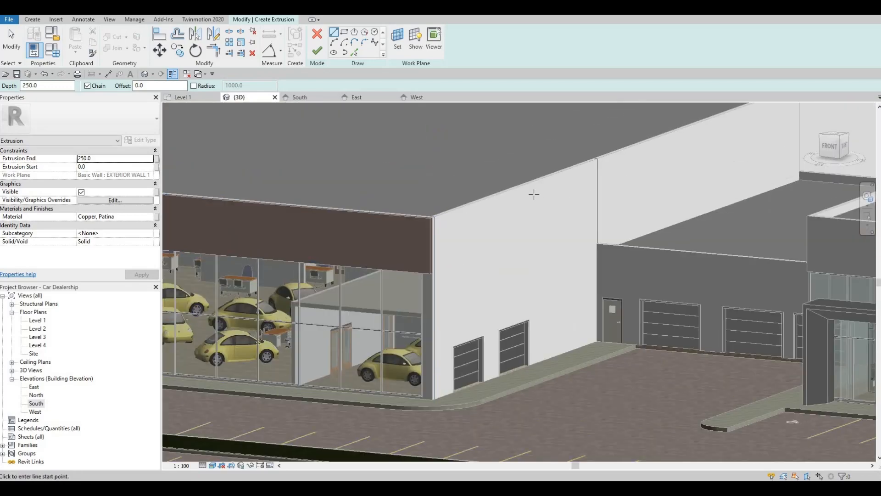
Sketch a rectangle about 17069 long and 5022 high on the white return wall, starting at the front band's top outer corner.
{"action": "scroll", "coordinate": [534, 193], "scroll_direction": "down", "scroll_amount": 4}
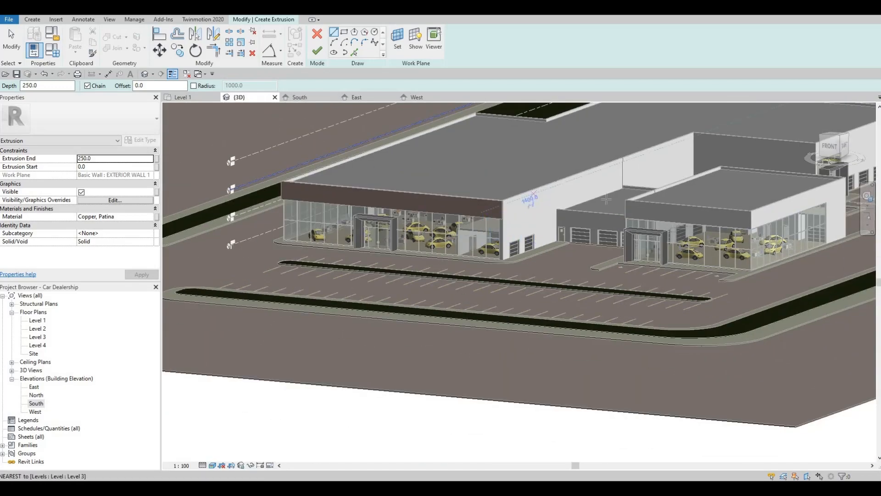
{"action": "scroll", "coordinate": [717, 239], "scroll_direction": "up", "scroll_amount": 3}
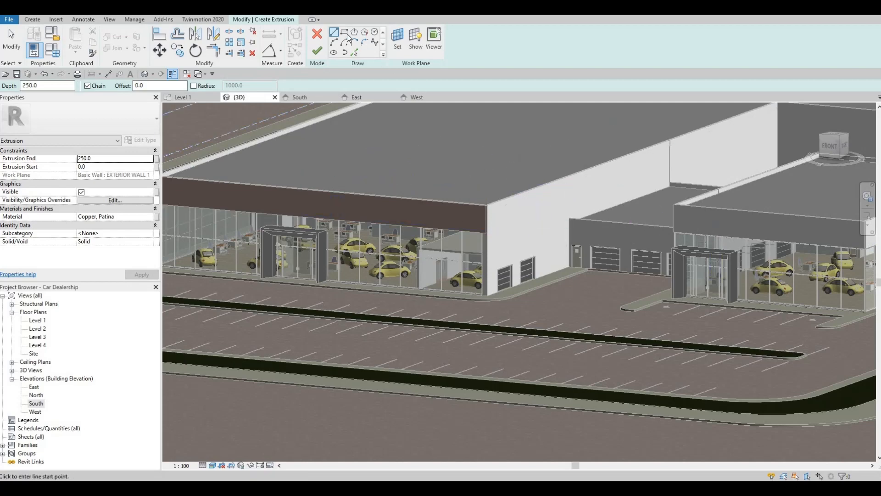
{"action": "left_click", "coordinate": [344, 32]}
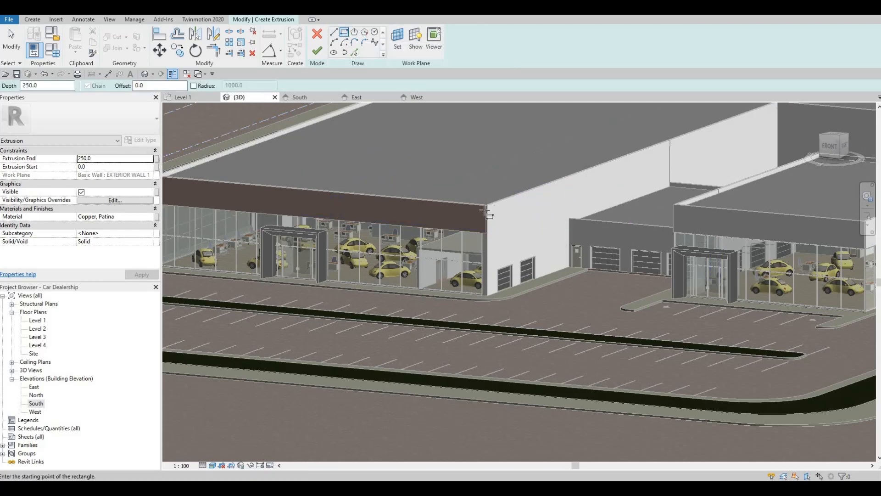
{"action": "scroll", "coordinate": [475, 225], "scroll_direction": "up", "scroll_amount": 4}
{"action": "scroll", "coordinate": [475, 225], "scroll_direction": "up", "scroll_amount": 5}
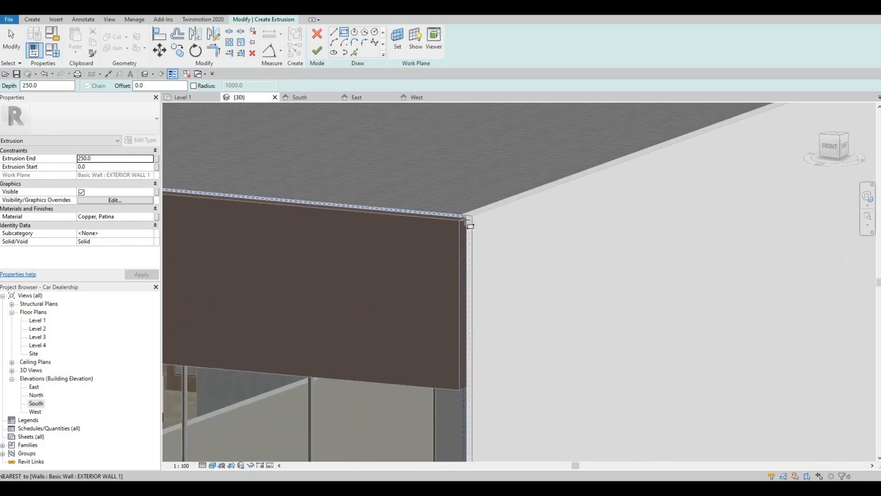
{"action": "scroll", "coordinate": [477, 214], "scroll_direction": "up", "scroll_amount": 4}
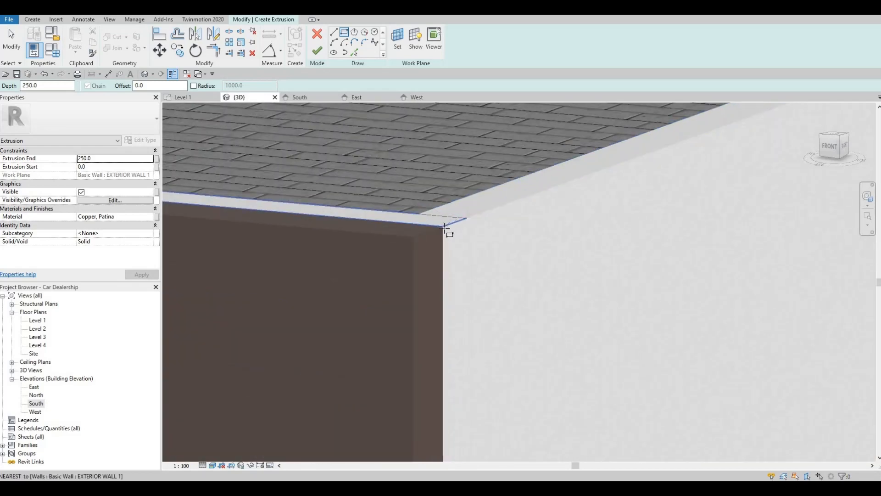
{"action": "left_click", "coordinate": [444, 226]}
{"action": "scroll", "coordinate": [534, 256], "scroll_direction": "down", "scroll_amount": 5}
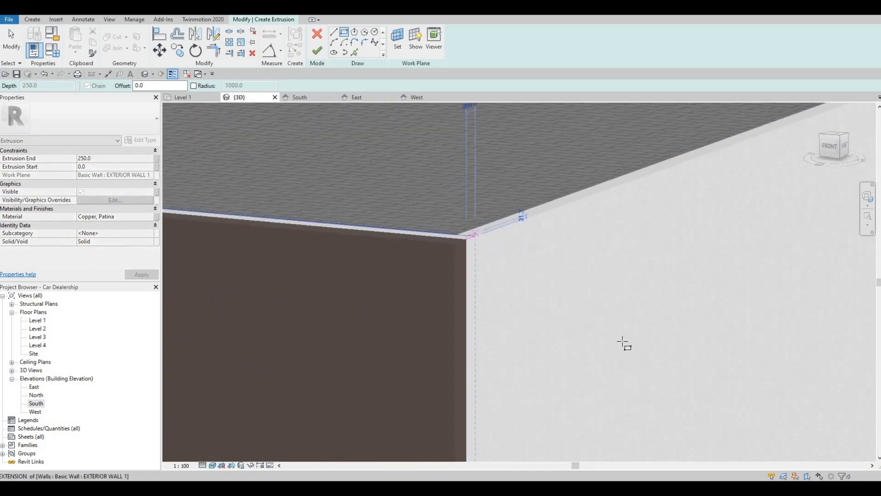
{"action": "scroll", "coordinate": [640, 292], "scroll_direction": "down", "scroll_amount": 4}
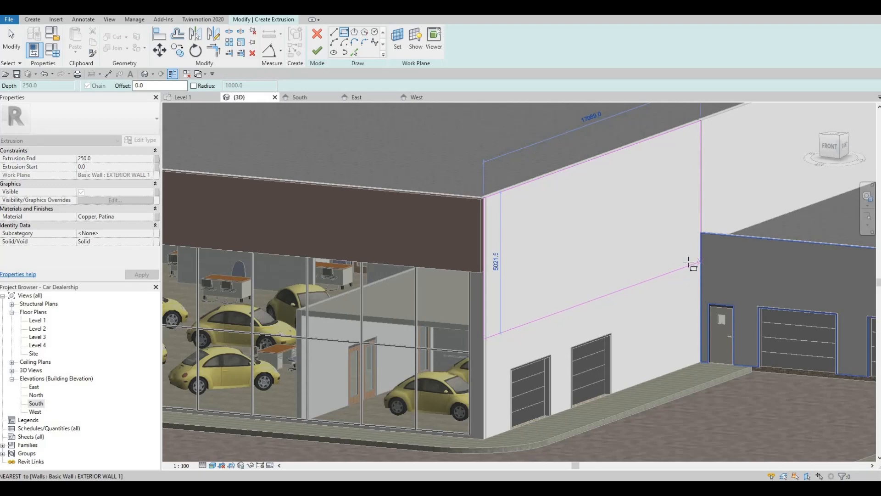
{"action": "left_click", "coordinate": [691, 260]}
{"action": "key", "text": "Escape"}
{"action": "key", "text": "Escape"}
Finish the return wall panel's sketch as a 250 deep Copper, Patina extrusion.
{"action": "scroll", "coordinate": [573, 254], "scroll_direction": "down", "scroll_amount": 3}
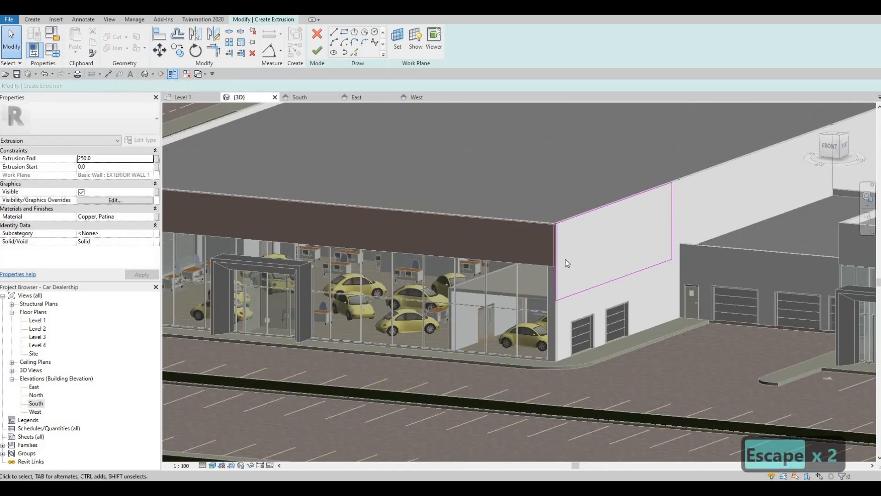
{"action": "scroll", "coordinate": [559, 240], "scroll_direction": "up", "scroll_amount": 5}
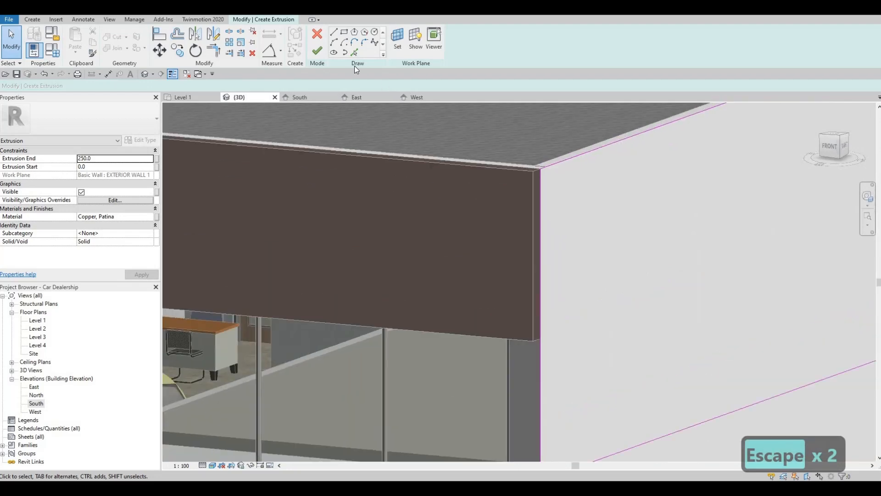
{"action": "left_click", "coordinate": [317, 51]}
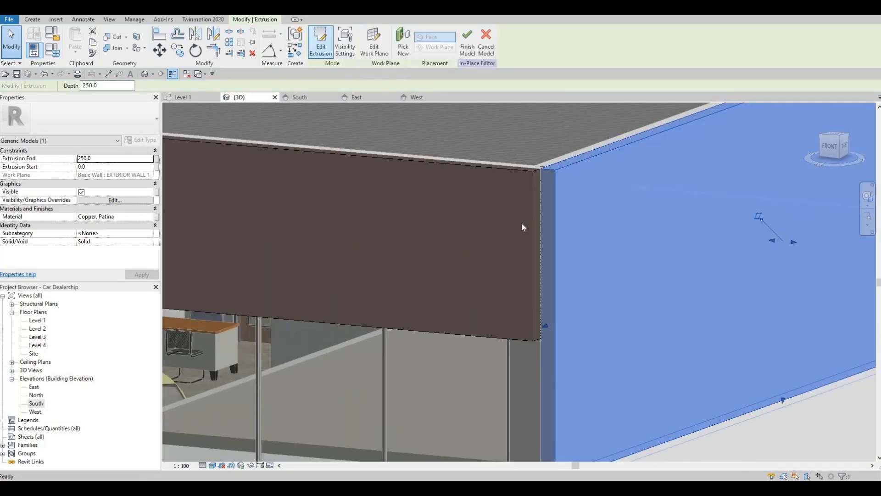
{"action": "scroll", "coordinate": [557, 226], "scroll_direction": "down", "scroll_amount": 3}
{"action": "middle_click_drag", "start_coordinate": [557, 225], "coordinate": [569, 288], "text": "shift"}
{"action": "key", "text": "Escape"}
{"action": "middle_click_drag", "start_coordinate": [515, 278], "coordinate": [572, 277], "text": "shift"}
{"action": "scroll", "coordinate": [572, 277], "scroll_direction": "down", "scroll_amount": 1}
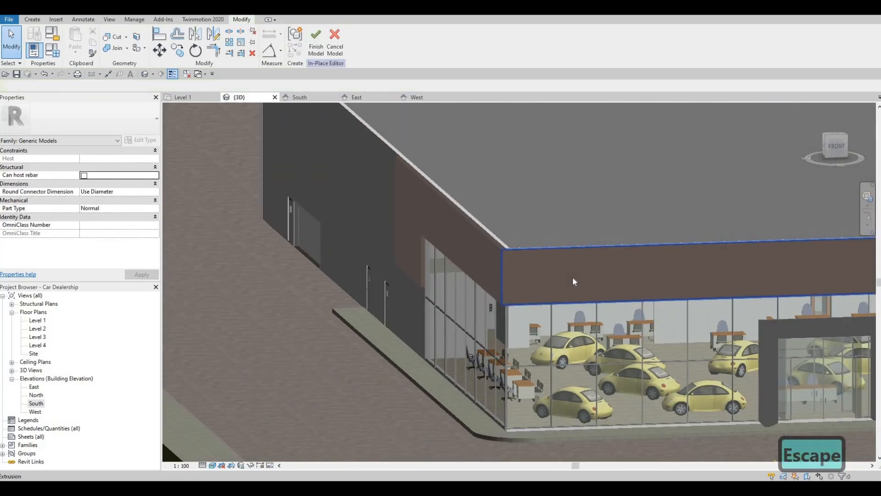
{"action": "key", "text": "a"}
{"action": "key", "text": "l"}
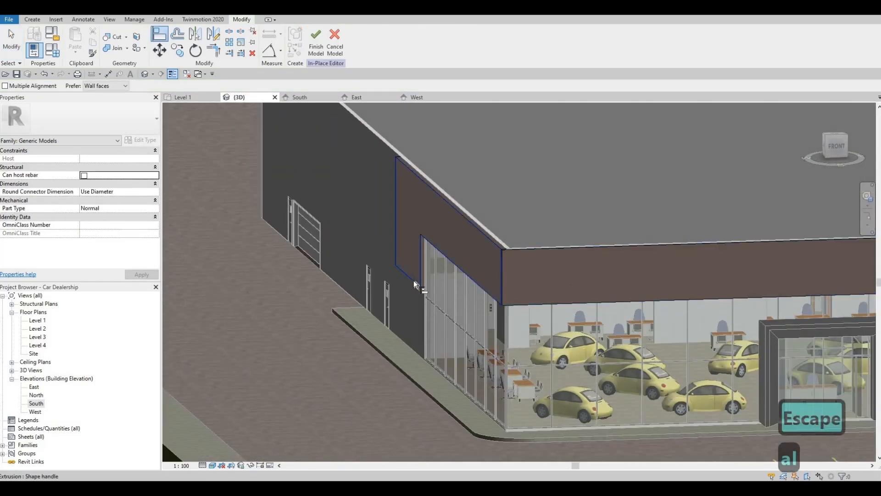
{"action": "key", "text": "Tab"}
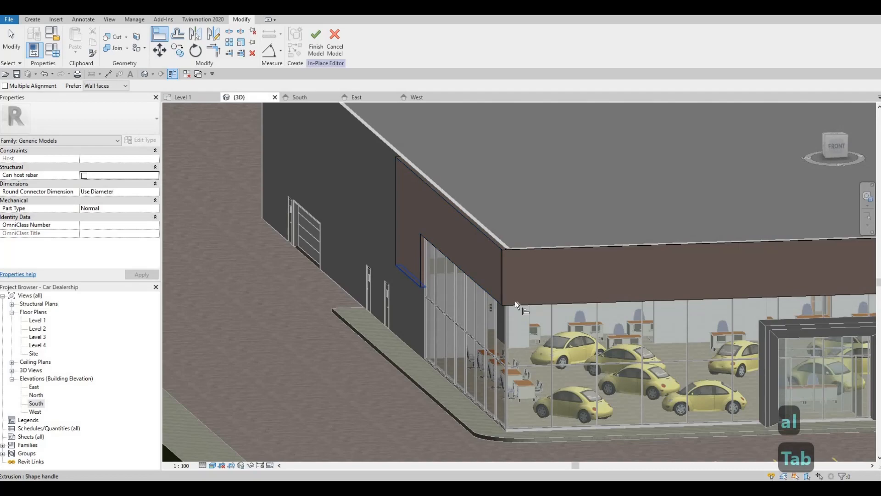
{"action": "scroll", "coordinate": [412, 282], "scroll_direction": "down", "scroll_amount": 2}
{"action": "middle_click_drag", "start_coordinate": [410, 284], "coordinate": [682, 245], "text": "shift"}
{"action": "key", "text": "Escape"}
{"action": "key", "text": "Escape"}
Align the front band's end face with the outer face of the return wall panel, closing the corner between them.
{"action": "scroll", "coordinate": [693, 245], "scroll_direction": "up", "scroll_amount": 3}
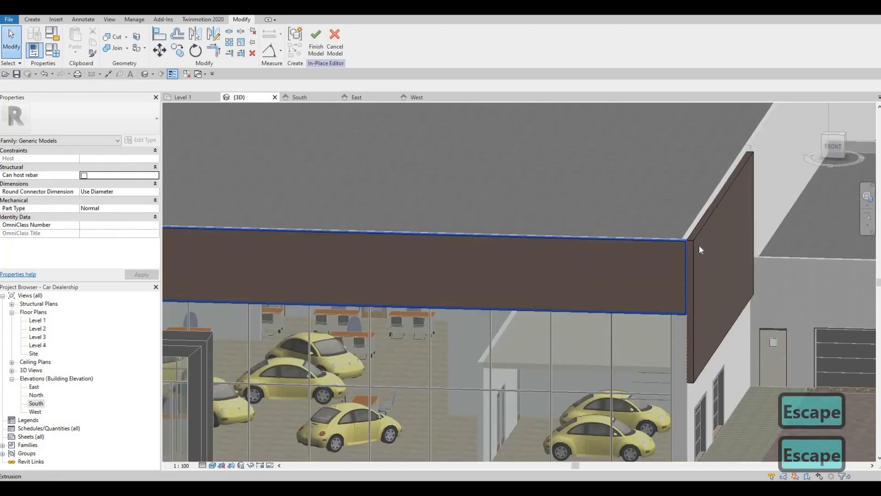
{"action": "left_click", "coordinate": [684, 280]}
{"action": "scroll", "coordinate": [683, 280], "scroll_direction": "up", "scroll_amount": 2}
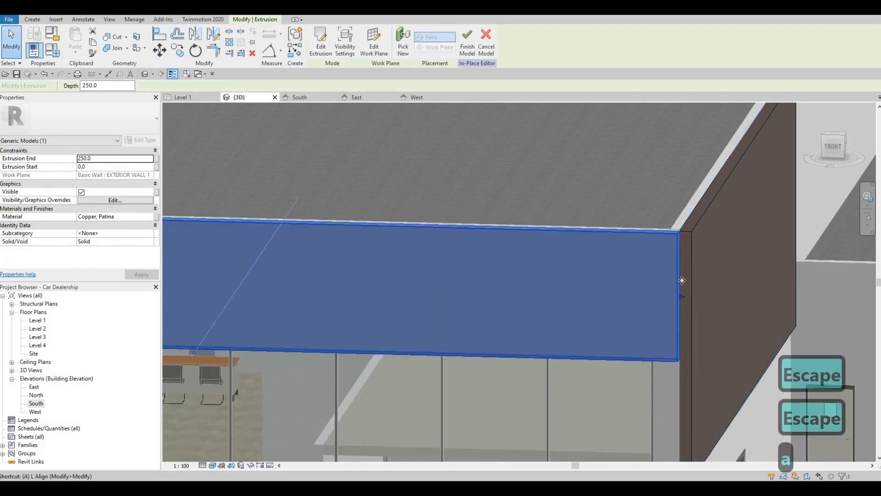
{"action": "key", "text": "Escape"}
{"action": "key", "text": "a"}
{"action": "key", "text": "l"}
{"action": "left_click", "coordinate": [678, 243]}
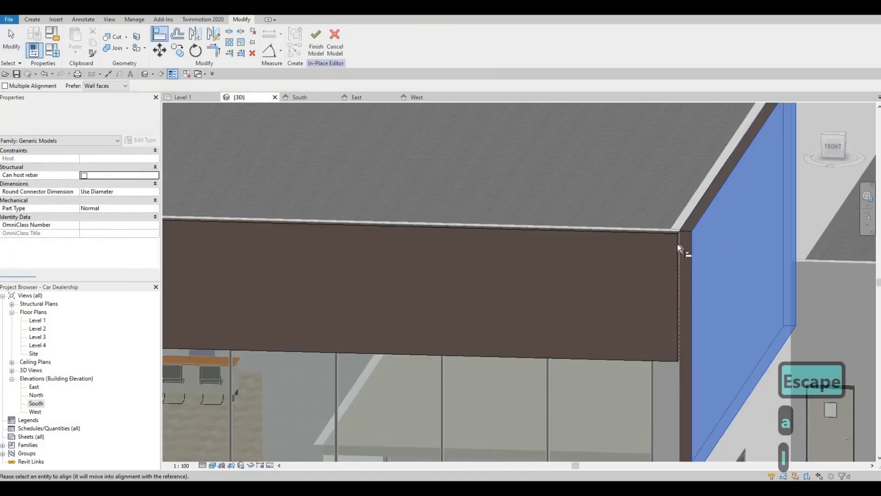
{"action": "left_click", "coordinate": [657, 251]}
{"action": "key", "text": "Escape"}
{"action": "key", "text": "Escape"}
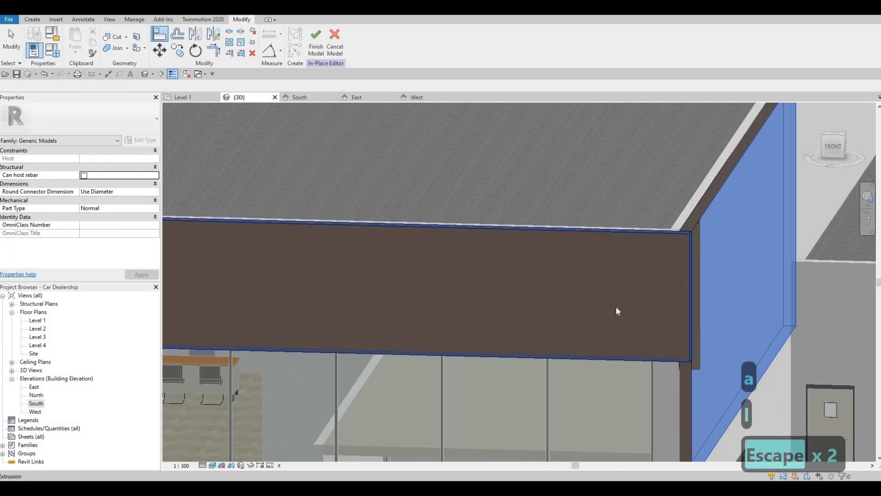
Finish the in-place model and view the showroom's copper cladding from the front and the side corner.
{"action": "middle_click_drag", "start_coordinate": [616, 309], "coordinate": [635, 216], "text": "shift"}
{"action": "key", "text": "Escape"}
{"action": "left_click", "coordinate": [317, 48]}
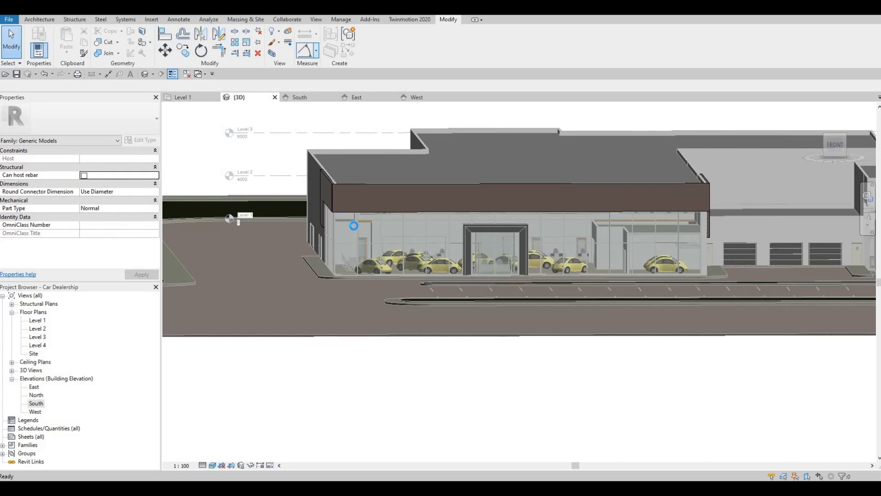
{"action": "scroll", "coordinate": [347, 241], "scroll_direction": "down", "scroll_amount": 3}
{"action": "key", "text": "F1"}
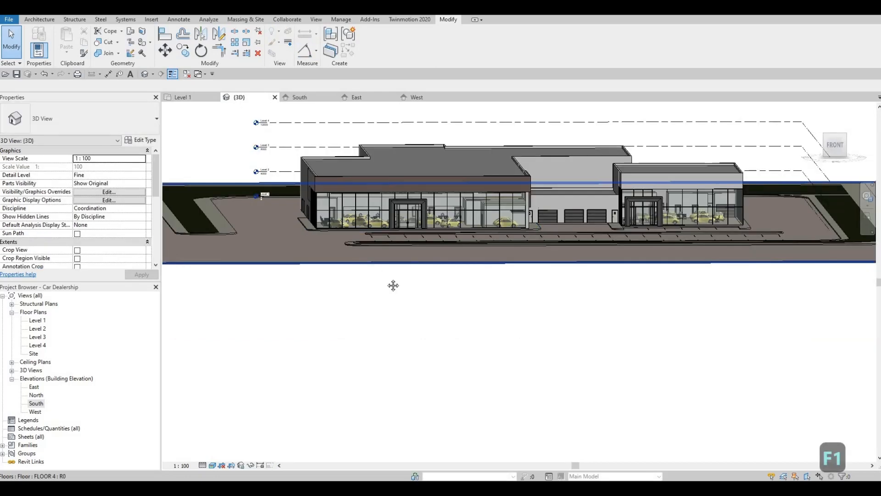
{"action": "middle_click_drag", "start_coordinate": [394, 285], "coordinate": [472, 272], "text": "shift"}
{"action": "scroll", "coordinate": [456, 250], "scroll_direction": "up", "scroll_amount": 2}
{"action": "middle_click_drag", "start_coordinate": [509, 317], "coordinate": [527, 330]}
{"action": "middle_click_drag", "start_coordinate": [505, 301], "coordinate": [612, 350], "text": "shift"}
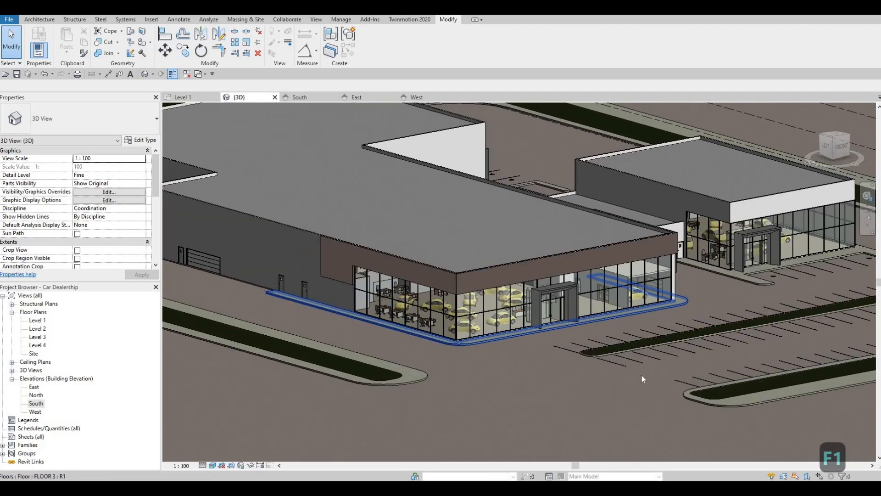